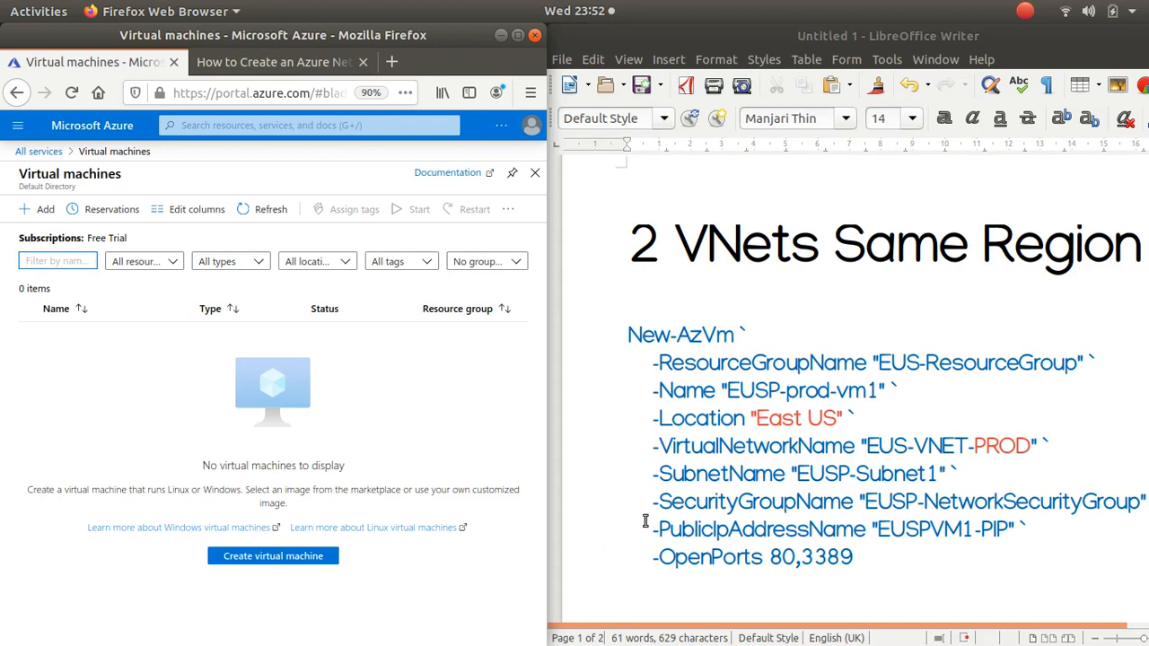
Review the New-AzVm command blocks for the production and development virtual machines in the notes document
{"action": "left_click", "coordinate": [979, 446]}
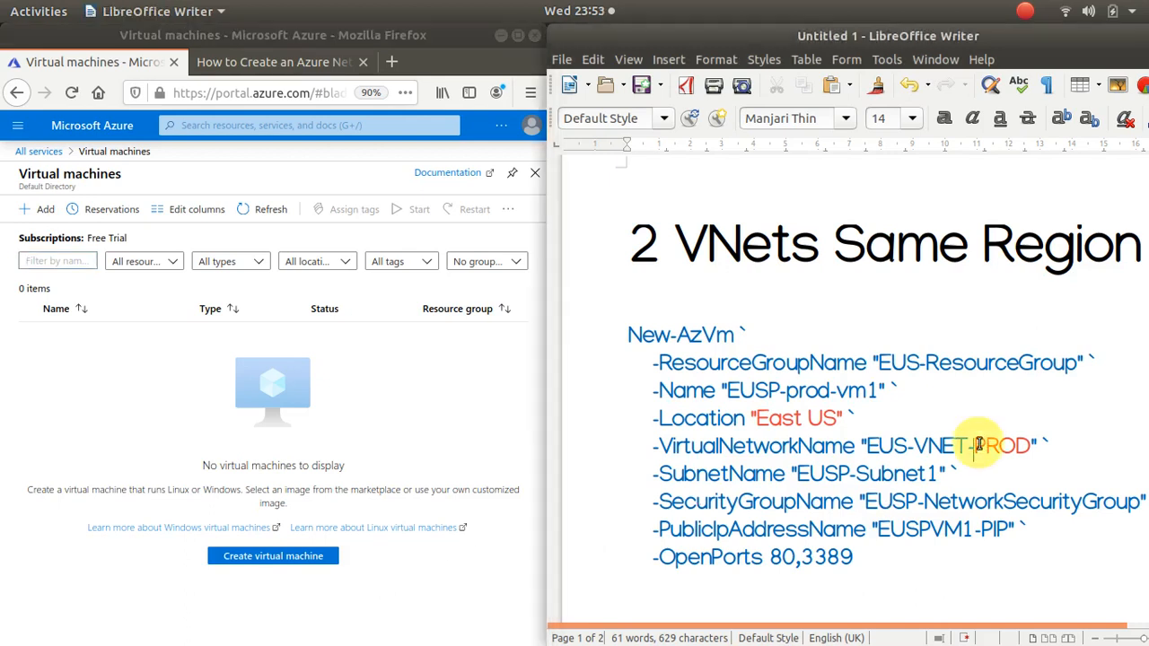
{"action": "left_click_drag", "start_coordinate": [974, 446], "coordinate": [1039, 446]}
{"action": "left_click", "coordinate": [972, 446]}
{"action": "scroll", "coordinate": [954, 477], "scroll_direction": "down", "scroll_amount": 8}
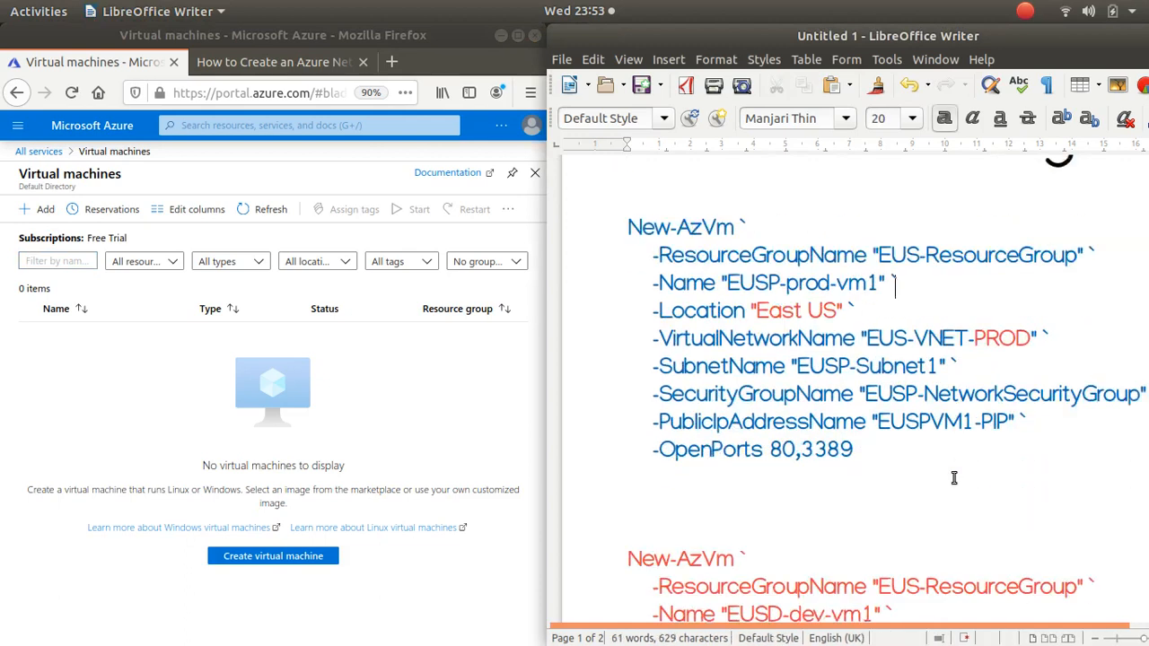
{"action": "left_click_drag", "start_coordinate": [957, 401], "coordinate": [1003, 400]}
{"action": "left_click", "coordinate": [982, 383]}
{"action": "scroll", "coordinate": [982, 383], "scroll_direction": "up", "scroll_amount": 8}
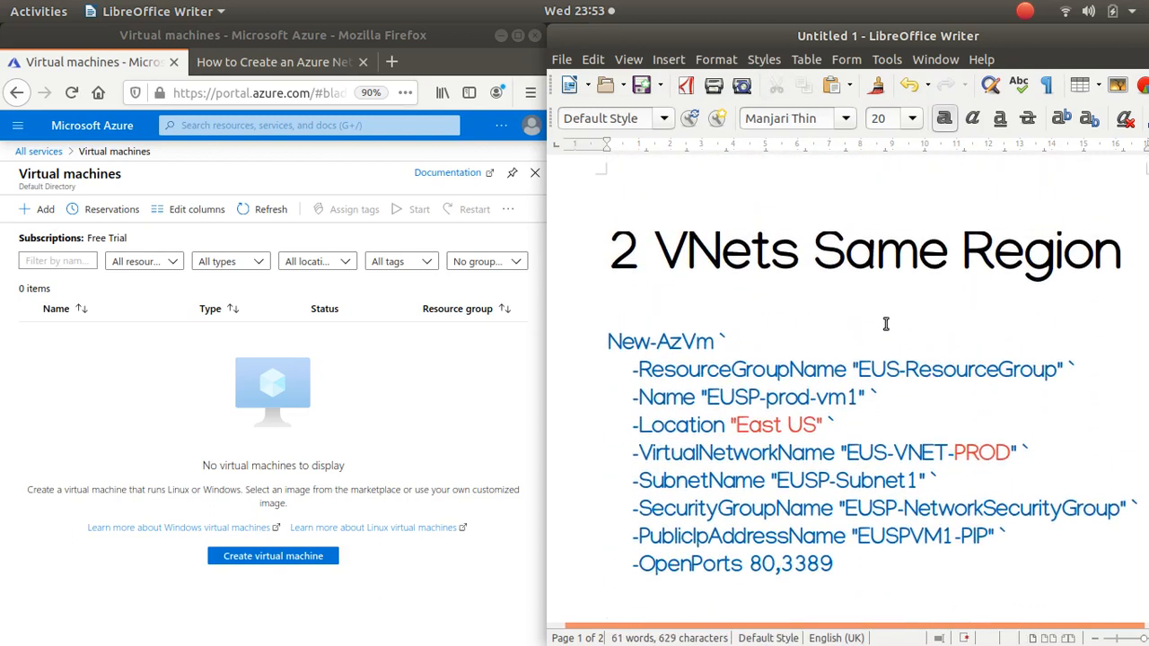
{"action": "scroll", "coordinate": [826, 293], "scroll_direction": "up", "scroll_amount": 1}
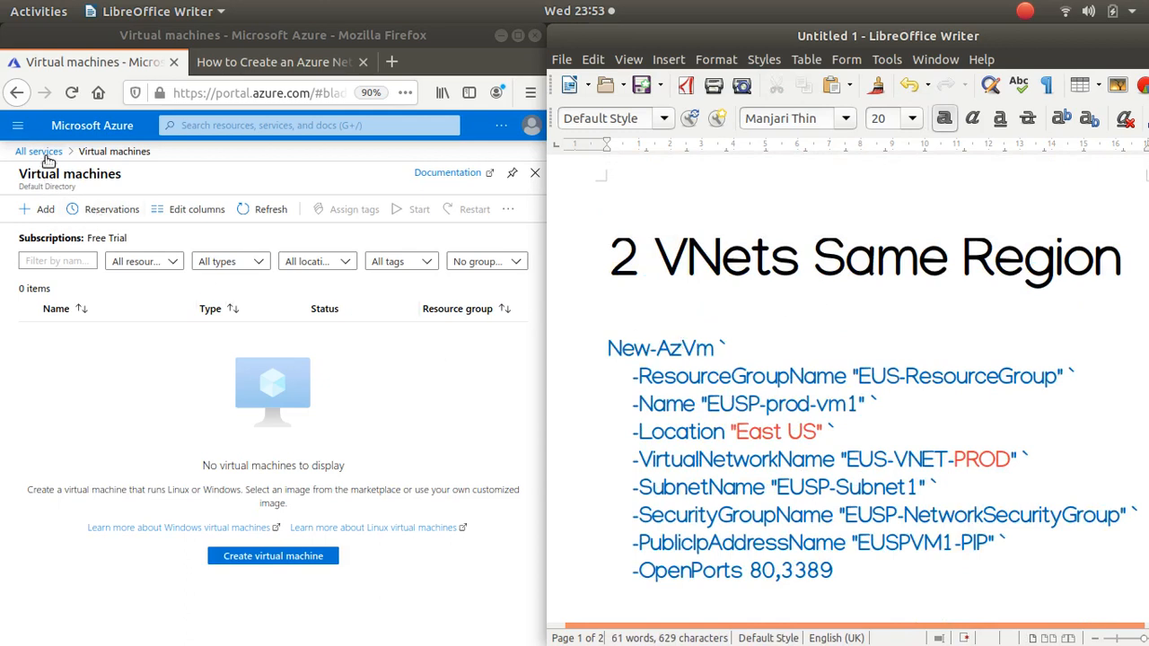
View the Virtual networks page from the Networking services, and highlight the production New-AzVm block in the notes
{"action": "left_click", "coordinate": [18, 127]}
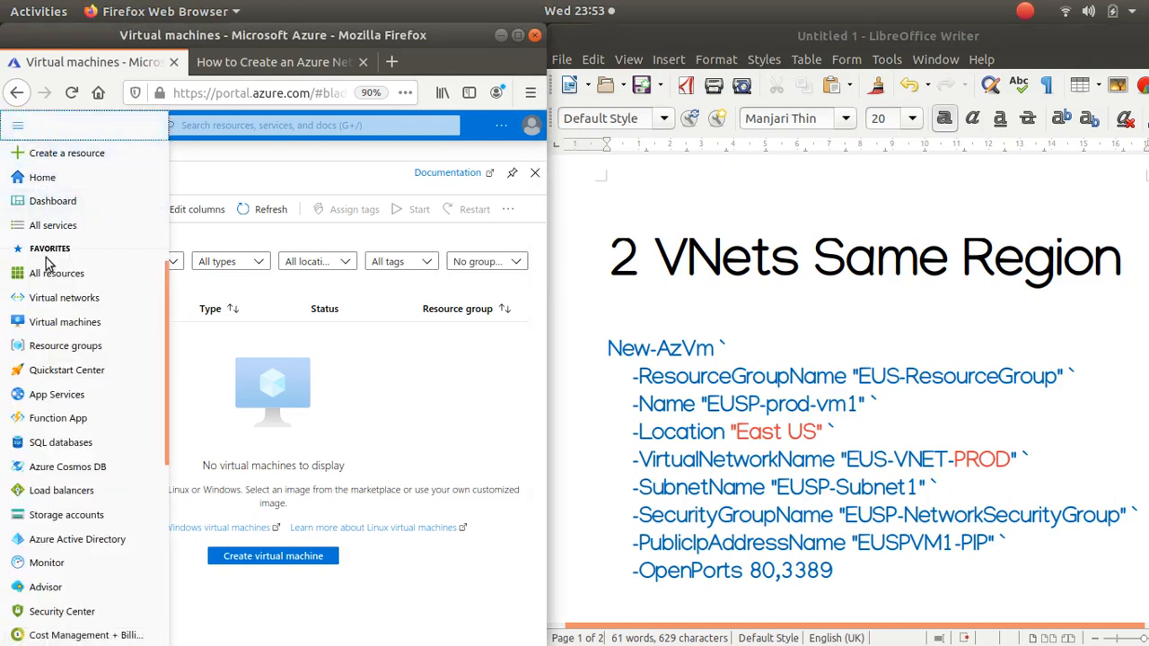
{"action": "left_click", "coordinate": [45, 224]}
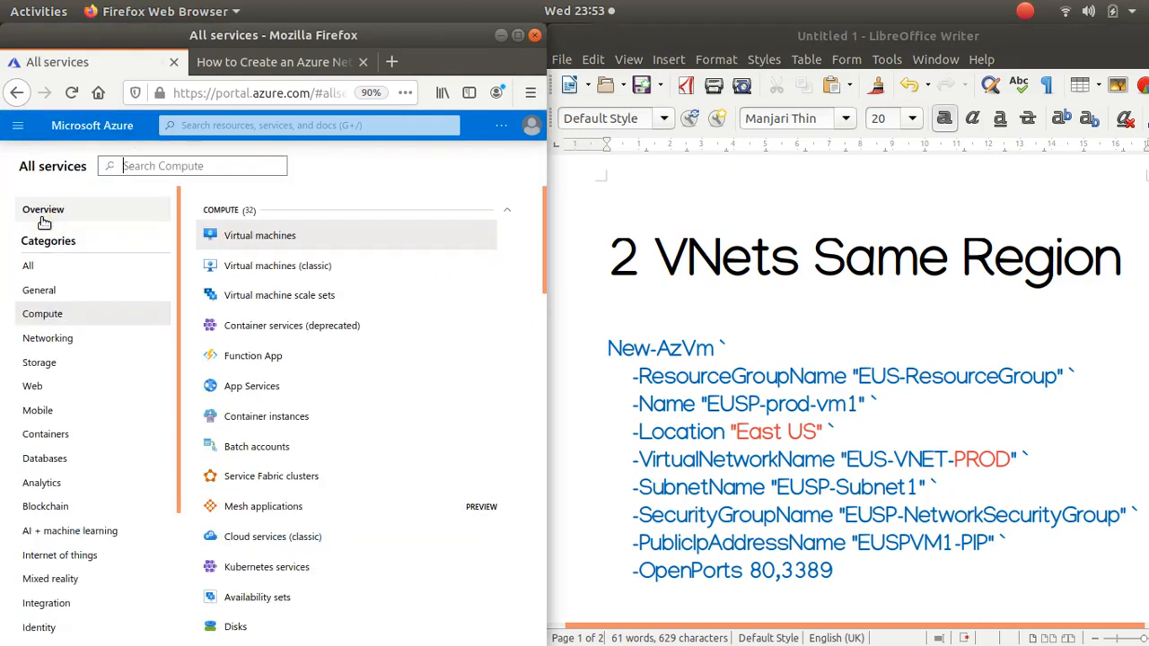
{"action": "left_click", "coordinate": [41, 345]}
{"action": "left_click", "coordinate": [257, 241]}
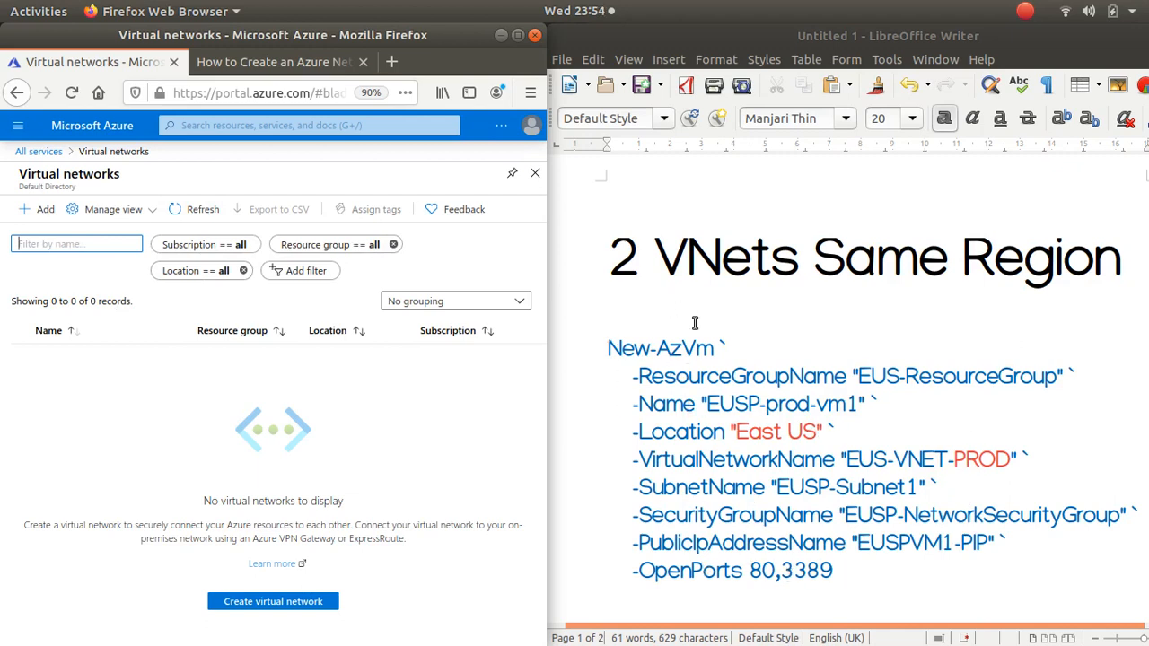
{"action": "left_click_drag", "start_coordinate": [609, 348], "coordinate": [847, 580]}
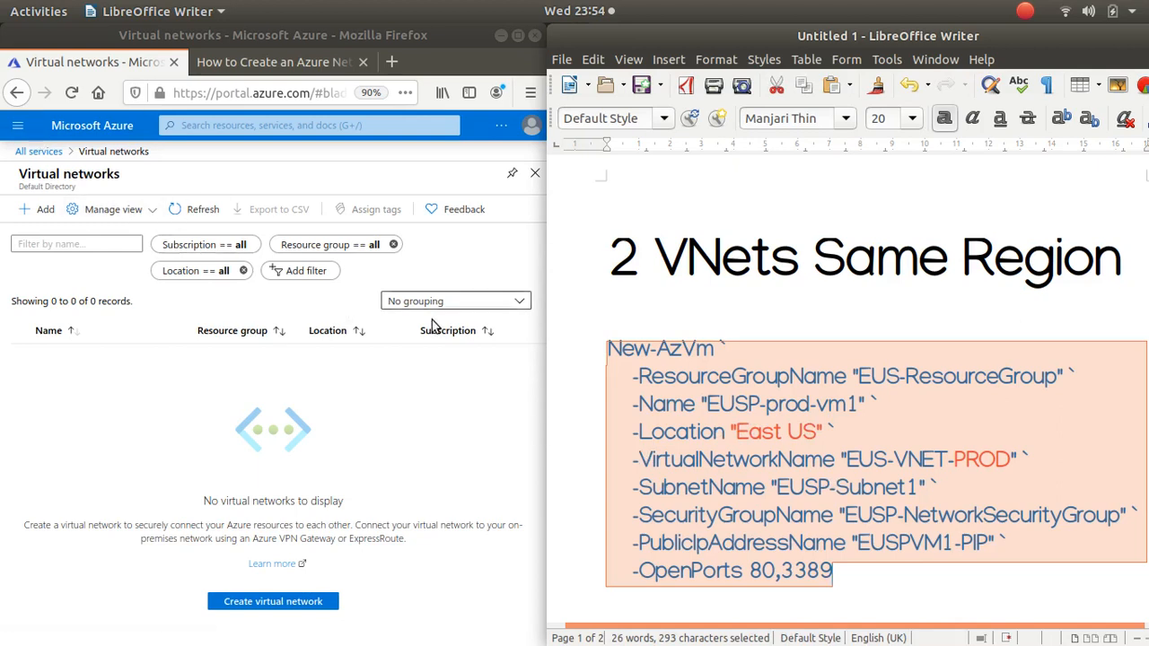
{"action": "left_click", "coordinate": [16, 125]}
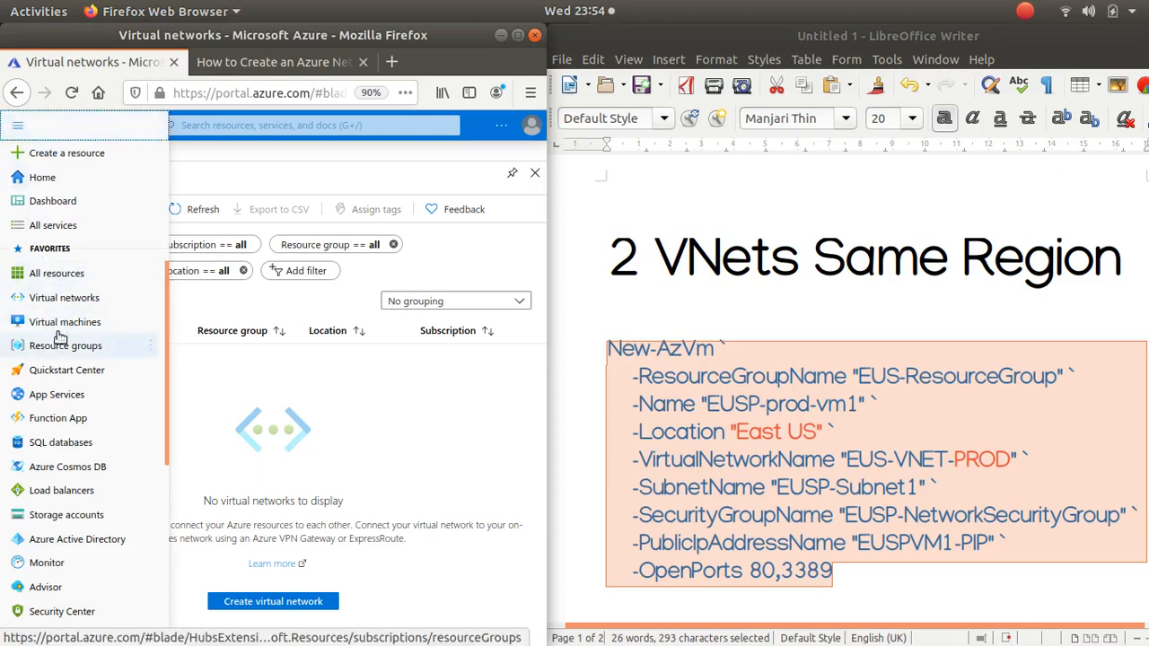
{"action": "mouse_move", "coordinate": [60, 325]}
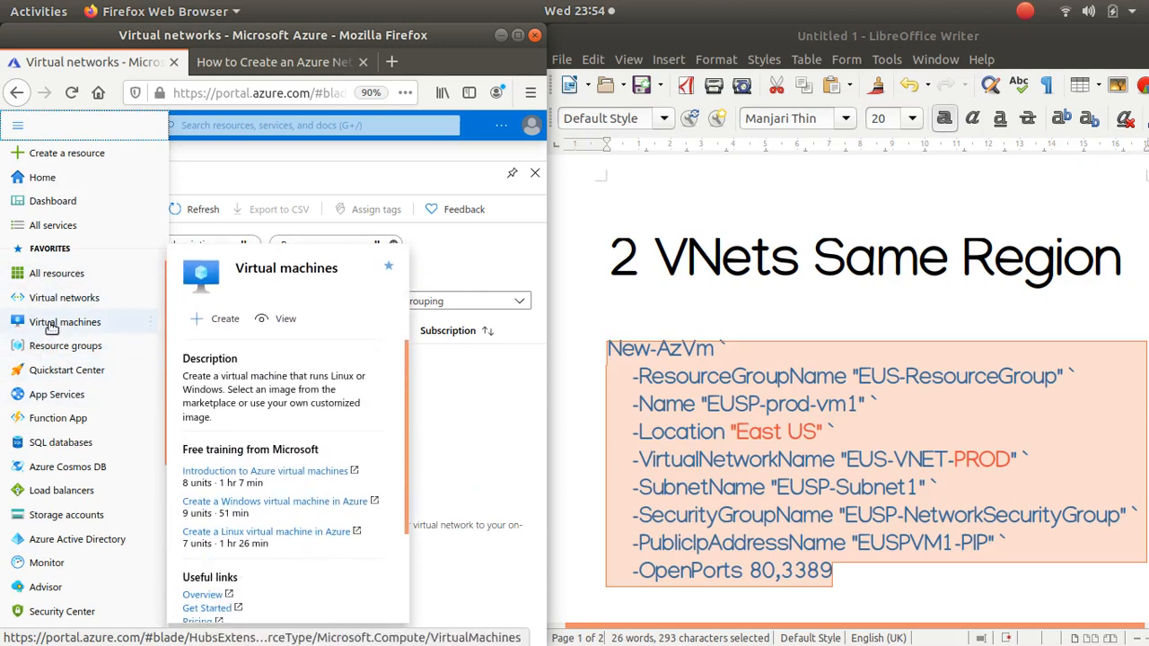
{"action": "left_click", "coordinate": [40, 226]}
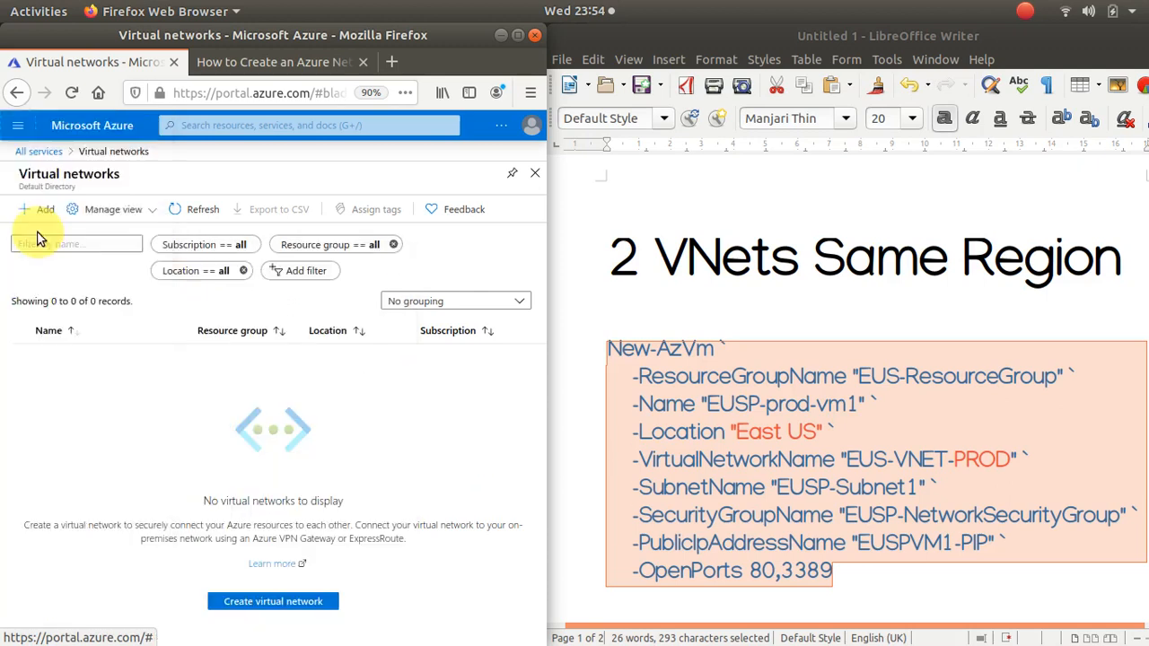
{"action": "left_click", "coordinate": [16, 133]}
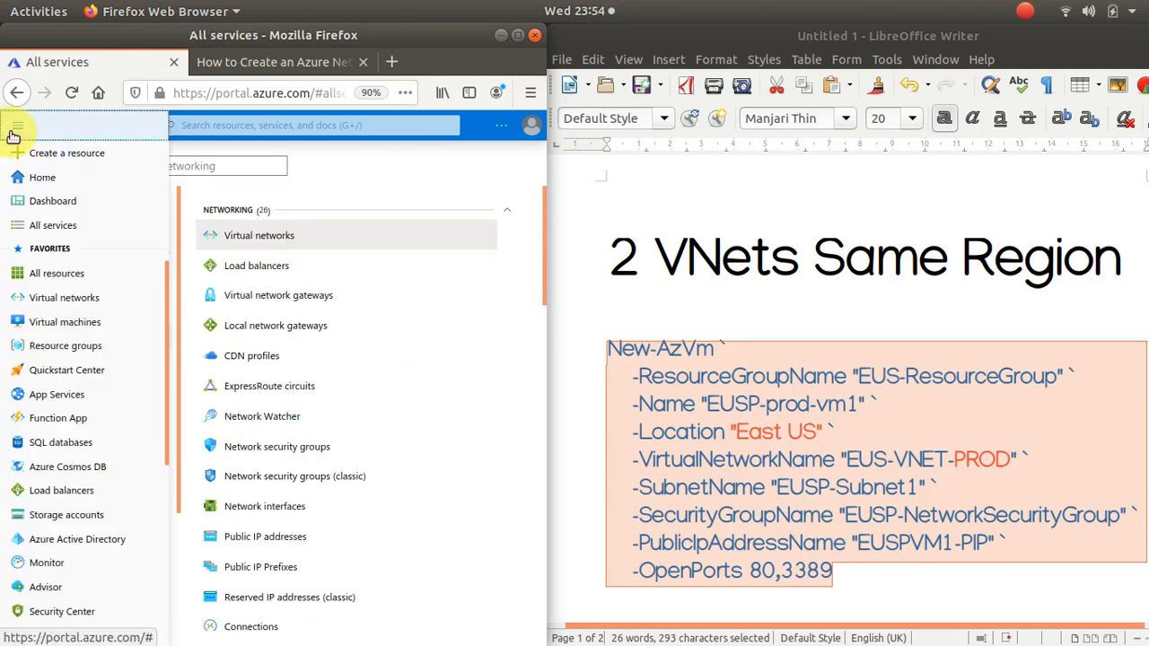
{"action": "left_click", "coordinate": [24, 152]}
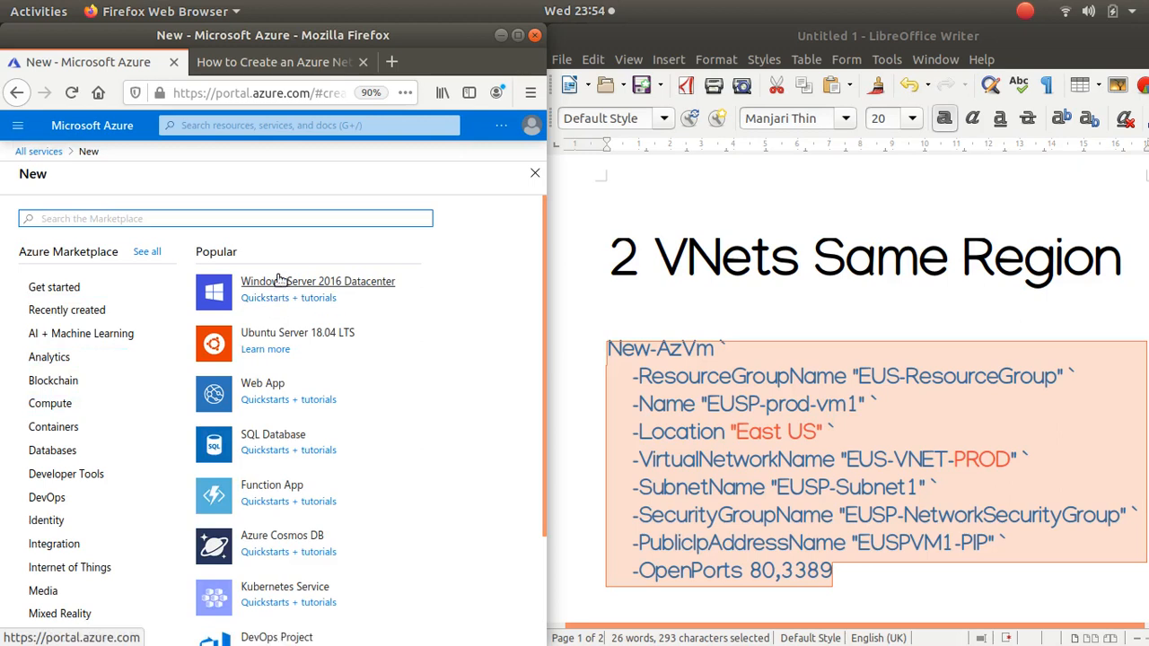
Go to Virtual machines in the Compute category of all services and start creating a new virtual machine
{"action": "left_click", "coordinate": [18, 125]}
{"action": "left_click", "coordinate": [44, 226]}
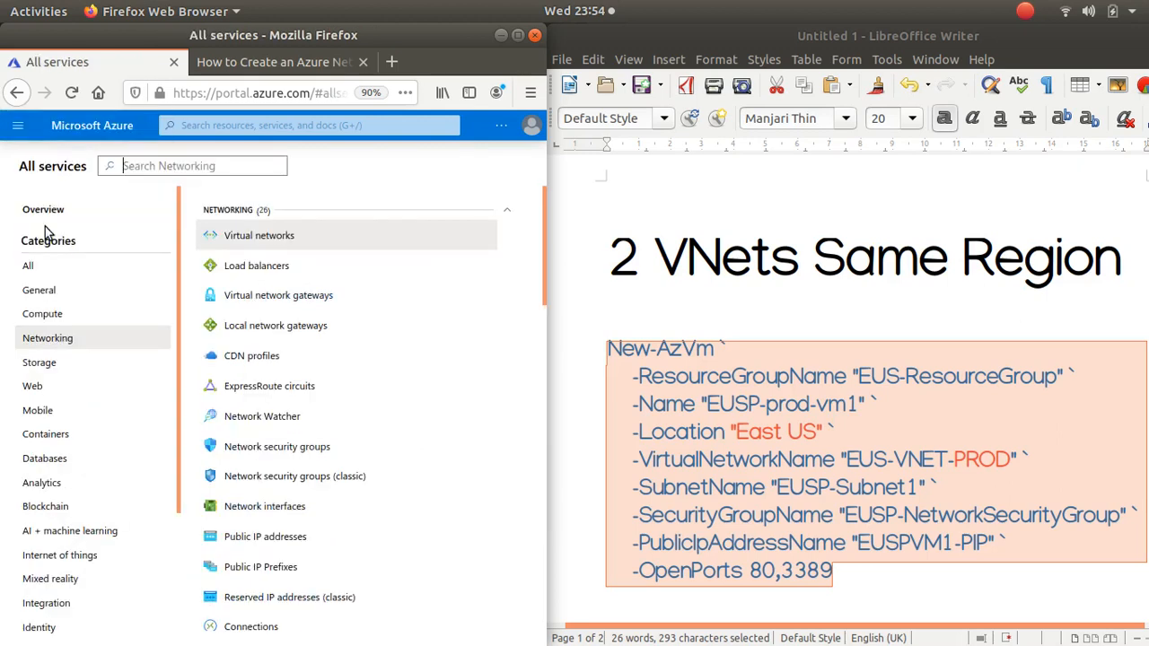
{"action": "left_click", "coordinate": [54, 315]}
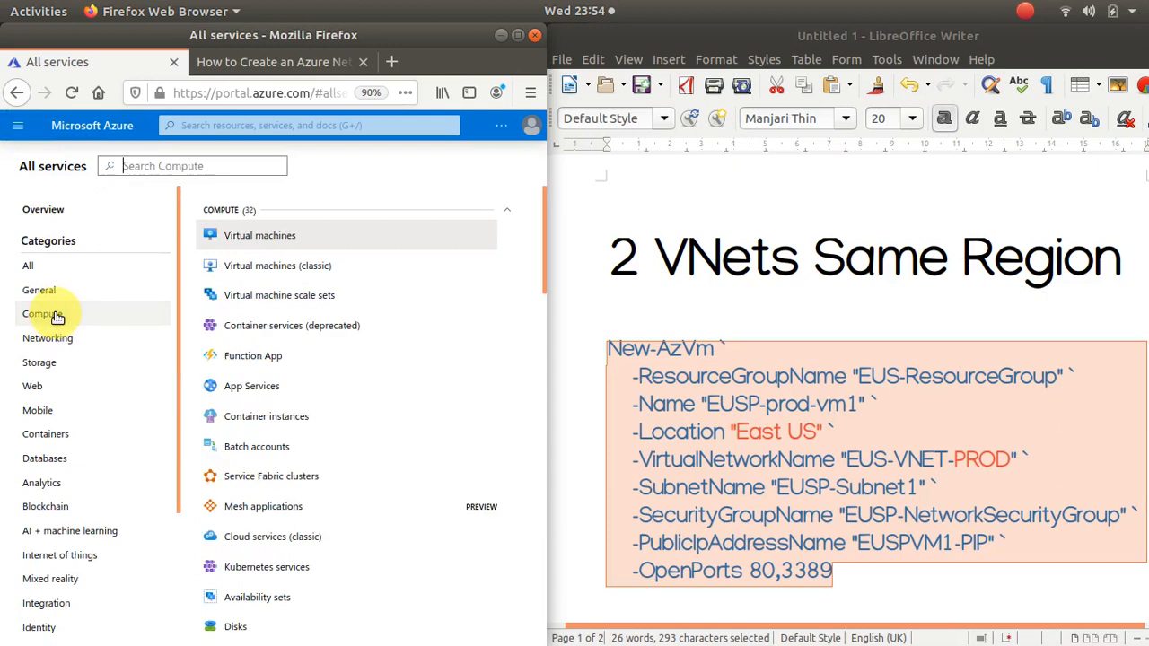
{"action": "left_click", "coordinate": [256, 239]}
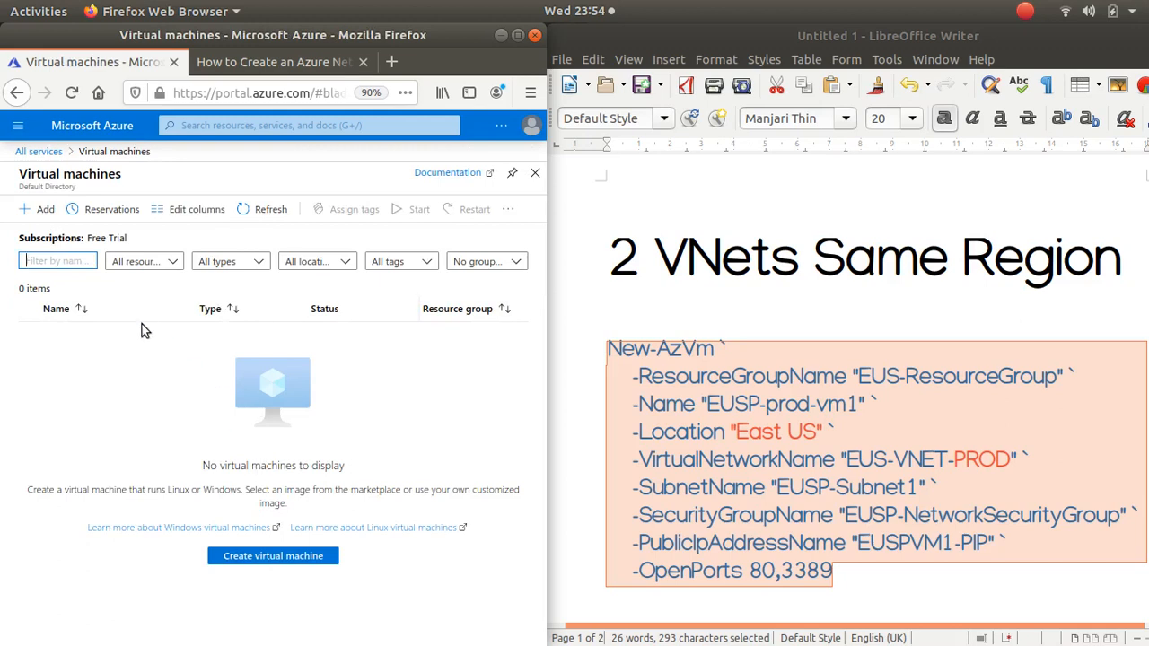
{"action": "left_click", "coordinate": [600, 309]}
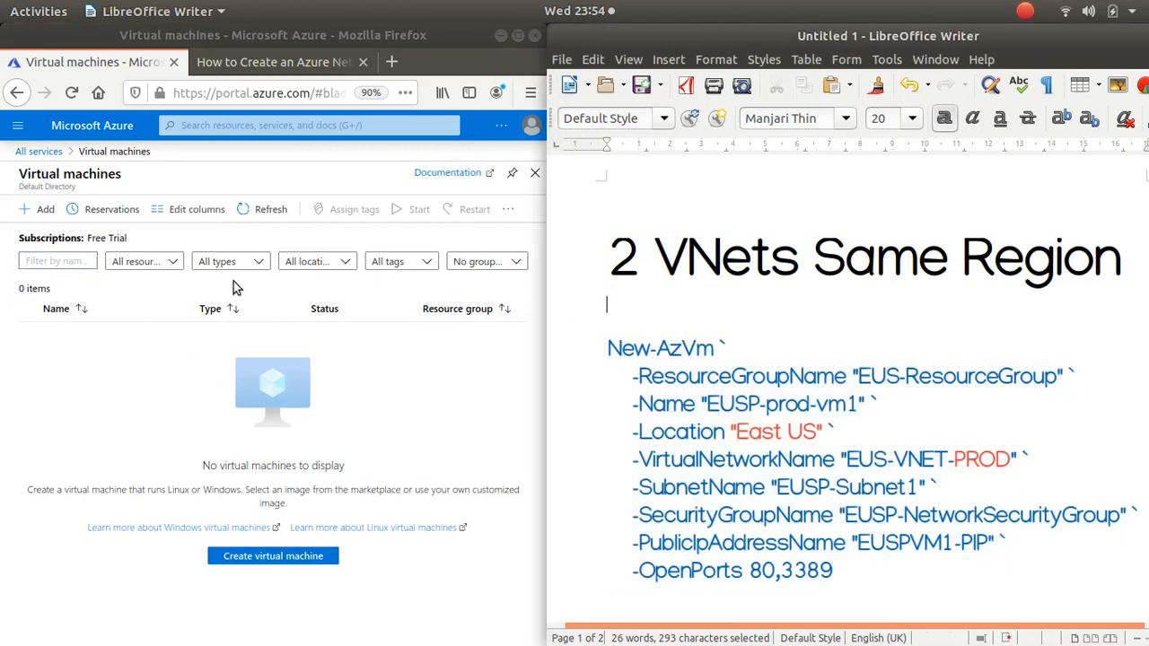
{"action": "left_click", "coordinate": [31, 214]}
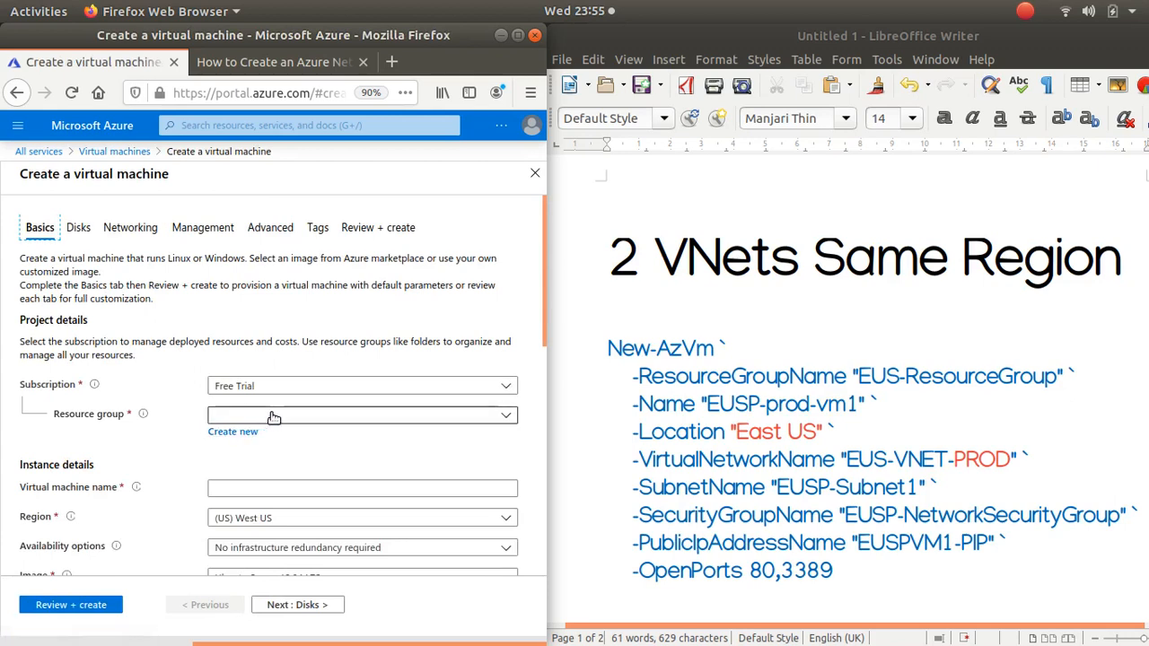
Create a new resource group named EUS-ResourceGroup for the virtual machine
{"action": "left_click", "coordinate": [504, 423]}
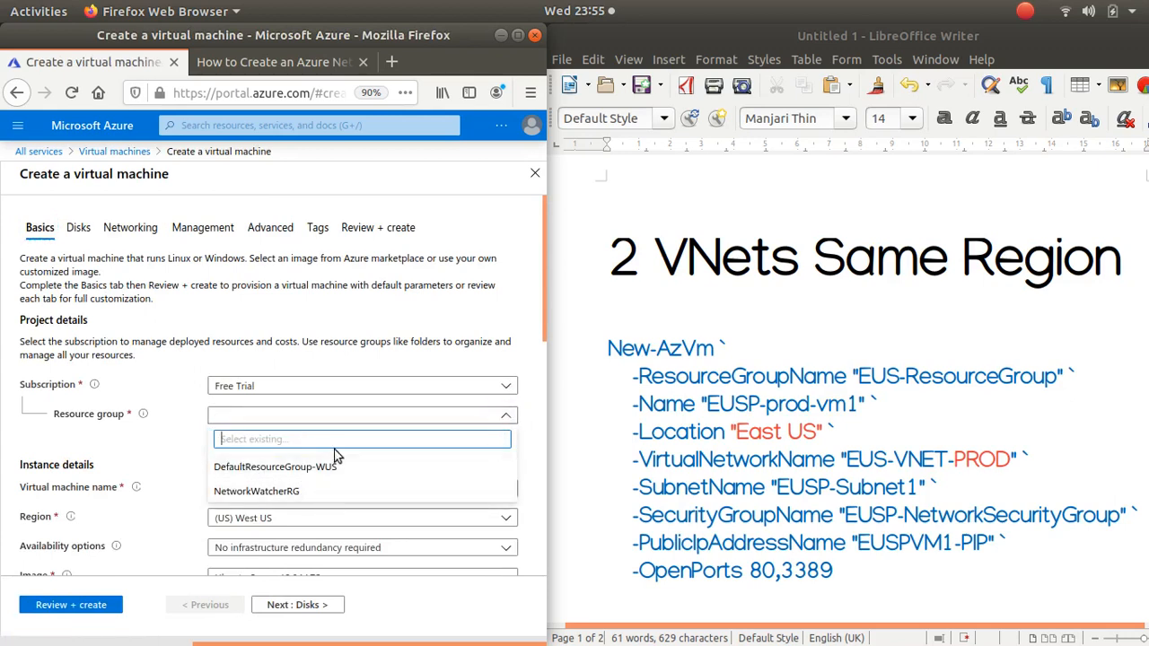
{"action": "left_click", "coordinate": [179, 413]}
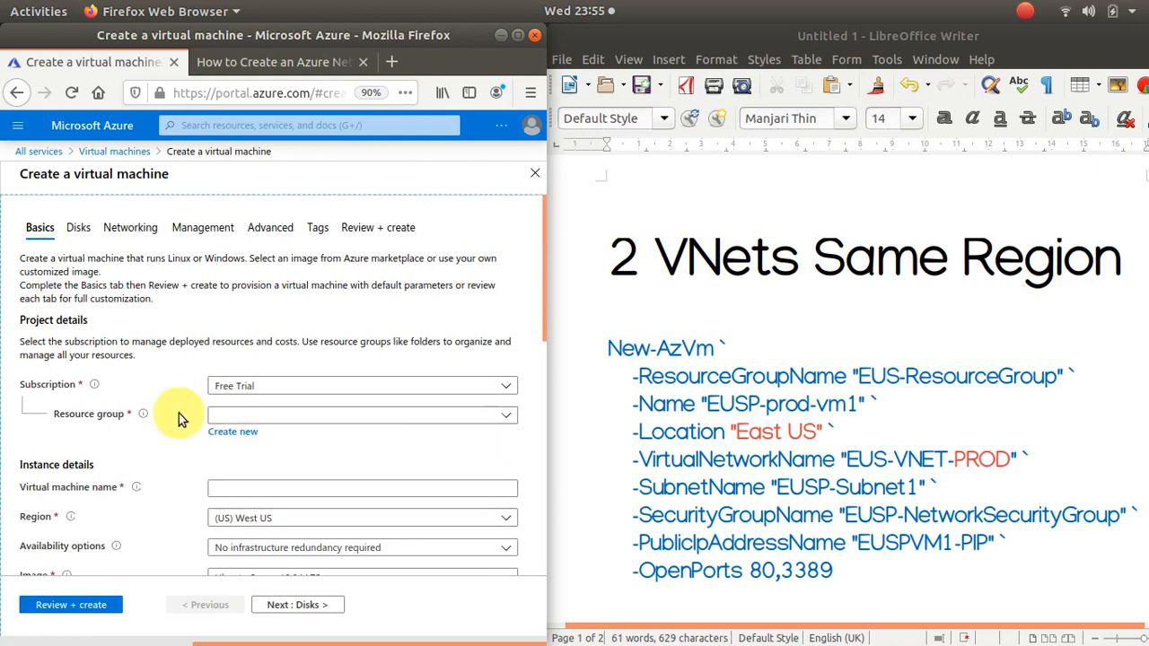
{"action": "left_click", "coordinate": [232, 432]}
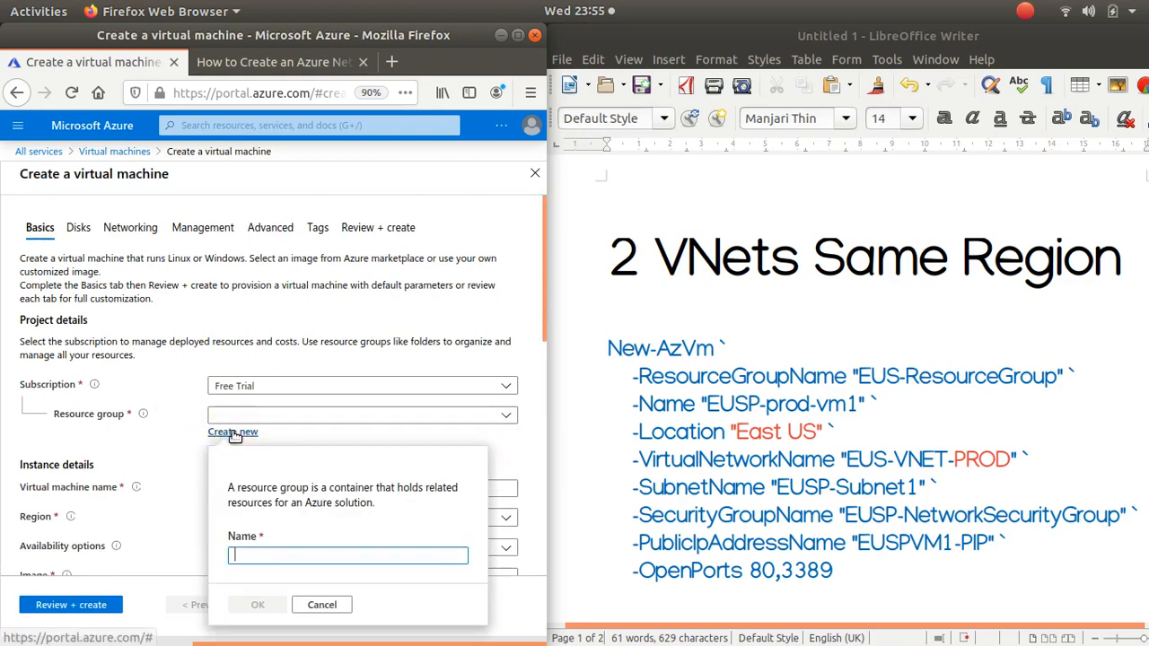
{"action": "left_click", "coordinate": [359, 555]}
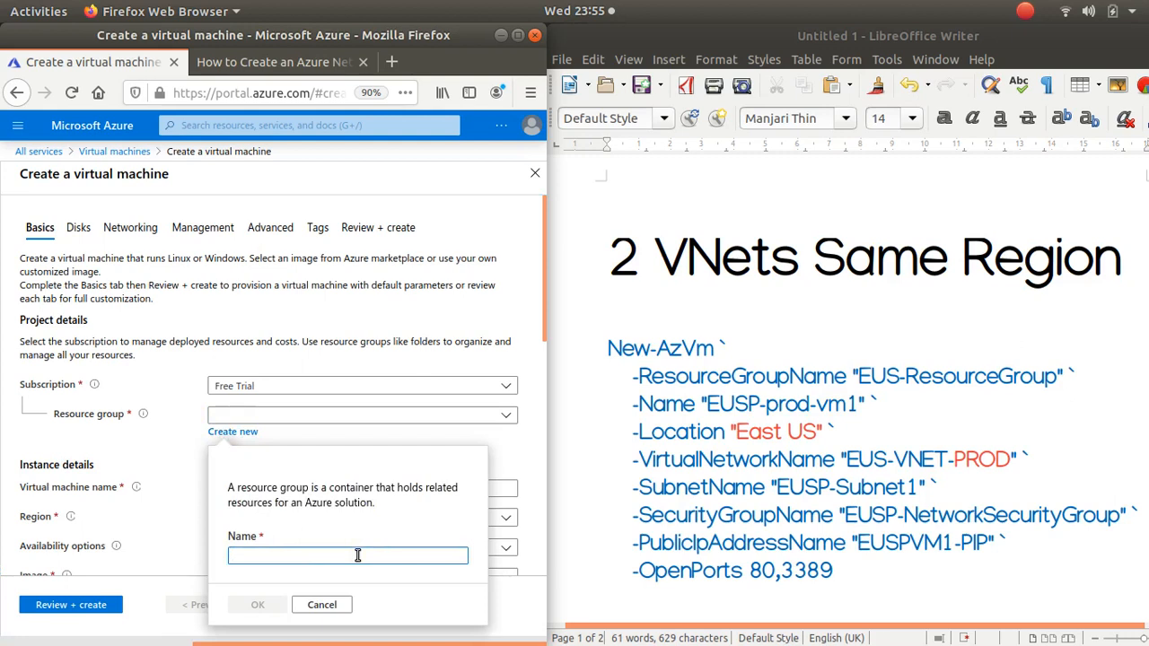
{"action": "type", "text": "EUS-ResourceGroup"}
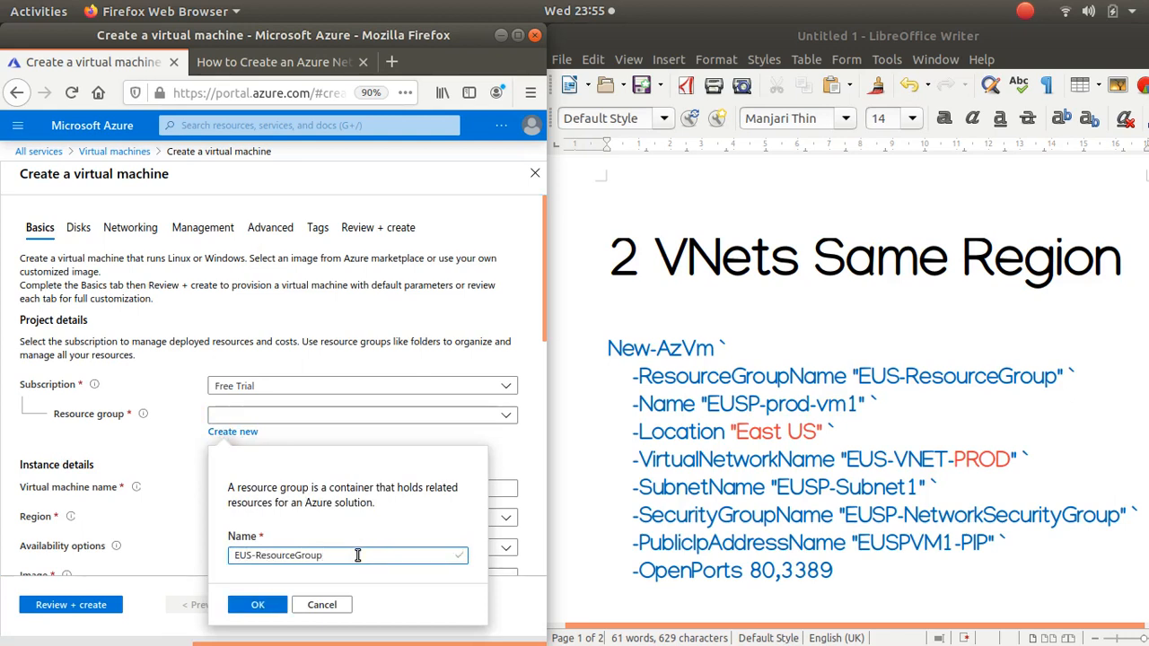
{"action": "left_click", "coordinate": [258, 605]}
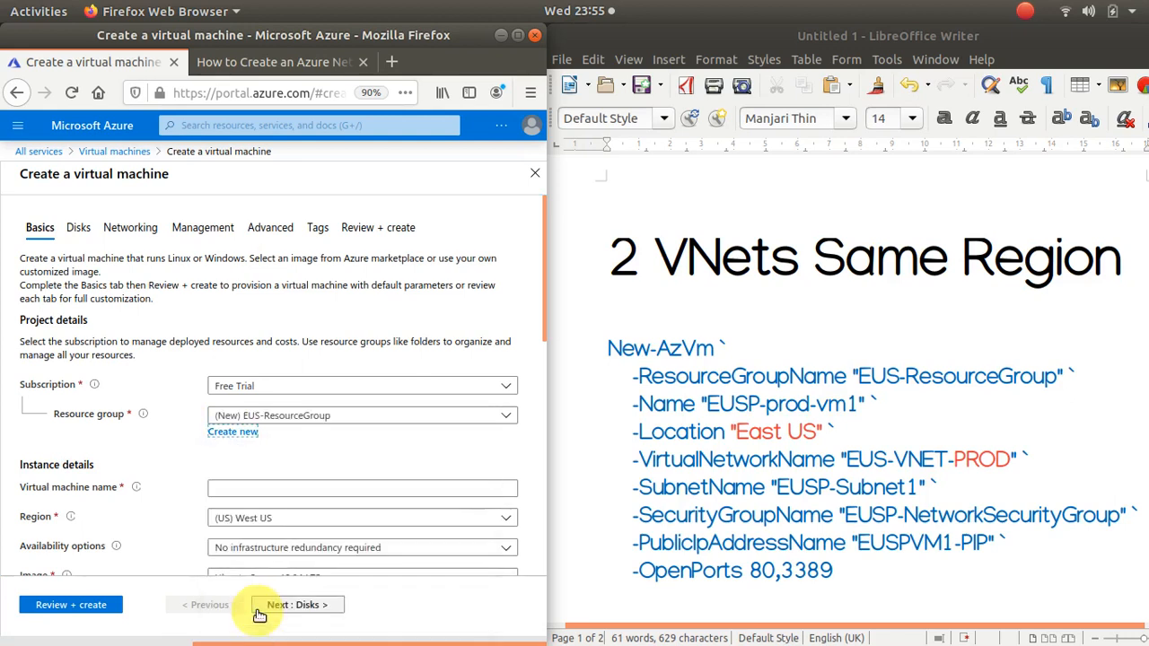
Copy the name EUSP-prod-vm1 from the notes and use it as the virtual machine name
{"action": "left_click", "coordinate": [248, 488]}
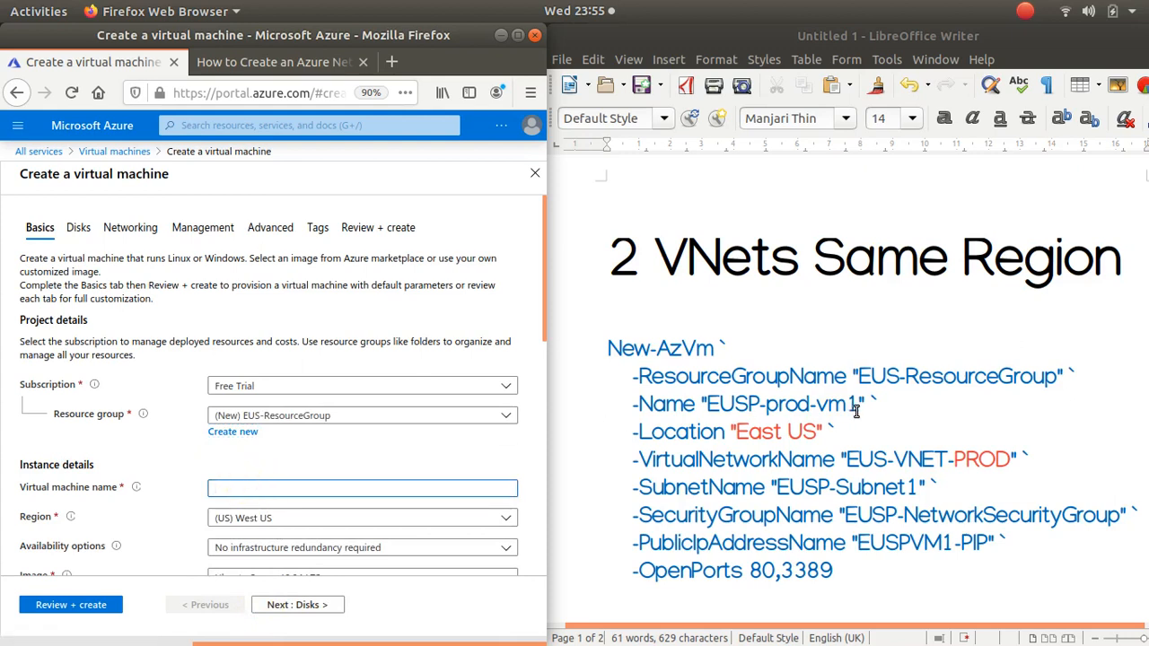
{"action": "left_click_drag", "start_coordinate": [857, 409], "coordinate": [706, 405]}
{"action": "key", "text": "ctrl+c"}
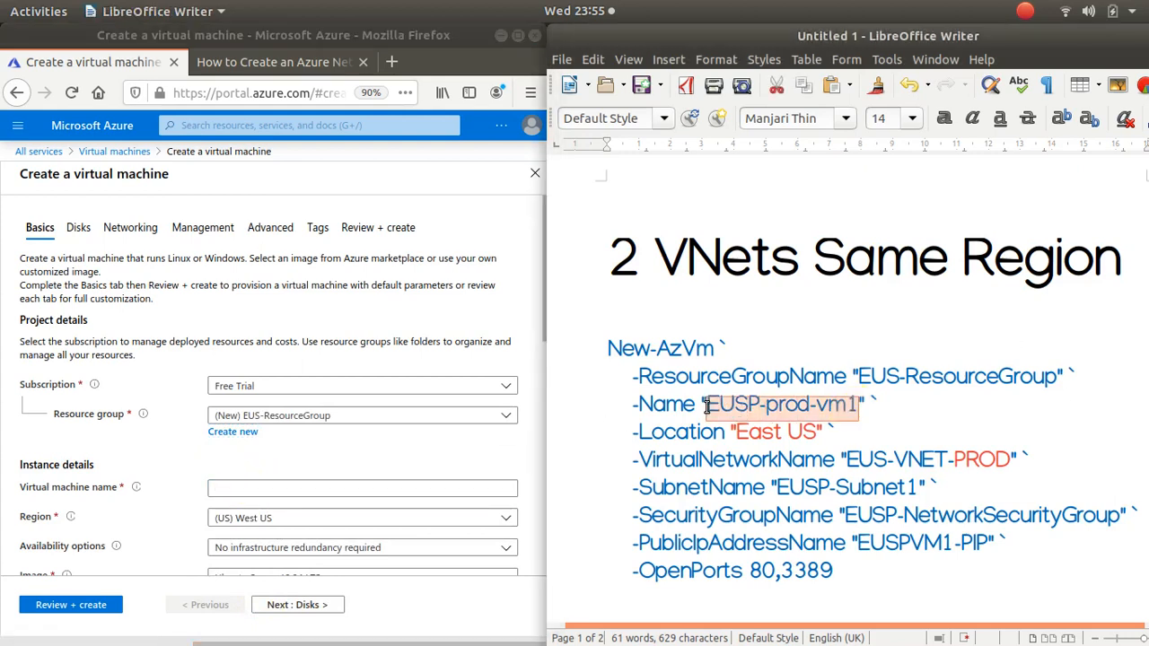
{"action": "left_click", "coordinate": [386, 486]}
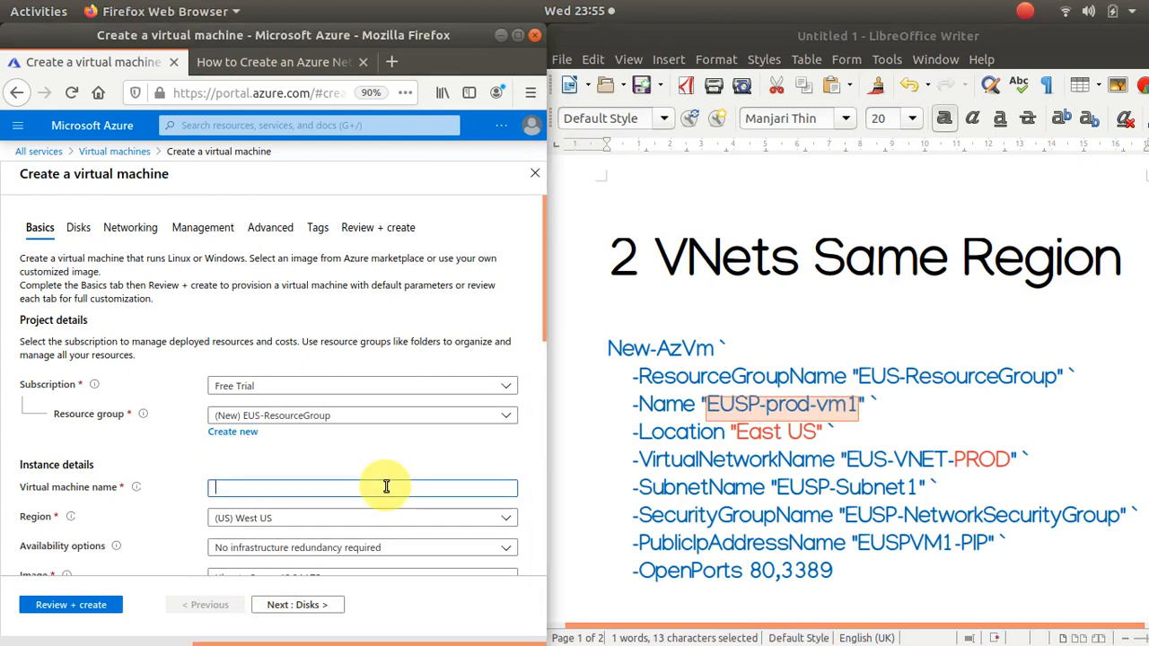
{"action": "key", "text": "ctrl+v"}
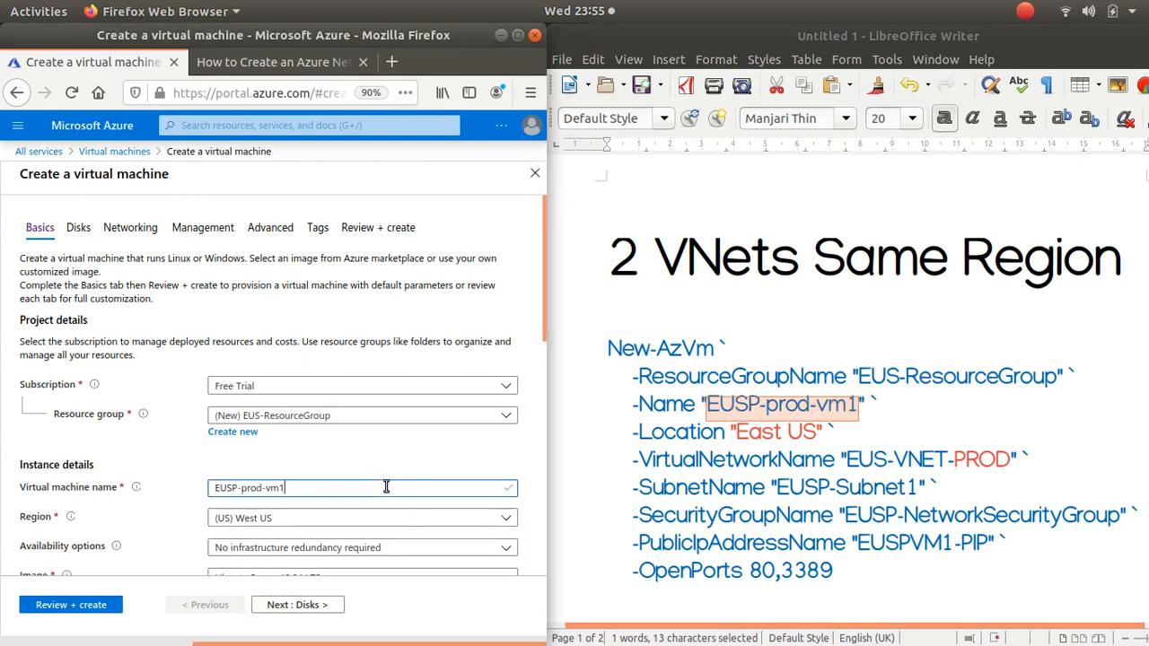
Set the virtual machine's region to (US) East US
{"action": "scroll", "coordinate": [400, 521], "scroll_direction": "down", "scroll_amount": 1}
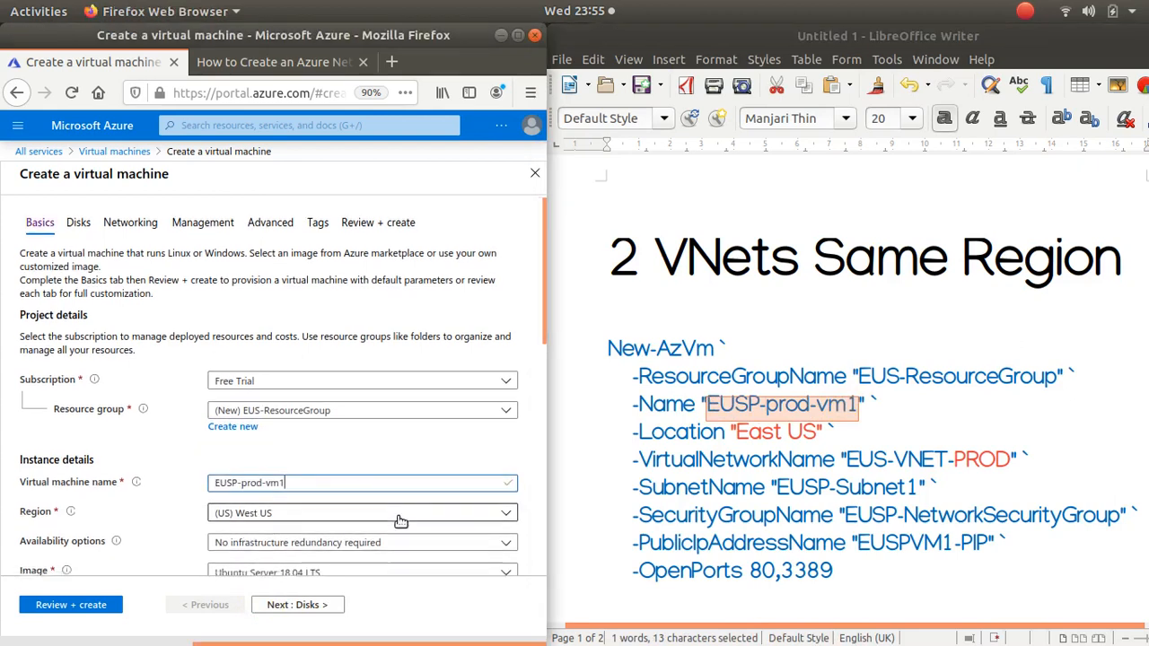
{"action": "scroll", "coordinate": [401, 520], "scroll_direction": "down", "scroll_amount": 2}
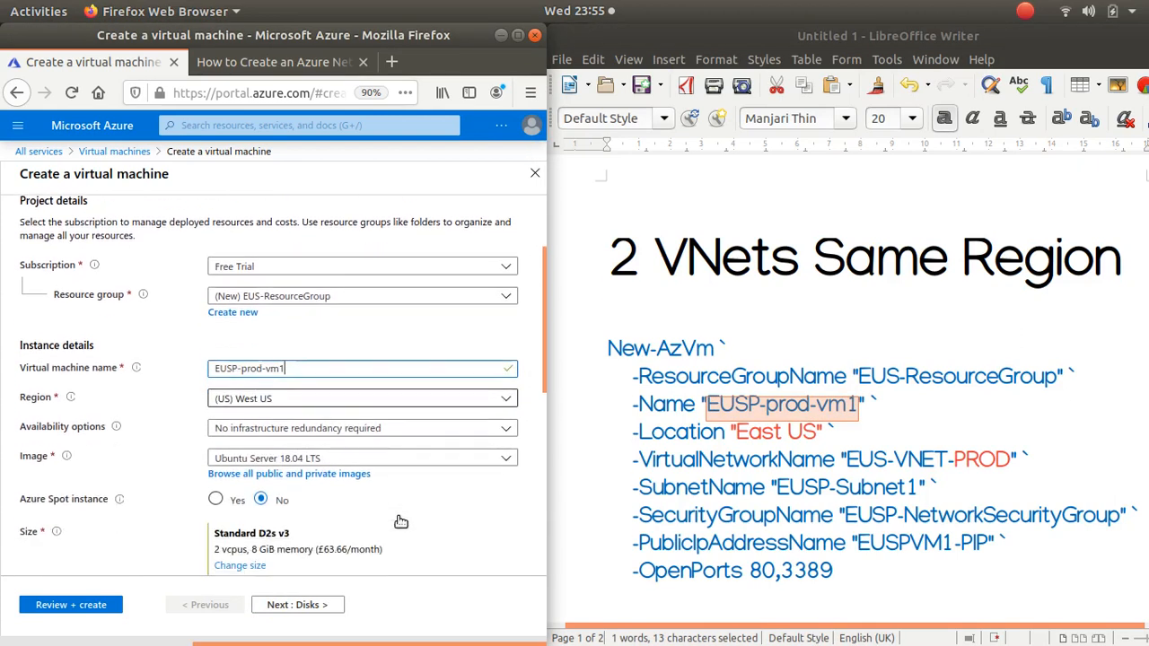
{"action": "left_click", "coordinate": [409, 408]}
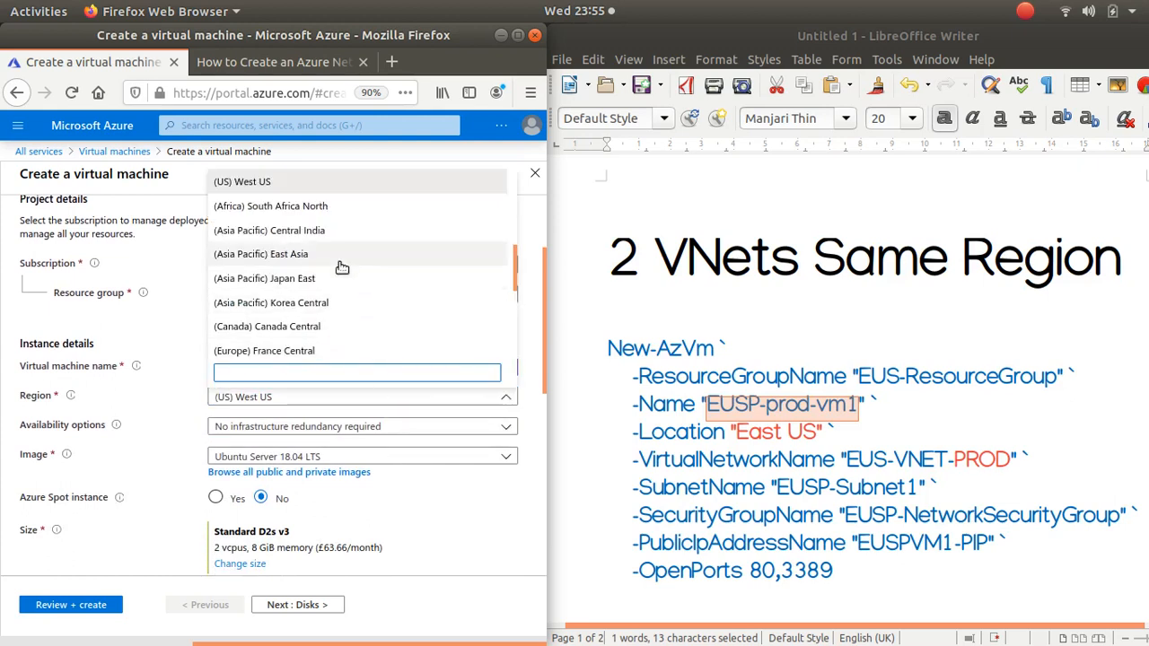
{"action": "scroll", "coordinate": [342, 267], "scroll_direction": "down", "scroll_amount": 4}
{"action": "scroll", "coordinate": [342, 267], "scroll_direction": "down", "scroll_amount": 5}
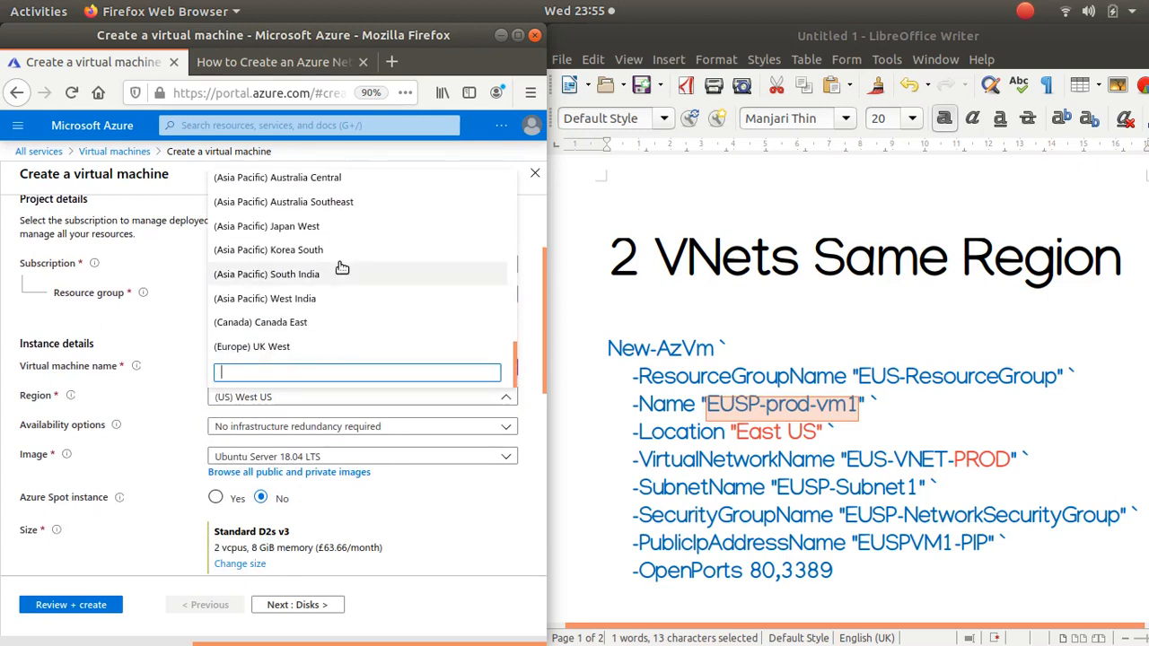
{"action": "scroll", "coordinate": [342, 266], "scroll_direction": "up", "scroll_amount": 4}
{"action": "scroll", "coordinate": [342, 267], "scroll_direction": "up", "scroll_amount": 6}
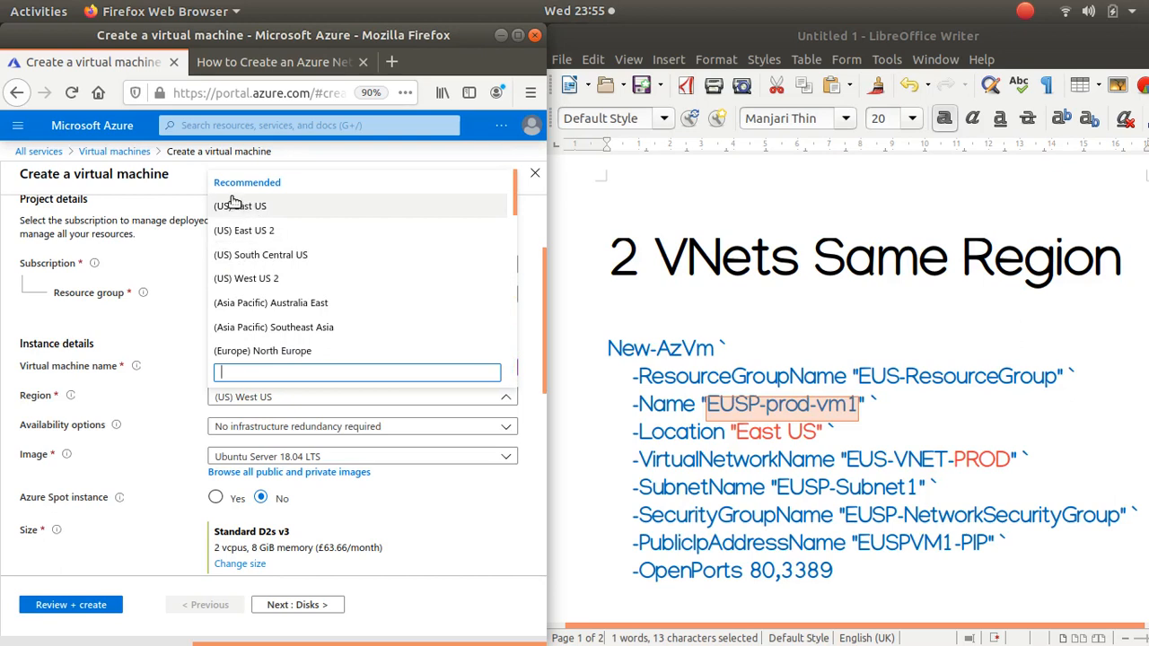
{"action": "left_click", "coordinate": [234, 203]}
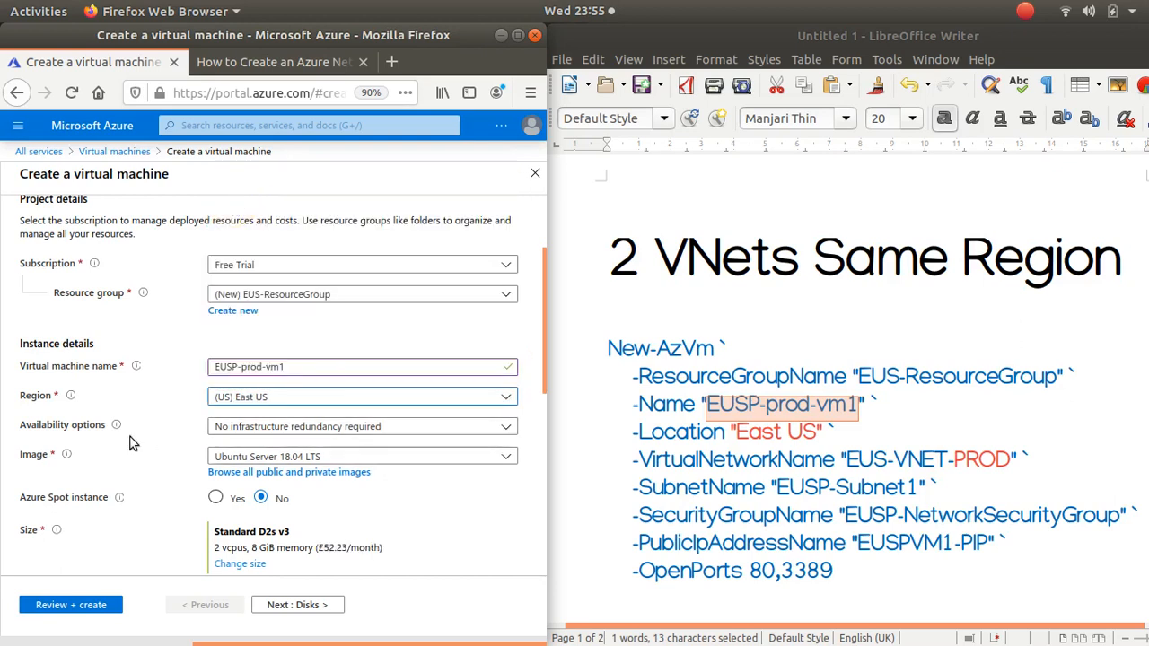
Keep the availability option without infrastructure redundancy and set the image to Windows Server 2016 Datacenter
{"action": "left_click", "coordinate": [508, 430]}
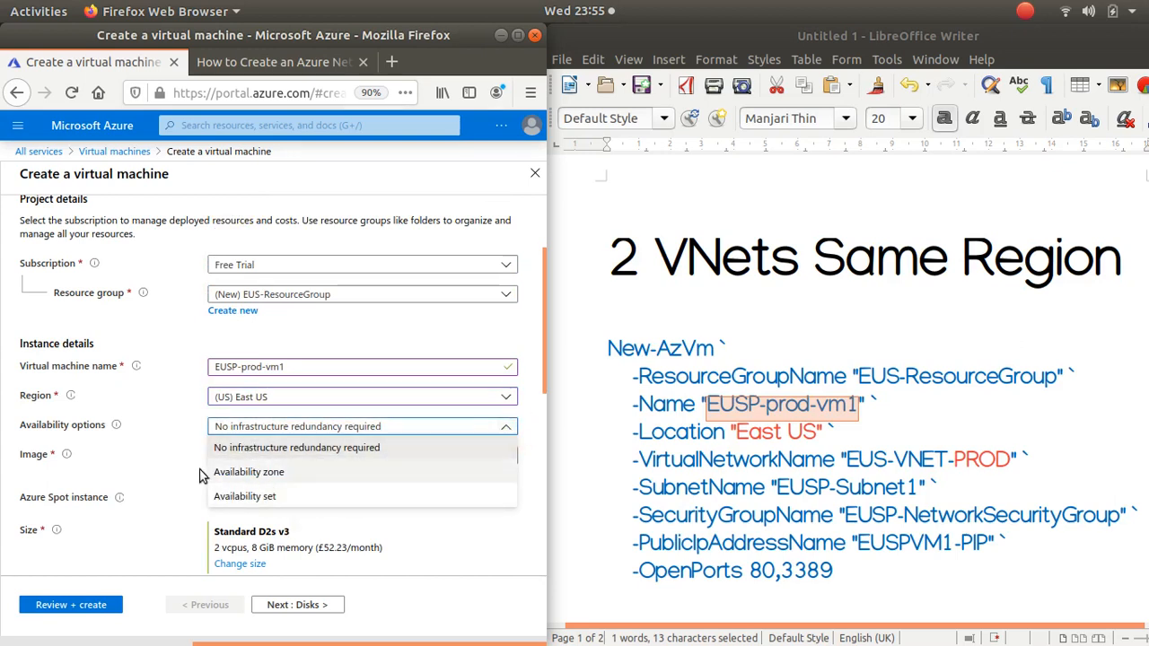
{"action": "left_click", "coordinate": [531, 541]}
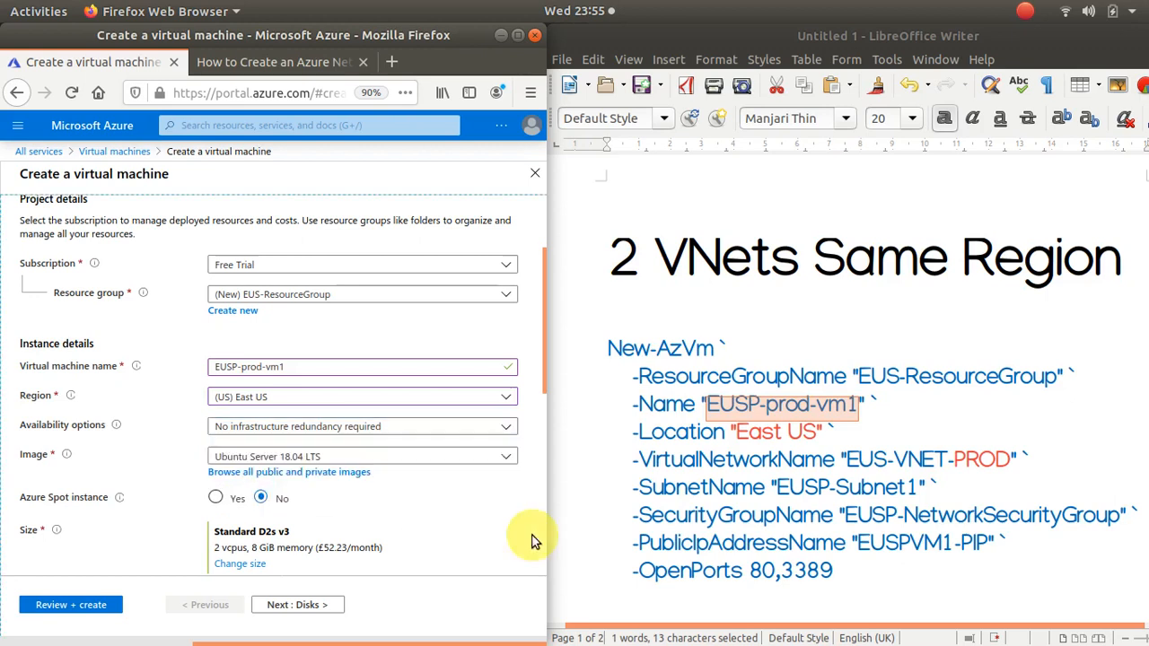
{"action": "left_click", "coordinate": [492, 454]}
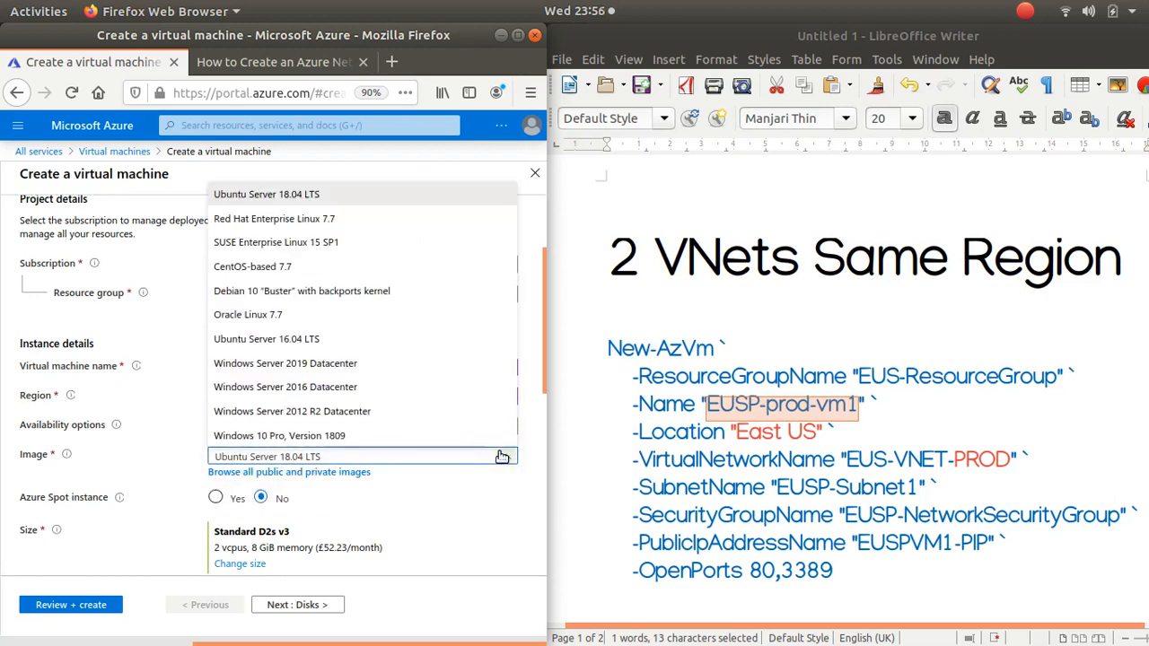
{"action": "left_click", "coordinate": [334, 392]}
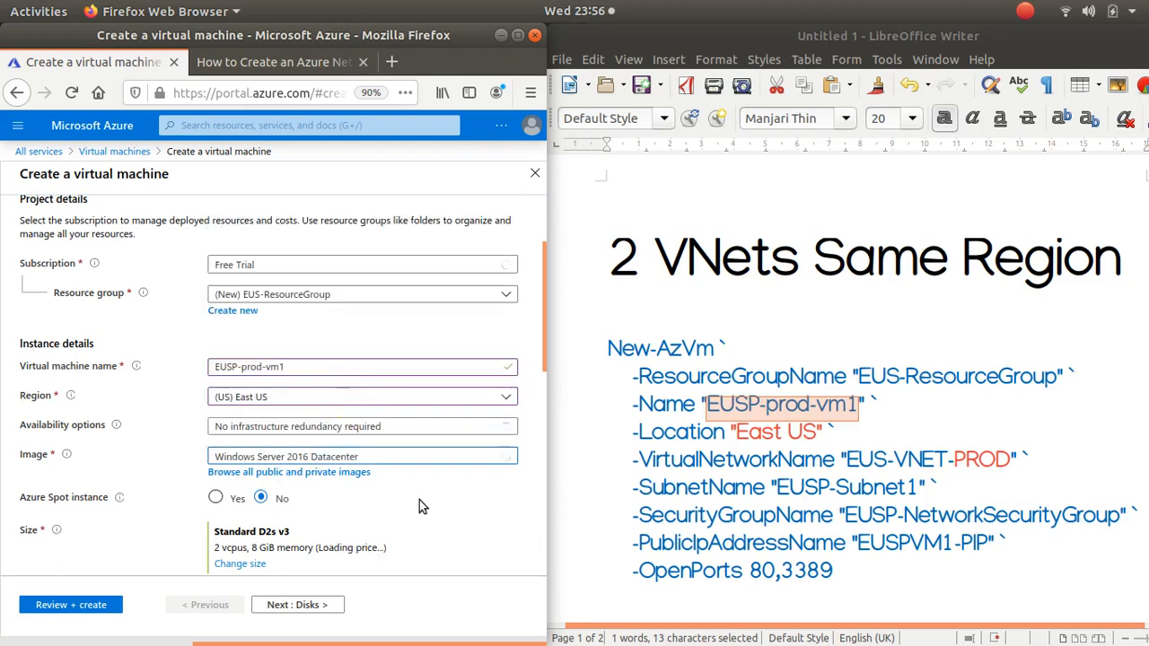
Review the available VM sizes for the virtual machine and return to the form without selecting another one
{"action": "scroll", "coordinate": [467, 568], "scroll_direction": "down", "scroll_amount": 3}
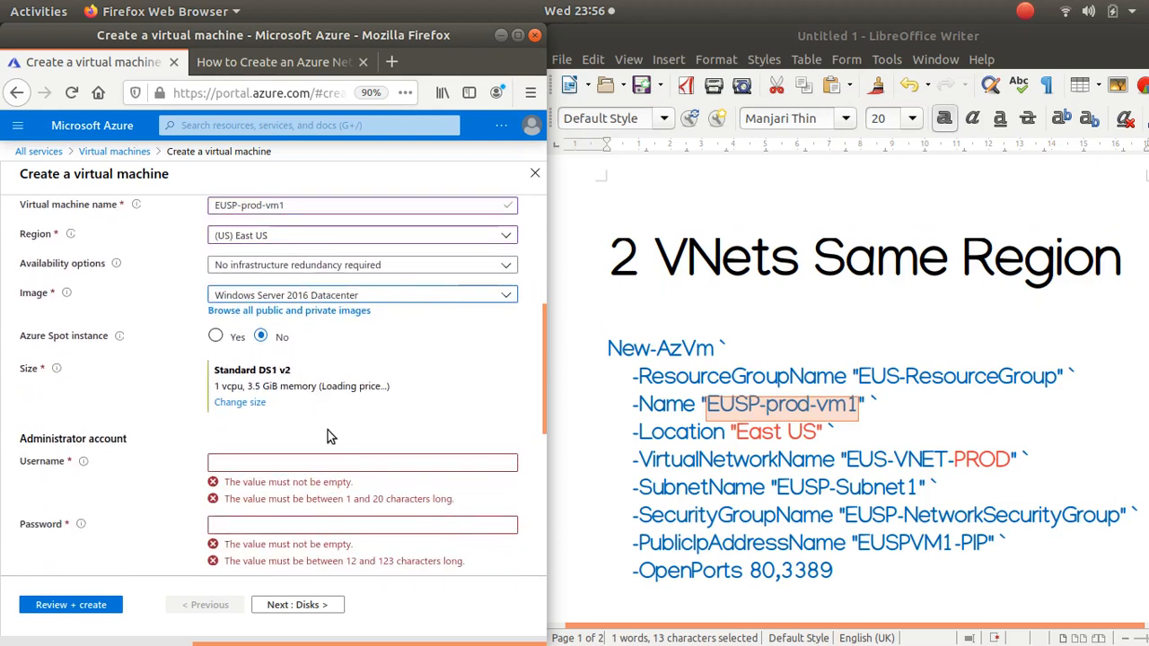
{"action": "left_click", "coordinate": [240, 403]}
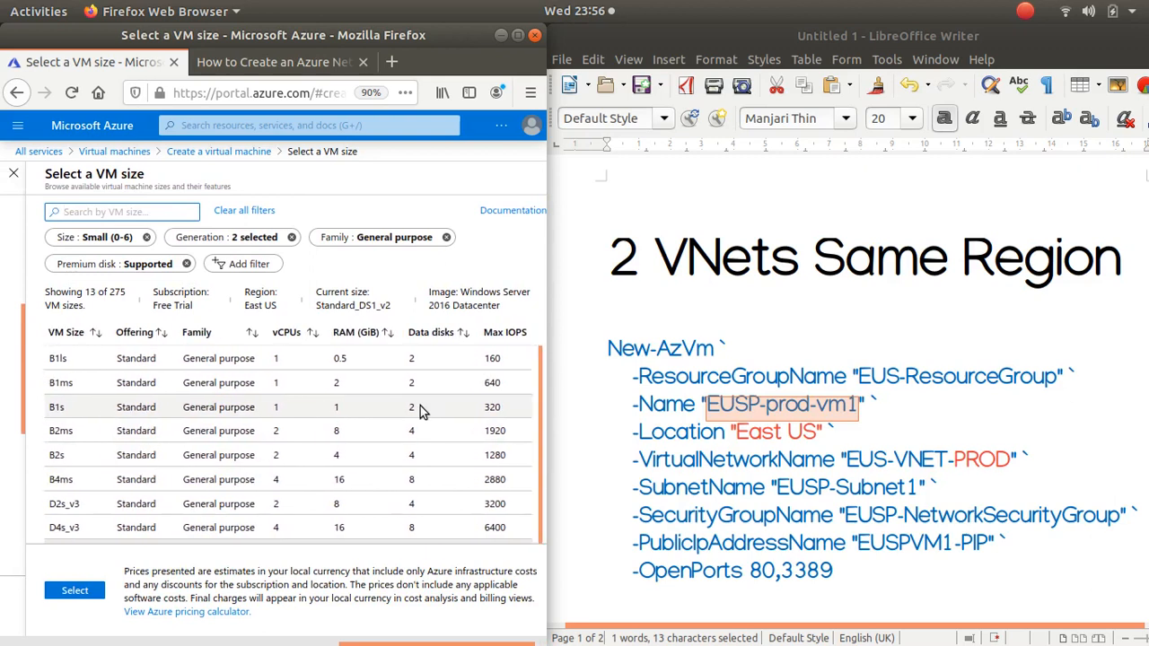
{"action": "scroll", "coordinate": [33, 222], "scroll_direction": "left", "scroll_amount": 3}
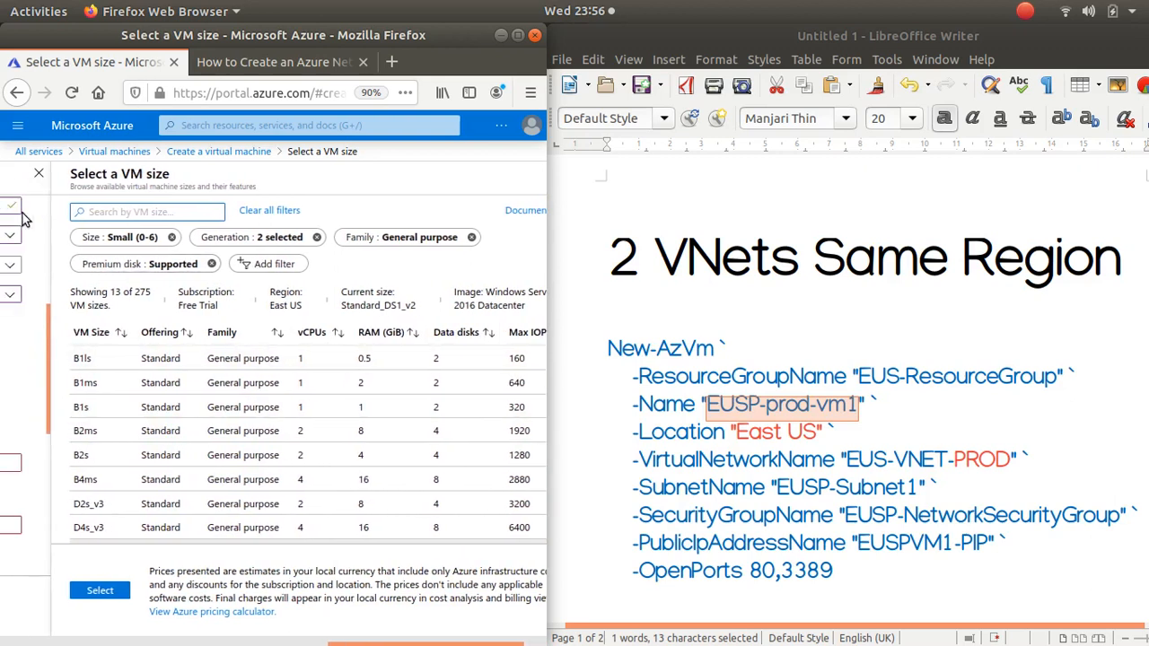
{"action": "scroll", "coordinate": [24, 220], "scroll_direction": "left", "scroll_amount": 5}
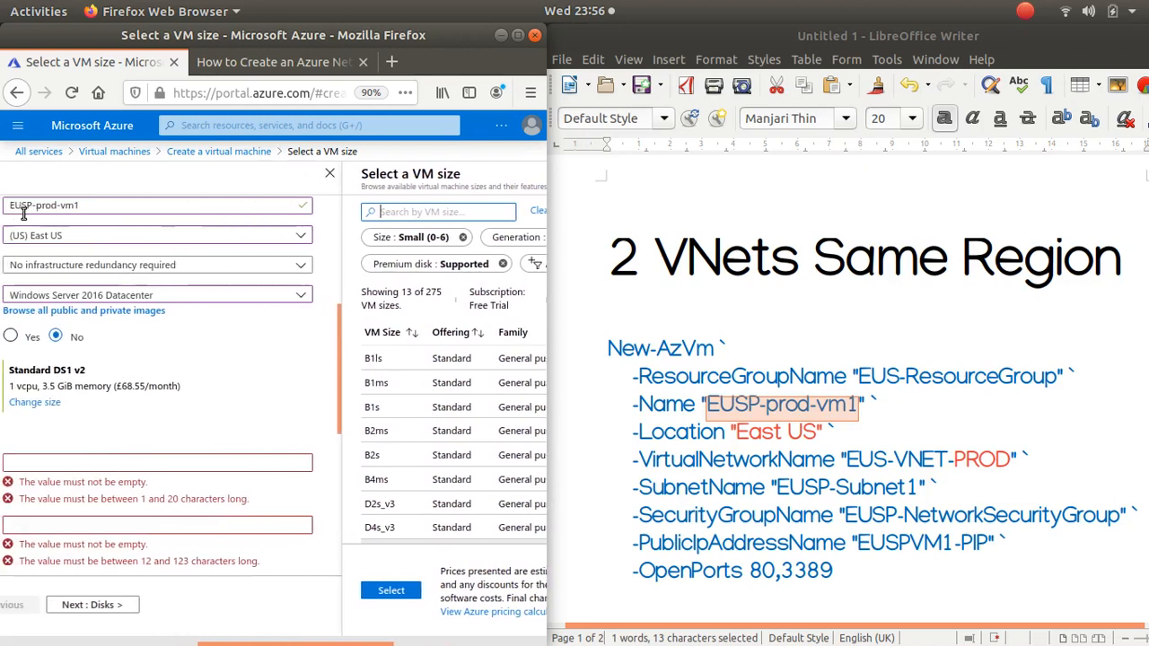
Set the administrator account's username to eusadmin
{"action": "left_click", "coordinate": [183, 463]}
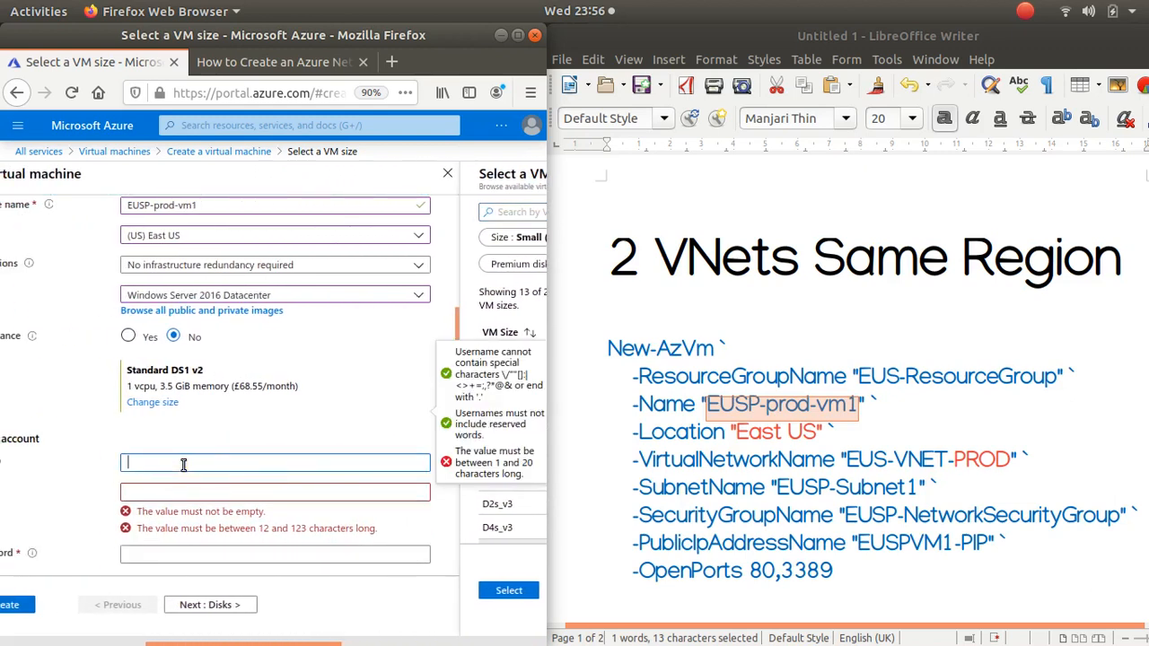
{"action": "type", "text": "e"}
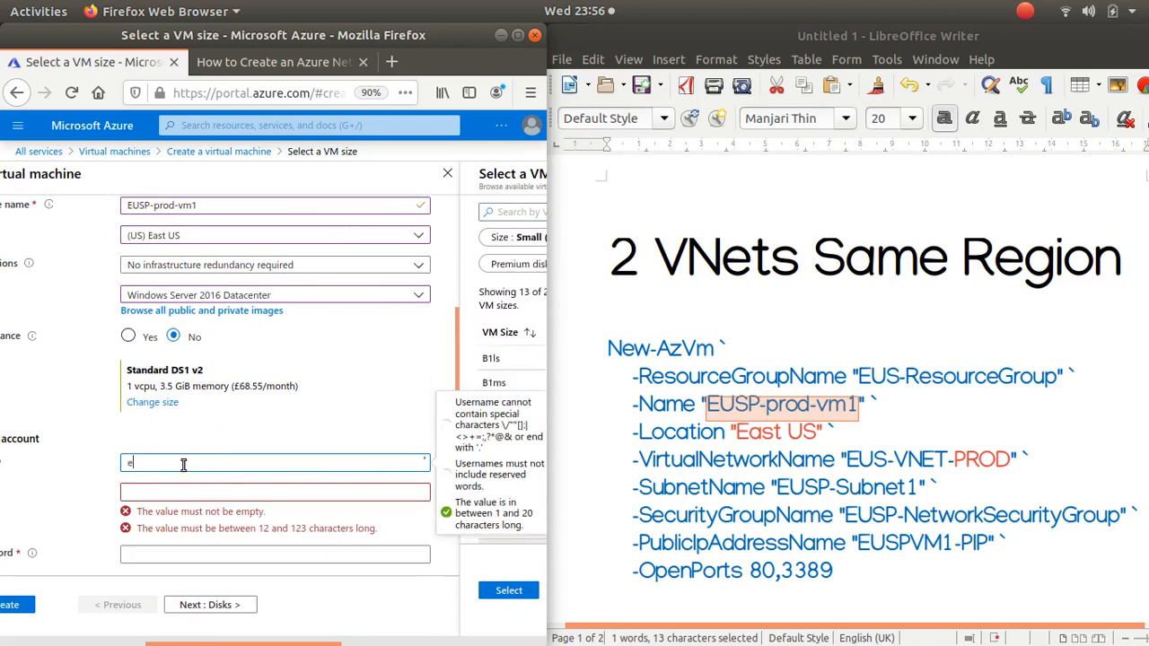
{"action": "type", "text": "usadmin"}
{"action": "key", "text": "Tab"}
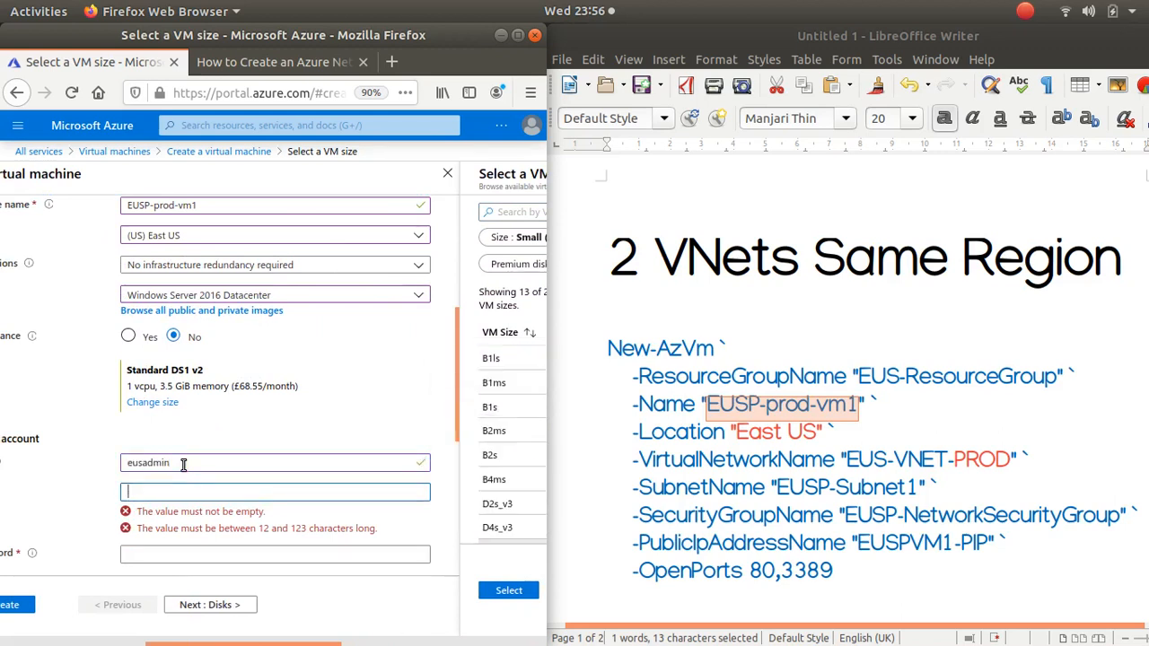
Try to enter a password for the administrator account
{"action": "type", "text": "•••••••••"}
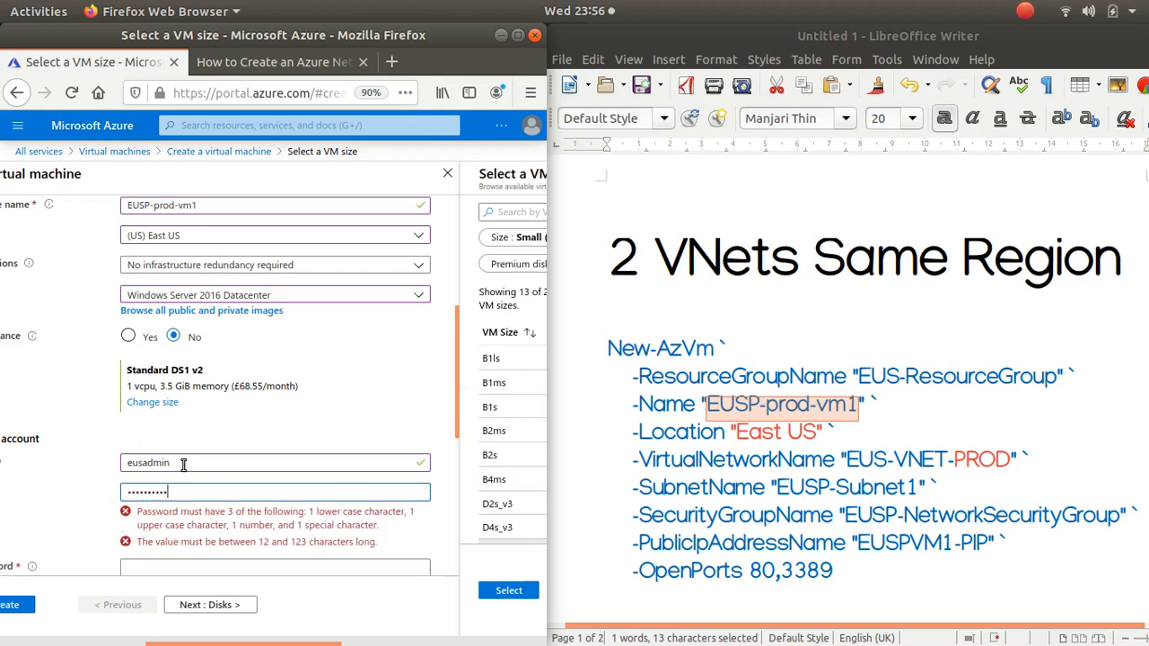
{"action": "type", "text": "•"}
{"action": "key", "text": "Tab"}
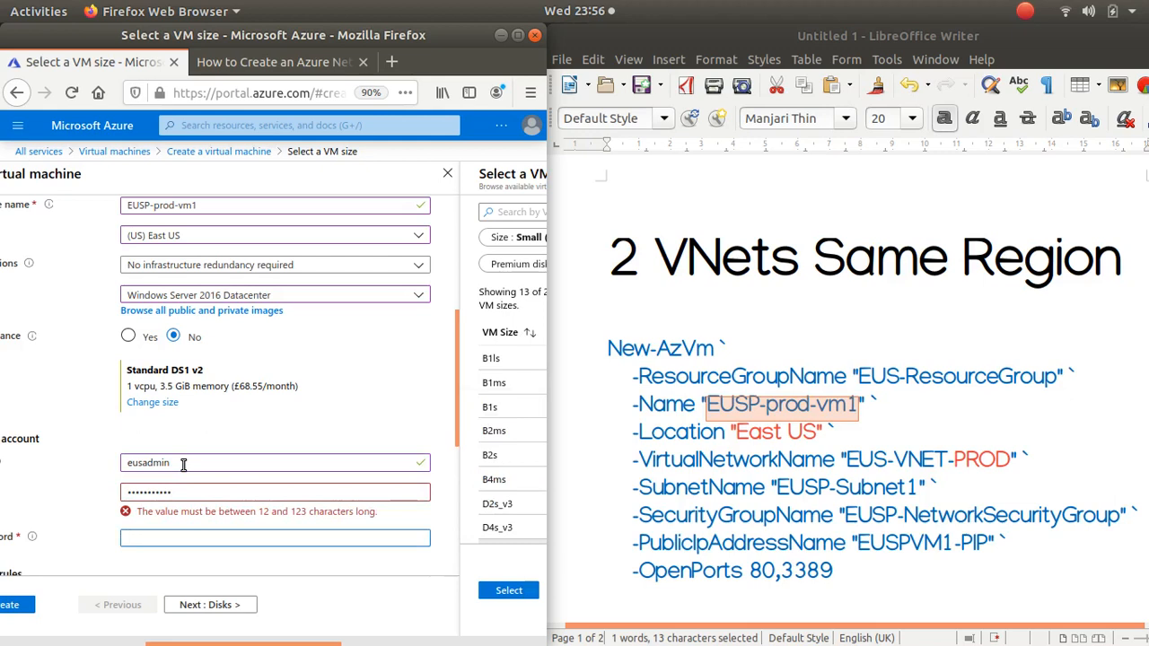
Replace the administrator account password with one at least 12 characters long and enter it again as confirmation
{"action": "left_click", "coordinate": [188, 490]}
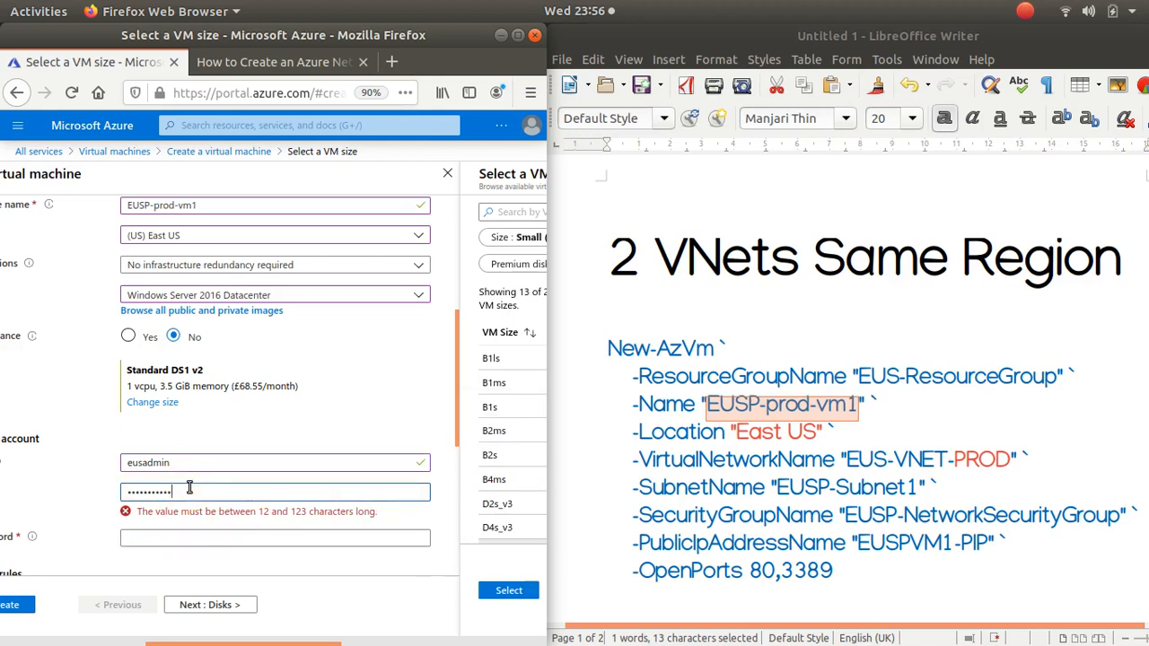
{"action": "key", "text": "ctrl+a"}
{"action": "type", "text": "•••••••••••••"}
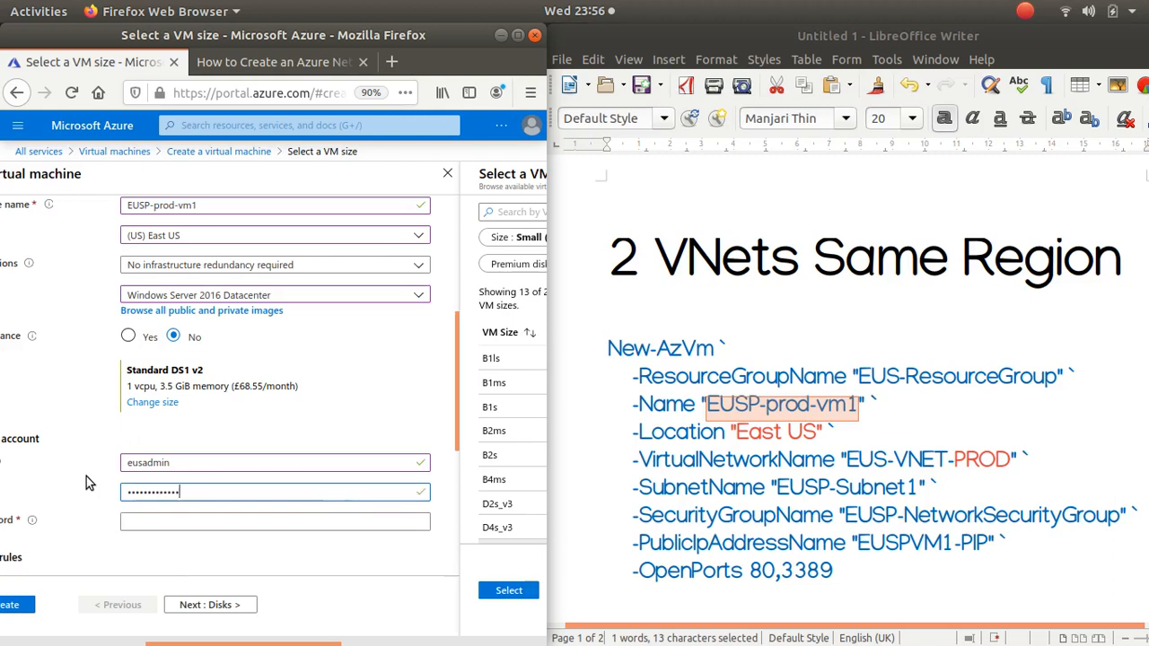
{"action": "key", "text": "Tab"}
{"action": "type", "text": "•••••••••"}
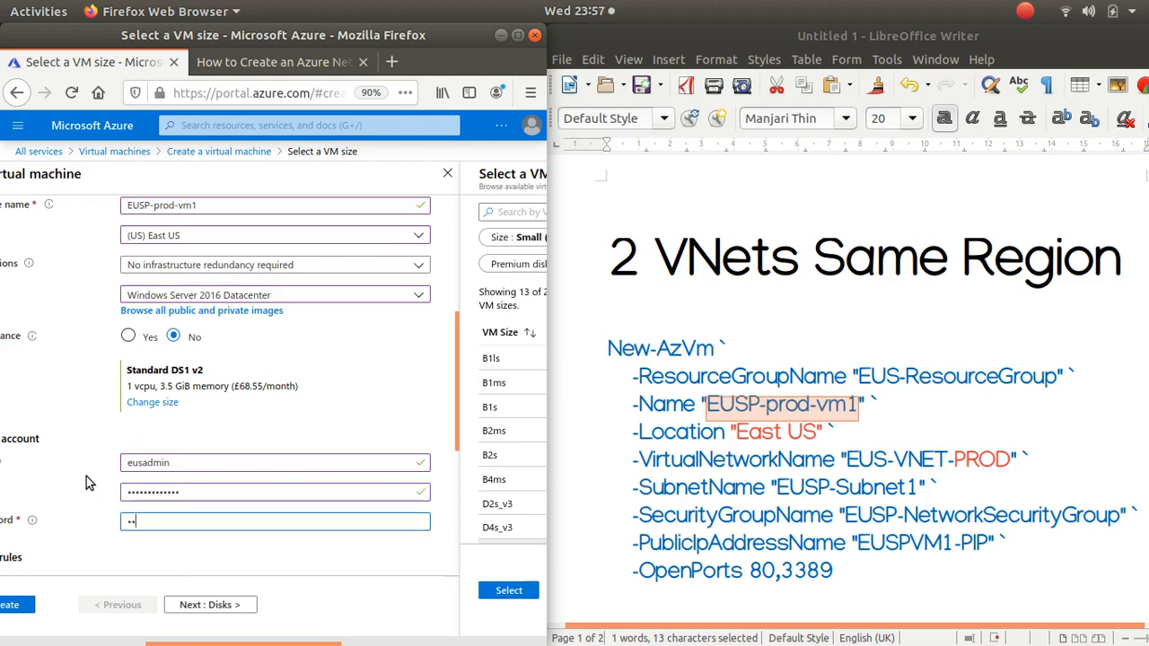
{"action": "type", "text": "••••"}
Leave the disk options at their defaults and continue to the networking settings
{"action": "left_click", "coordinate": [203, 607]}
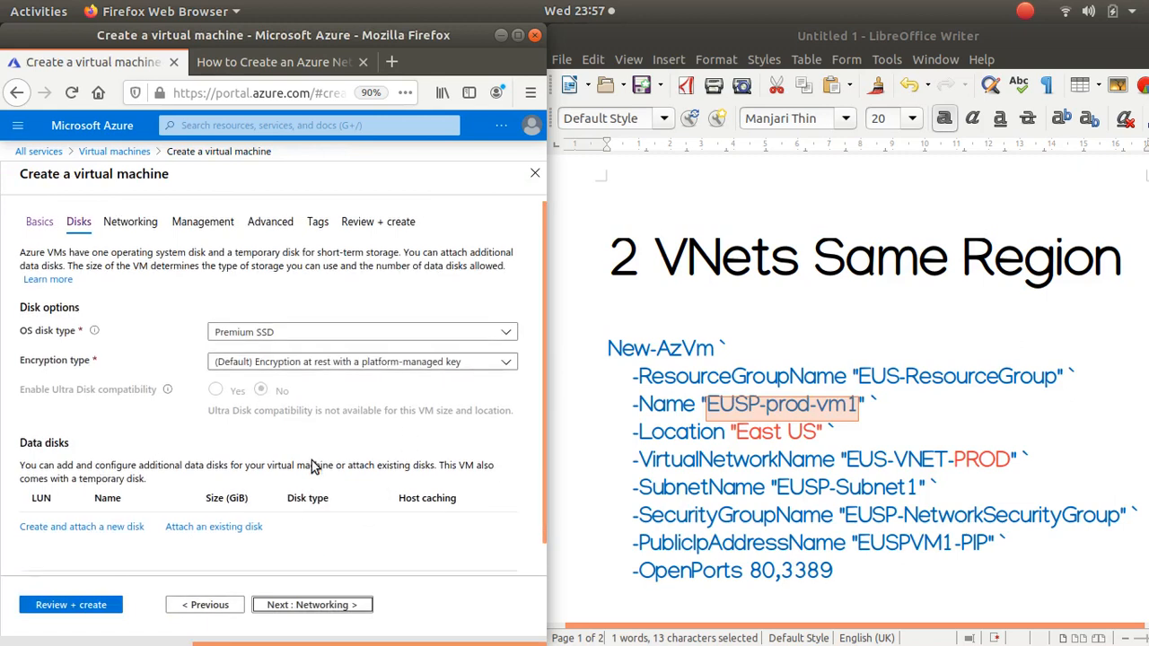
{"action": "scroll", "coordinate": [310, 503], "scroll_direction": "down", "scroll_amount": 1}
{"action": "left_click", "coordinate": [301, 605]}
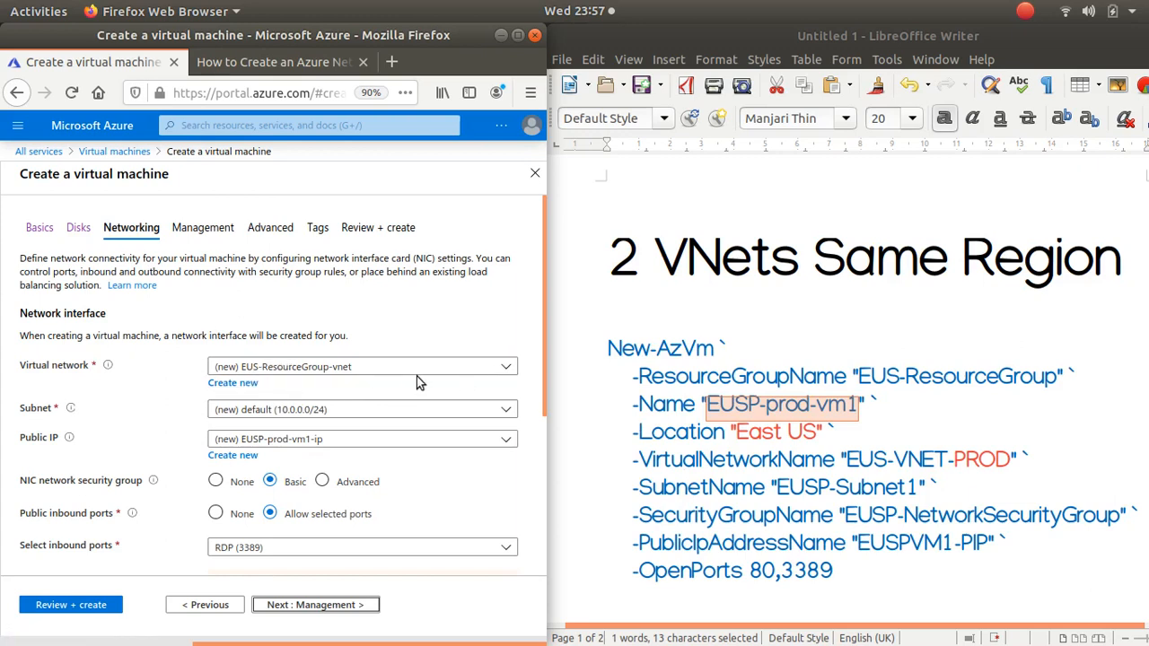
Start creating a new virtual network for the virtual machine and name it EUS-VNET-PROD
{"action": "left_click", "coordinate": [235, 383]}
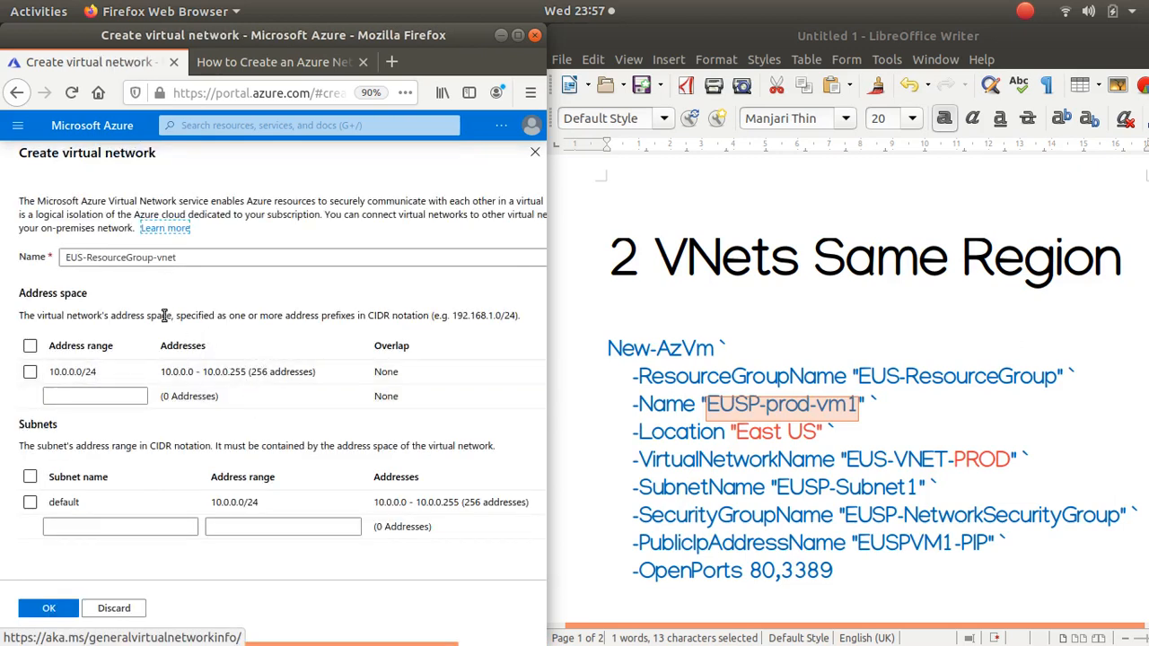
{"action": "left_click", "coordinate": [179, 257]}
{"action": "left_click_drag", "start_coordinate": [183, 256], "coordinate": [90, 256]}
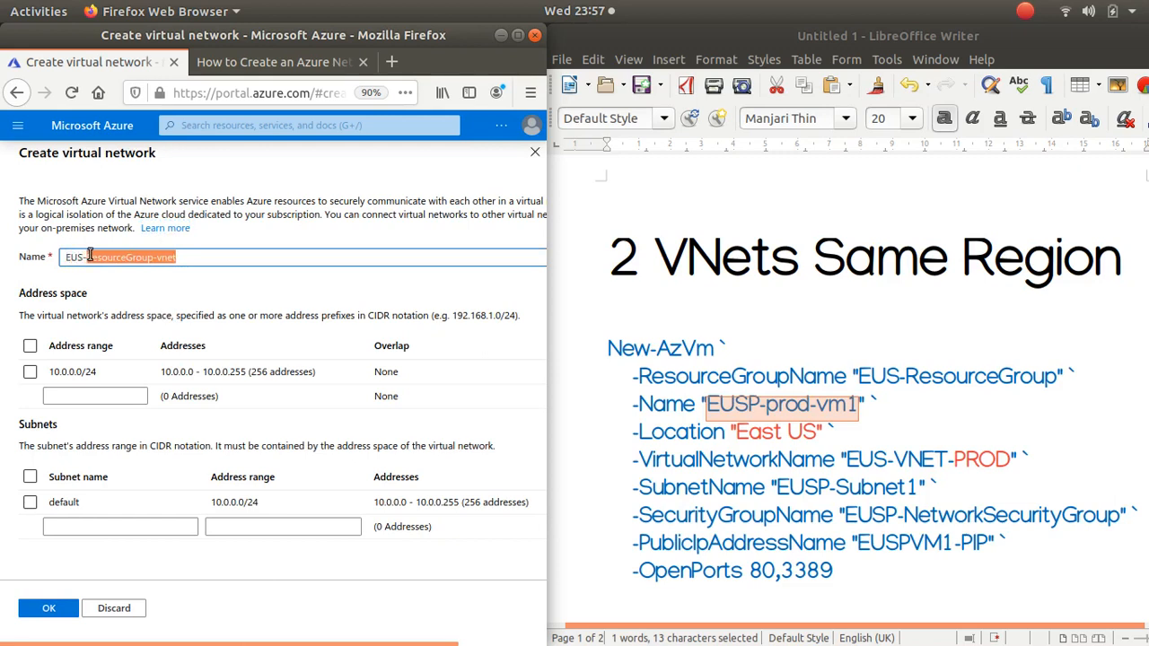
{"action": "type", "text": "VNET"}
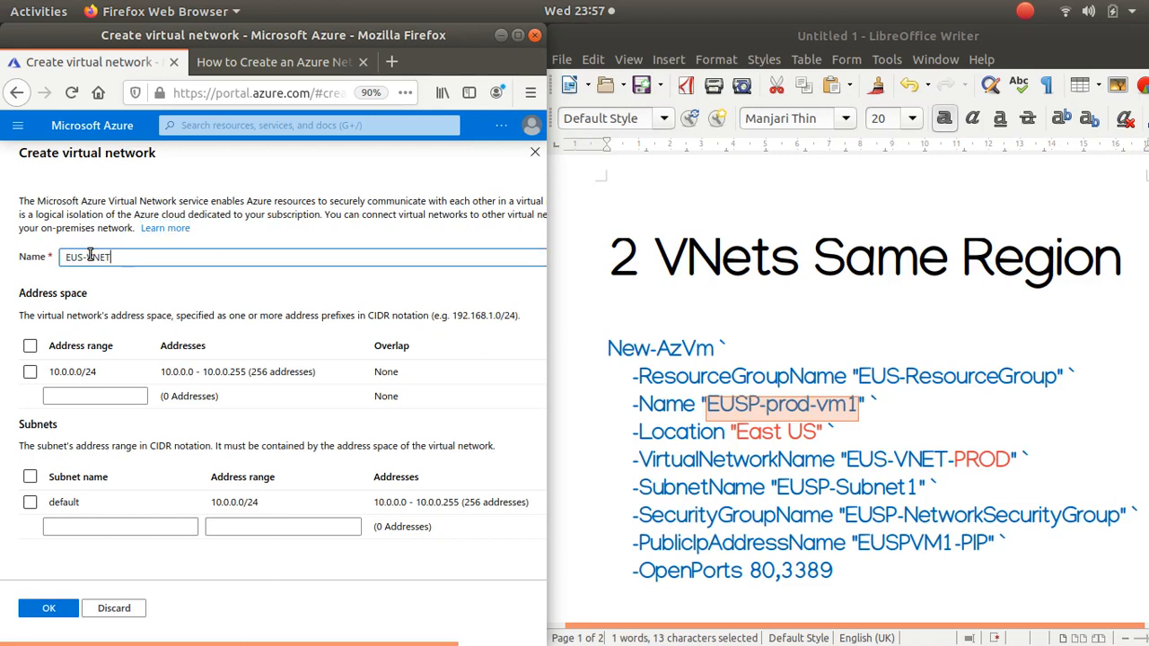
{"action": "type", "text": "-O"}
{"action": "type", "text": "PROD"}
Select the 10.0.0.0/24 address range and rename the default subnet to EUSP-Subnet1, copied from the notes
{"action": "left_click", "coordinate": [29, 373]}
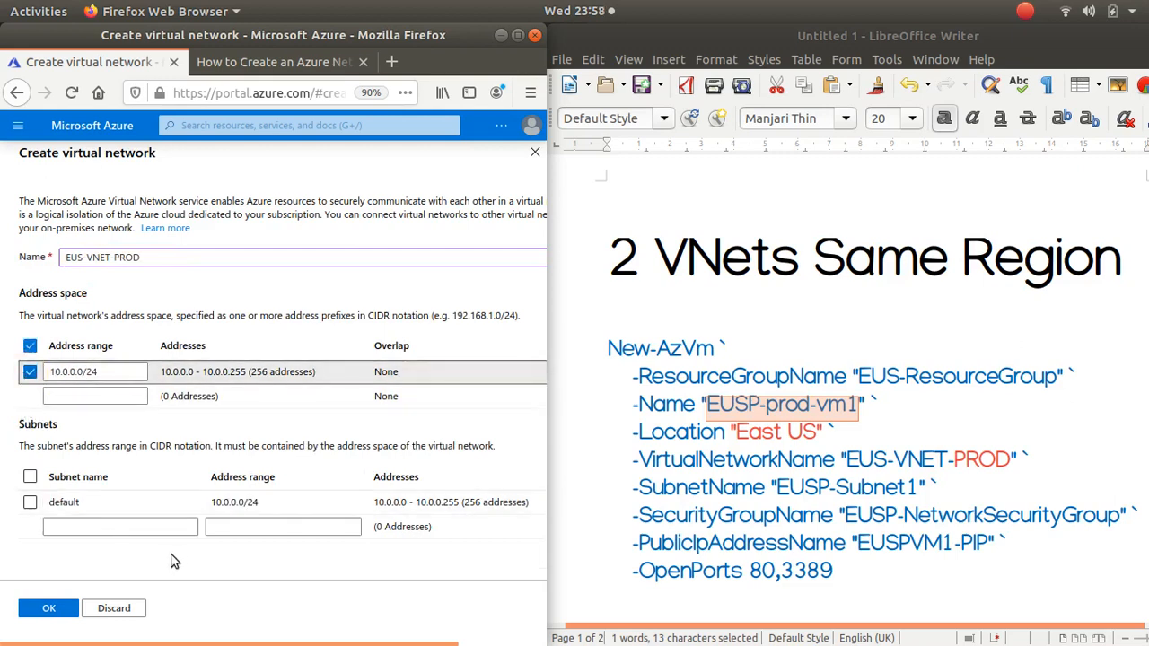
{"action": "left_click", "coordinate": [70, 501]}
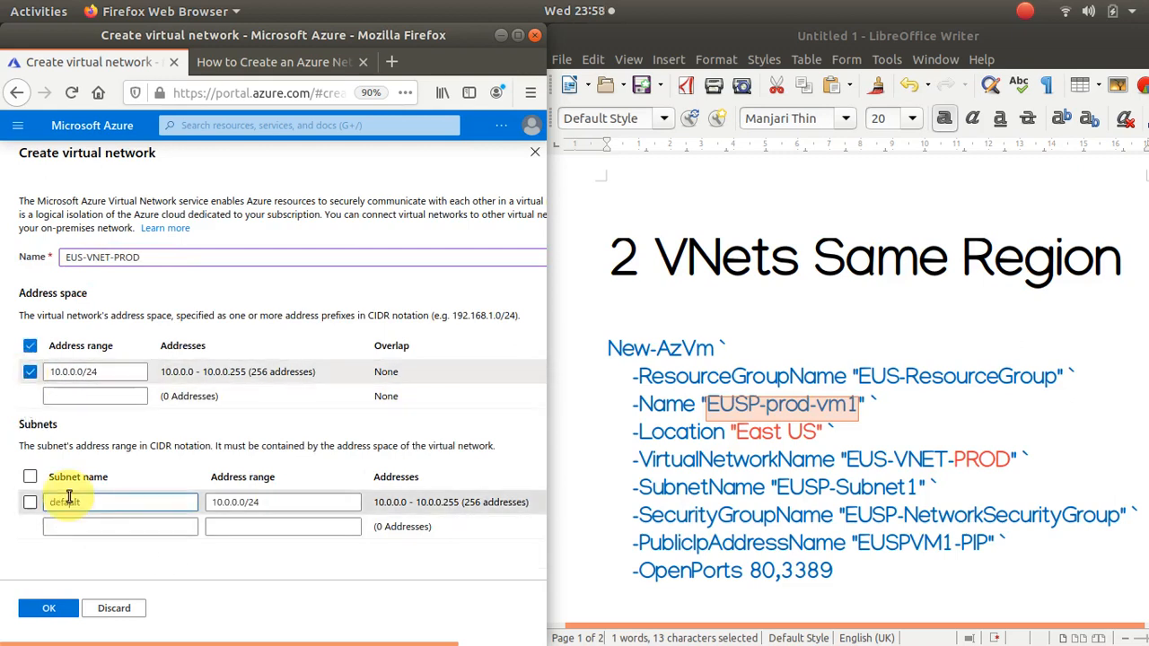
{"action": "left_click_drag", "start_coordinate": [96, 500], "coordinate": [48, 500]}
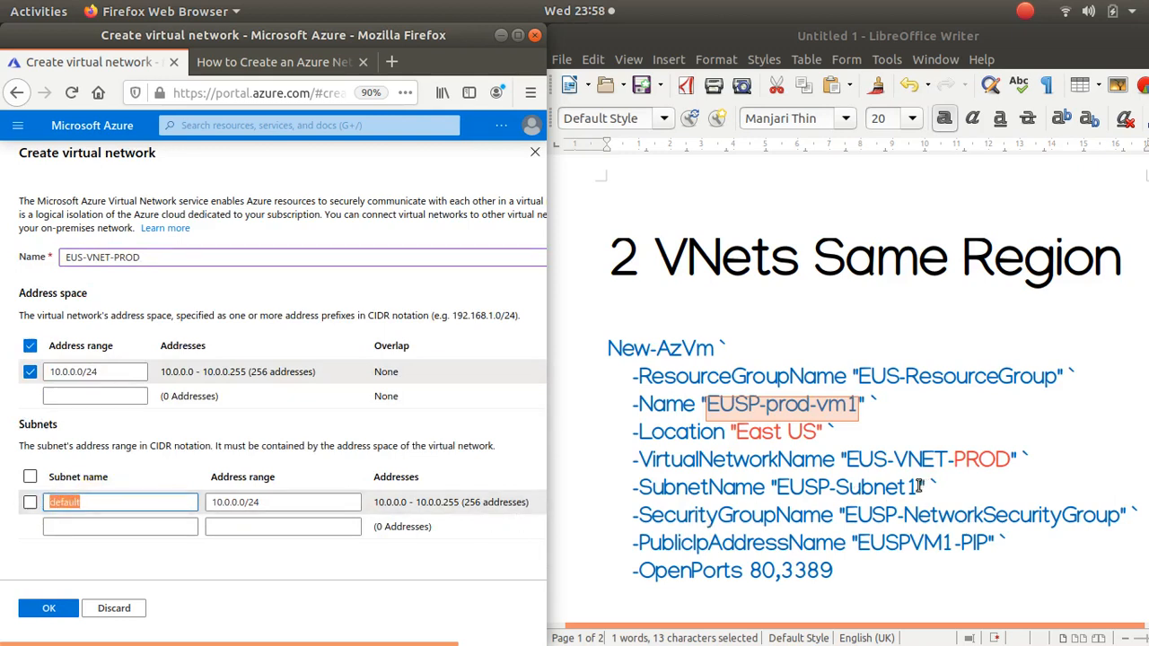
{"action": "left_click_drag", "start_coordinate": [919, 486], "coordinate": [780, 492]}
{"action": "key", "text": "ctrl+c"}
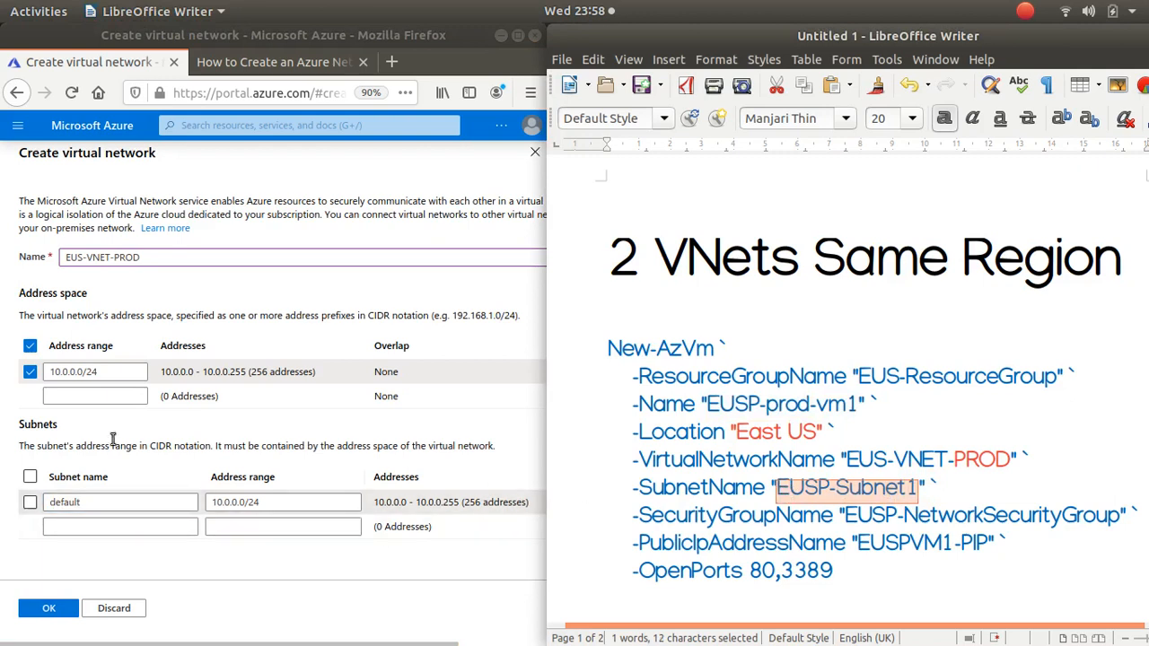
{"action": "left_click", "coordinate": [89, 502]}
{"action": "double_click", "coordinate": [89, 499]}
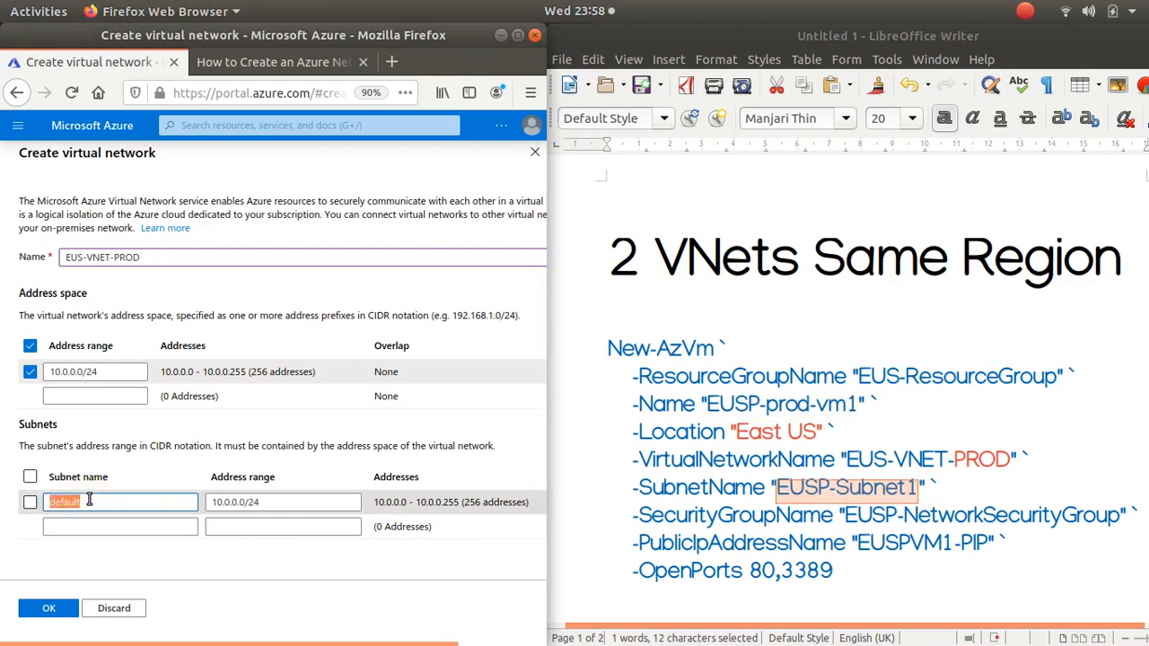
{"action": "key", "text": "ctrl+v"}
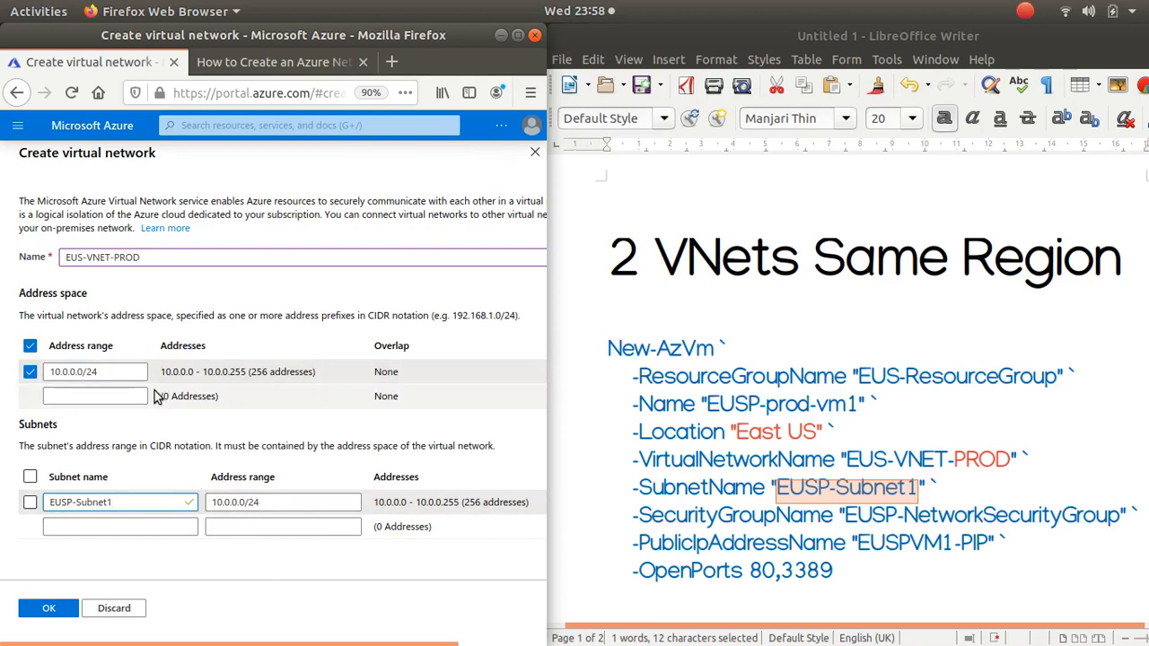
Set the virtual network's address range to 10.0.0.0/16
{"action": "left_click", "coordinate": [107, 370]}
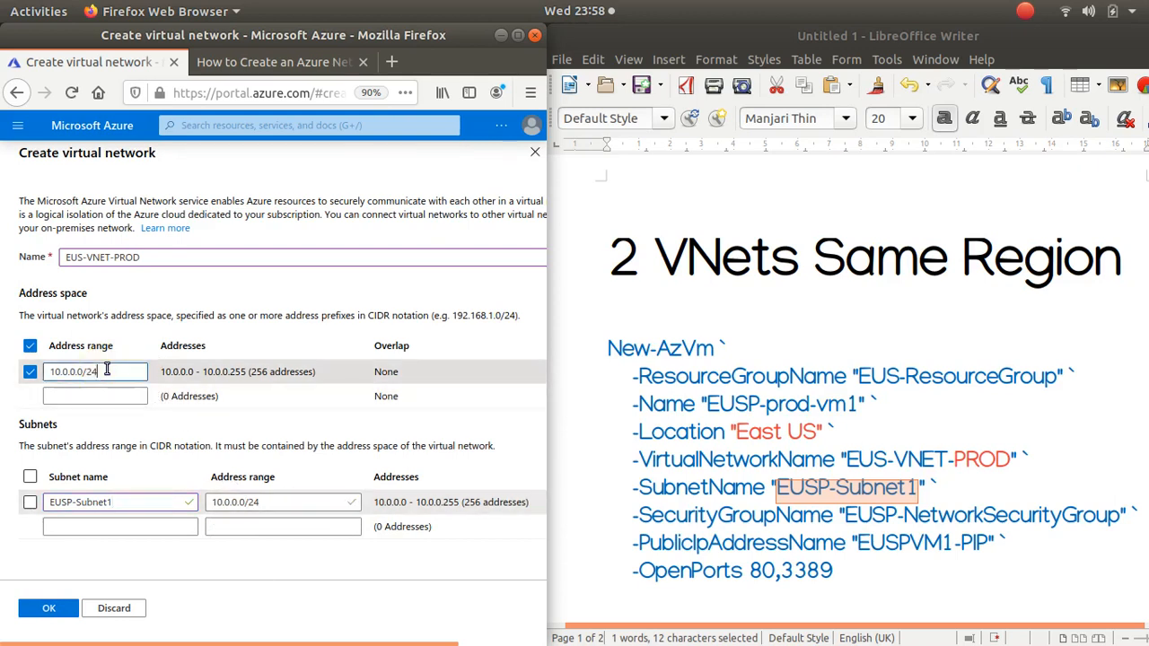
{"action": "key", "text": "BackSpace"}
{"action": "key", "text": "BackSpace"}
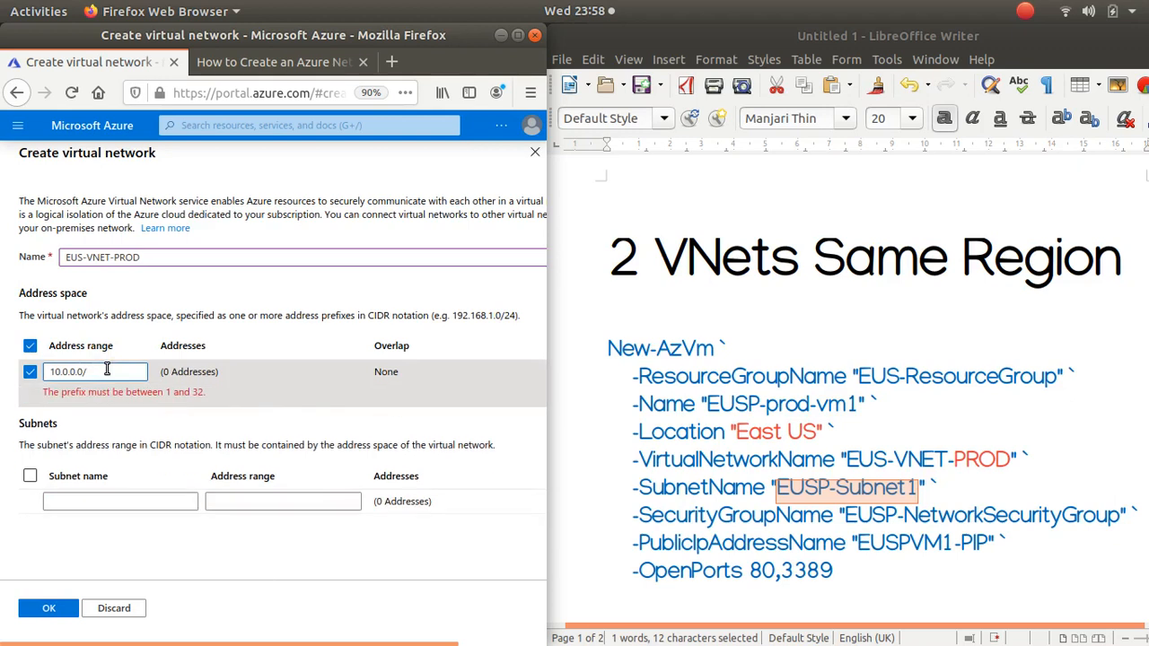
{"action": "type", "text": "16"}
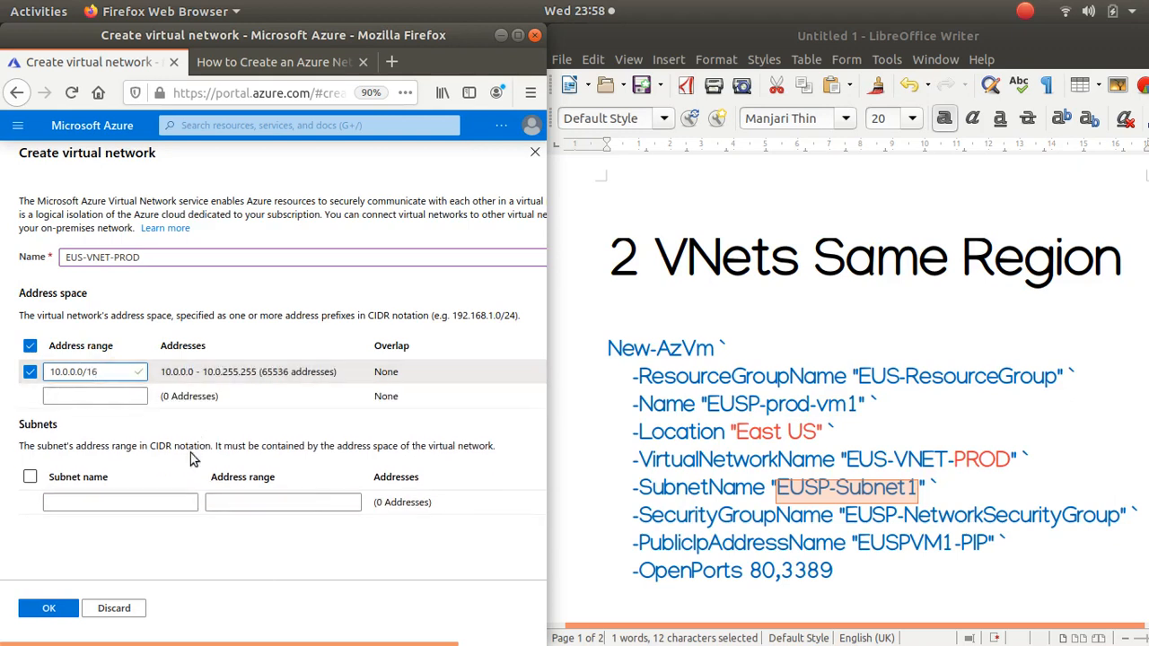
Add a subnet named EUSP-Subnet1 with the address range 10.1.0.0/24
{"action": "left_click", "coordinate": [166, 501]}
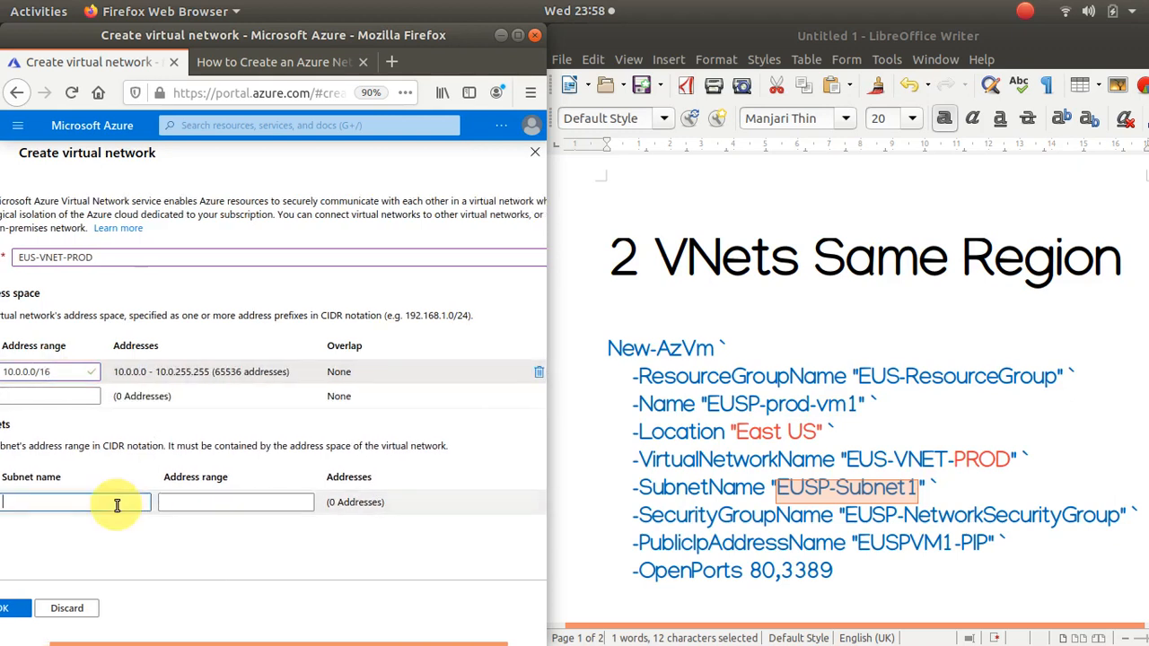
{"action": "key", "text": "ctrl+v"}
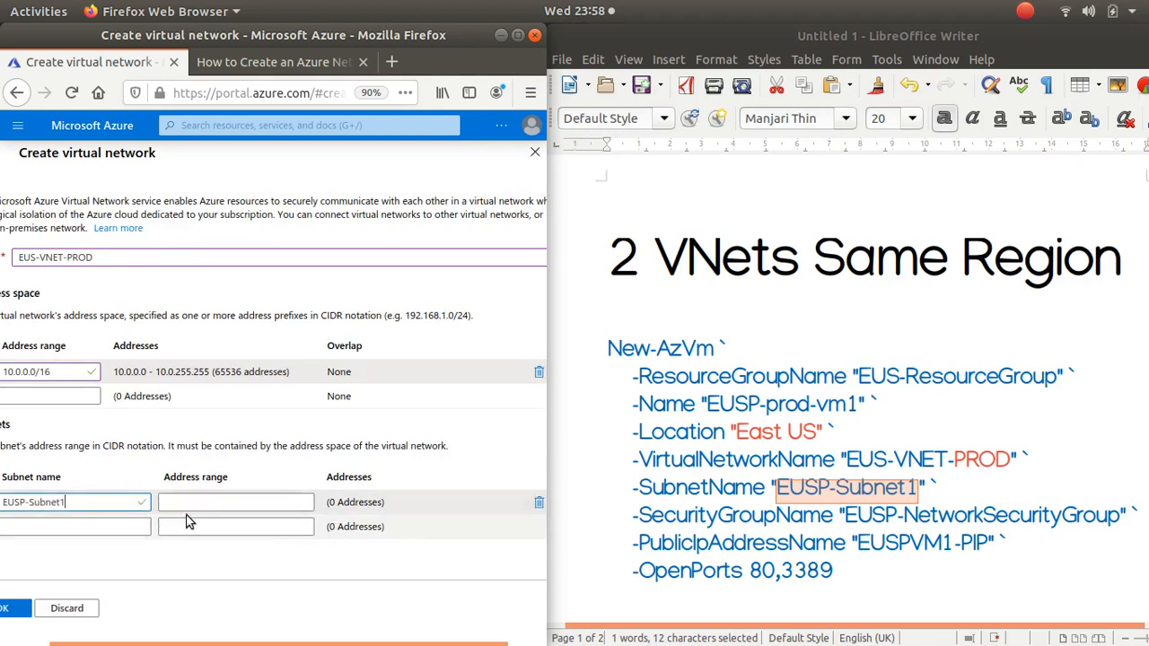
{"action": "left_click", "coordinate": [202, 504]}
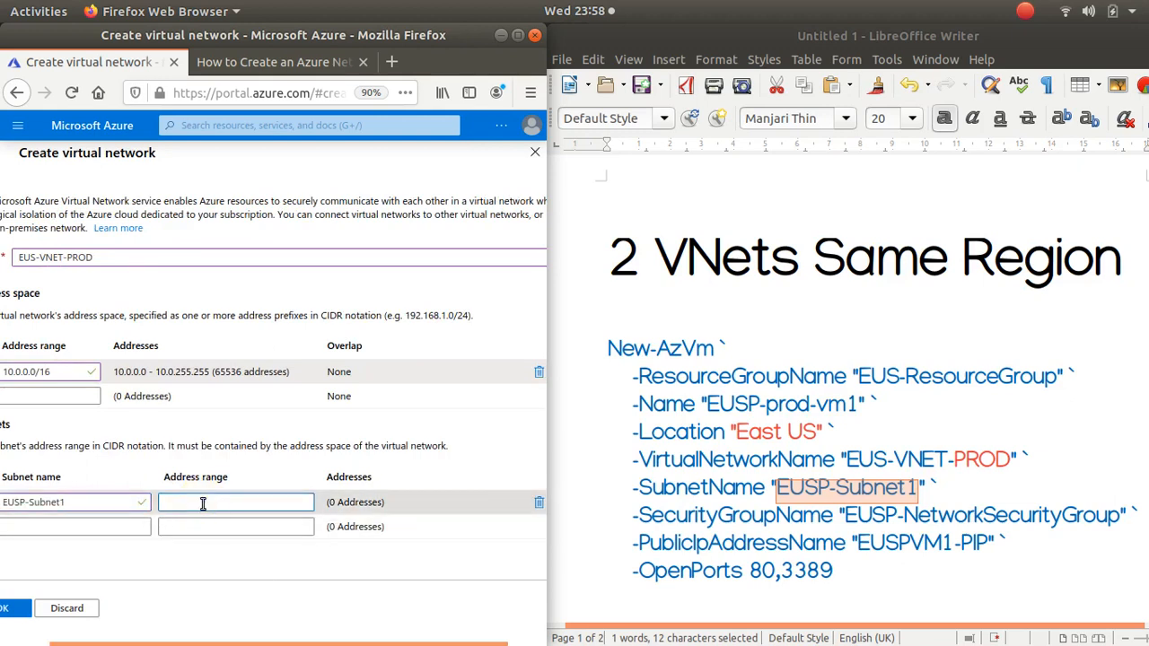
{"action": "type", "text": "10."}
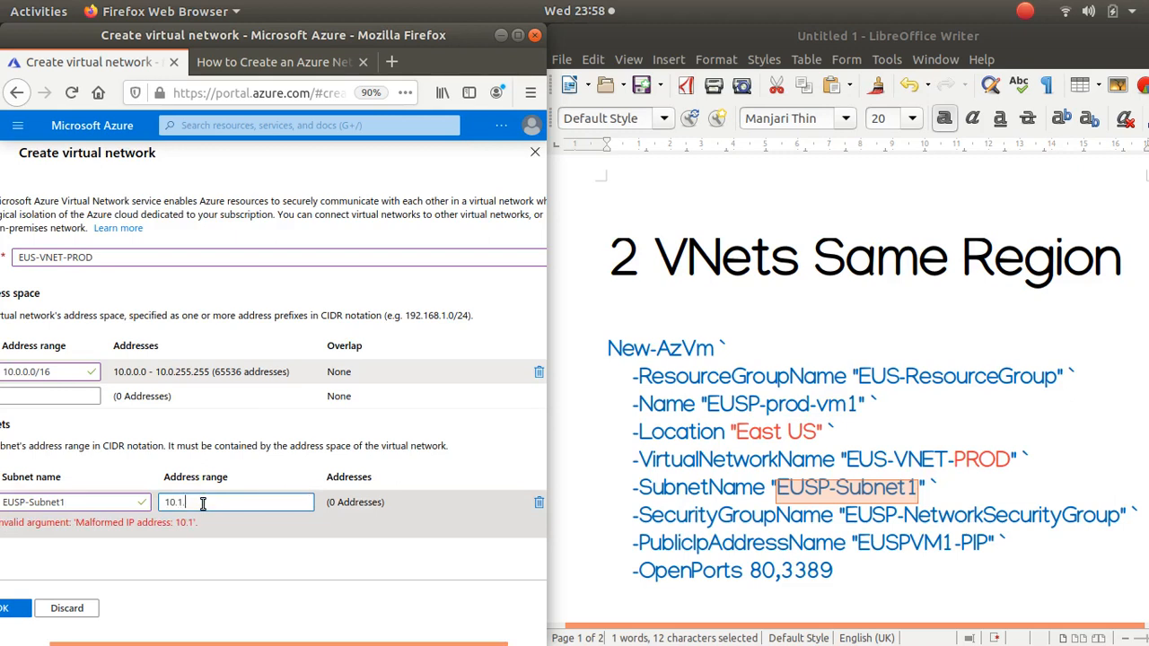
{"action": "type", "text": "1.0.0/24"}
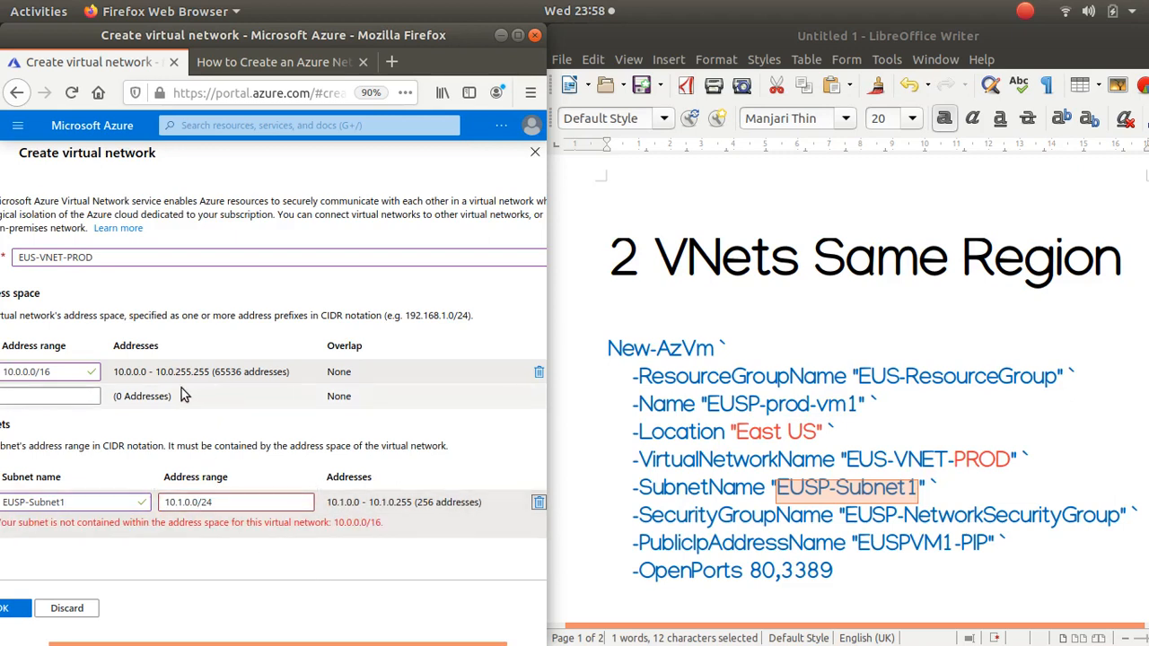
Try 10.1.0.0/16 as the address range of the EUSP-Subnet1 subnet
{"action": "scroll", "coordinate": [181, 388], "scroll_direction": "left", "scroll_amount": 1}
{"action": "scroll", "coordinate": [182, 388], "scroll_direction": "left", "scroll_amount": 1}
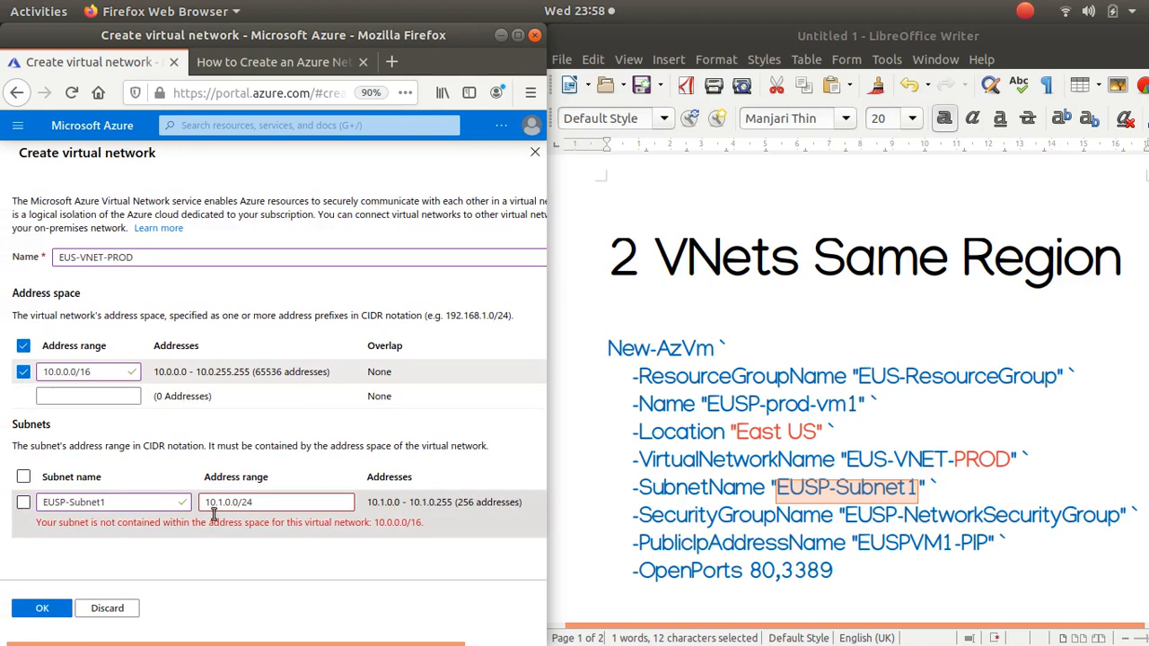
{"action": "left_click", "coordinate": [271, 502]}
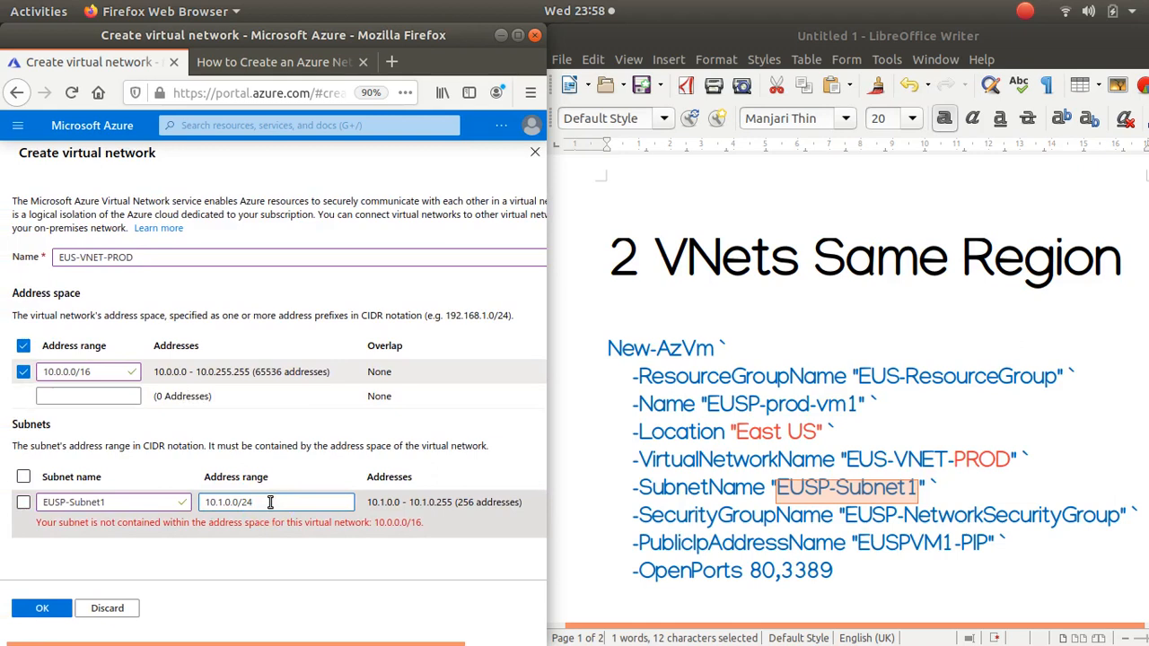
{"action": "key", "text": "BackSpace"}
{"action": "key", "text": "BackSpace"}
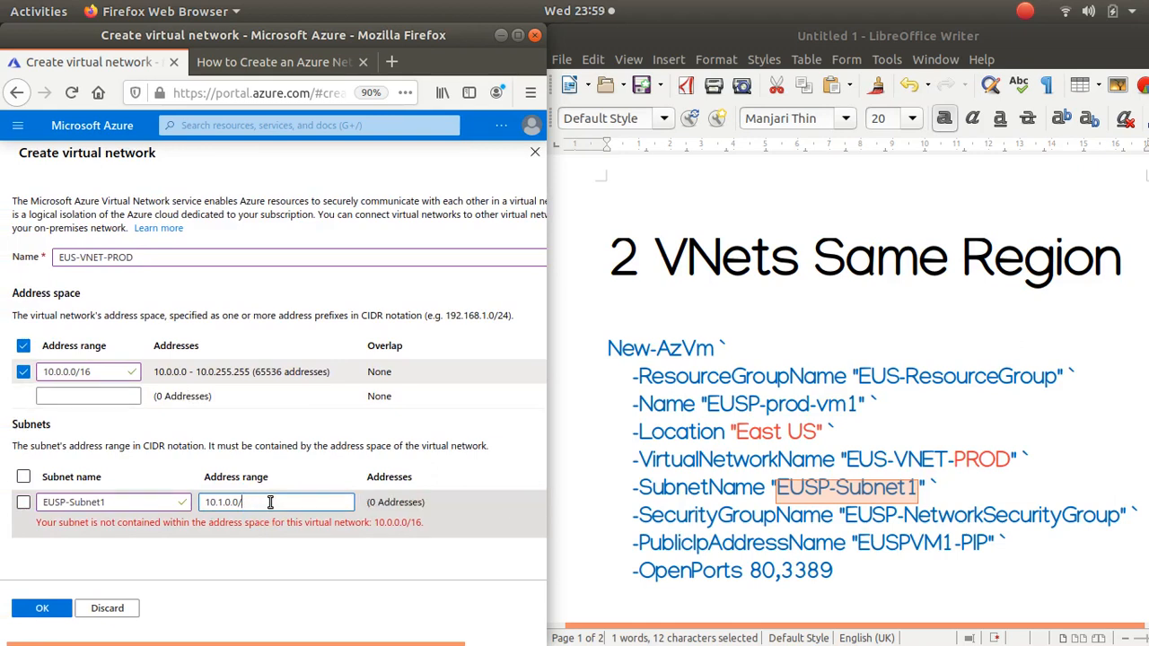
{"action": "type", "text": "16"}
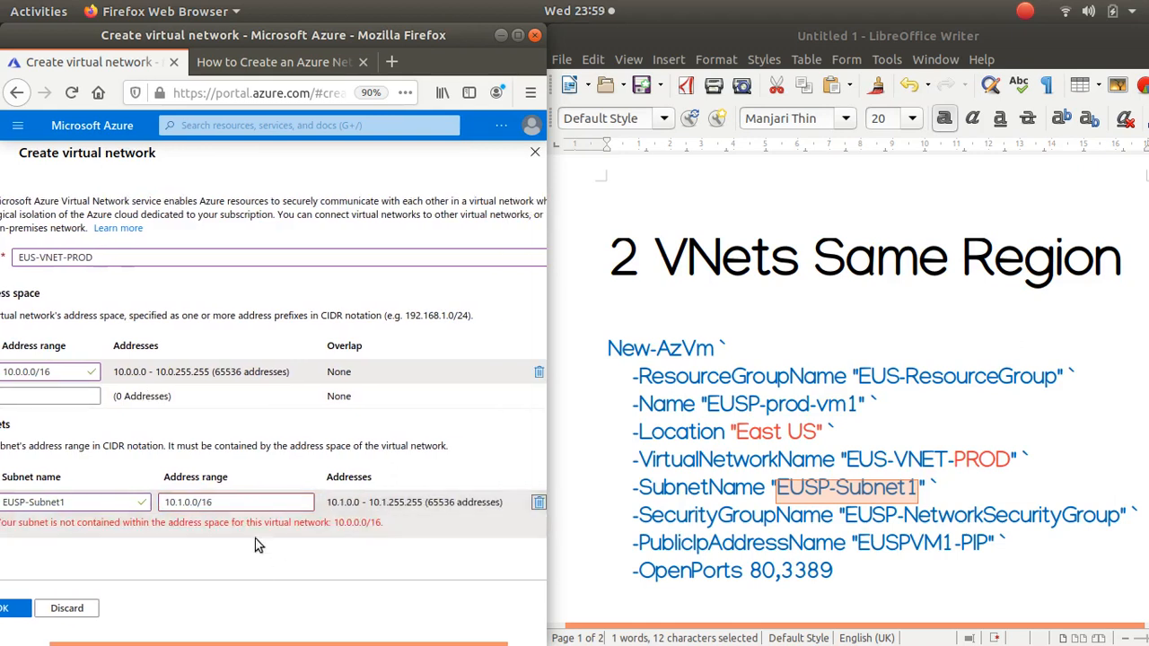
{"action": "scroll", "coordinate": [255, 528], "scroll_direction": "left", "scroll_amount": 2}
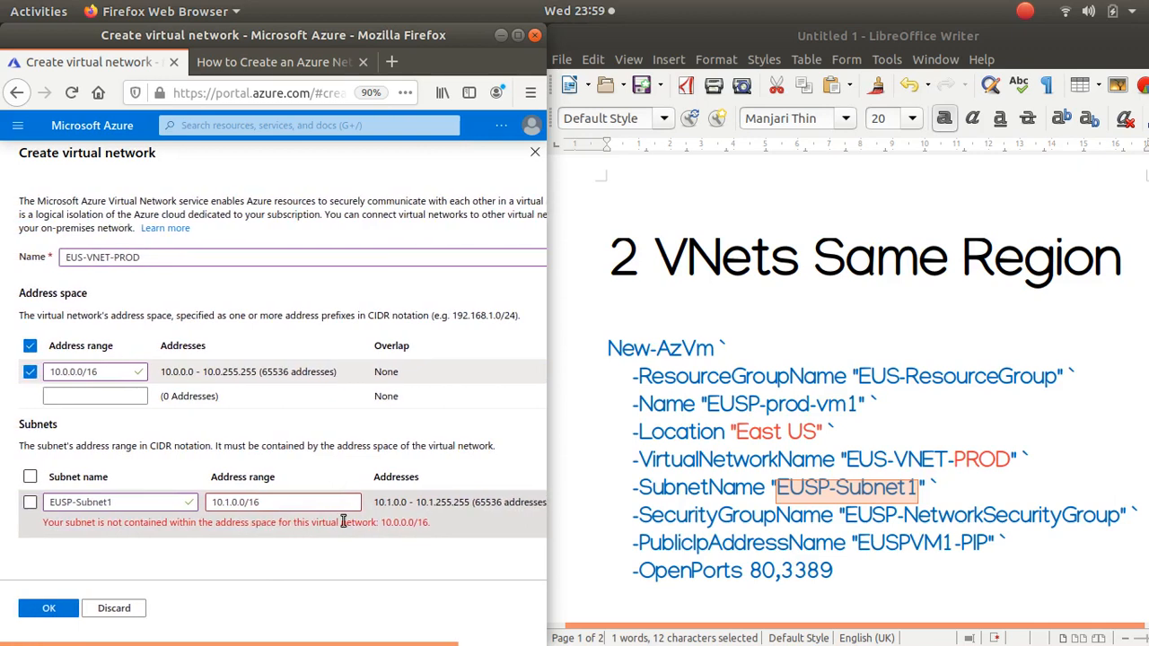
{"action": "scroll", "coordinate": [343, 521], "scroll_direction": "right", "scroll_amount": 1}
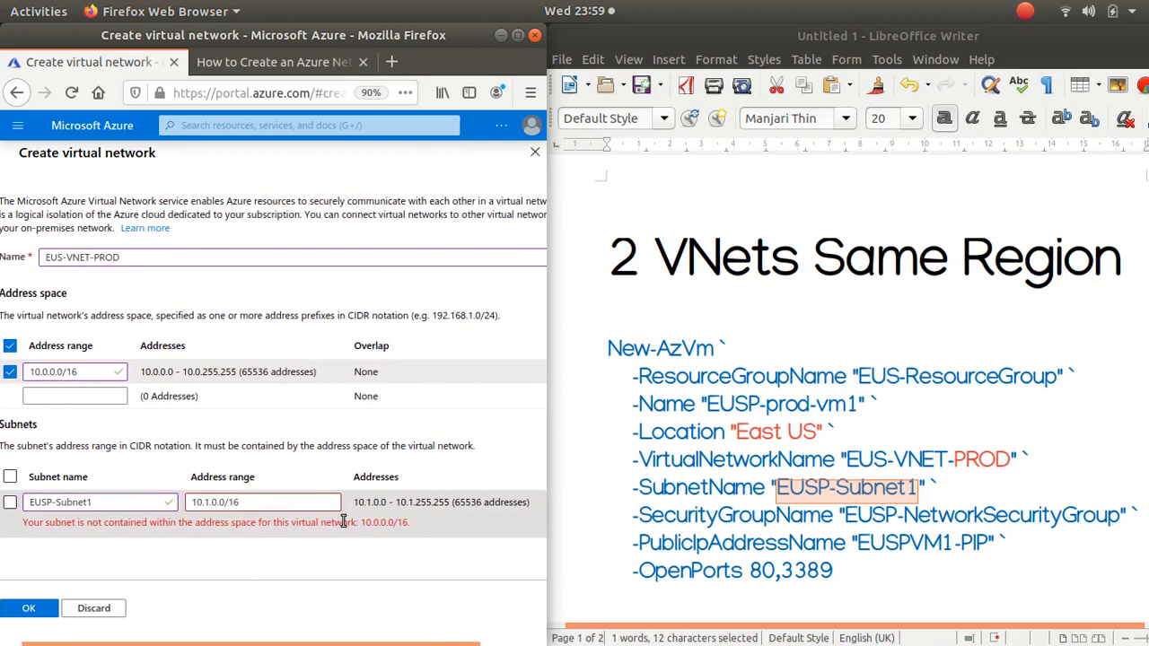
{"action": "scroll", "coordinate": [343, 522], "scroll_direction": "left", "scroll_amount": 1}
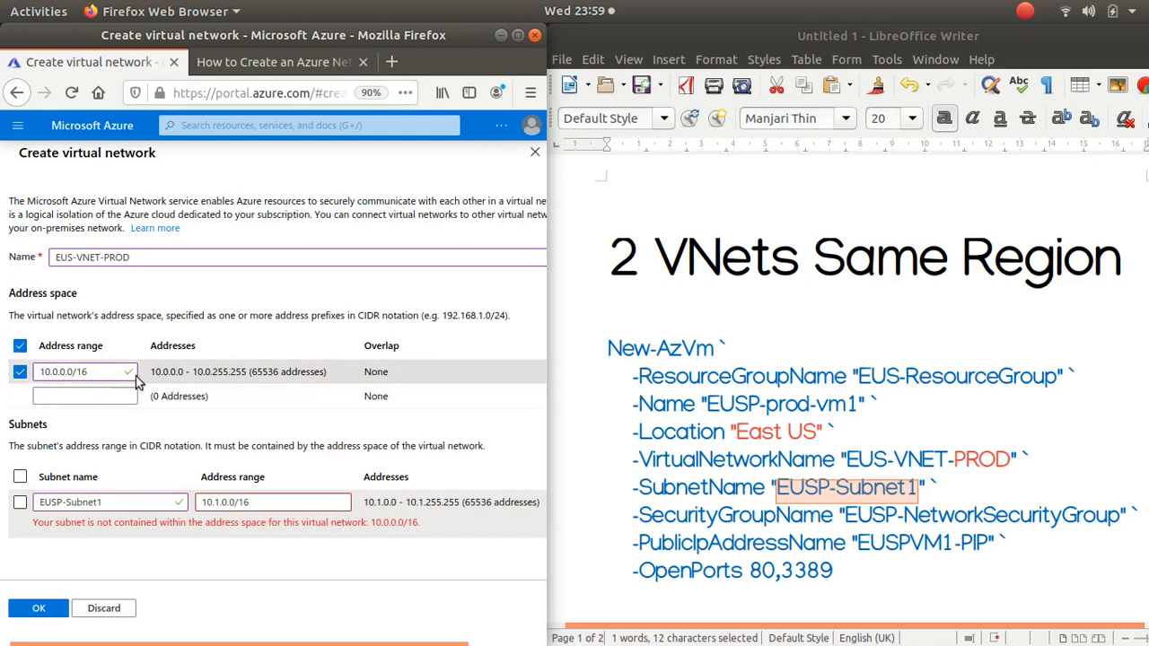
Set the address range of the EUSP-Subnet1 subnet to 10.0.10.0/24
{"action": "left_click", "coordinate": [220, 507]}
{"action": "key", "text": "BackSpace"}
{"action": "type", "text": "0."}
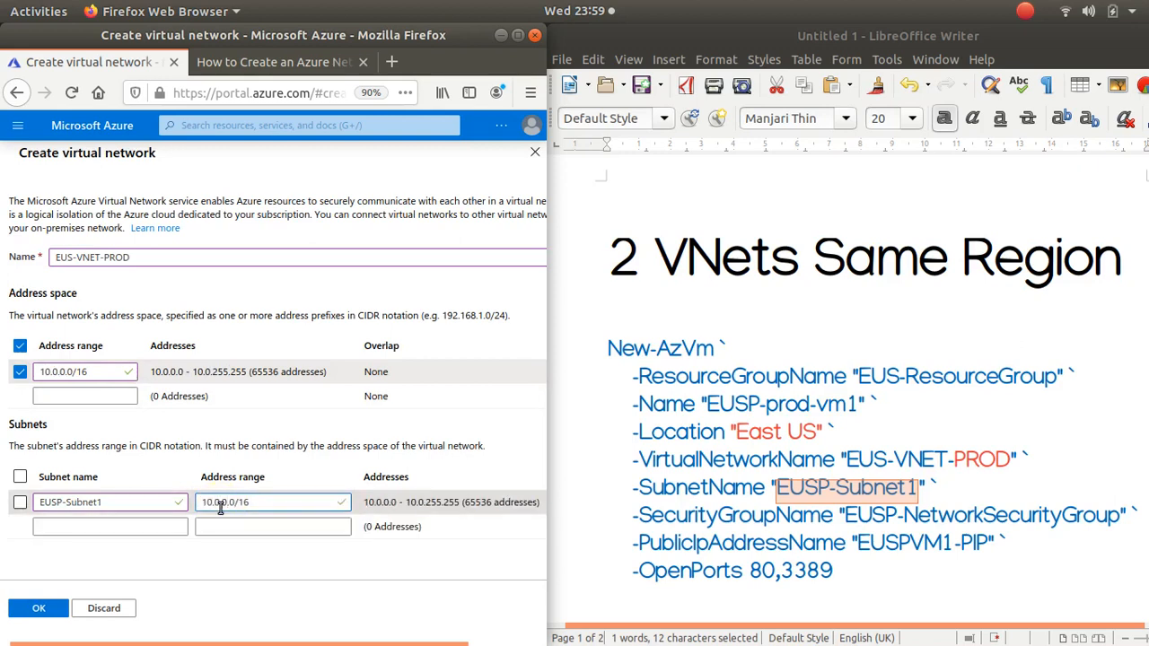
{"action": "type", "text": "1"}
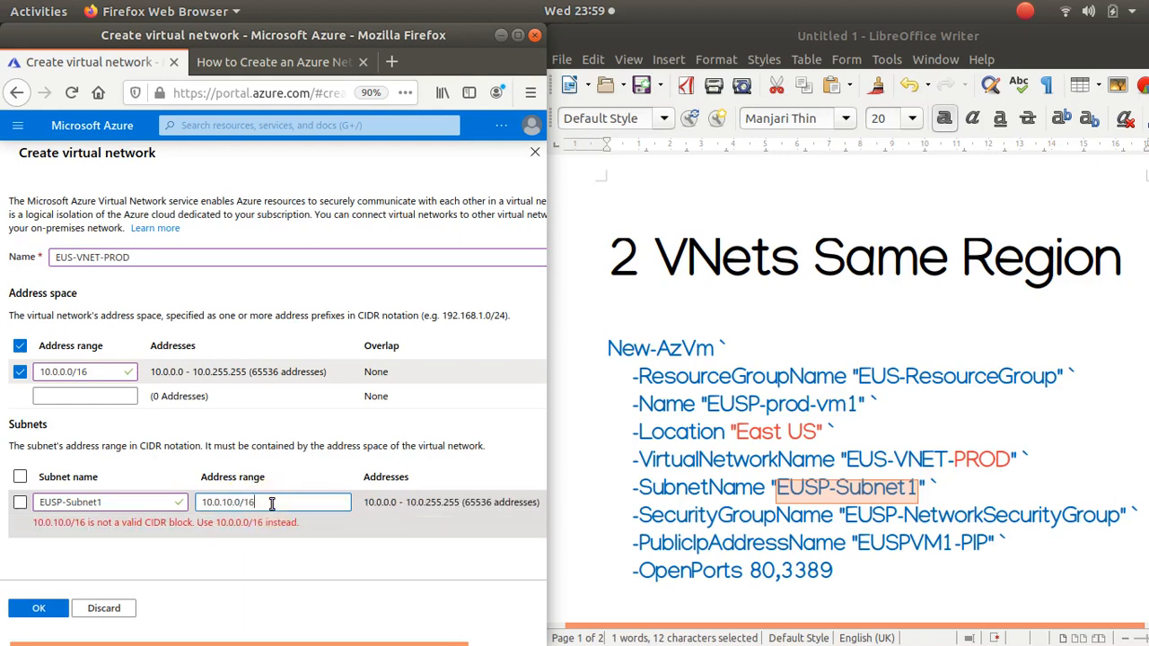
{"action": "key", "text": "BackSpace"}
{"action": "key", "text": "BackSpace"}
{"action": "type", "text": "24"}
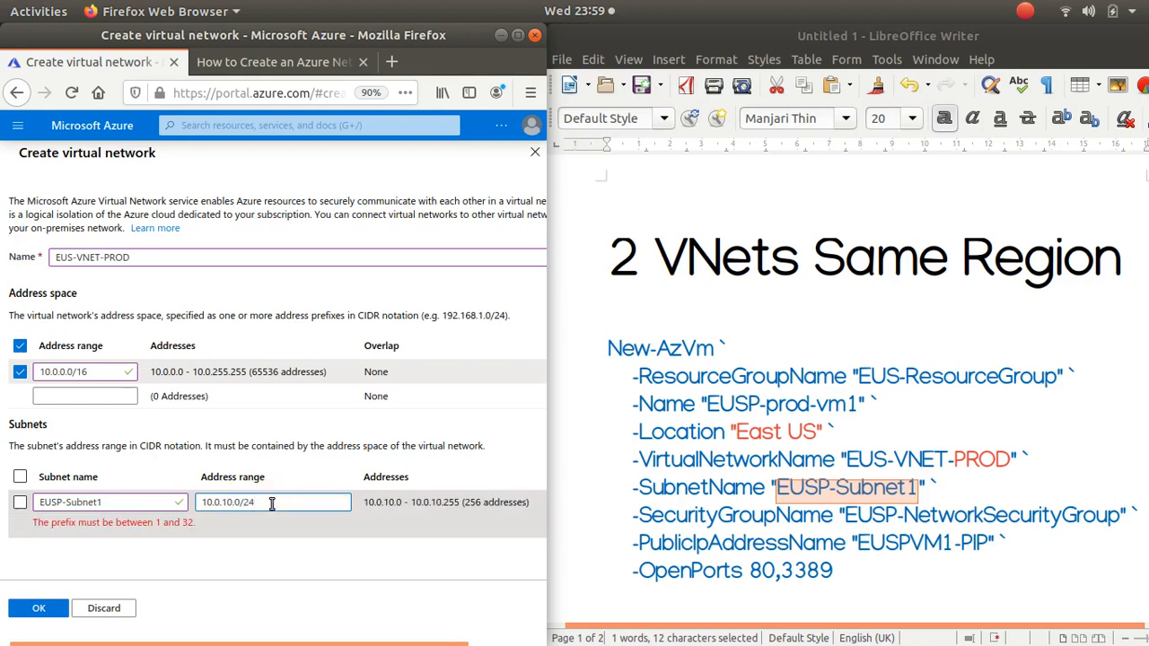
{"action": "key", "text": "Tab"}
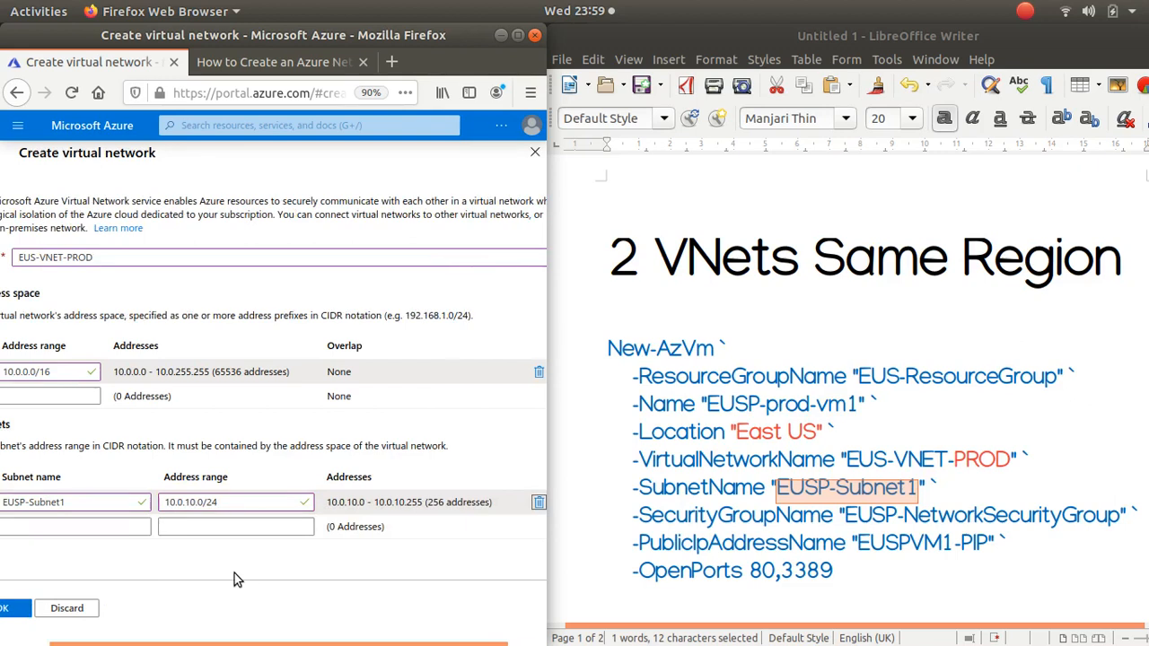
{"action": "scroll", "coordinate": [234, 580], "scroll_direction": "left", "scroll_amount": 1}
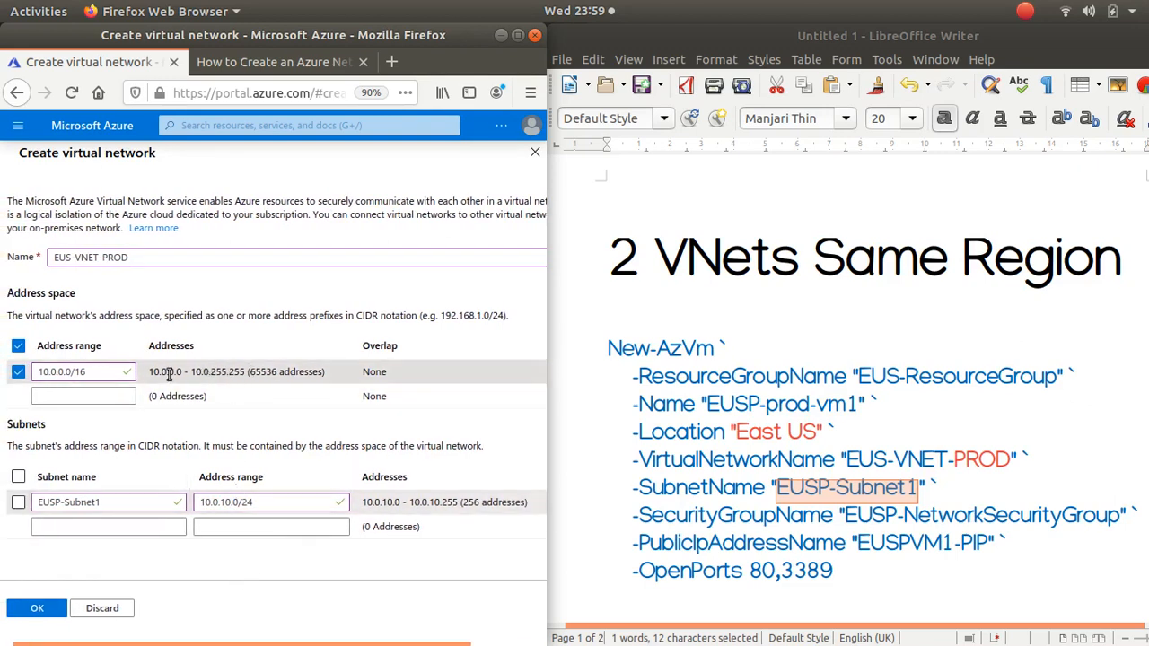
Compare the subnet range with the network's address space and confirm the new EUS-VNET-PROD virtual network
{"action": "left_click_drag", "start_coordinate": [56, 376], "coordinate": [39, 375]}
{"action": "left_click", "coordinate": [56, 374]}
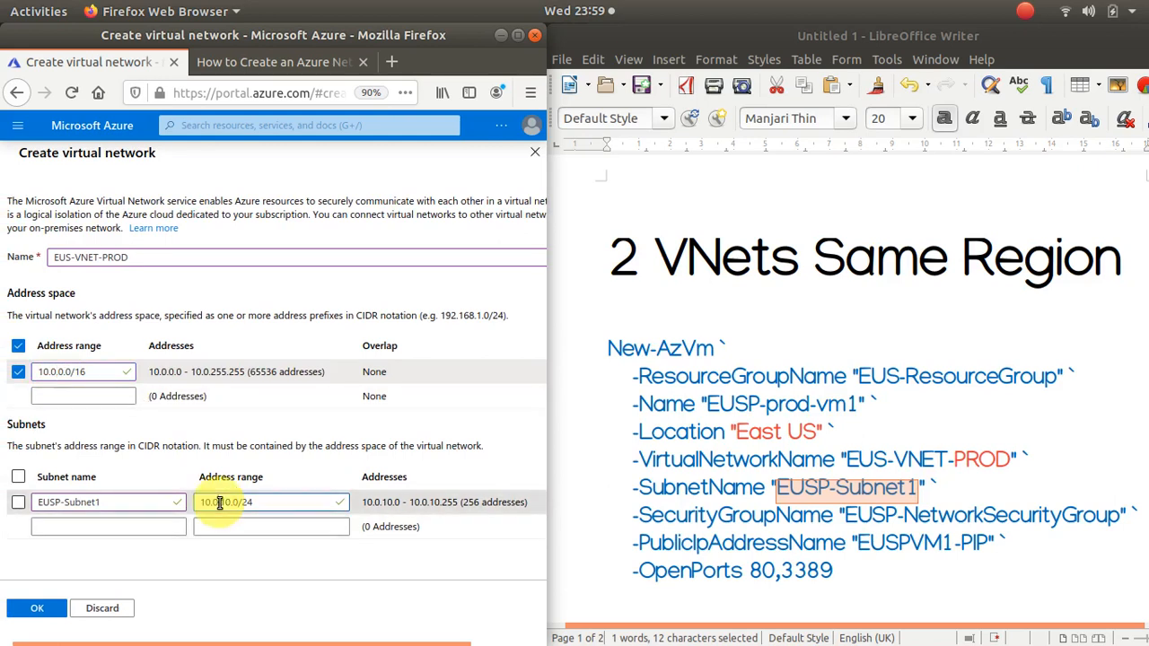
{"action": "left_click_drag", "start_coordinate": [220, 503], "coordinate": [274, 505]}
{"action": "left_click", "coordinate": [274, 505]}
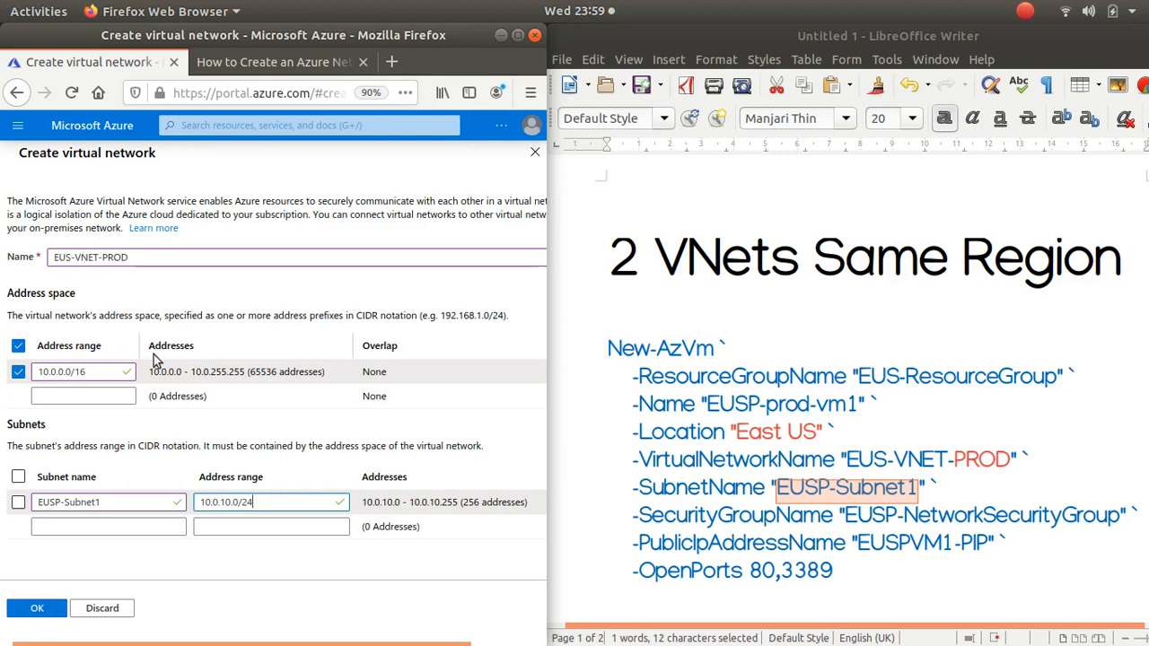
{"action": "left_click", "coordinate": [329, 504]}
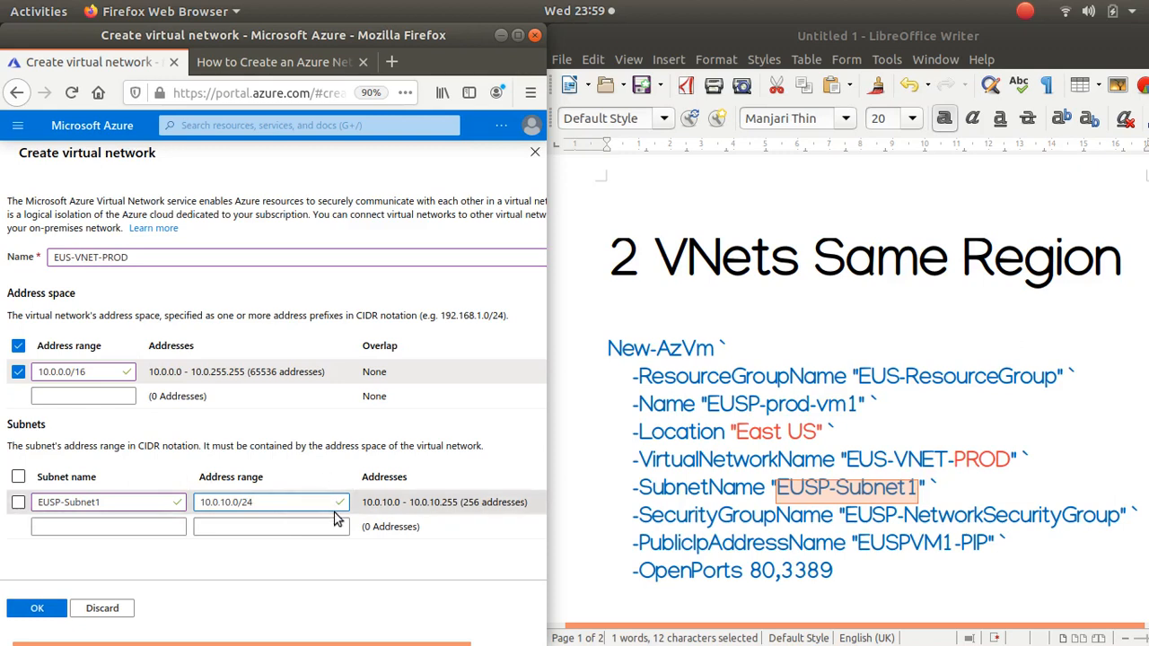
{"action": "left_click", "coordinate": [33, 610]}
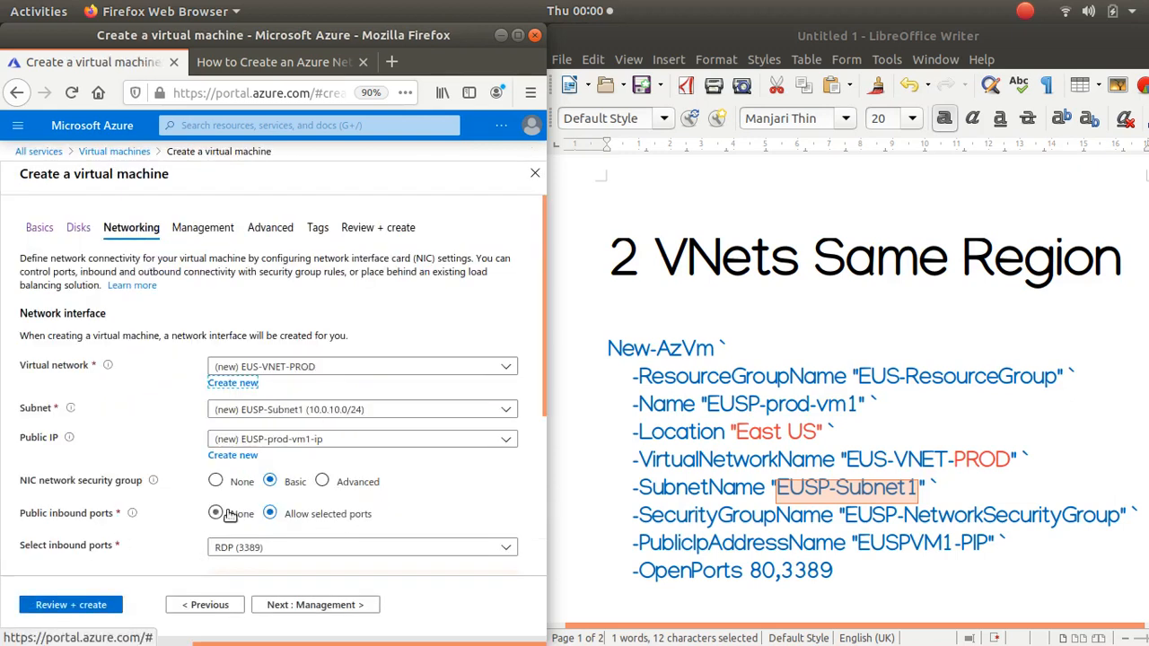
Create a new public IP address named EUSPVM1-PIP, copied from the notes, for the virtual machine
{"action": "scroll", "coordinate": [367, 460], "scroll_direction": "down", "scroll_amount": 3}
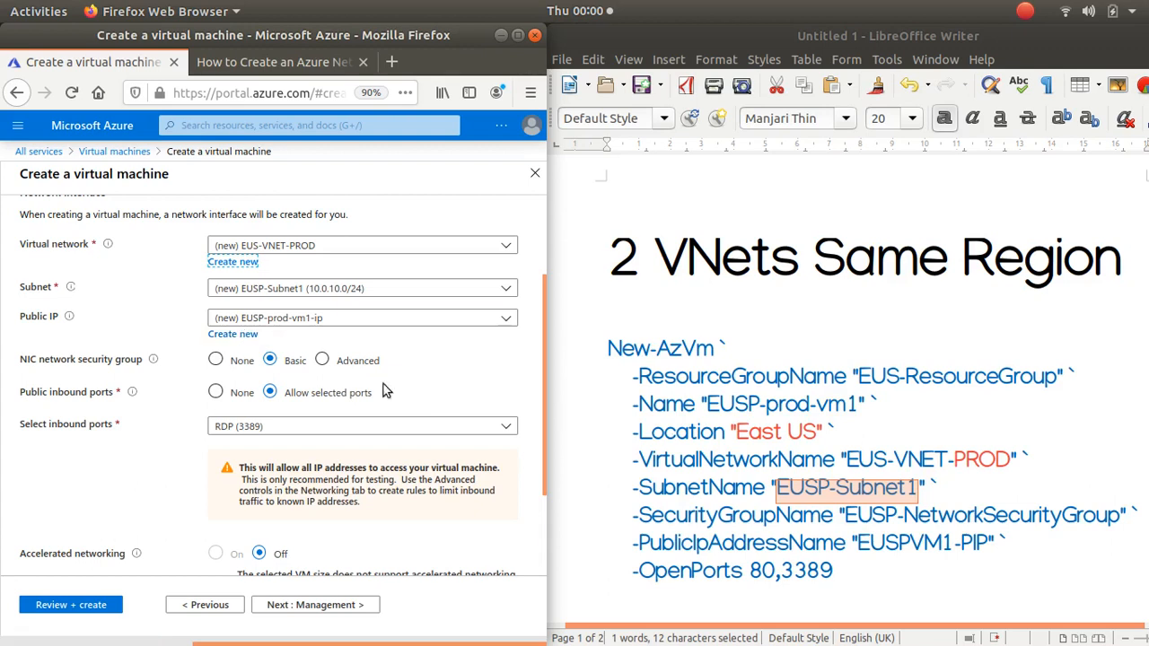
{"action": "left_click", "coordinate": [247, 335]}
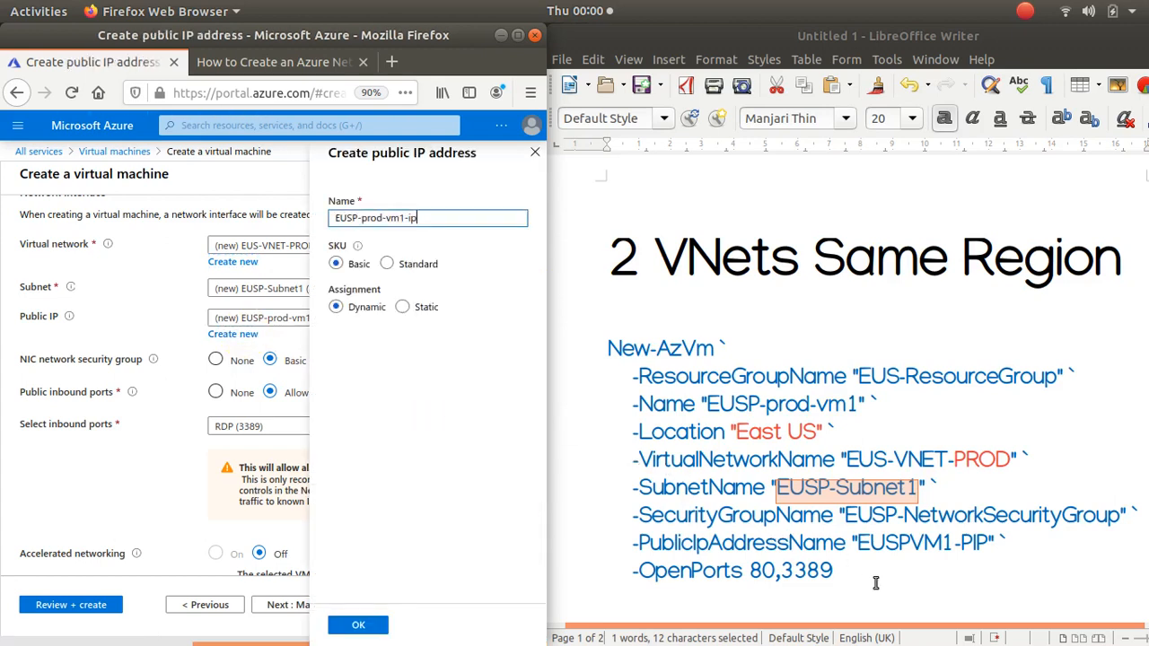
{"action": "left_click_drag", "start_coordinate": [987, 539], "coordinate": [860, 542]}
{"action": "key", "text": "ctrl+c"}
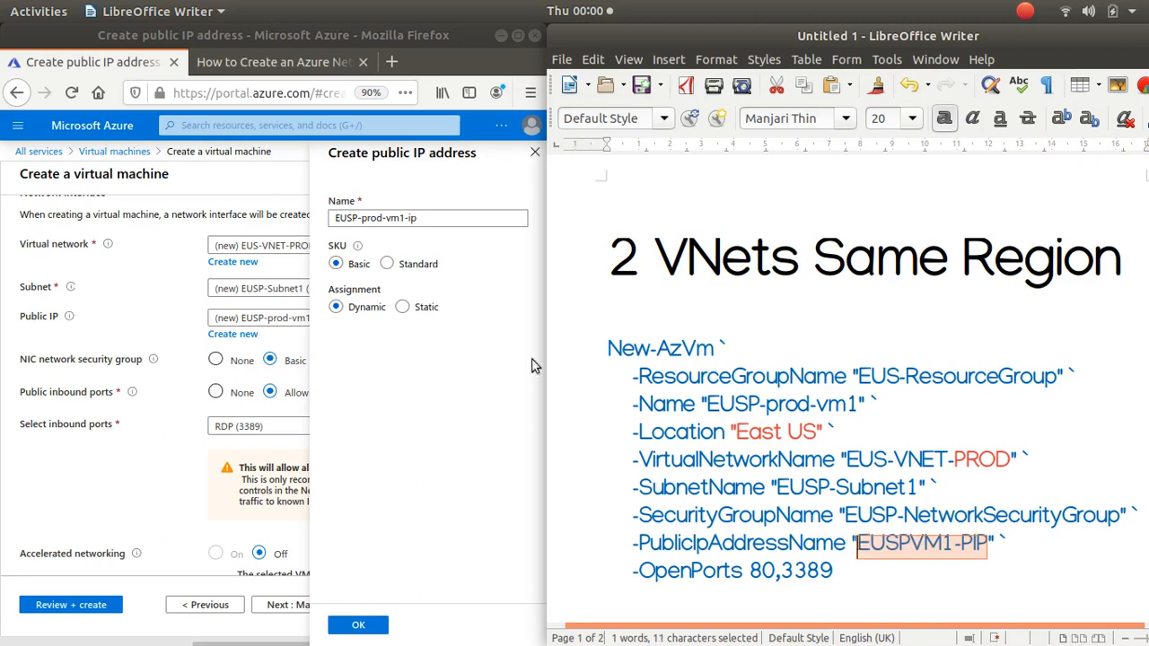
{"action": "triple_click", "coordinate": [429, 219]}
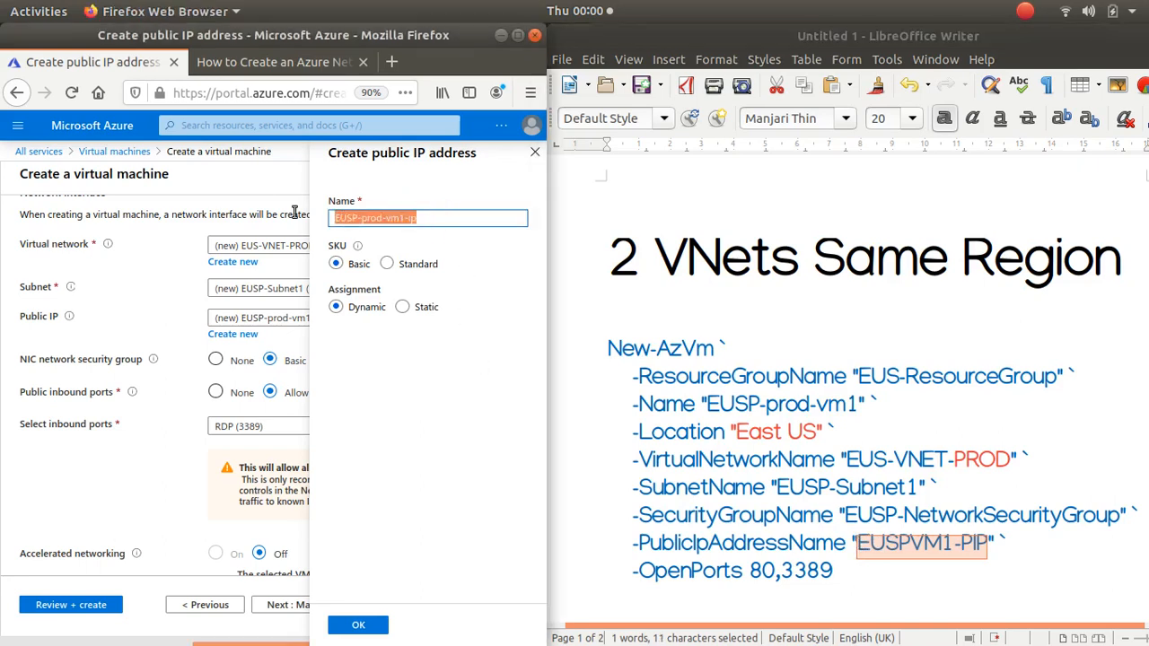
{"action": "key", "text": "ctrl+v"}
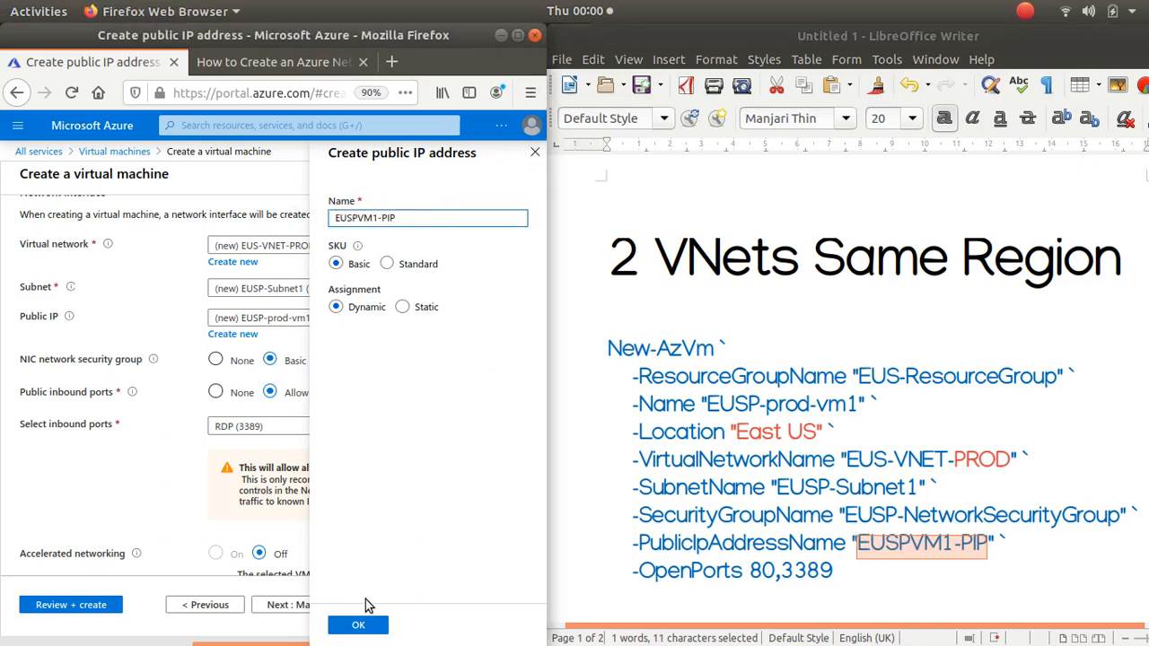
{"action": "left_click", "coordinate": [352, 623]}
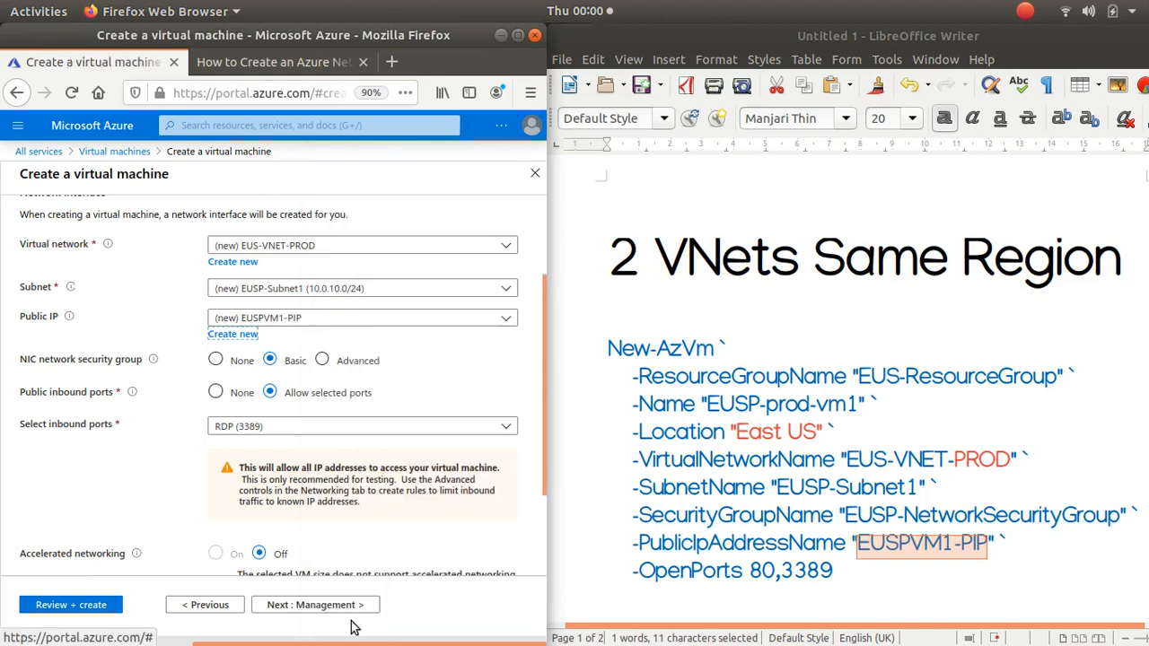
Examine the inbound port choices available for the virtual machine
{"action": "left_click", "coordinate": [506, 428]}
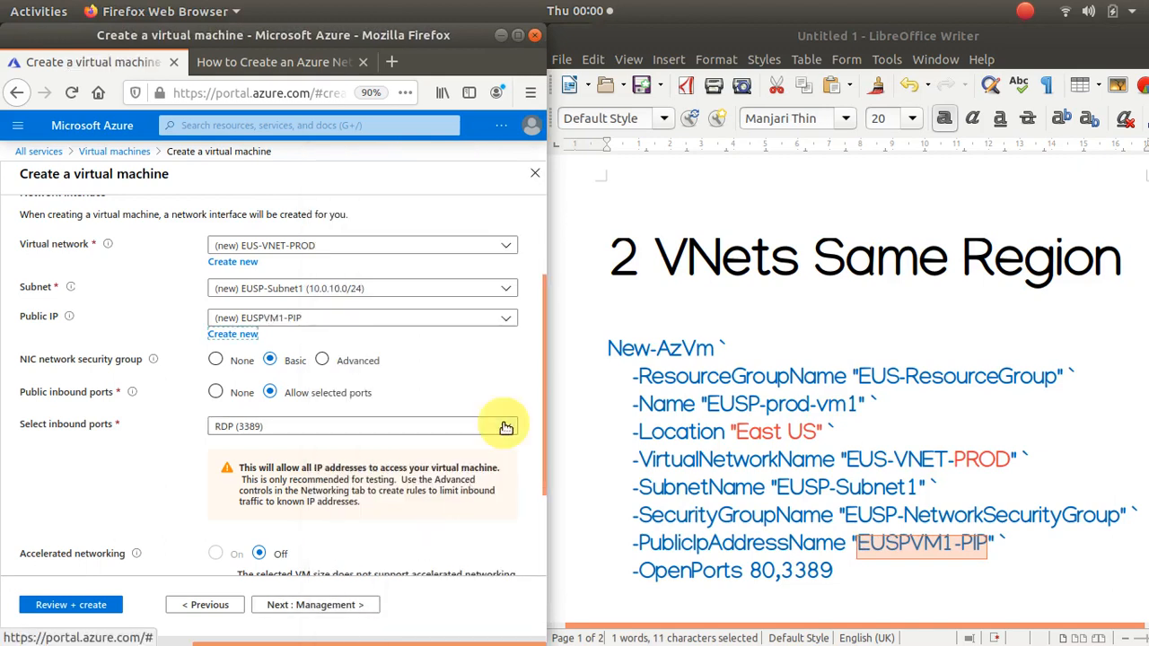
{"action": "left_click", "coordinate": [506, 428]}
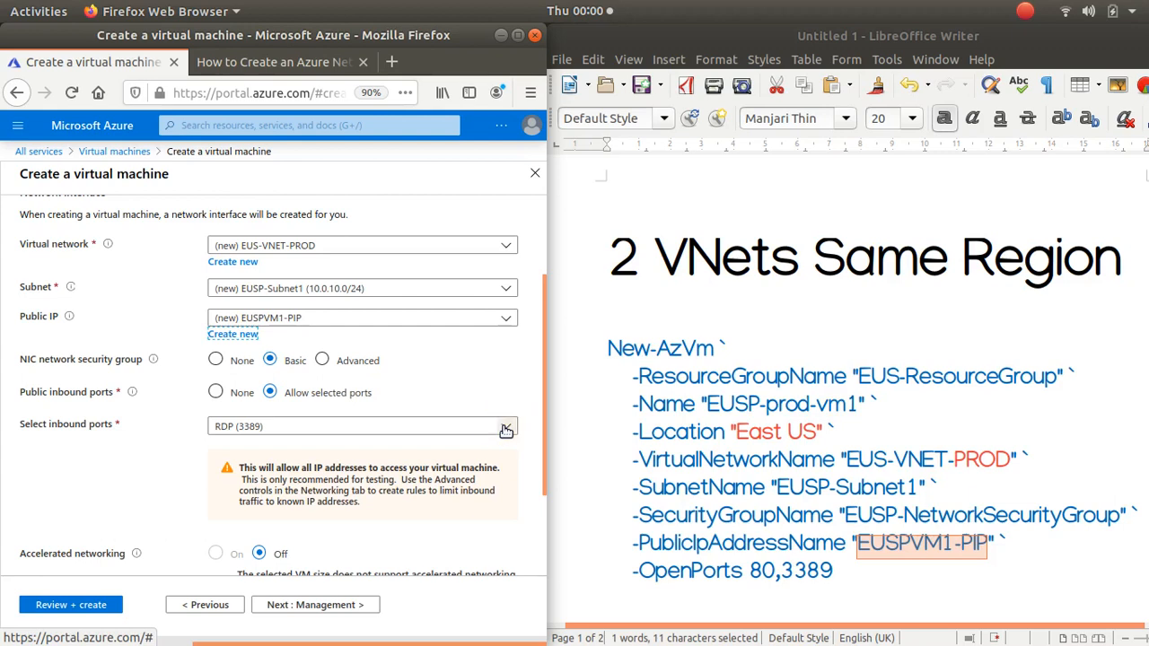
{"action": "left_click", "coordinate": [508, 432]}
{"action": "scroll", "coordinate": [325, 379], "scroll_direction": "down", "scroll_amount": 2}
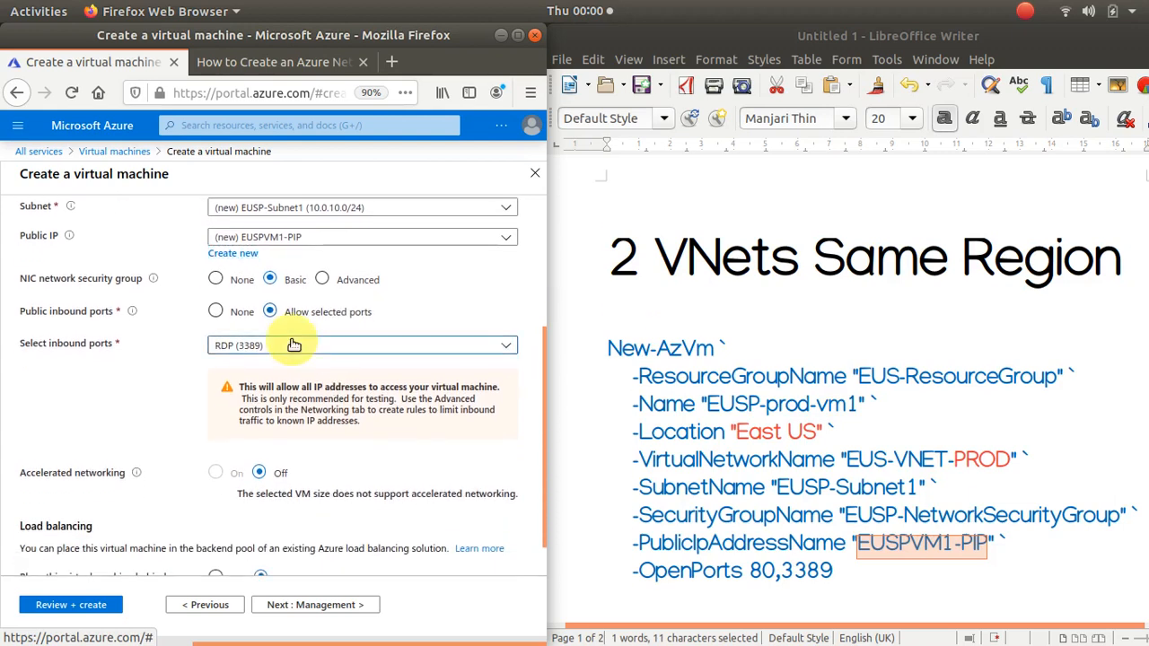
{"action": "left_click", "coordinate": [286, 345]}
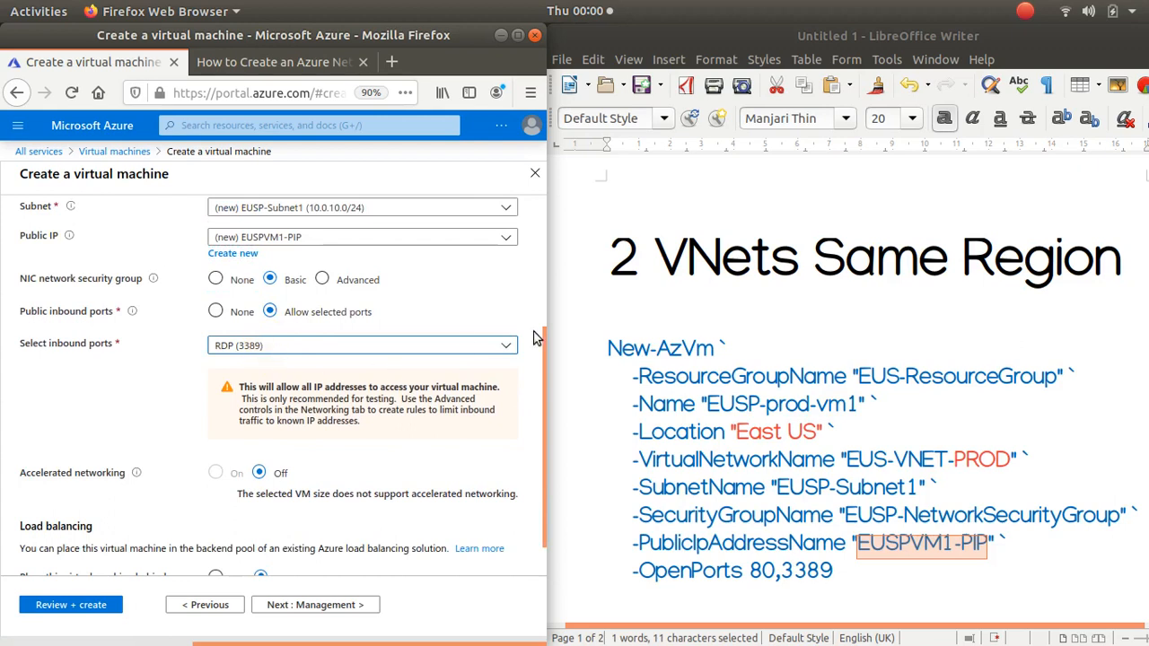
{"action": "left_click", "coordinate": [506, 346]}
{"action": "scroll", "coordinate": [440, 348], "scroll_direction": "up", "scroll_amount": 1}
{"action": "scroll", "coordinate": [440, 348], "scroll_direction": "up", "scroll_amount": 1}
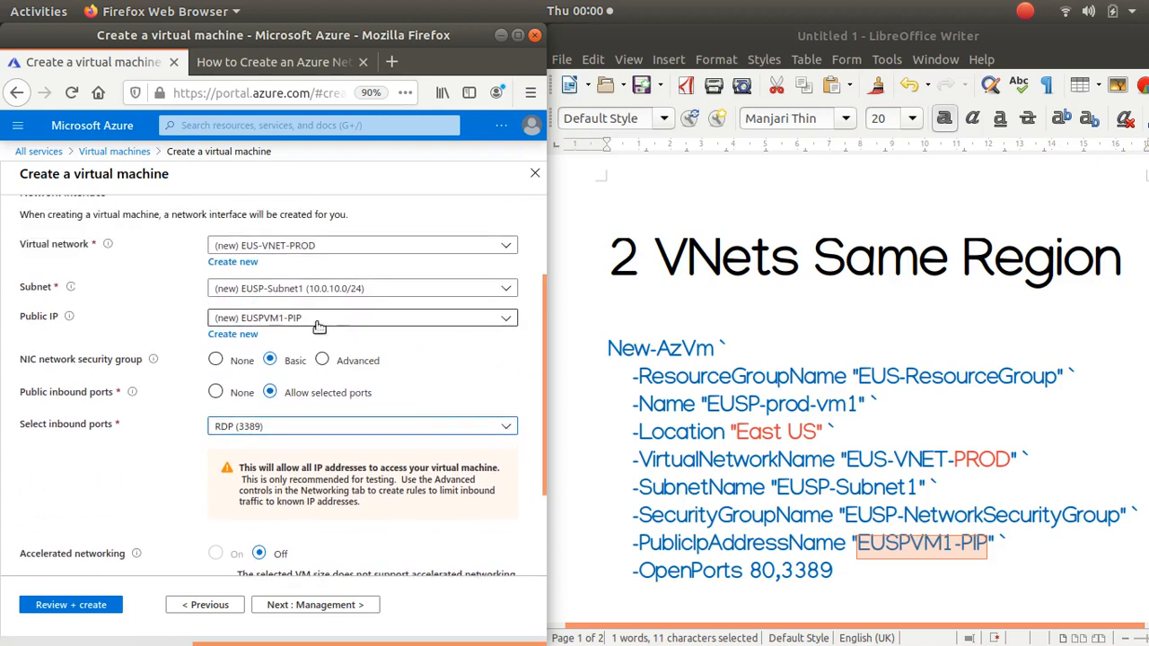
{"action": "scroll", "coordinate": [273, 343], "scroll_direction": "down", "scroll_amount": 2}
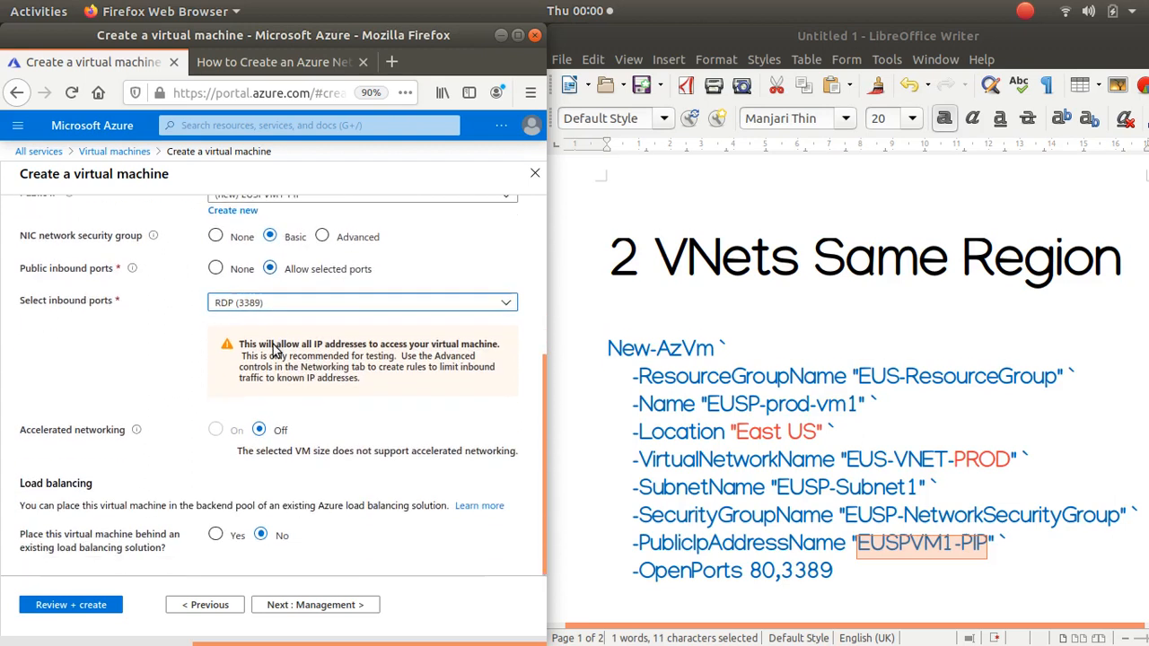
{"action": "left_click", "coordinate": [228, 303]}
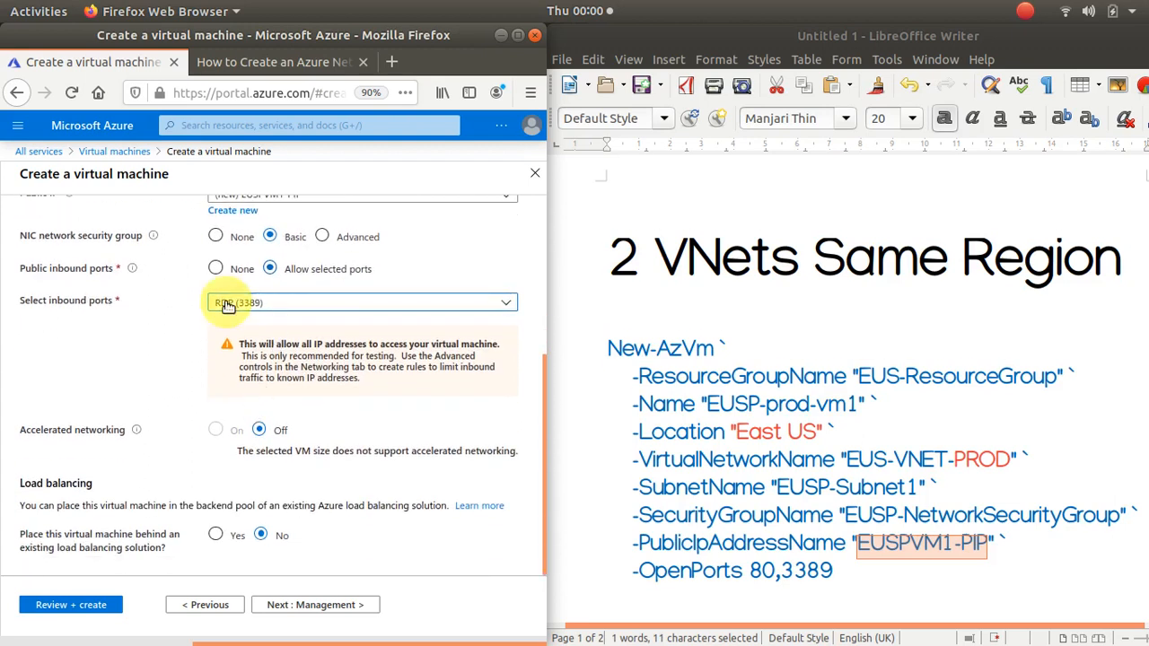
{"action": "left_click", "coordinate": [228, 303]}
{"action": "left_click", "coordinate": [228, 303]}
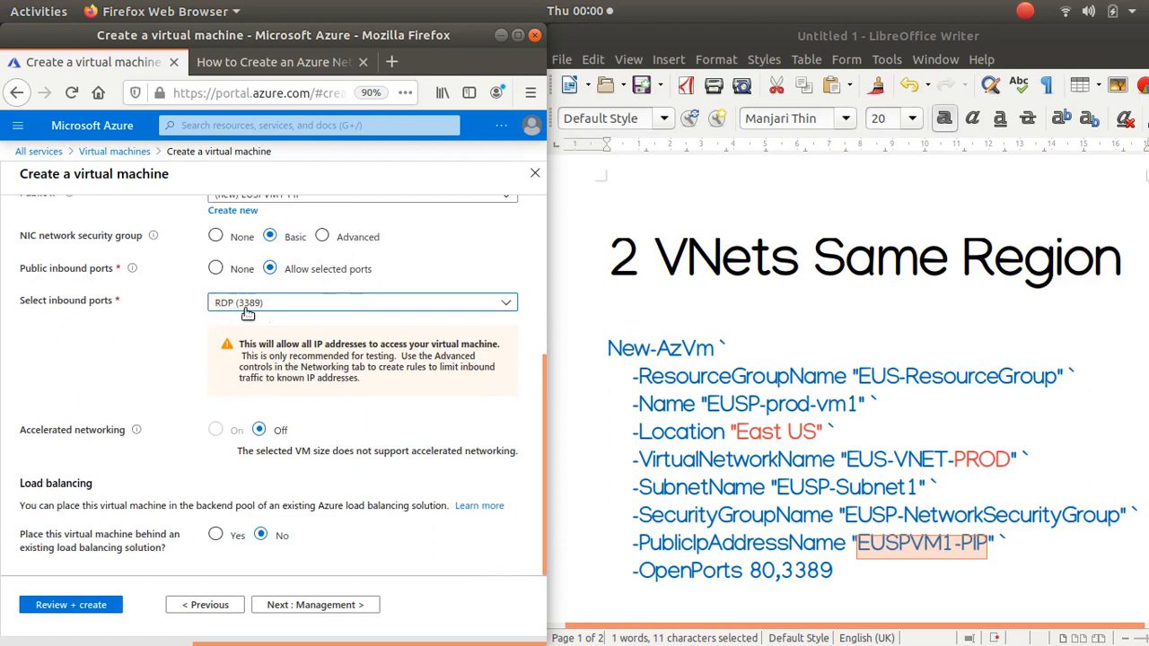
{"action": "left_click", "coordinate": [508, 306]}
{"action": "scroll", "coordinate": [316, 309], "scroll_direction": "up", "scroll_amount": 2}
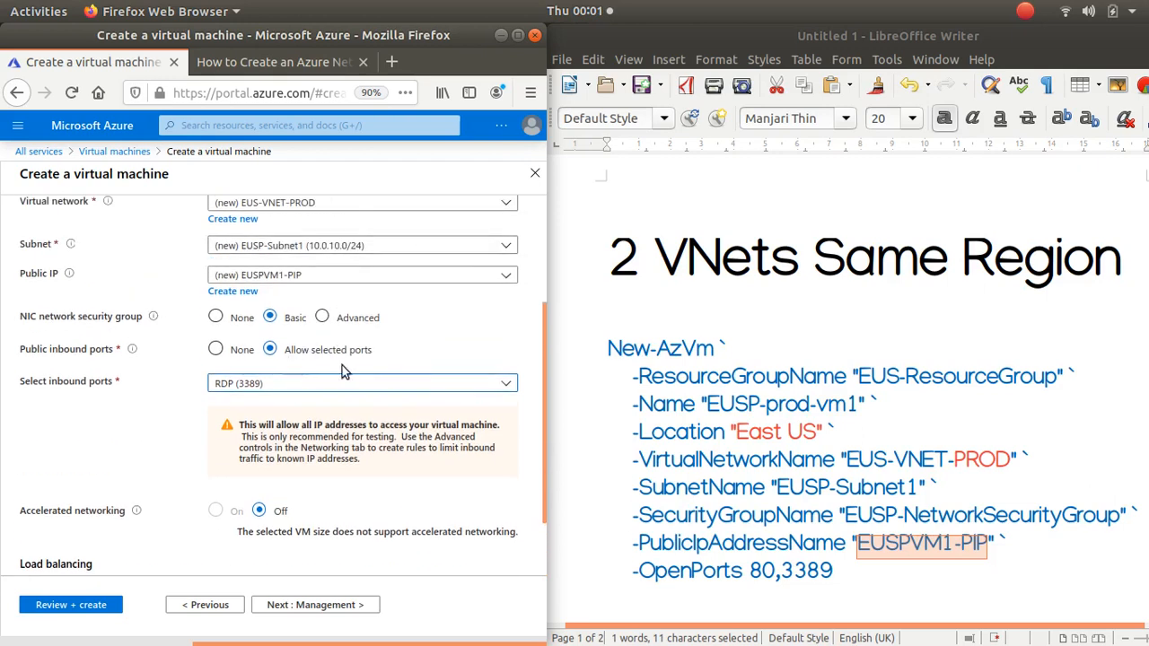
Check the network interface settings once more, keep RDP (3389) as the inbound port, and continue to the management settings
{"action": "scroll", "coordinate": [377, 296], "scroll_direction": "up", "scroll_amount": 2}
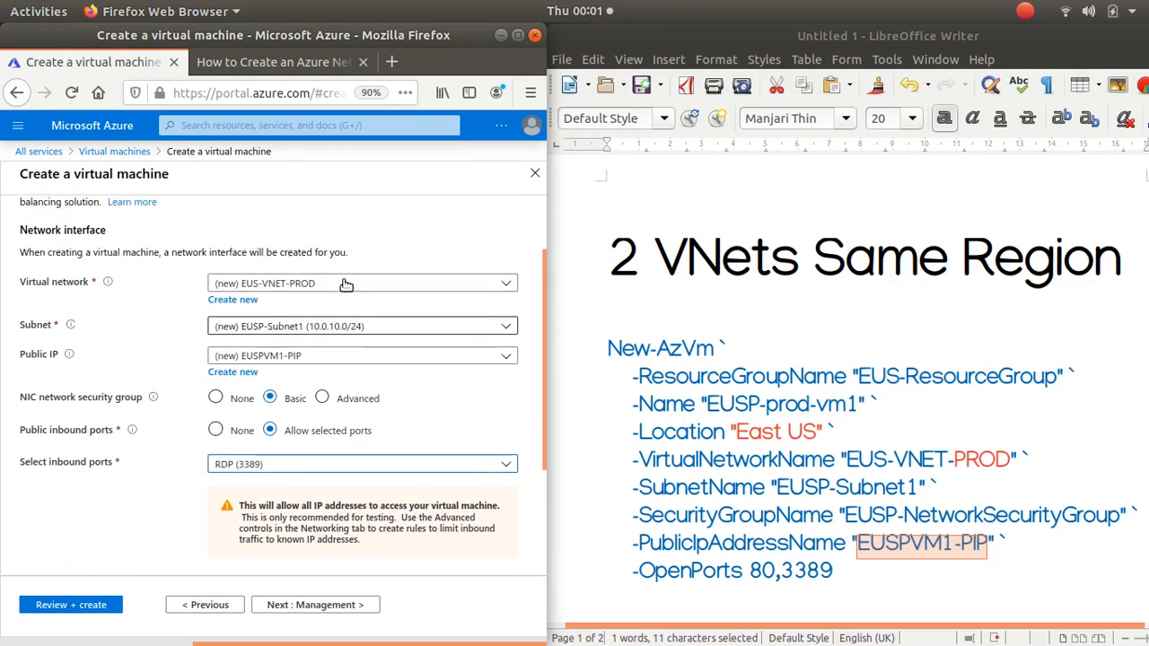
{"action": "scroll", "coordinate": [376, 397], "scroll_direction": "down", "scroll_amount": 4}
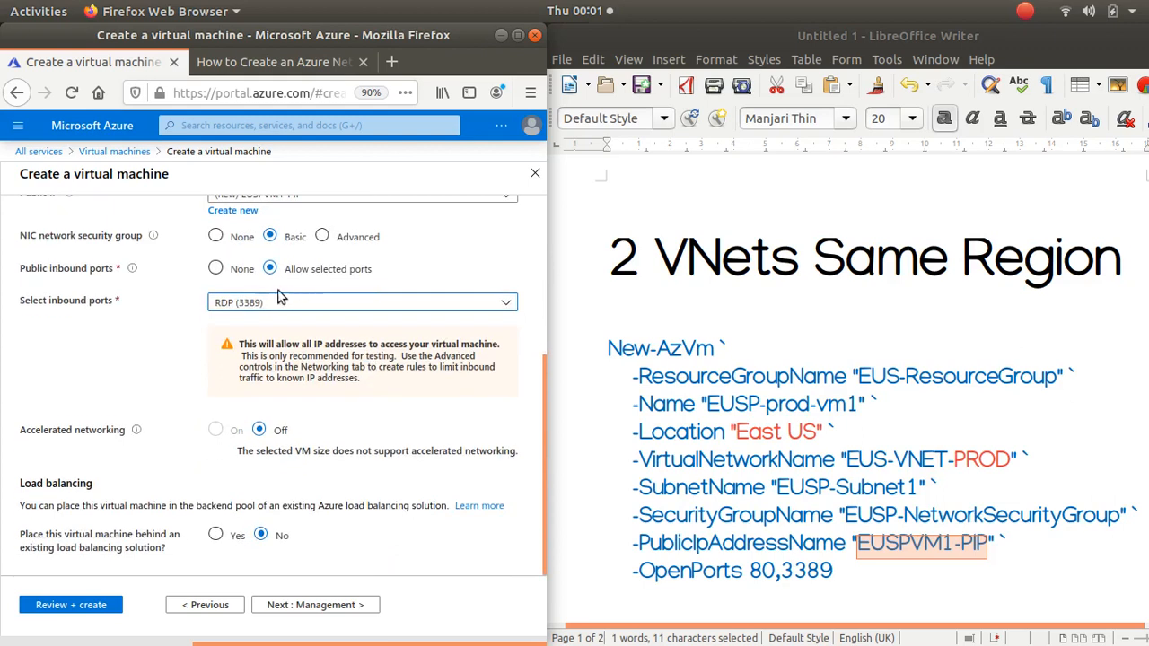
{"action": "left_click", "coordinate": [507, 308]}
{"action": "left_click", "coordinate": [507, 308]}
{"action": "left_click", "coordinate": [286, 603]}
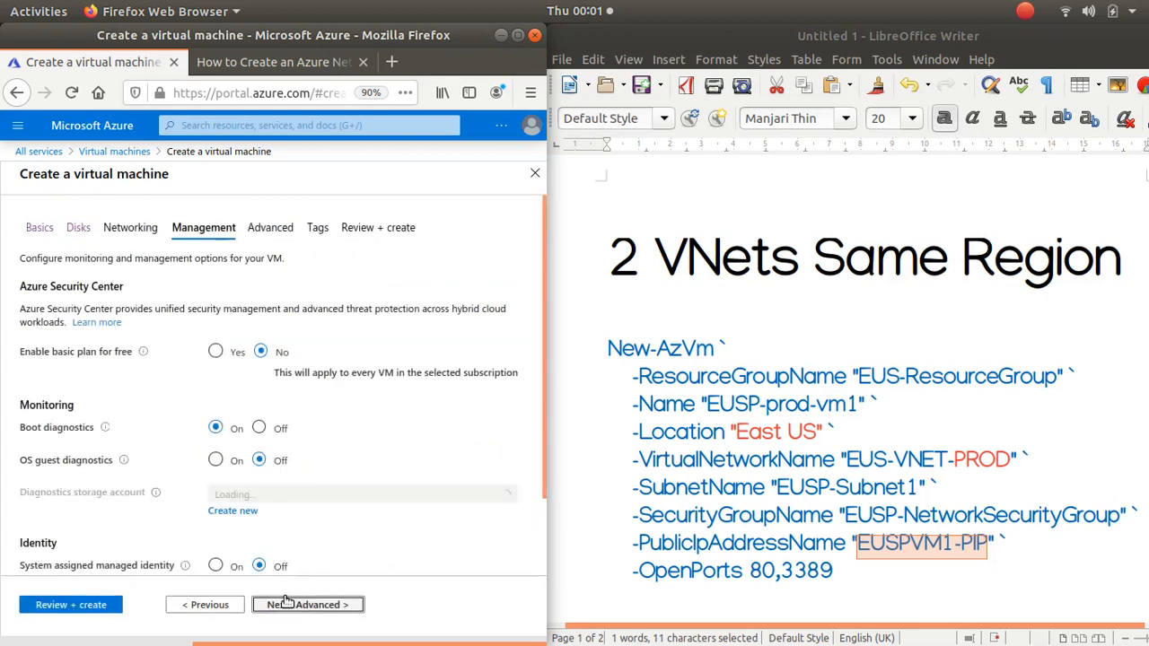
{"action": "scroll", "coordinate": [392, 487], "scroll_direction": "down", "scroll_amount": 3}
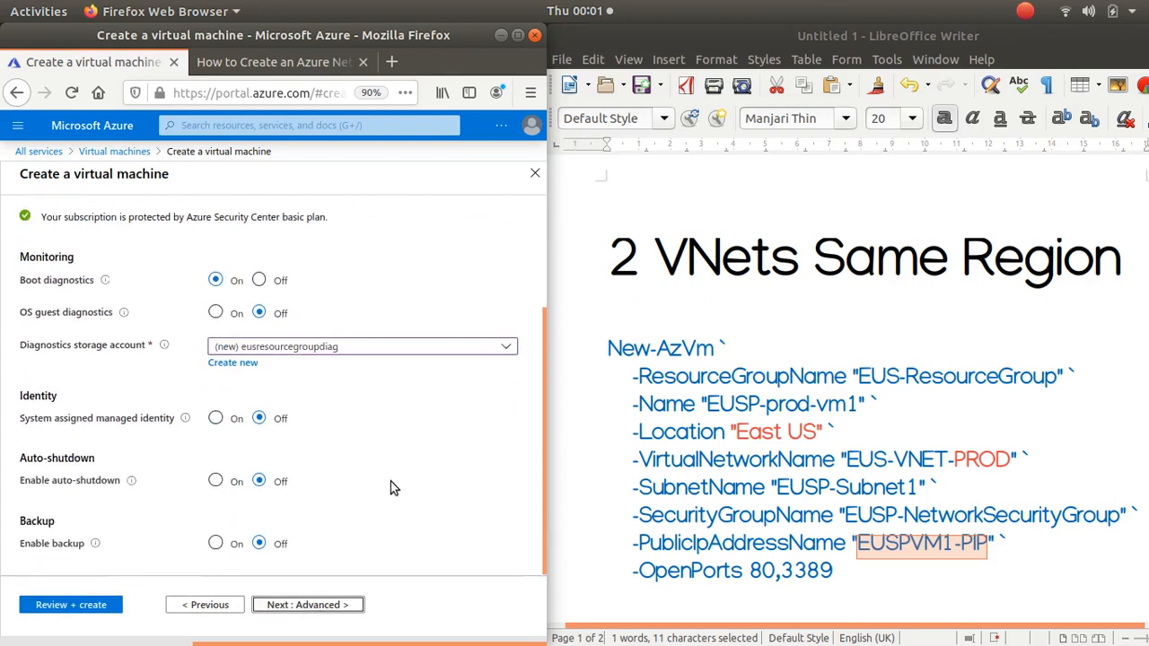
Enable auto-shutdown for the virtual machine and set the shutdown time to 5:00:00 PM
{"action": "left_click", "coordinate": [216, 481]}
{"action": "left_click", "coordinate": [220, 516]}
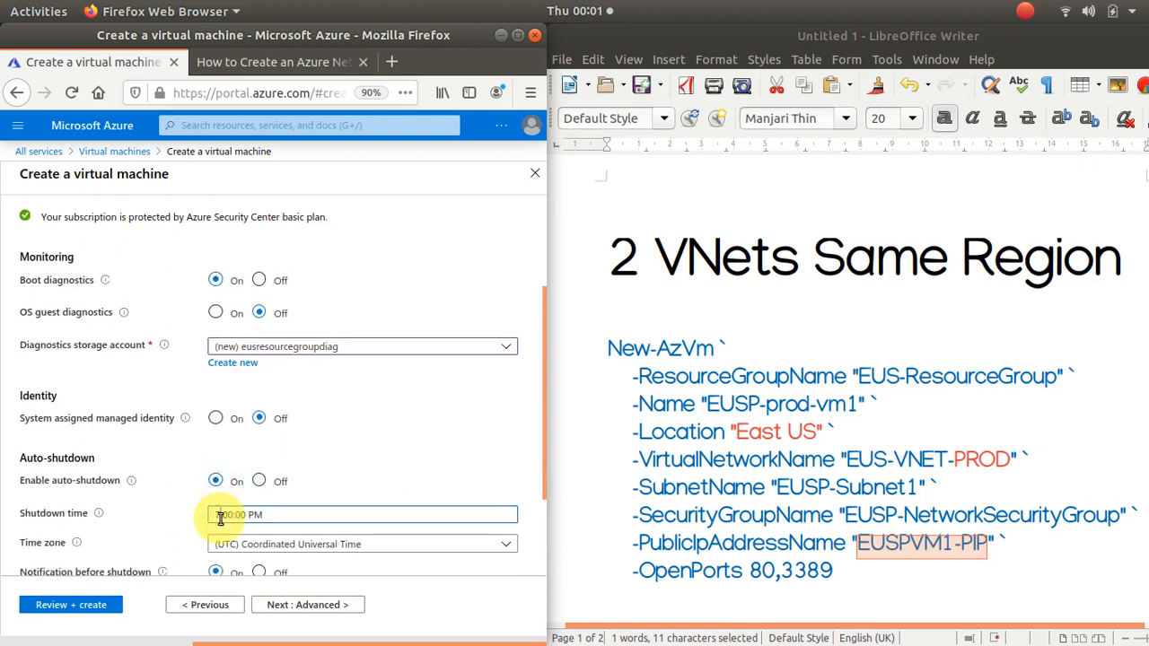
{"action": "left_click_drag", "start_coordinate": [220, 518], "coordinate": [206, 519]}
{"action": "type", "text": "5"}
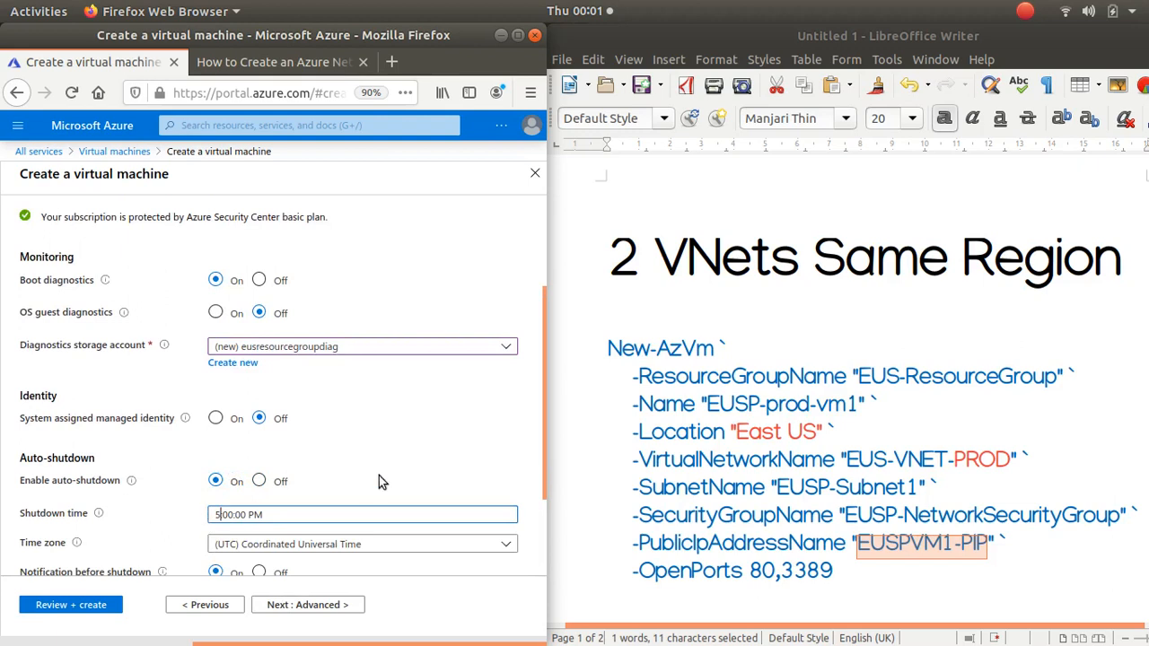
Set the auto-shutdown time zone to (UTC) Dublin, Edinburgh, Lisbon, London
{"action": "scroll", "coordinate": [457, 449], "scroll_direction": "down", "scroll_amount": 2}
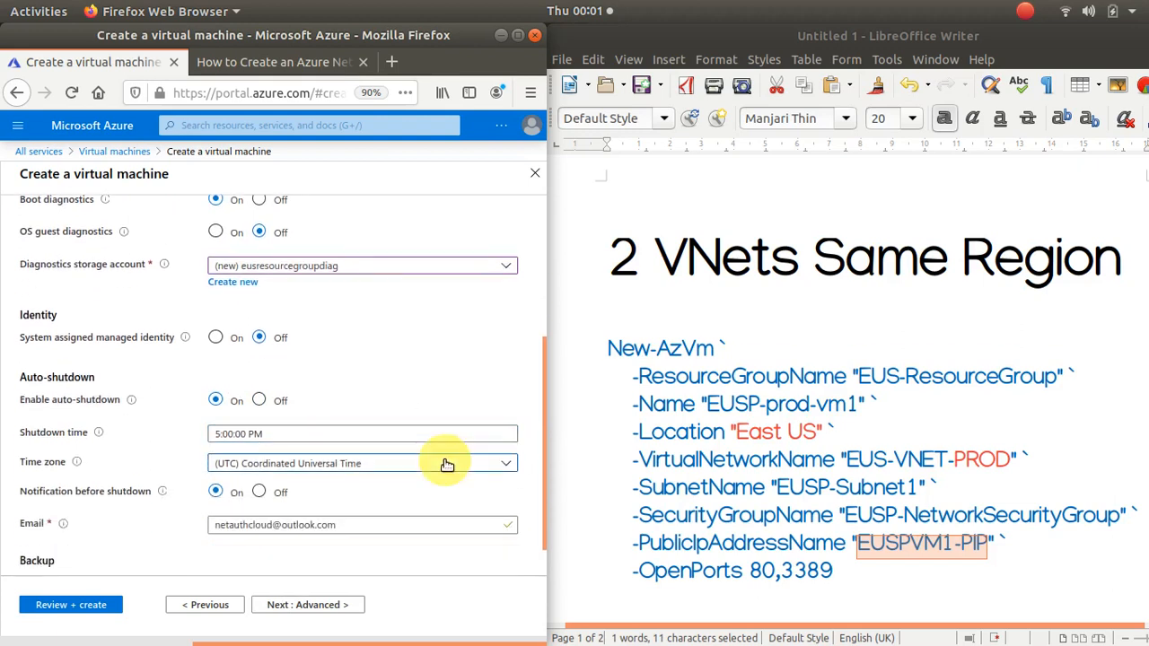
{"action": "left_click", "coordinate": [447, 463]}
{"action": "scroll", "coordinate": [451, 383], "scroll_direction": "down", "scroll_amount": 5}
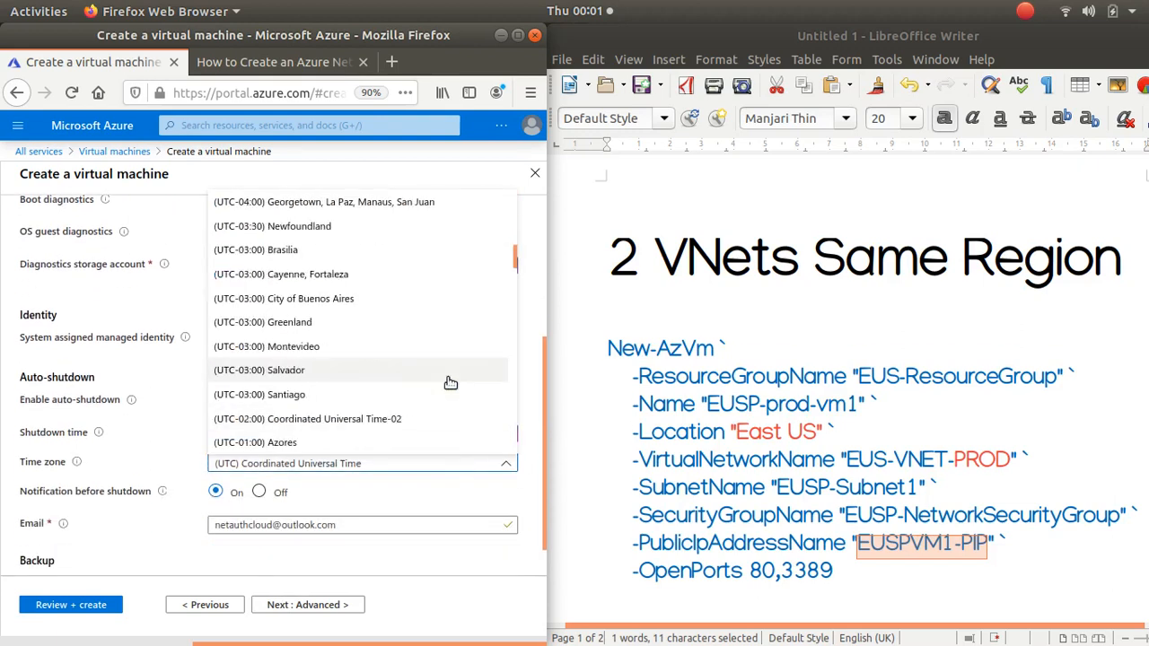
{"action": "scroll", "coordinate": [451, 384], "scroll_direction": "down", "scroll_amount": 3}
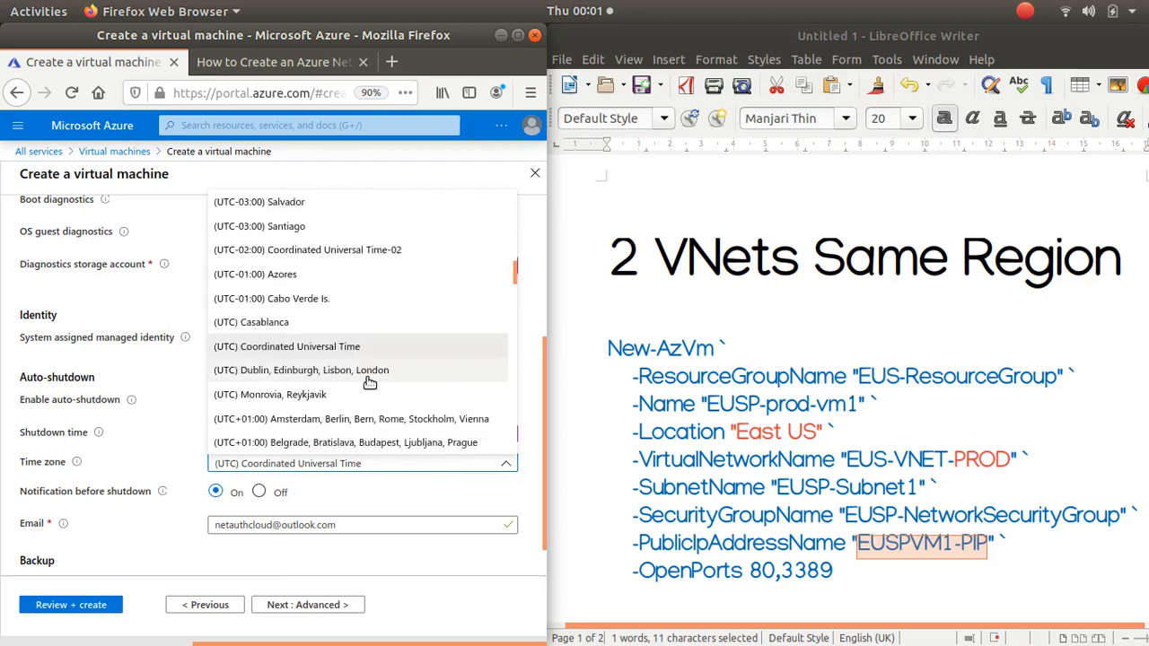
{"action": "left_click", "coordinate": [358, 377]}
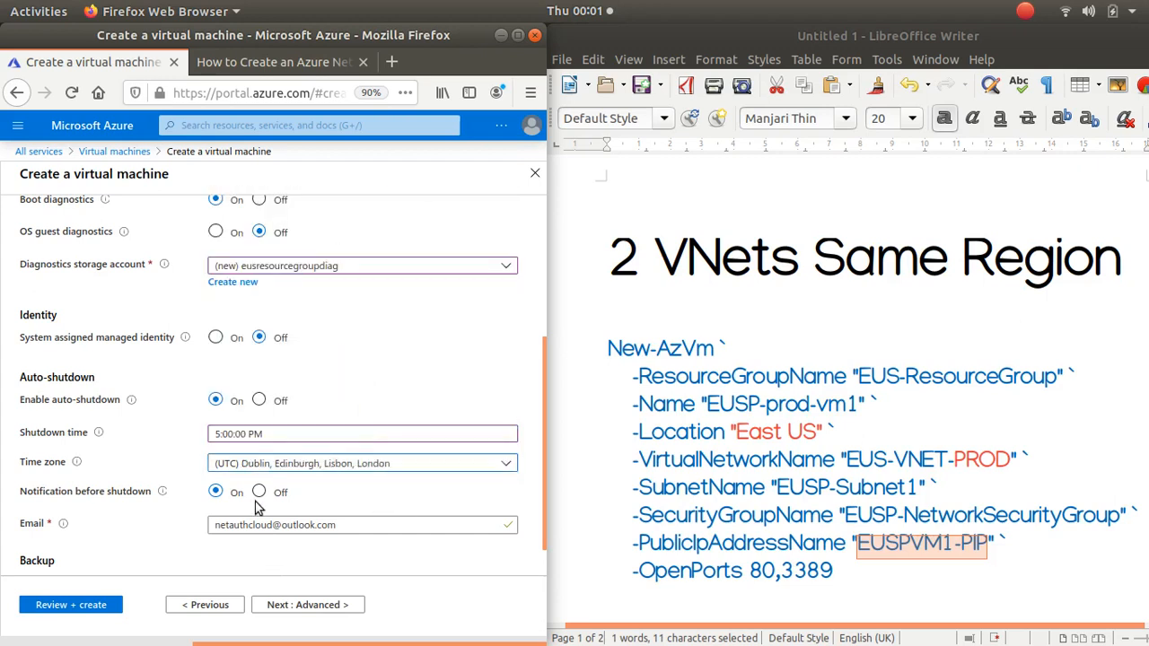
Check the shutdown notification email and the other management settings, and continue to the advanced settings
{"action": "left_click_drag", "start_coordinate": [215, 524], "coordinate": [338, 536]}
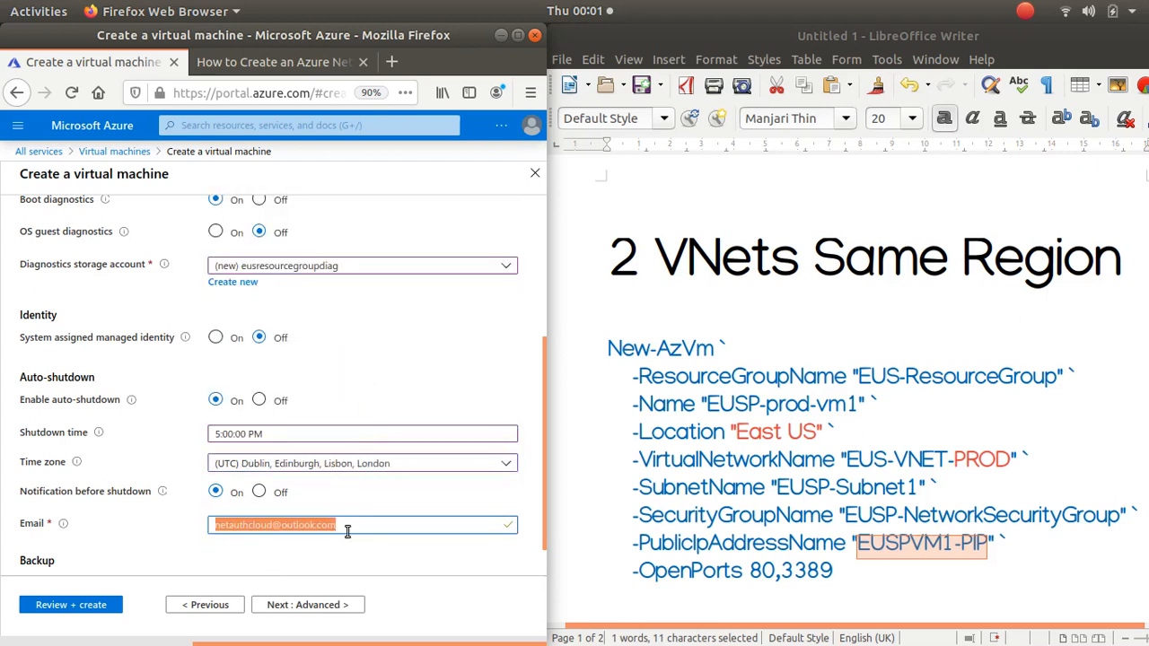
{"action": "left_click", "coordinate": [341, 526]}
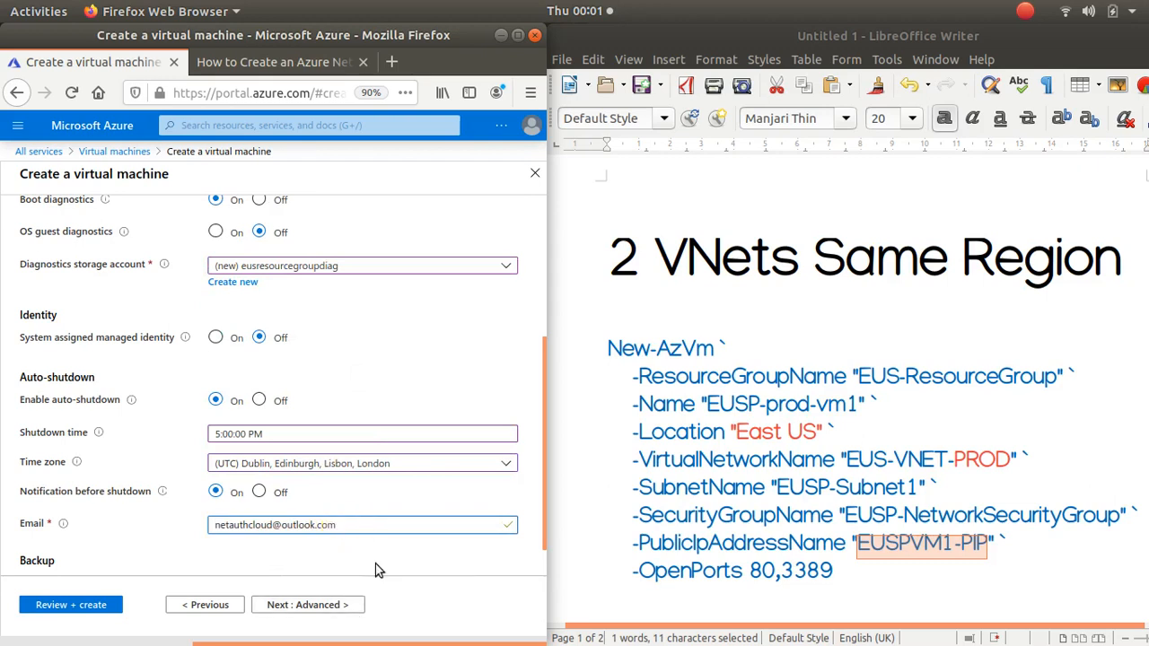
{"action": "scroll", "coordinate": [375, 564], "scroll_direction": "up", "scroll_amount": 3}
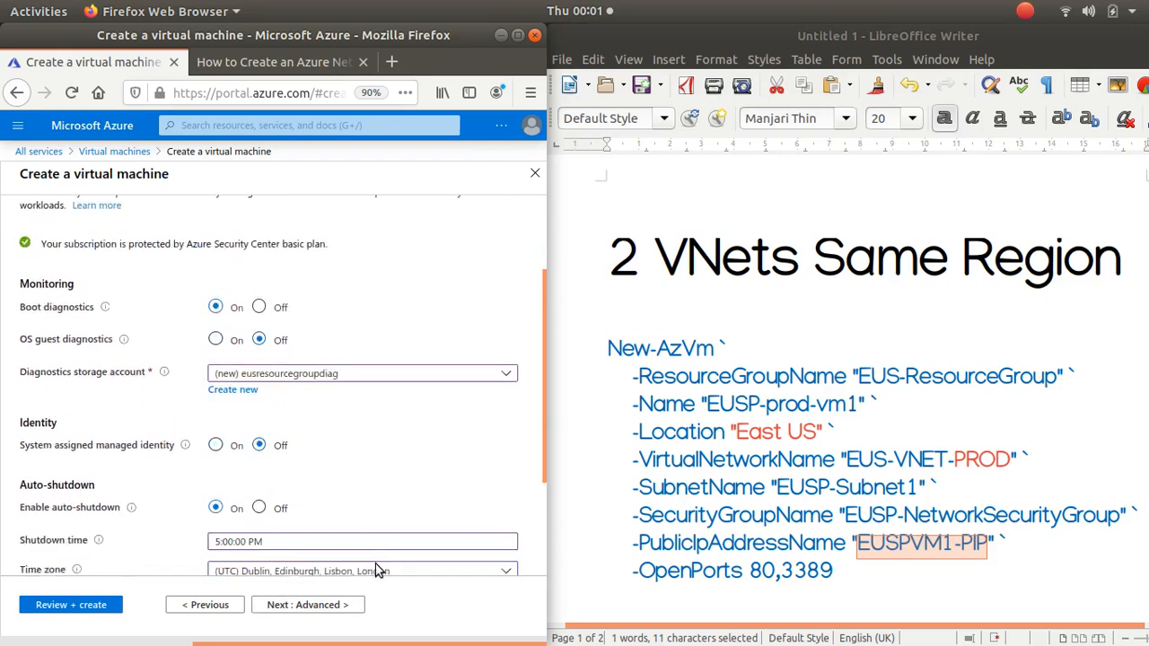
{"action": "scroll", "coordinate": [375, 571], "scroll_direction": "down", "scroll_amount": 3}
{"action": "left_click", "coordinate": [302, 605]}
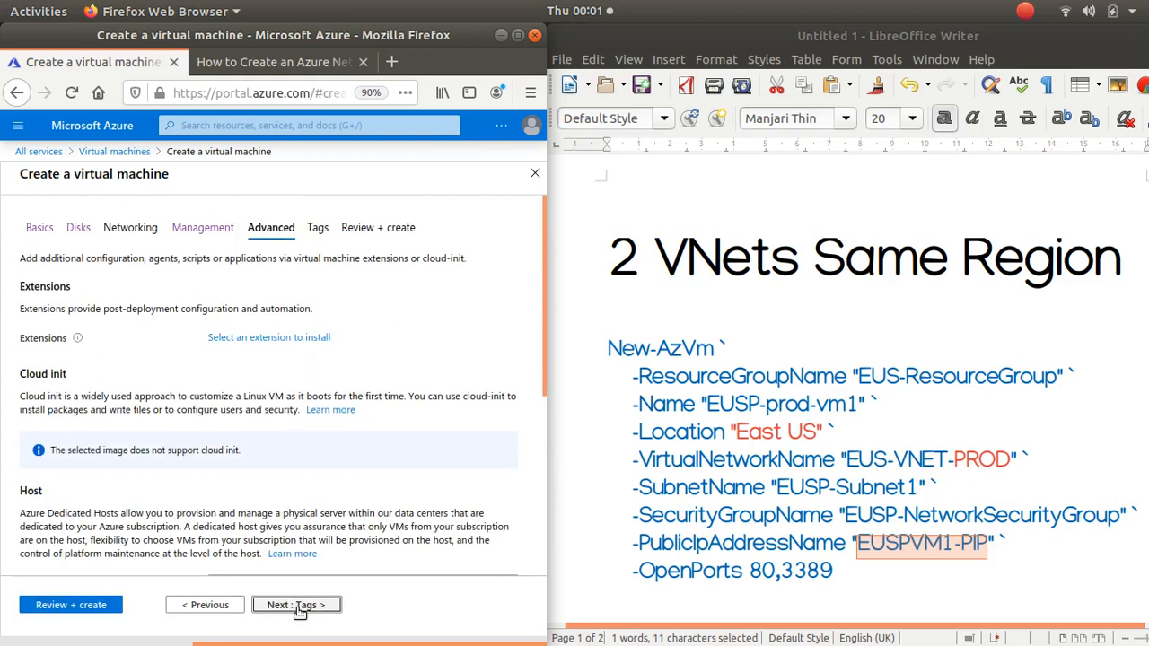
Keep Gen 1 as the VM generation and proceed without tags to the final review of the virtual machine
{"action": "scroll", "coordinate": [312, 443], "scroll_direction": "down", "scroll_amount": 3}
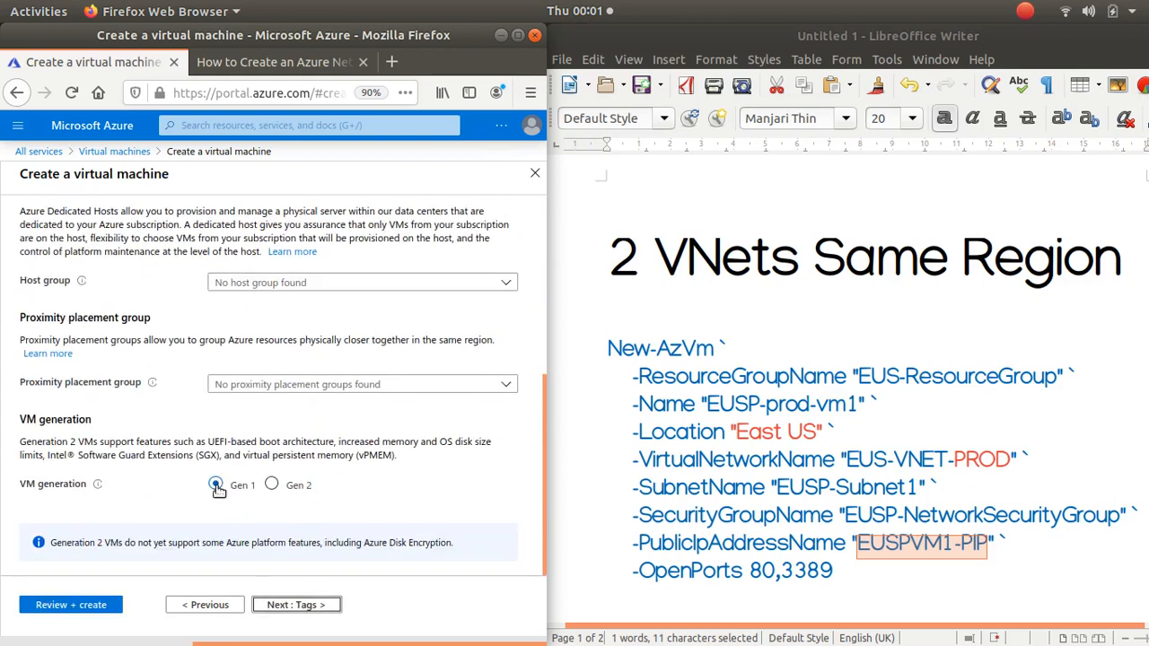
{"action": "left_click_drag", "start_coordinate": [176, 468], "coordinate": [265, 498]}
{"action": "left_click", "coordinate": [266, 498]}
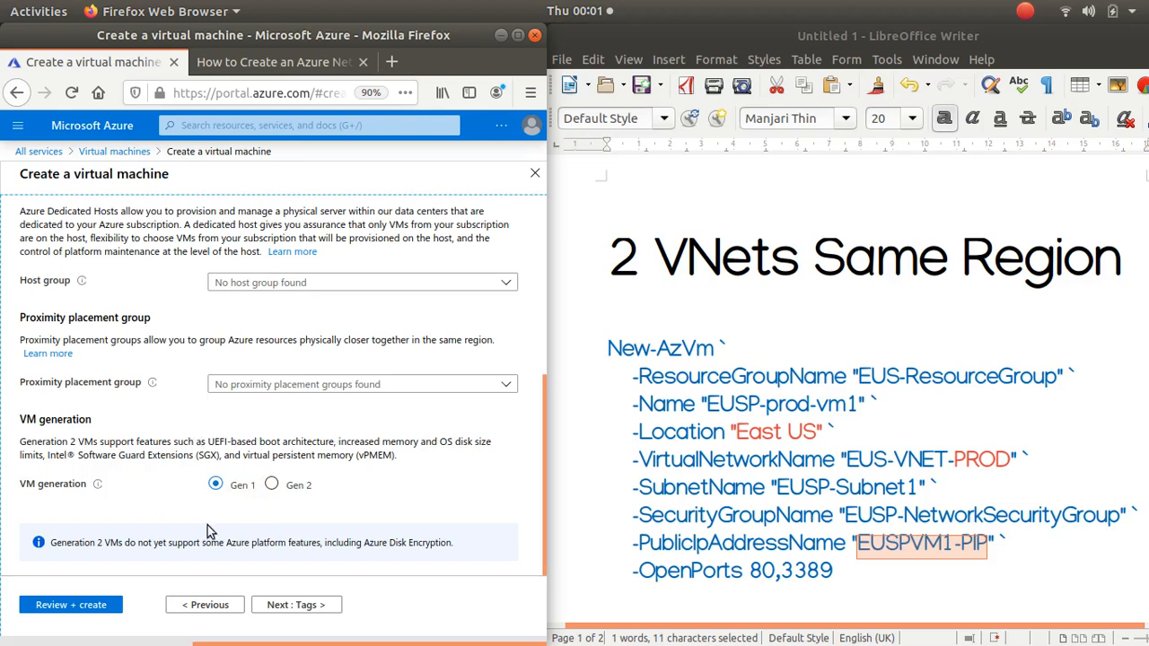
{"action": "left_click", "coordinate": [275, 604]}
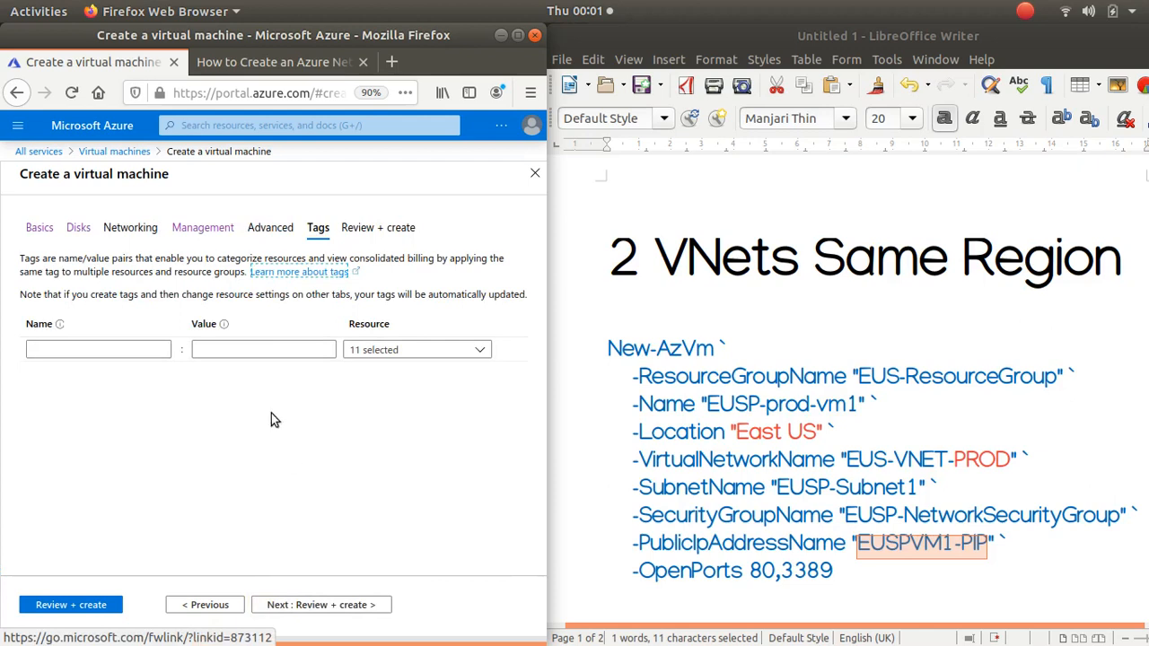
{"action": "left_click", "coordinate": [76, 604]}
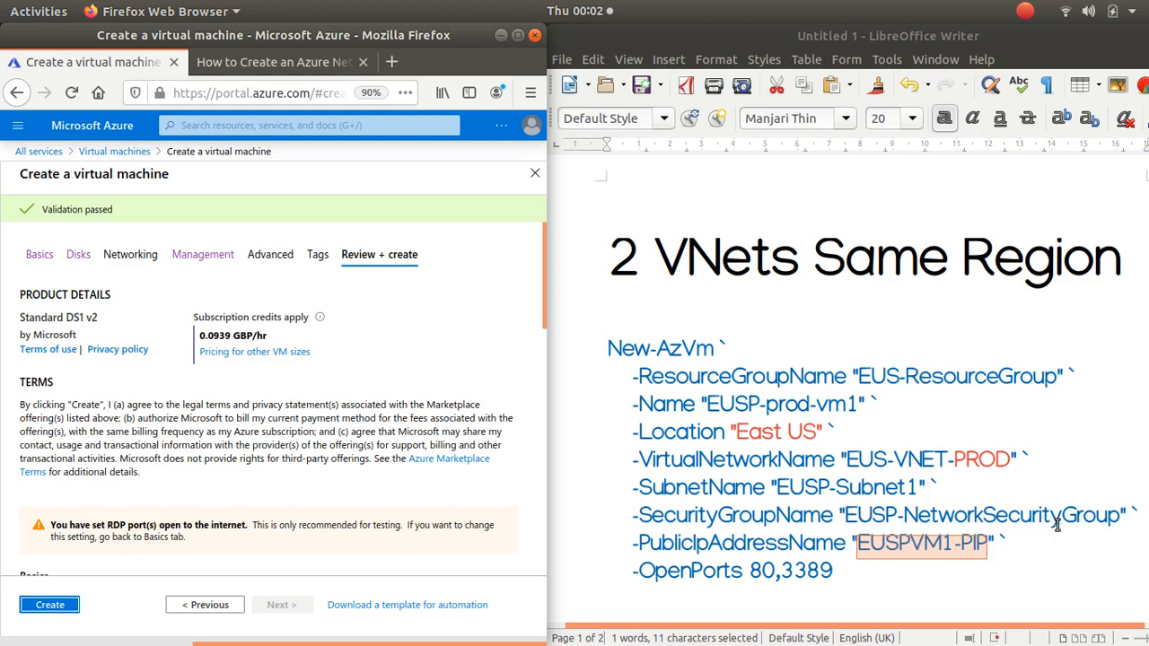
Compare the basics, disks, networking and management entries in the review summary with the notes
{"action": "scroll", "coordinate": [316, 441], "scroll_direction": "down", "scroll_amount": 3}
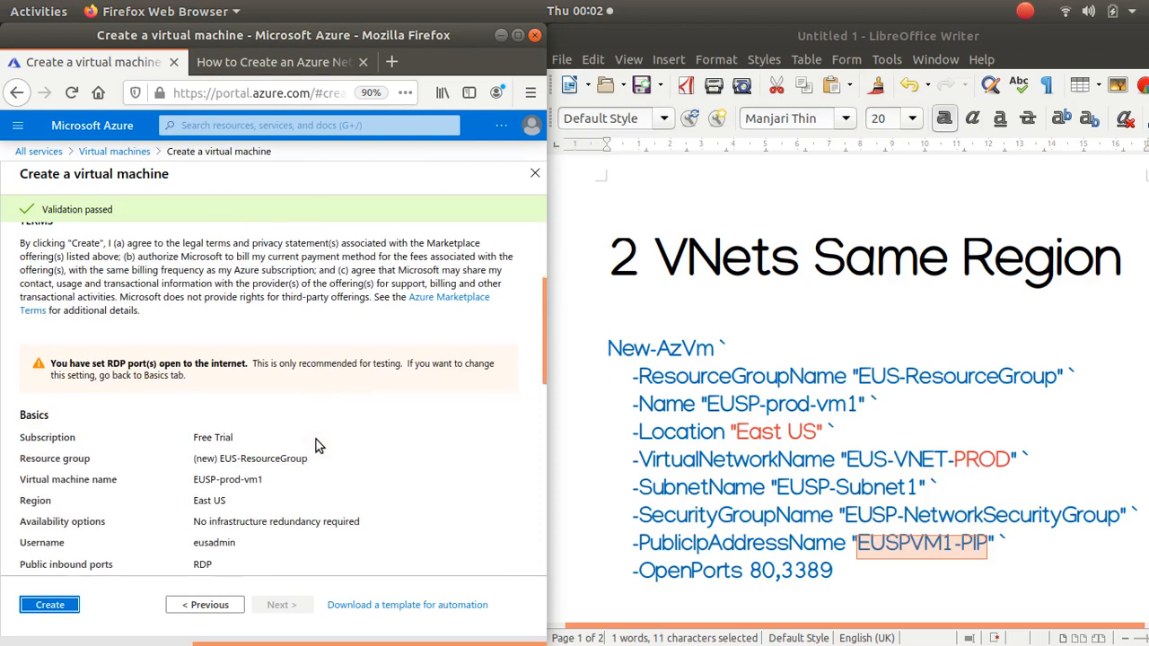
{"action": "scroll", "coordinate": [316, 442], "scroll_direction": "down", "scroll_amount": 3}
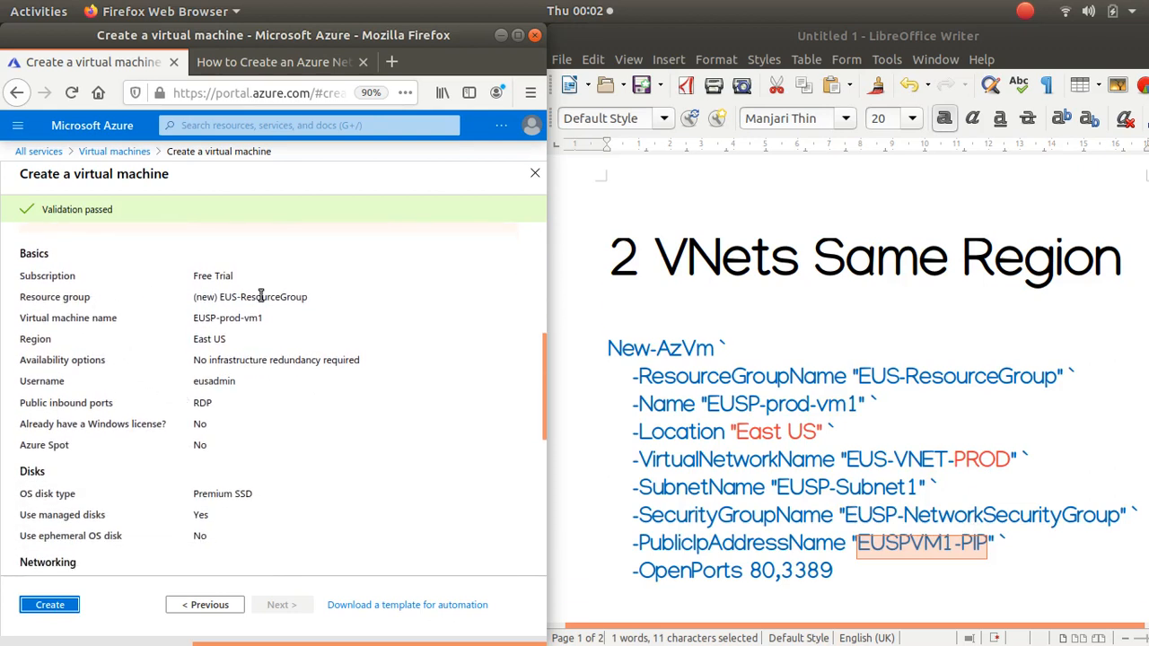
{"action": "scroll", "coordinate": [245, 471], "scroll_direction": "down", "scroll_amount": 3}
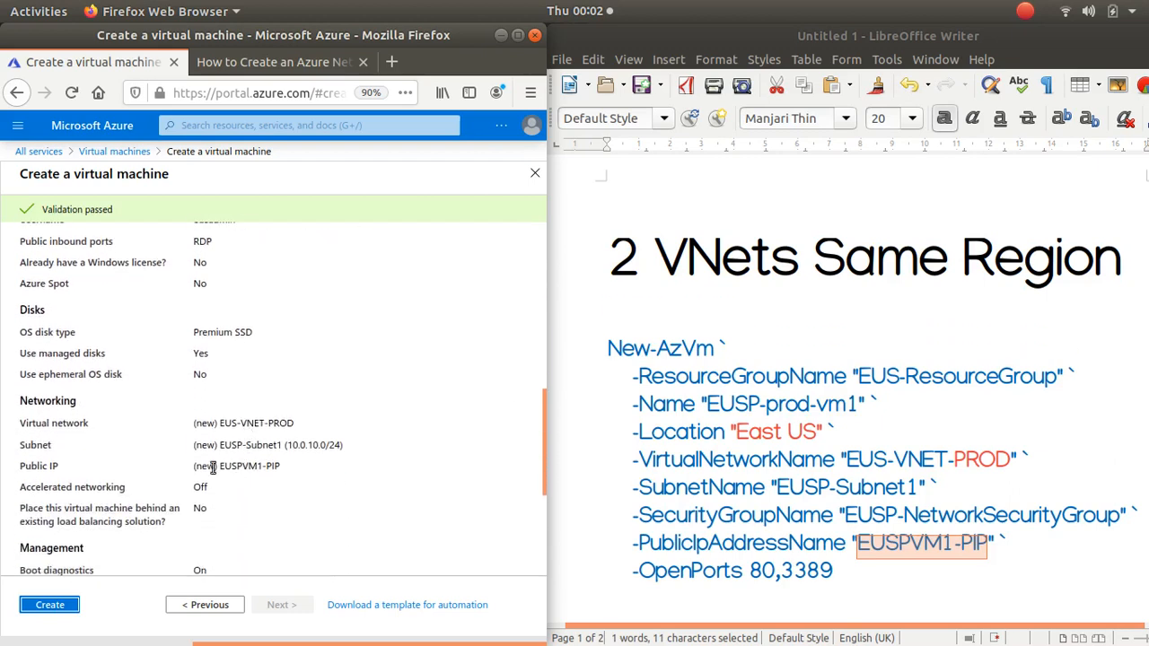
{"action": "scroll", "coordinate": [215, 449], "scroll_direction": "down", "scroll_amount": 5}
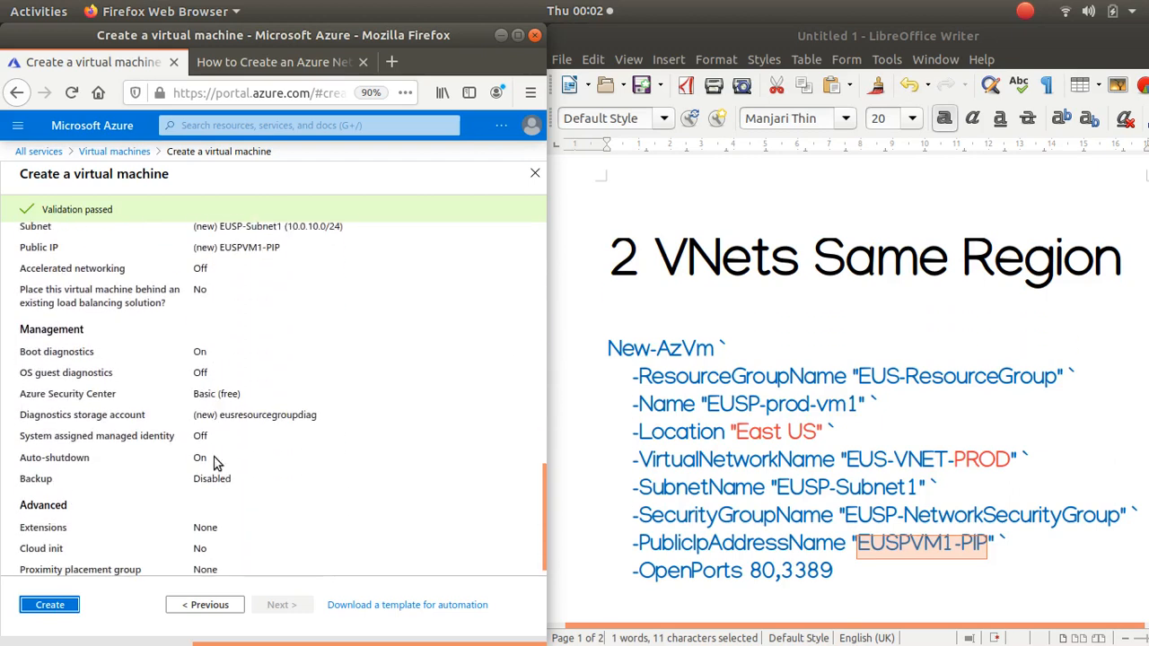
{"action": "scroll", "coordinate": [215, 463], "scroll_direction": "up", "scroll_amount": 3}
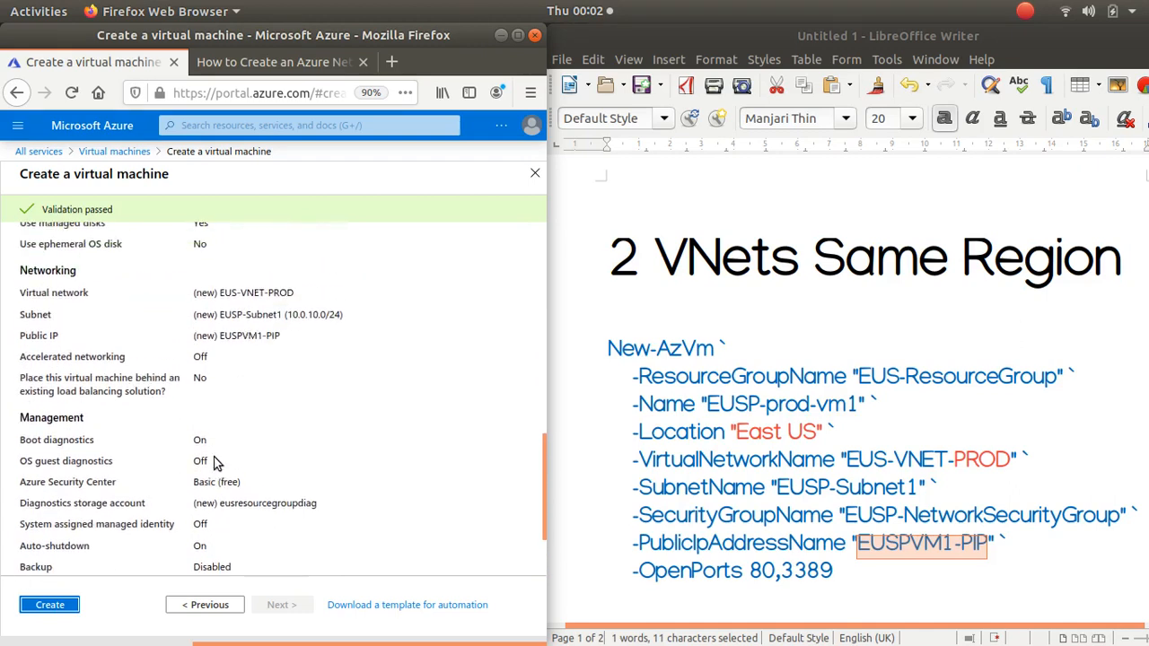
Download the virtual machine's automation template, save it as template.zip, and return to the review summary
{"action": "left_click", "coordinate": [353, 606]}
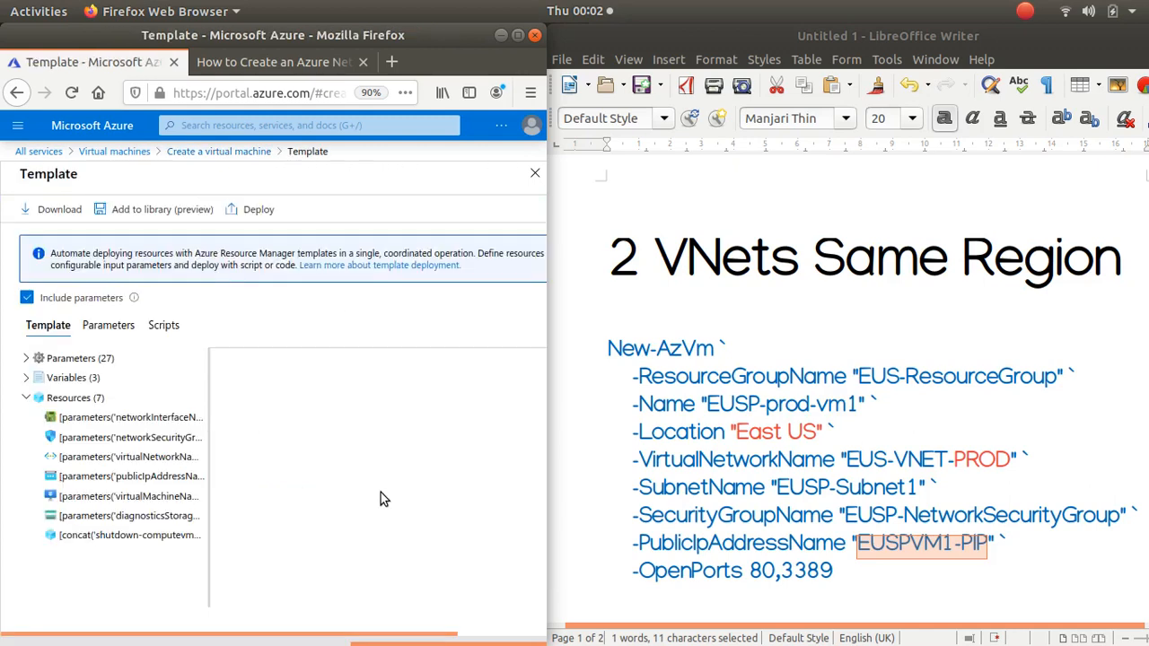
{"action": "left_click", "coordinate": [87, 397]}
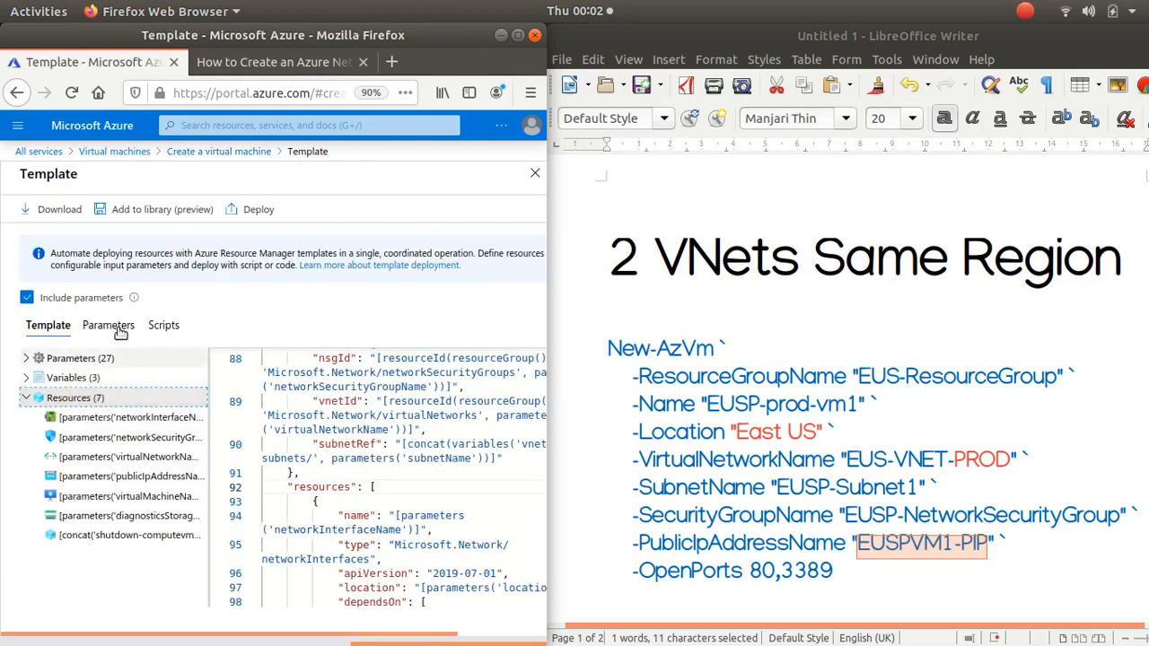
{"action": "left_click", "coordinate": [56, 209]}
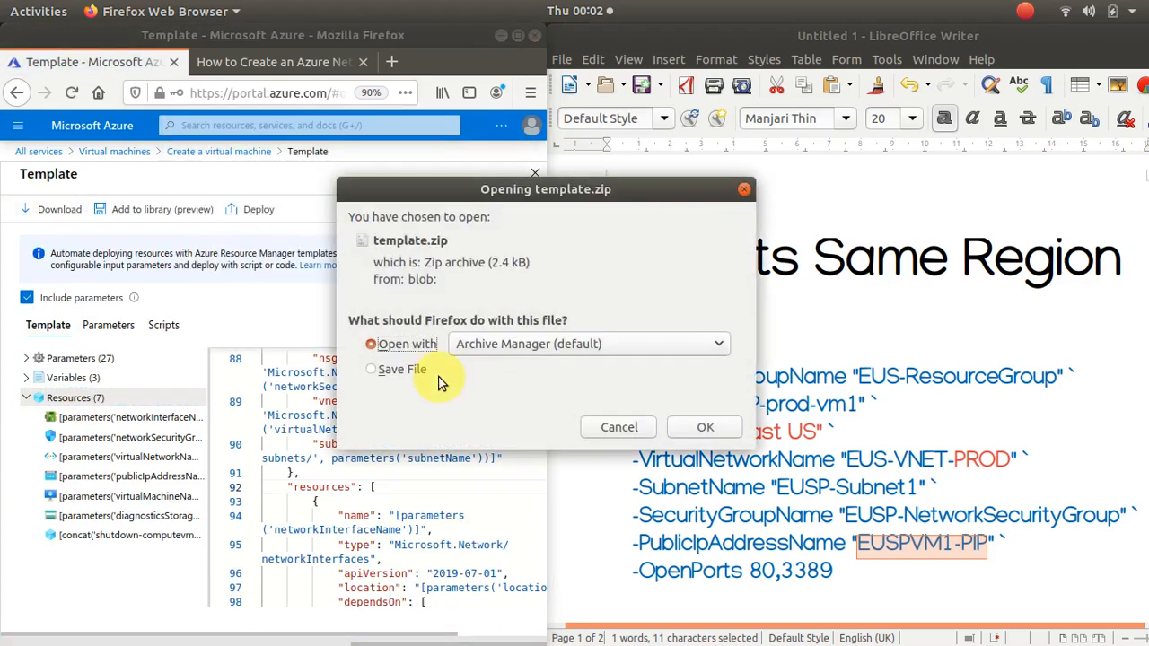
{"action": "left_click", "coordinate": [404, 371]}
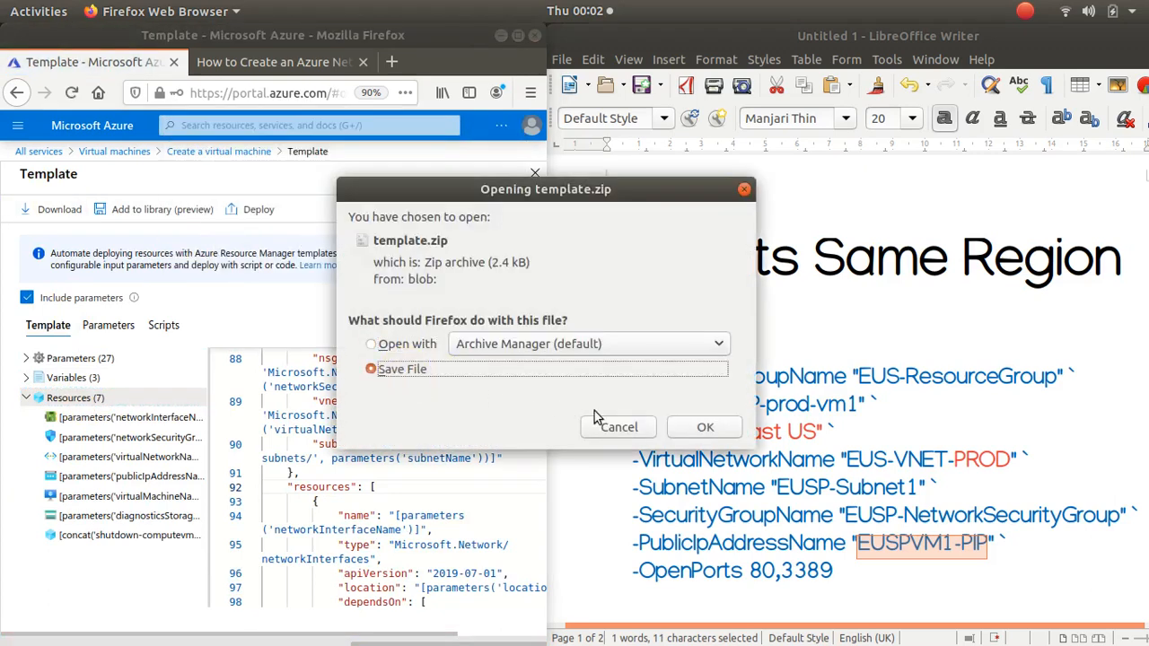
{"action": "left_click", "coordinate": [700, 430]}
{"action": "left_click", "coordinate": [536, 163]}
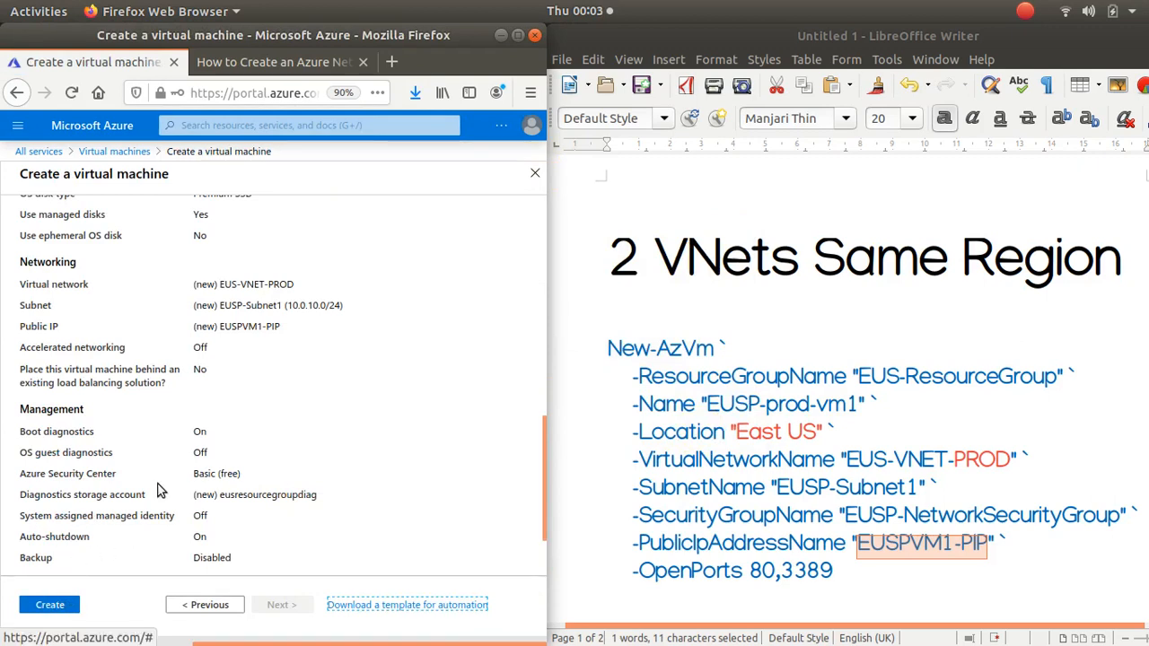
Review the configuration summary once more and create the EUSP-prod-vm1 virtual machine
{"action": "scroll", "coordinate": [159, 489], "scroll_direction": "up", "scroll_amount": 3}
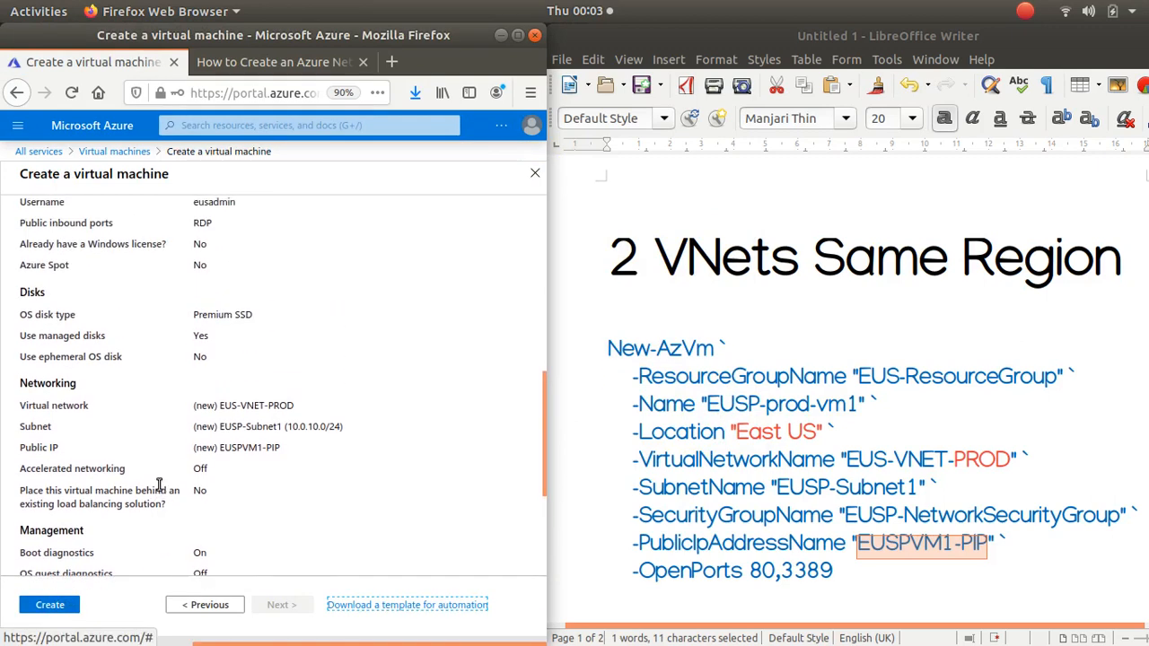
{"action": "scroll", "coordinate": [159, 485], "scroll_direction": "up", "scroll_amount": 5}
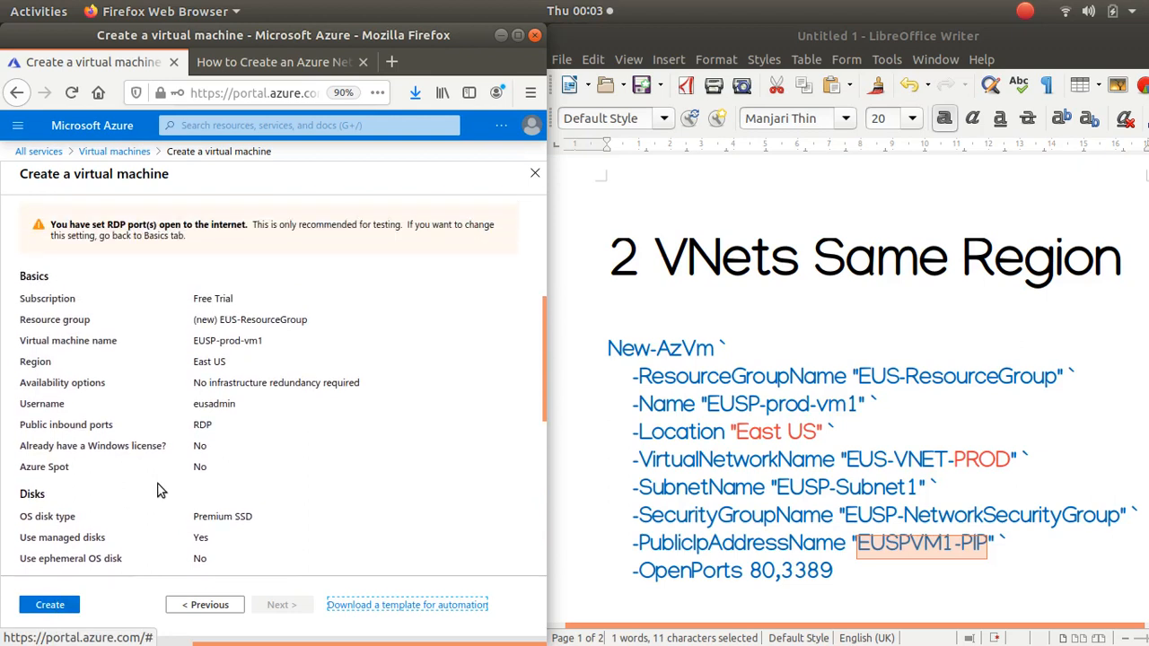
{"action": "scroll", "coordinate": [160, 490], "scroll_direction": "up", "scroll_amount": 1}
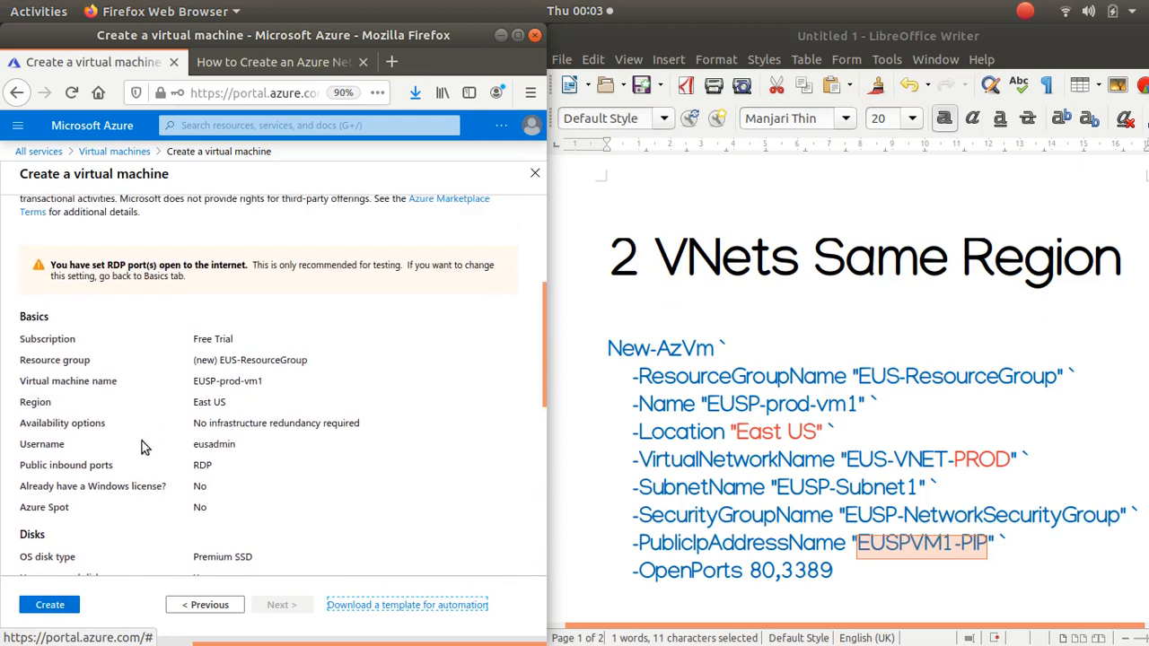
{"action": "scroll", "coordinate": [148, 481], "scroll_direction": "down", "scroll_amount": 7}
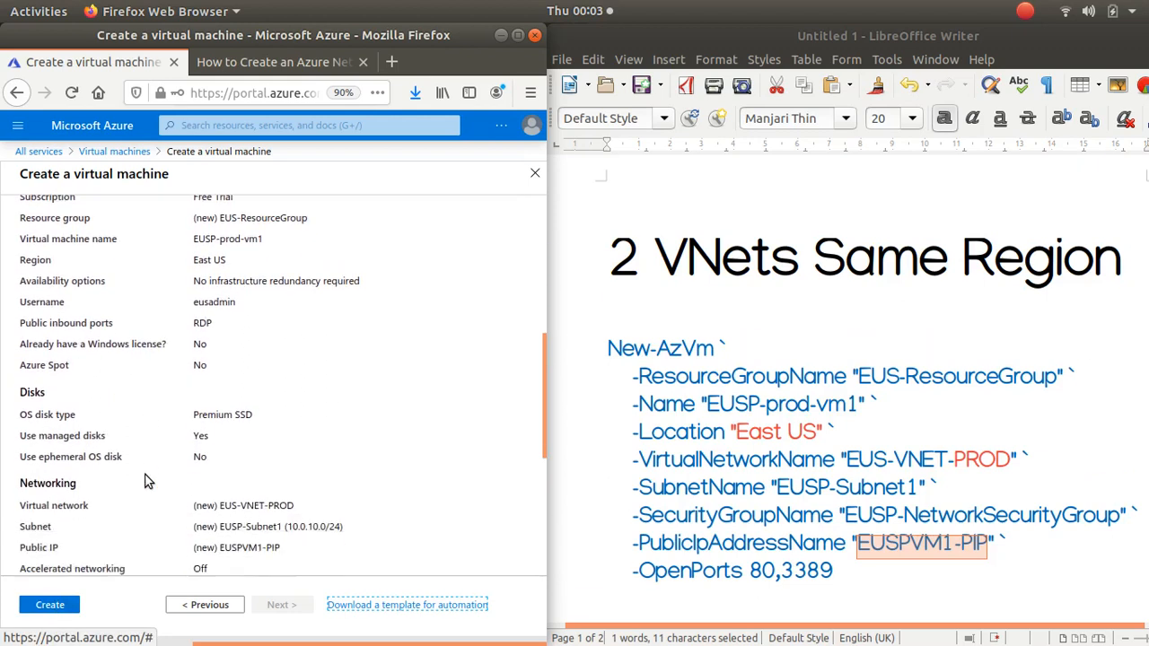
{"action": "scroll", "coordinate": [148, 482], "scroll_direction": "down", "scroll_amount": 3}
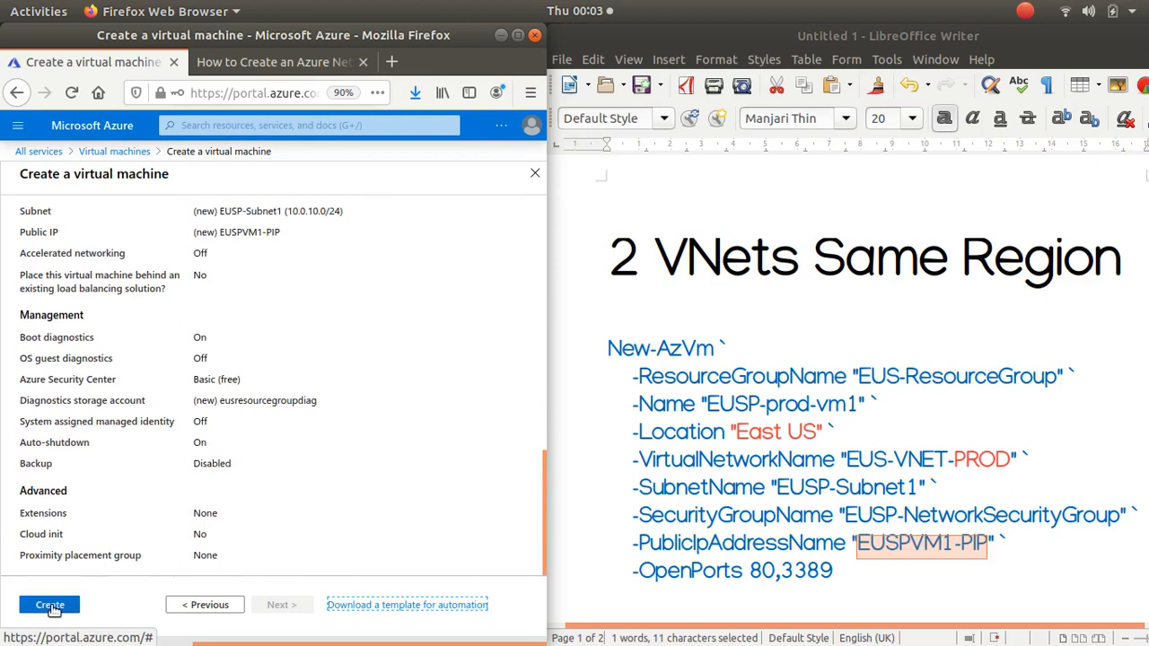
{"action": "left_click", "coordinate": [52, 606]}
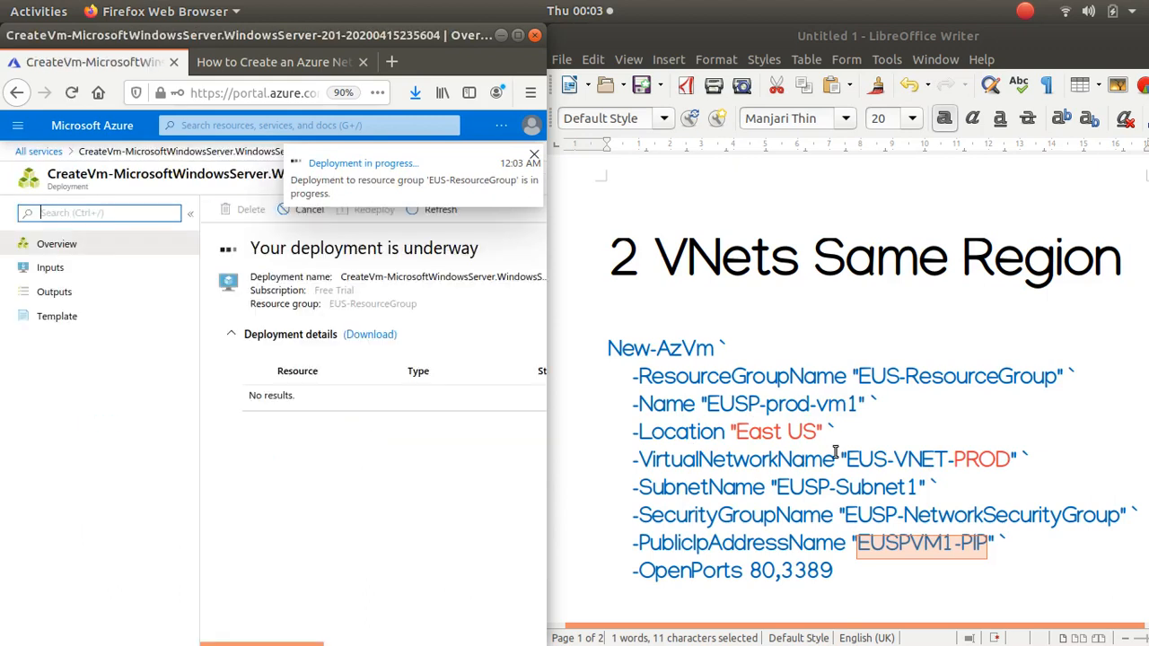
{"action": "left_click", "coordinate": [1025, 11]}
{"action": "left_click", "coordinate": [1002, 162]}
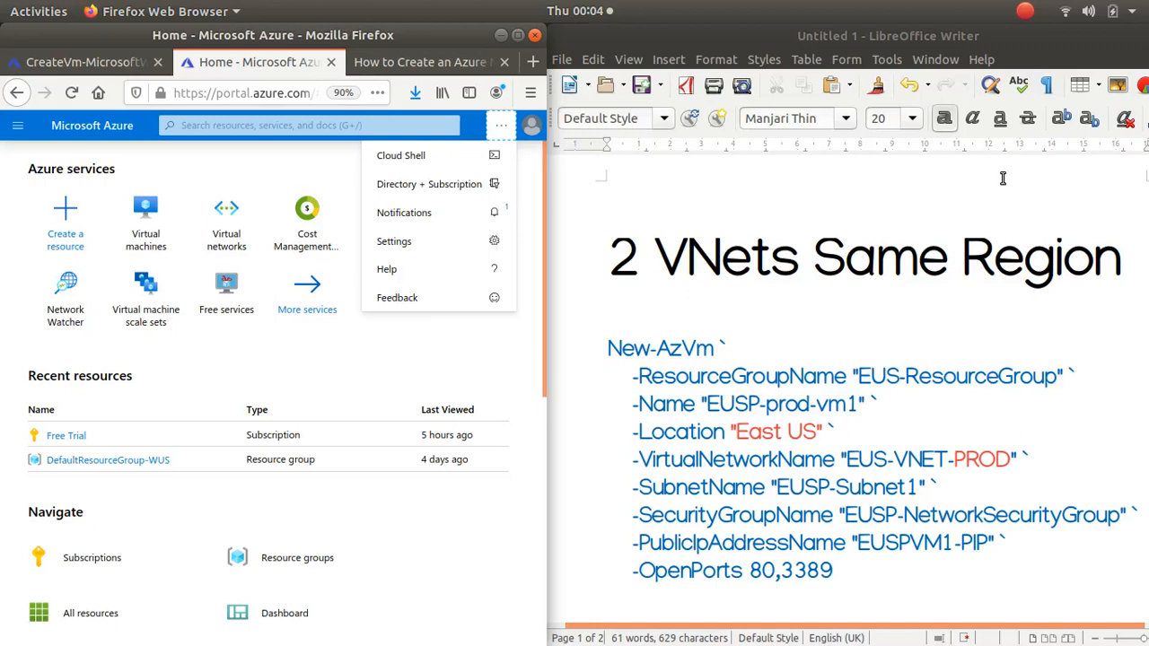
Check the virtual machine's deployment progress, and open Cloud Shell from the separate Azure home page
{"action": "left_click", "coordinate": [112, 65]}
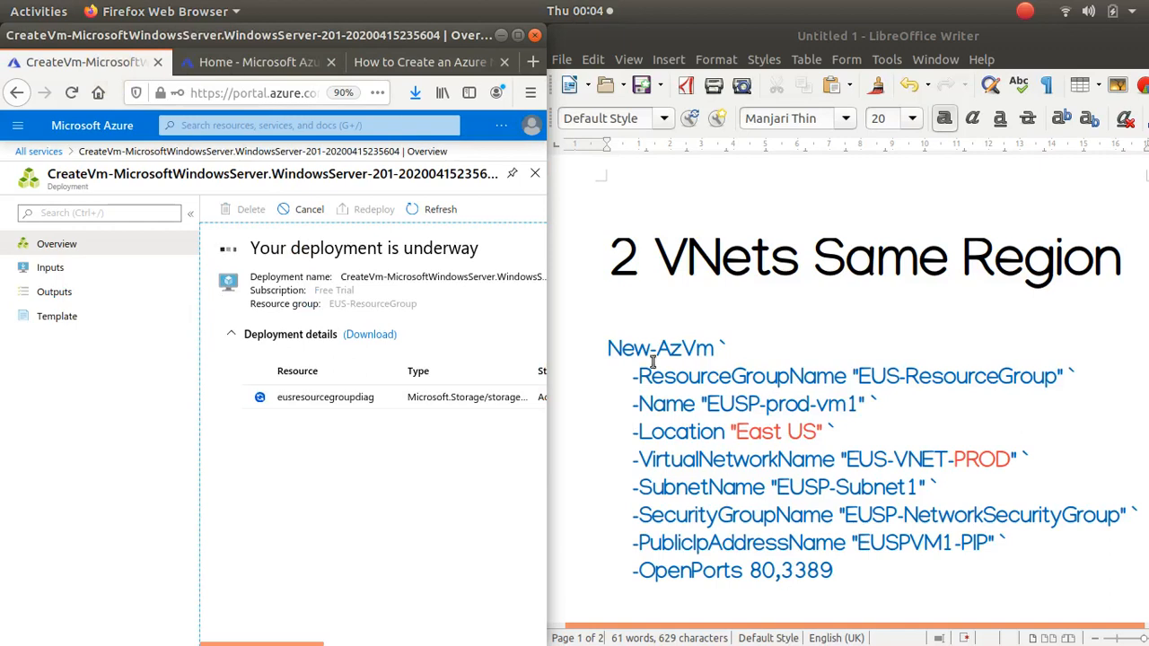
{"action": "left_click", "coordinate": [219, 51]}
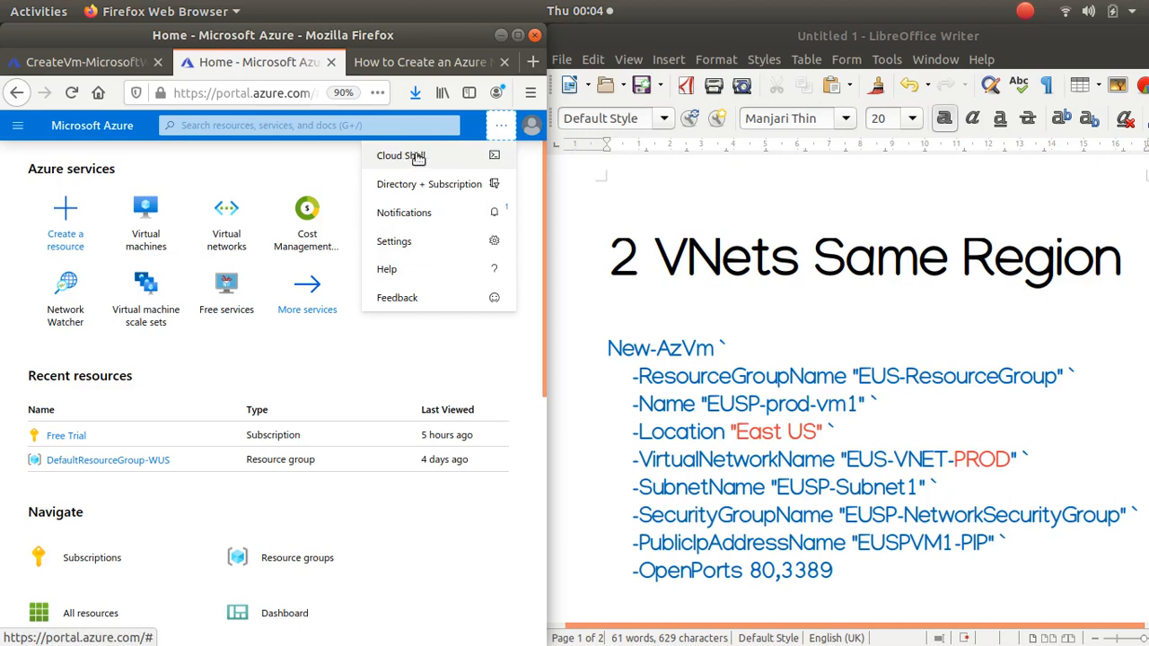
{"action": "left_click", "coordinate": [499, 127]}
{"action": "left_click", "coordinate": [498, 132]}
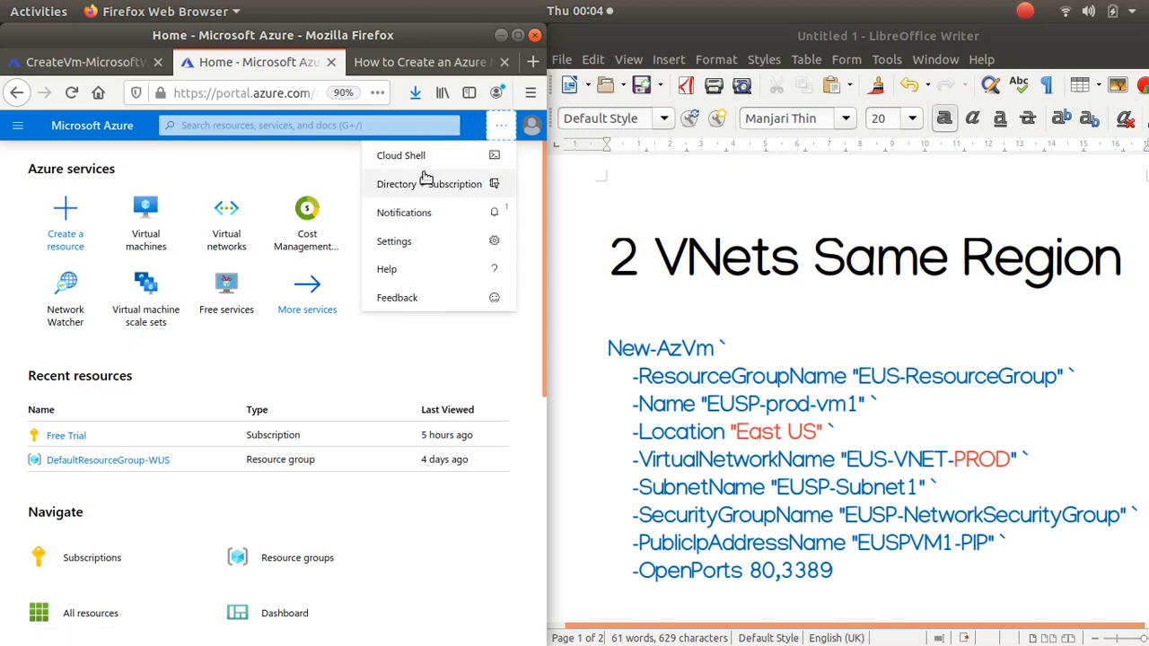
{"action": "left_click", "coordinate": [405, 155]}
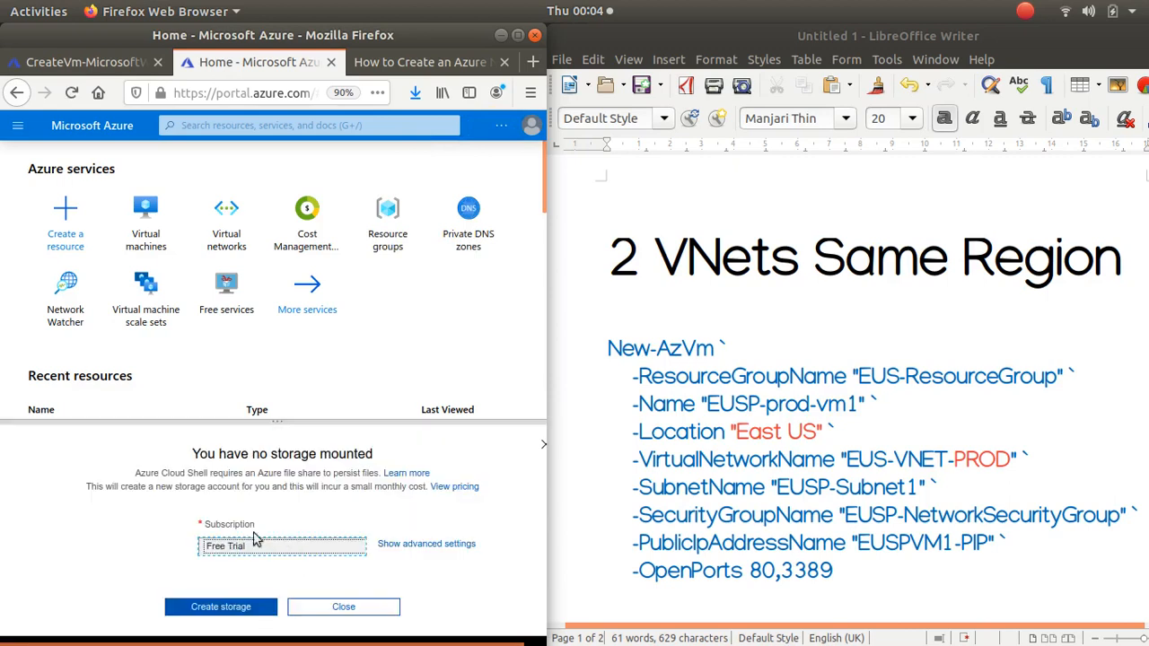
Create the Cloud Shell storage under the Free Trial subscription and review the EUSD-dev-vm1 command in the notes
{"action": "left_click", "coordinate": [232, 609]}
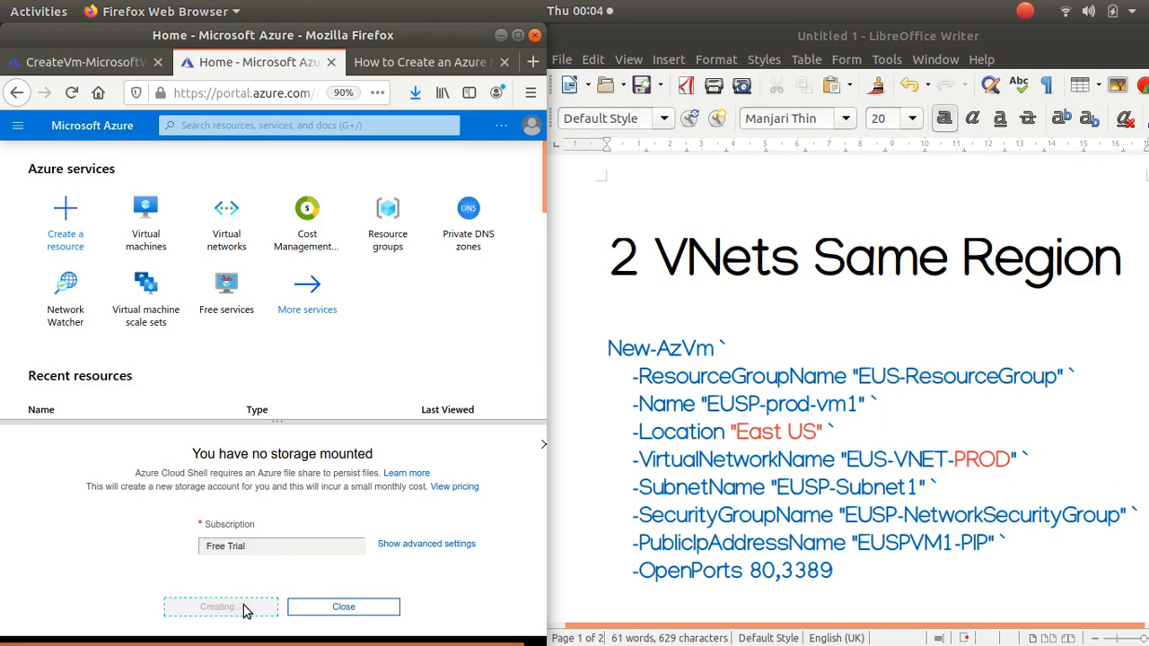
{"action": "scroll", "coordinate": [773, 530], "scroll_direction": "down", "scroll_amount": 9}
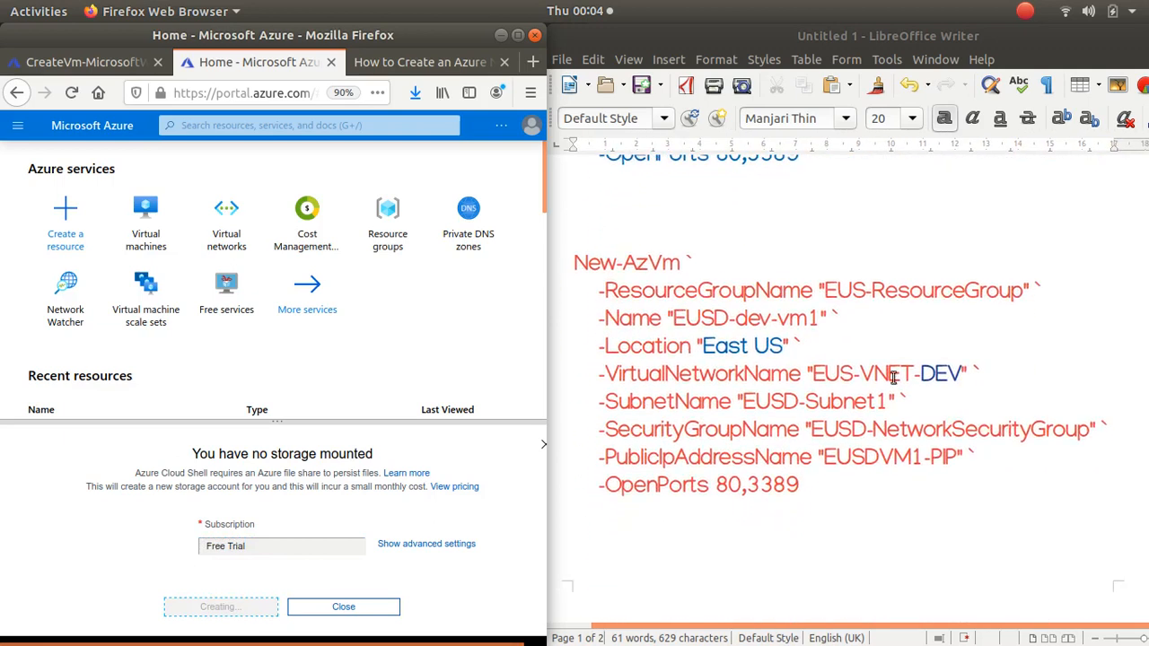
{"action": "left_click_drag", "start_coordinate": [831, 287], "coordinate": [929, 294]}
{"action": "left_click", "coordinate": [881, 280]}
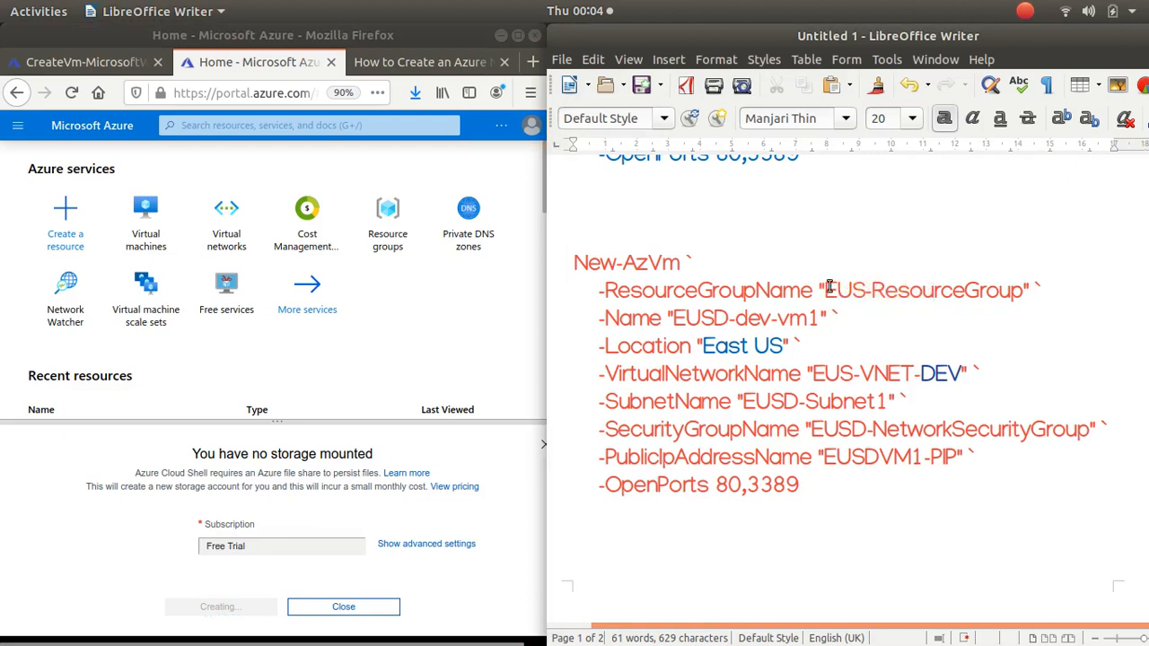
{"action": "left_click_drag", "start_coordinate": [822, 288], "coordinate": [1020, 306]}
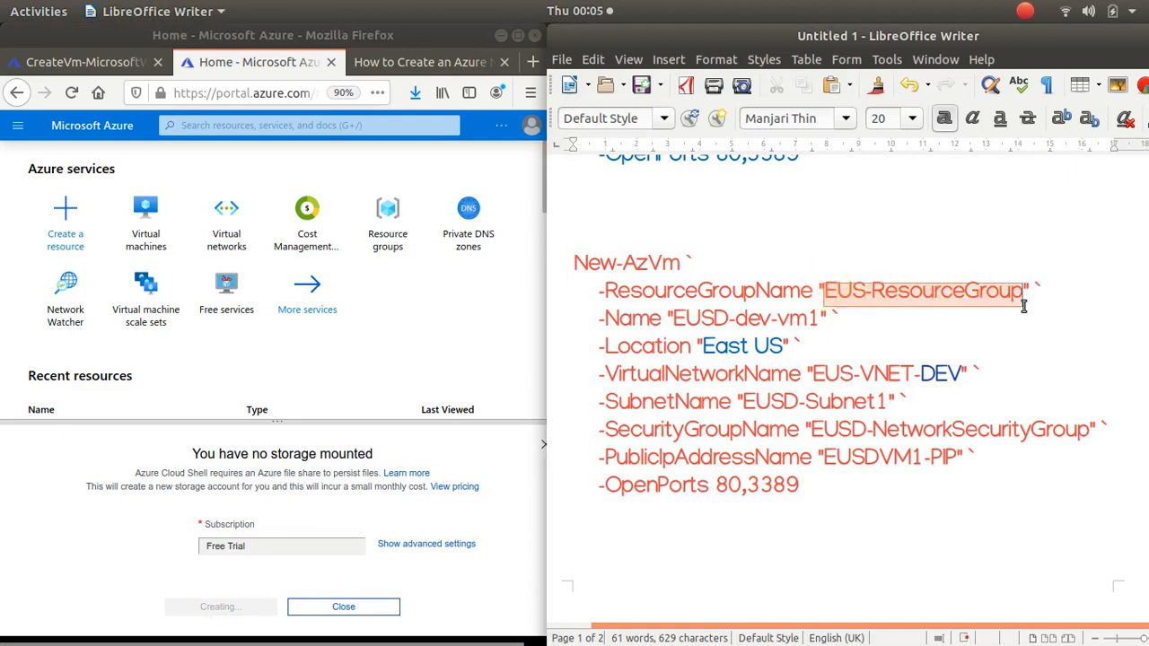
{"action": "left_click", "coordinate": [832, 329]}
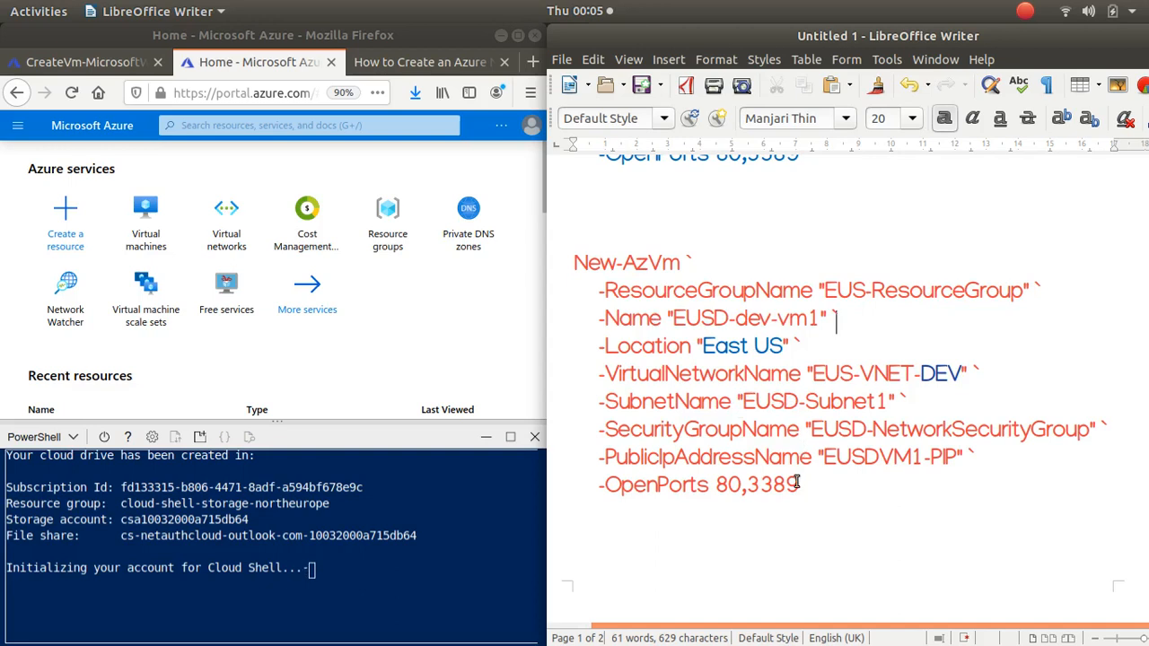
Copy the complete New-AzVm command for EUSD-dev-vm1 from the notes document
{"action": "left_click", "coordinate": [573, 263]}
{"action": "left_click_drag", "start_coordinate": [573, 263], "coordinate": [863, 514]}
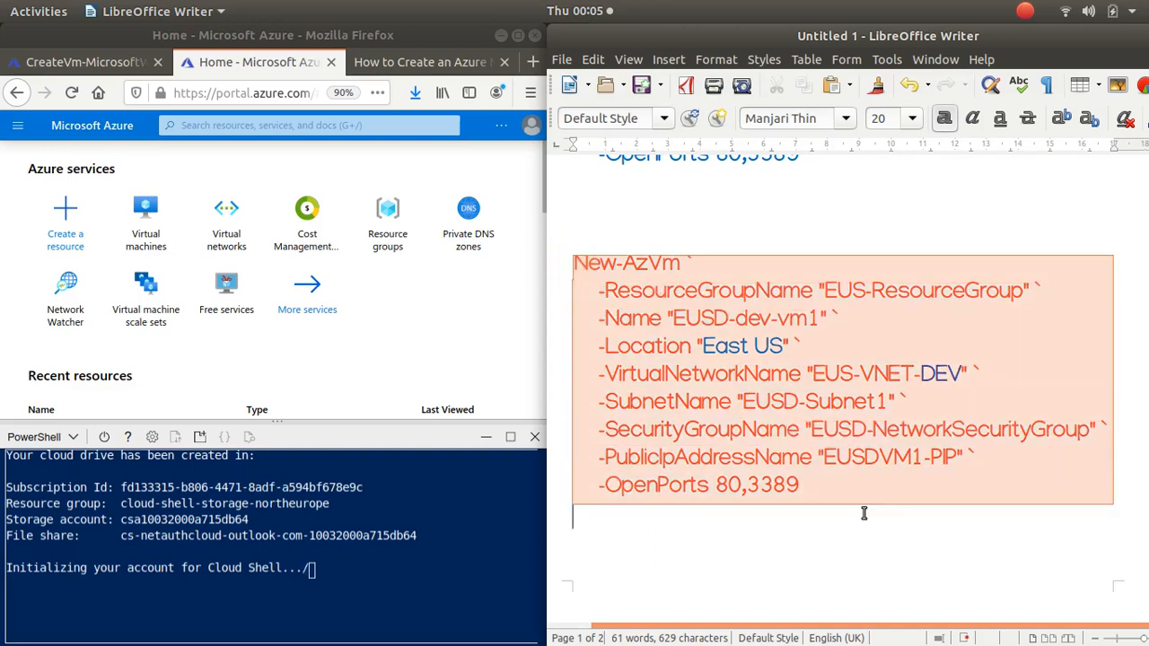
{"action": "right_click", "coordinate": [748, 375]}
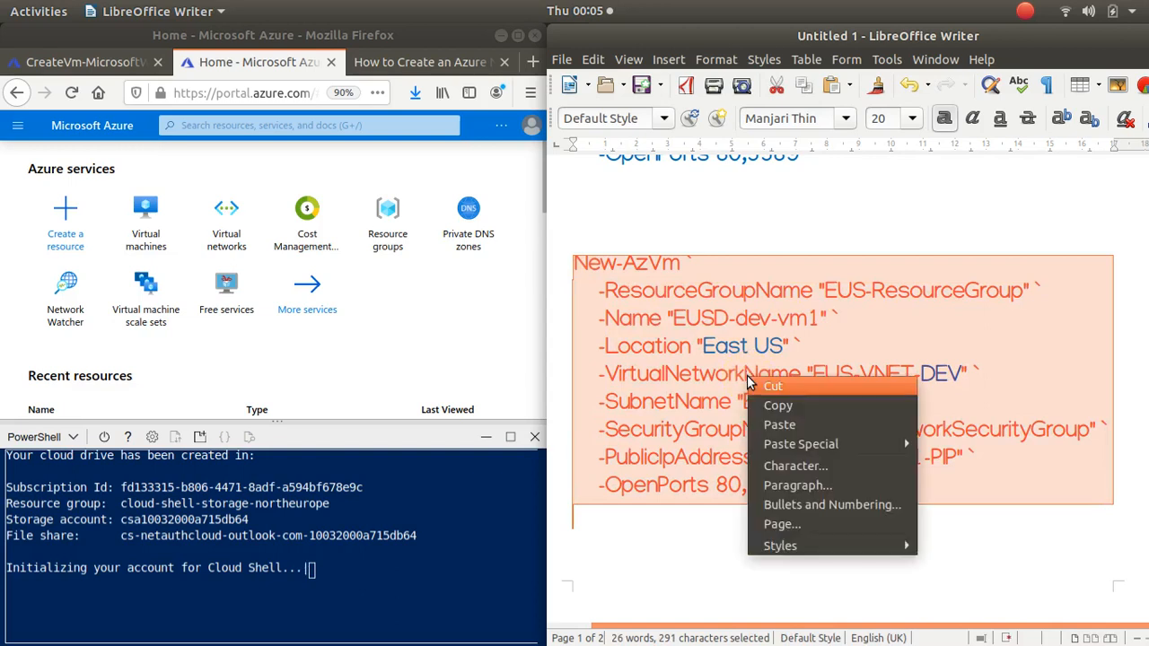
{"action": "left_click", "coordinate": [777, 404]}
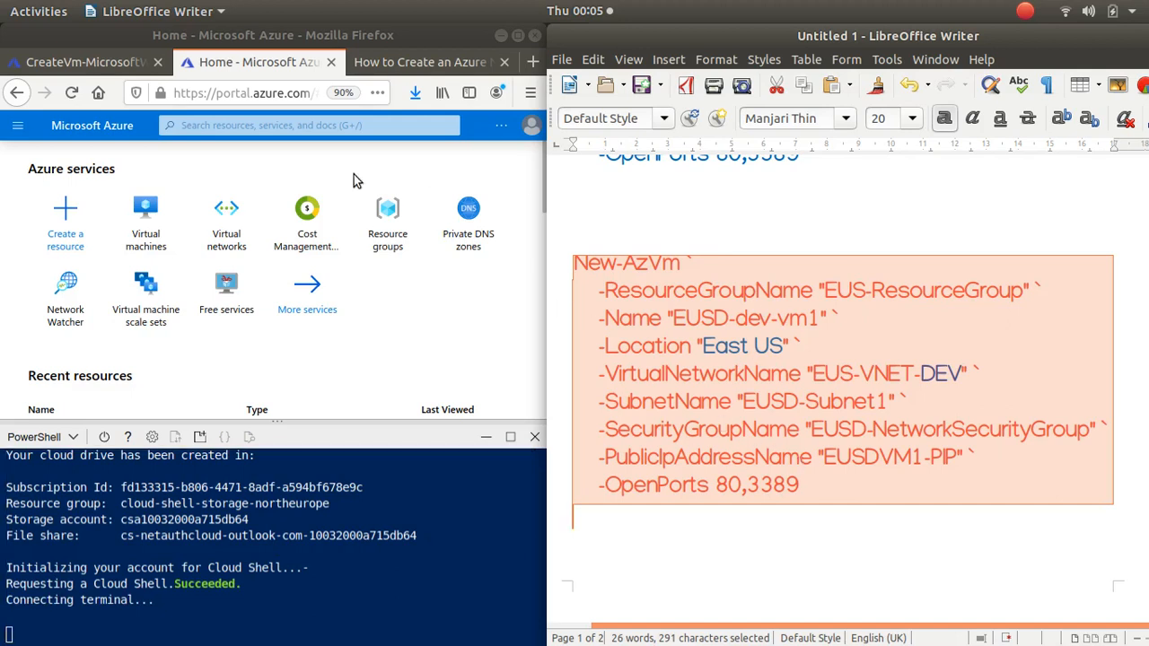
Check the status of each resource in the production virtual machine's deployment against the production command in the notes
{"action": "left_click", "coordinate": [121, 61]}
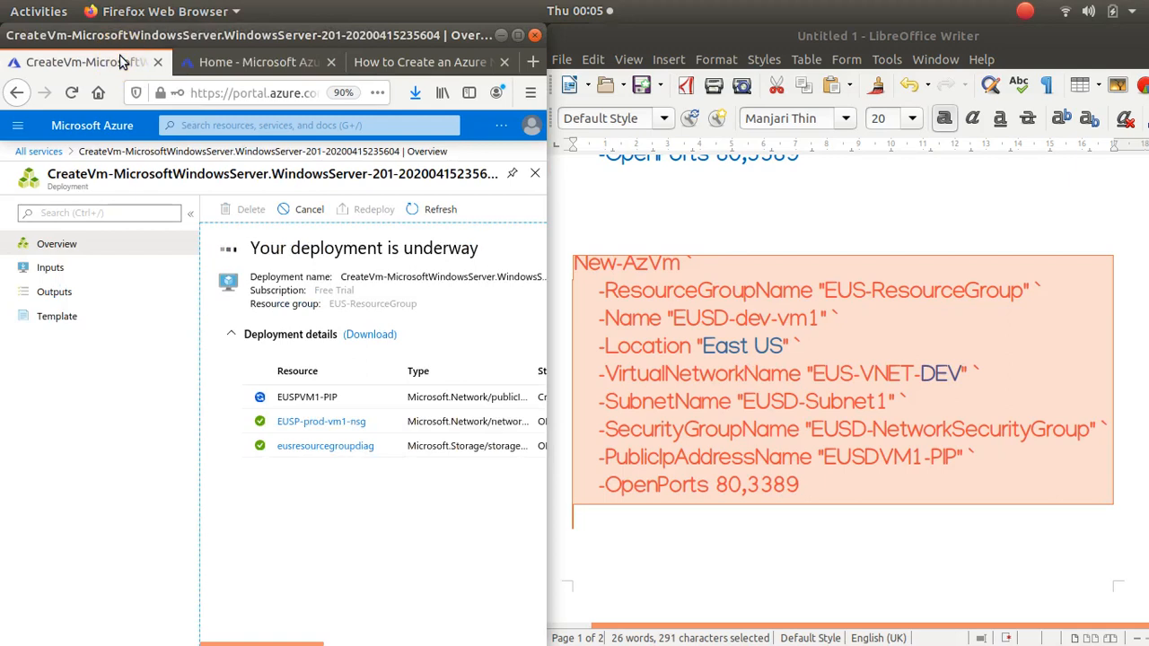
{"action": "scroll", "coordinate": [324, 419], "scroll_direction": "right", "scroll_amount": 2}
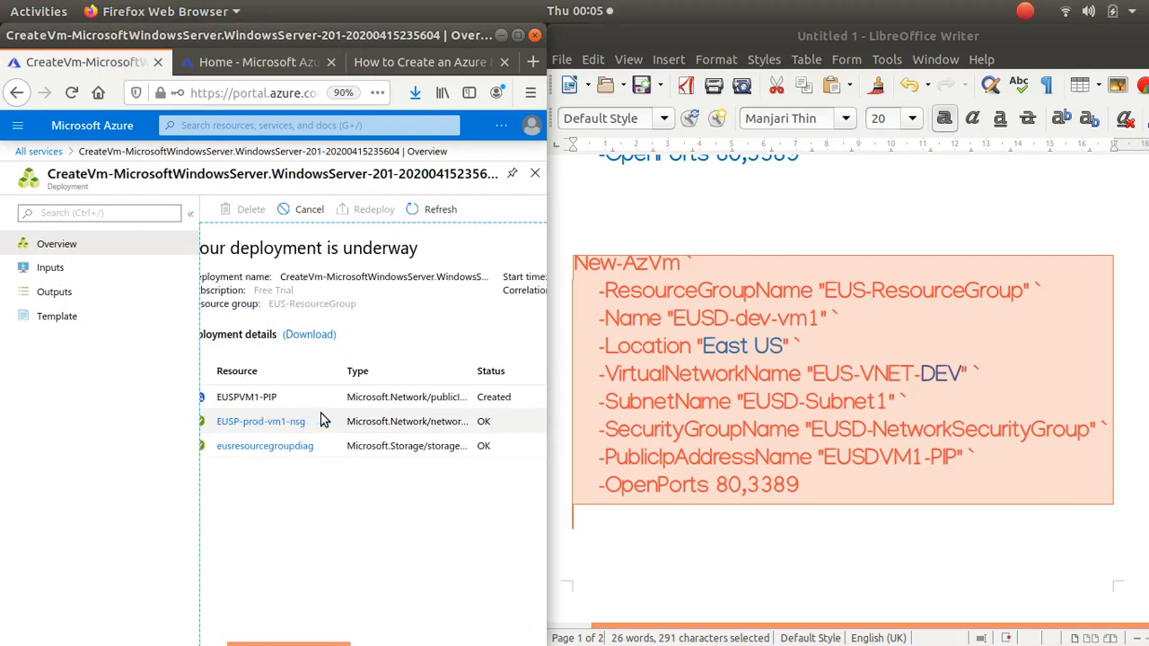
{"action": "scroll", "coordinate": [324, 419], "scroll_direction": "left", "scroll_amount": 1}
{"action": "scroll", "coordinate": [324, 419], "scroll_direction": "left", "scroll_amount": 1}
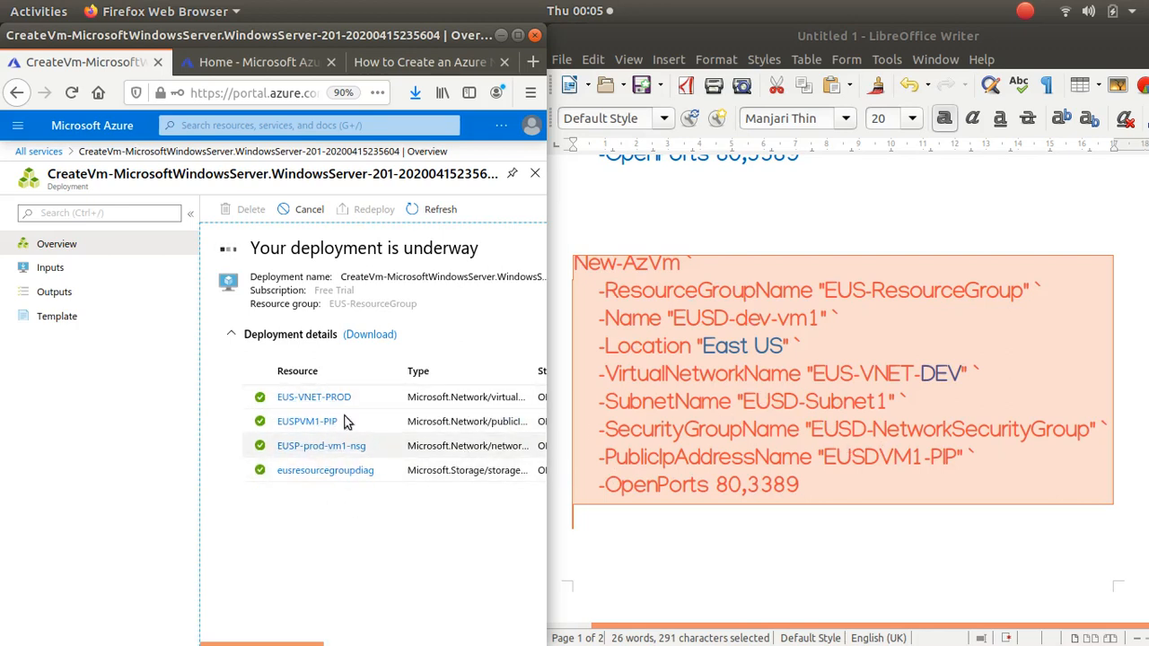
{"action": "scroll", "coordinate": [771, 362], "scroll_direction": "up", "scroll_amount": 6}
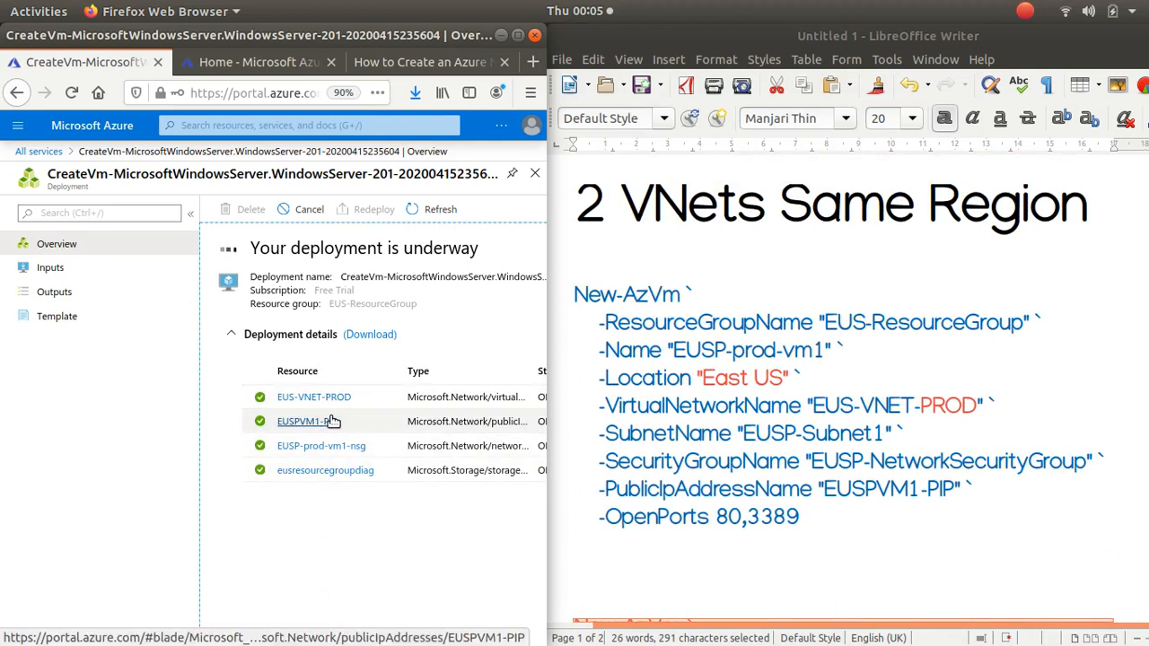
{"action": "scroll", "coordinate": [332, 421], "scroll_direction": "right", "scroll_amount": 5}
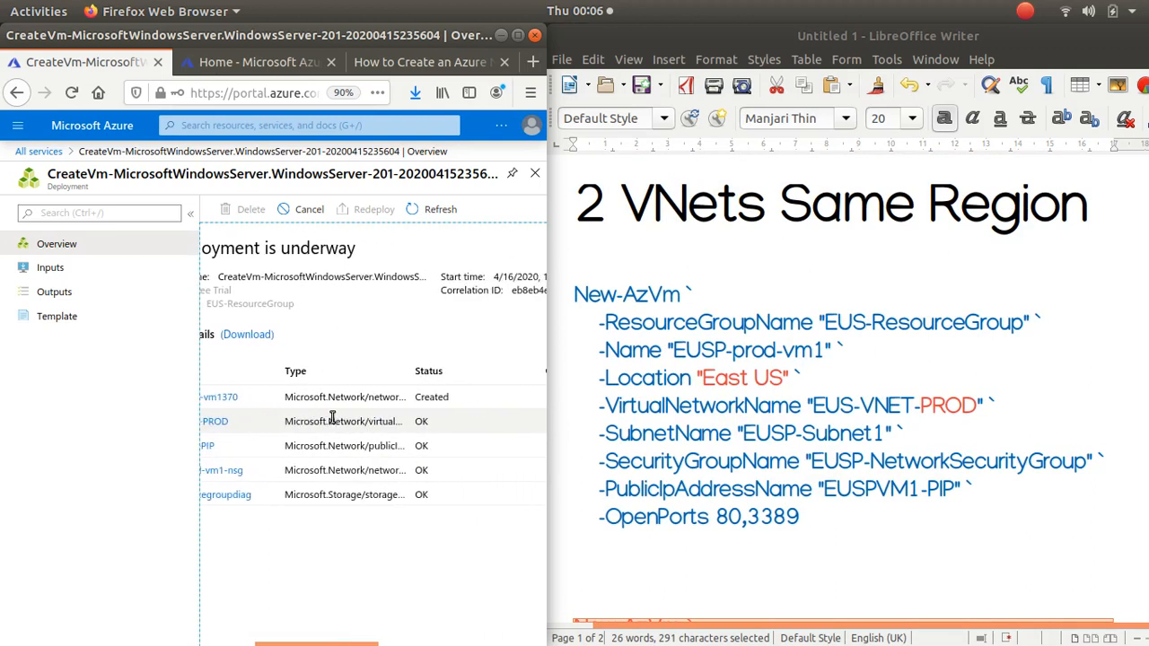
{"action": "scroll", "coordinate": [332, 418], "scroll_direction": "right", "scroll_amount": 5}
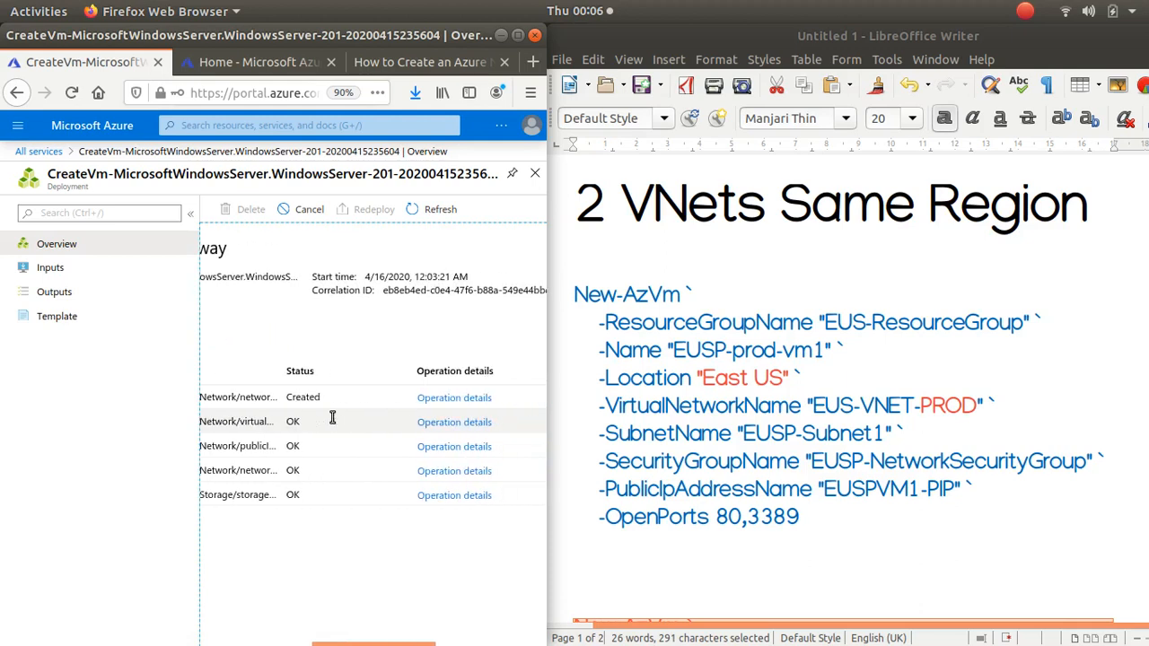
{"action": "scroll", "coordinate": [328, 421], "scroll_direction": "left", "scroll_amount": 4}
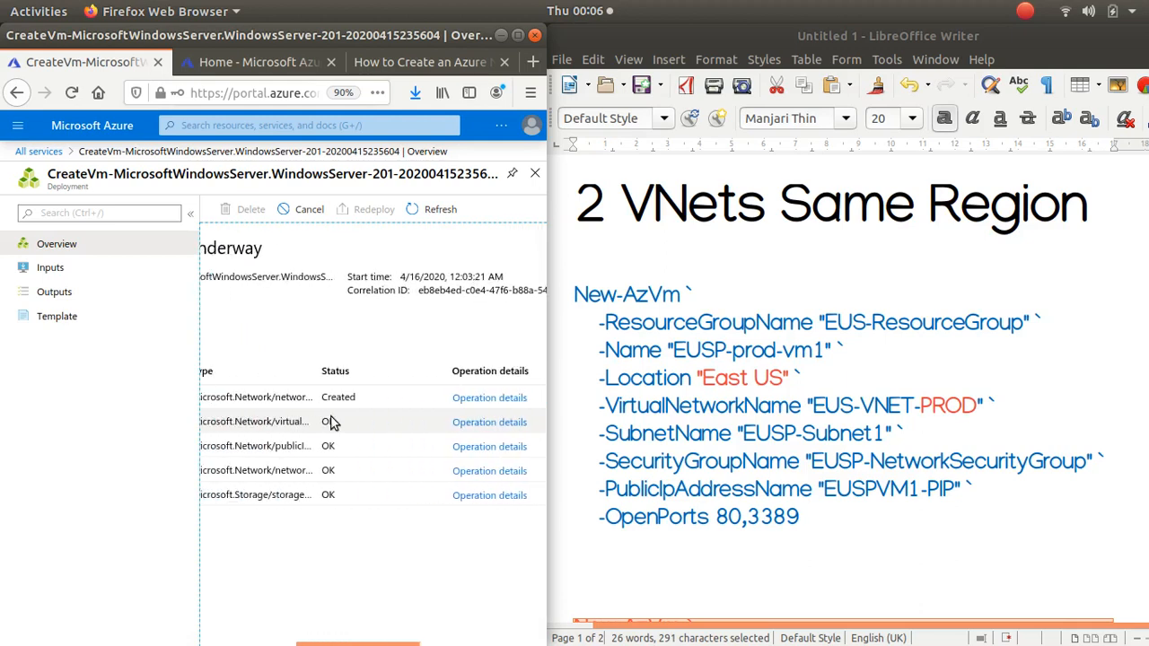
Look for the new machine in the Virtual machines list, checking the grouping and resource group filters and refreshing the list
{"action": "left_click", "coordinate": [33, 125]}
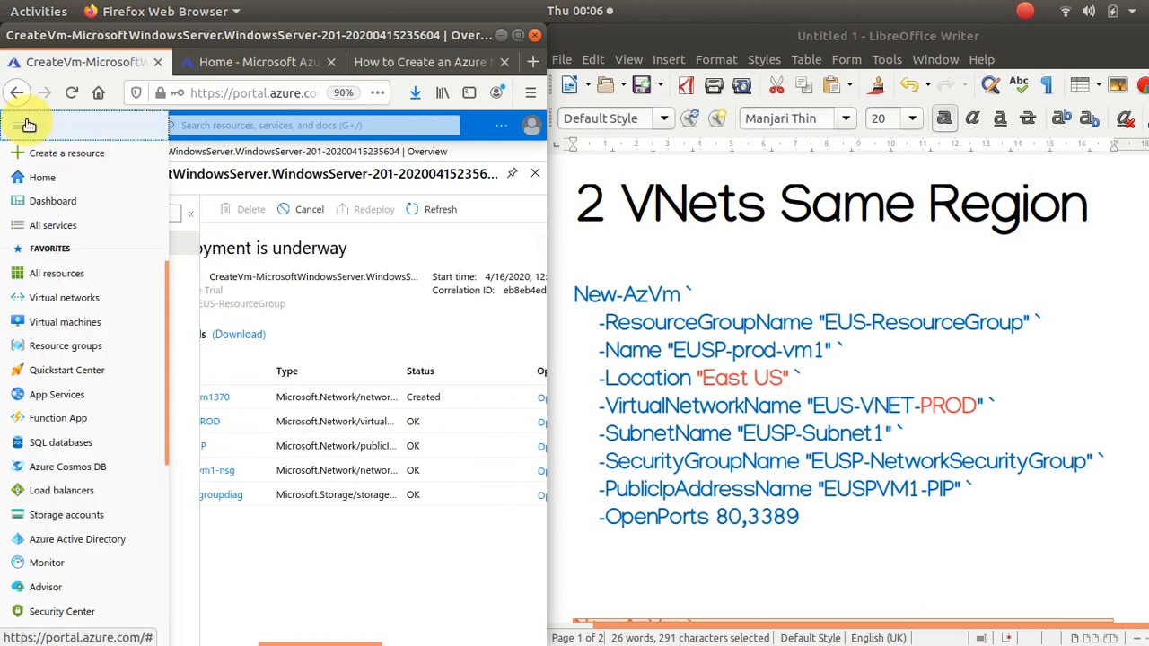
{"action": "left_click", "coordinate": [38, 328]}
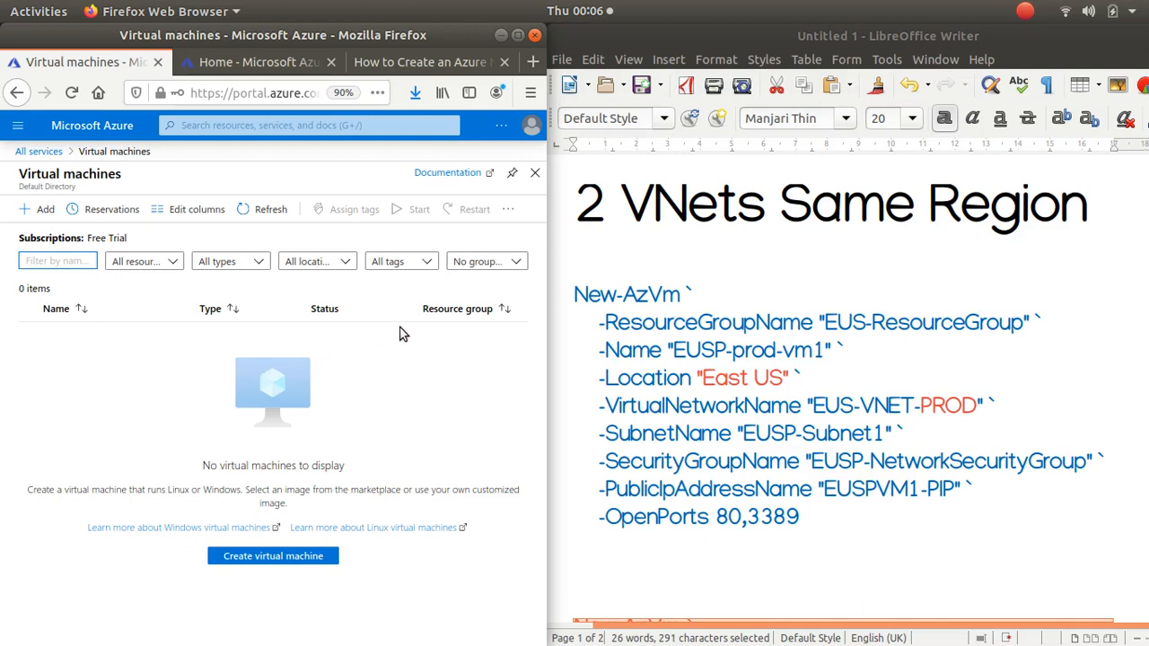
{"action": "left_click", "coordinate": [517, 263]}
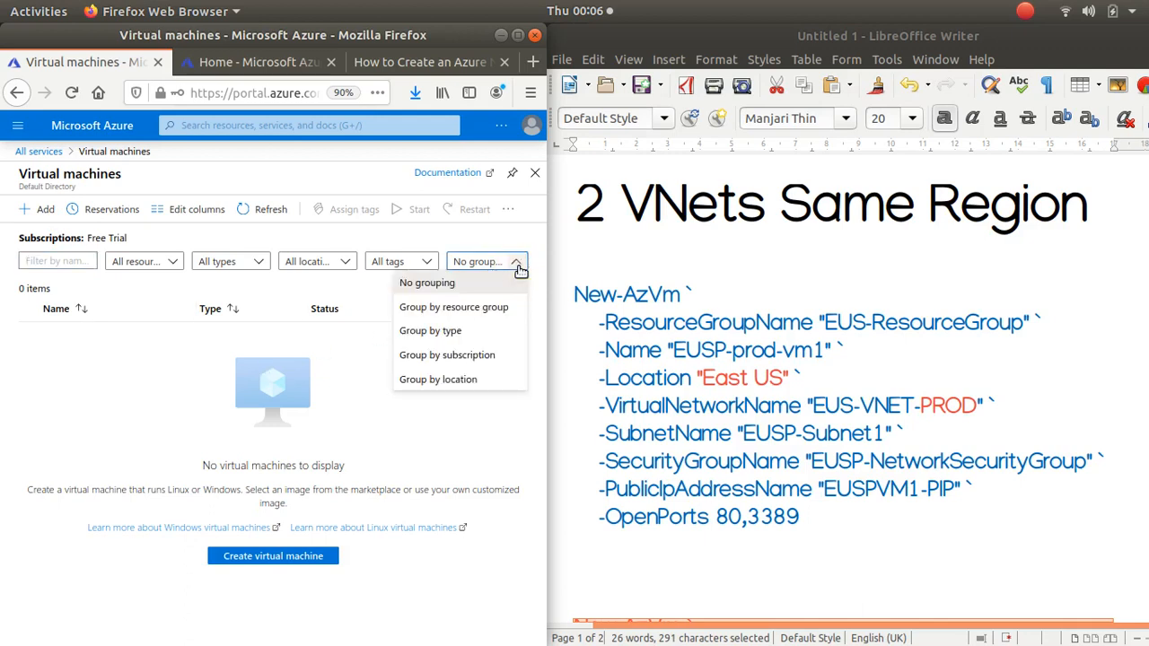
{"action": "left_click", "coordinate": [519, 266]}
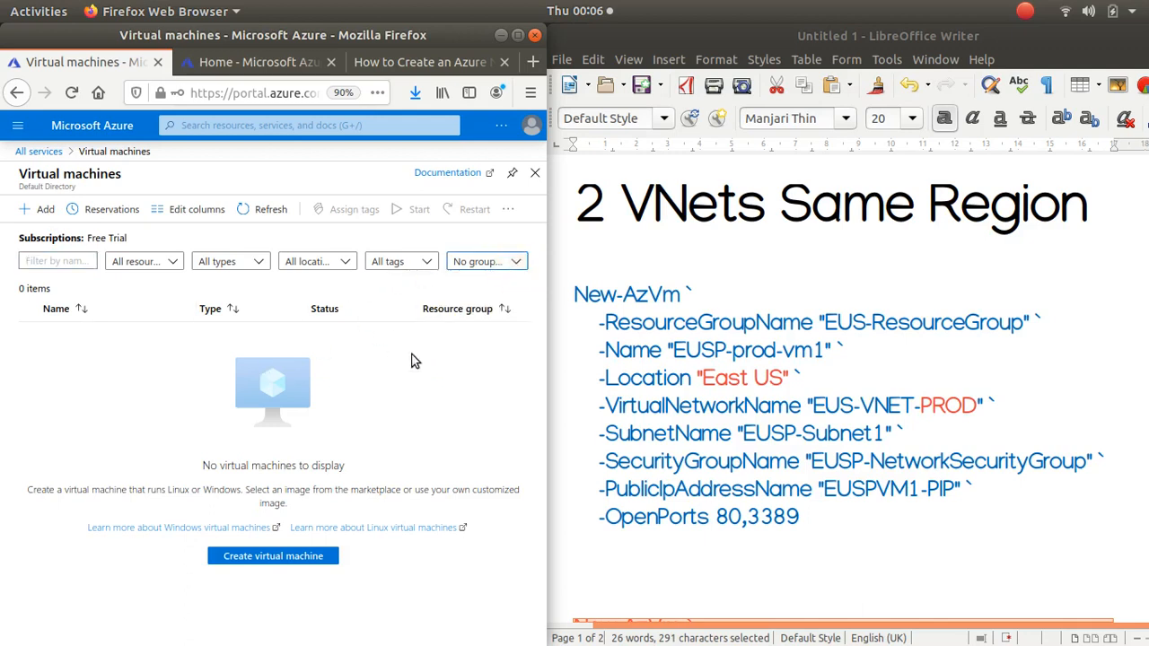
{"action": "left_click", "coordinate": [263, 212]}
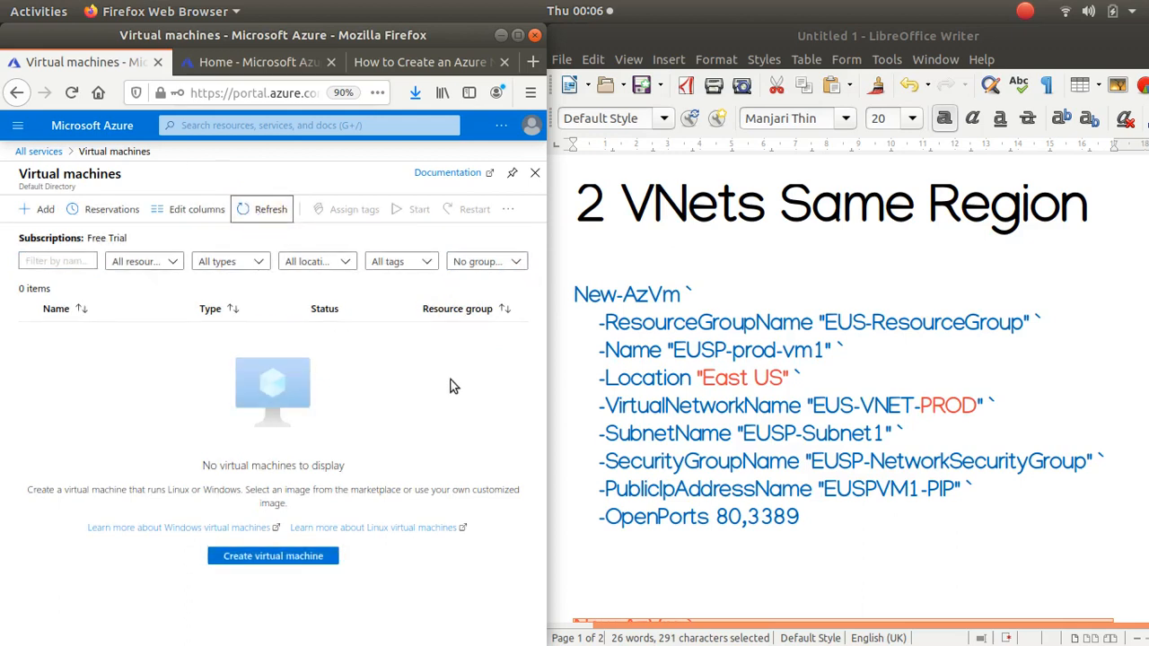
{"action": "left_click", "coordinate": [177, 264]}
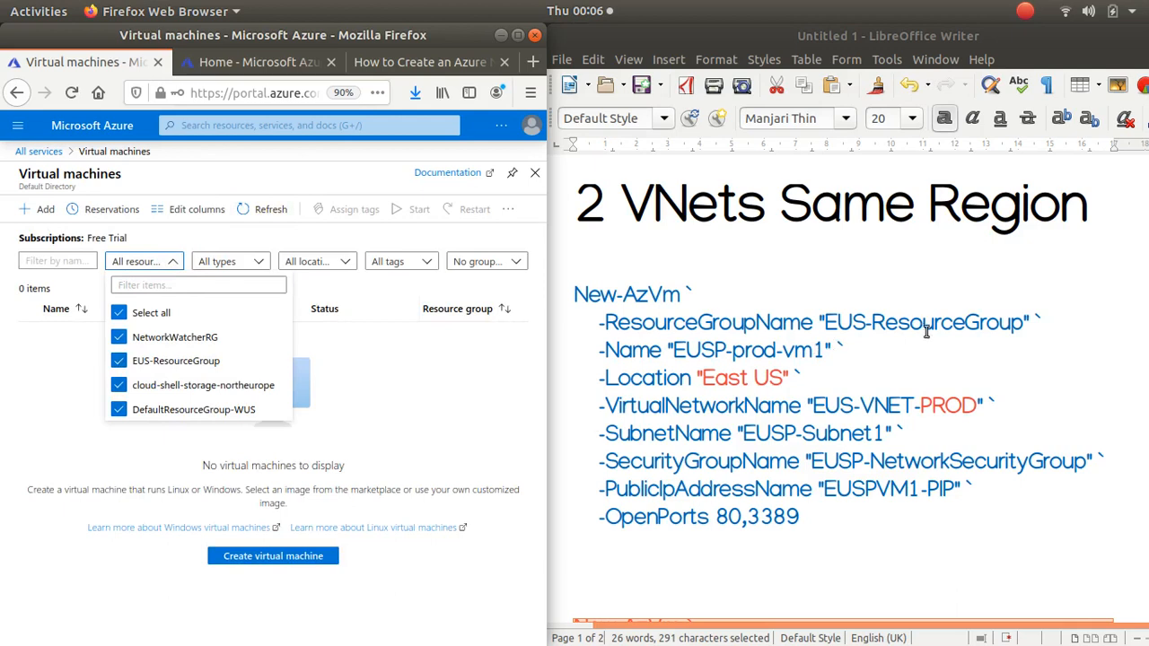
{"action": "left_click", "coordinate": [391, 389]}
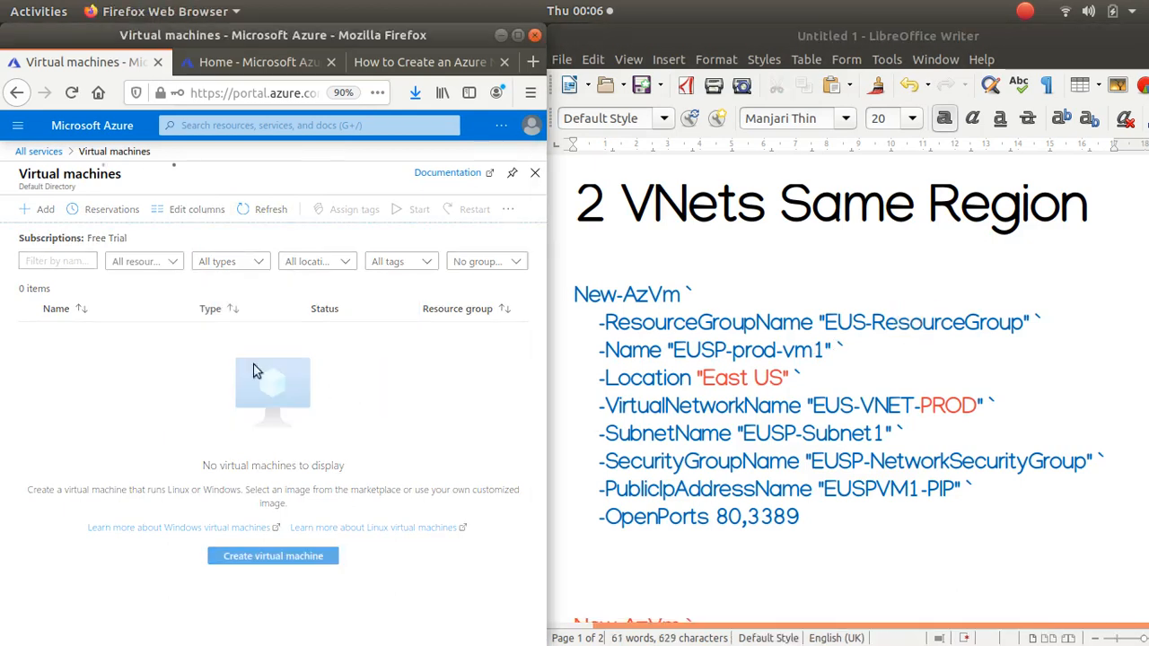
{"action": "left_click", "coordinate": [261, 211]}
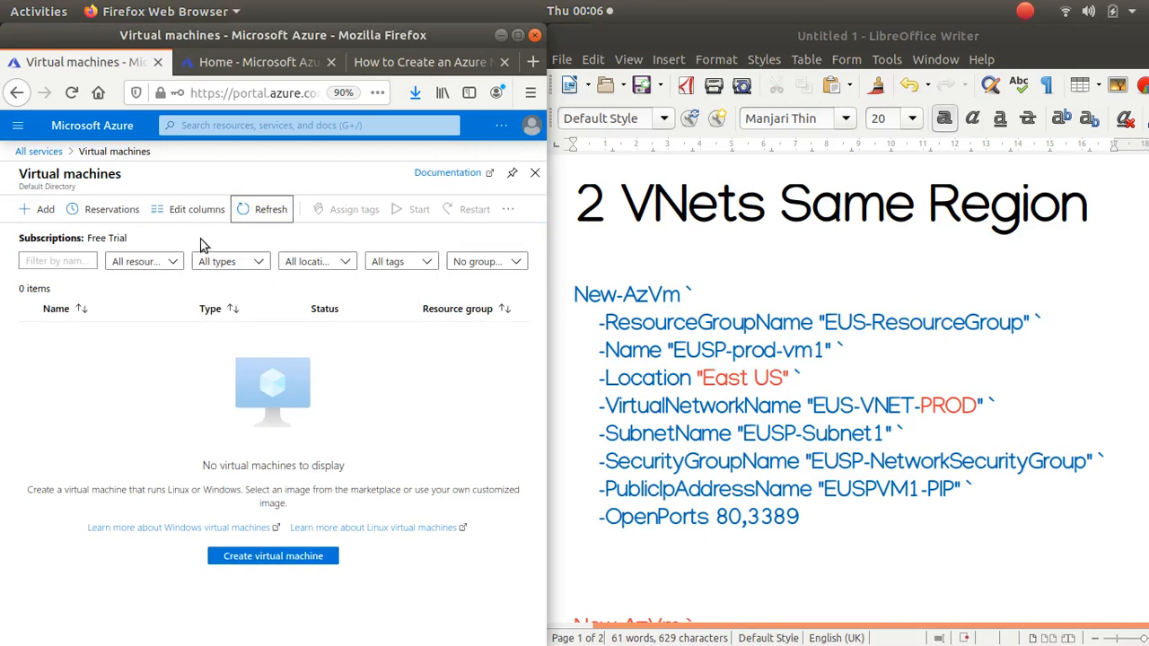
Return to the Cloud Shell session and list the home directory's contents with dir
{"action": "left_click", "coordinate": [228, 61]}
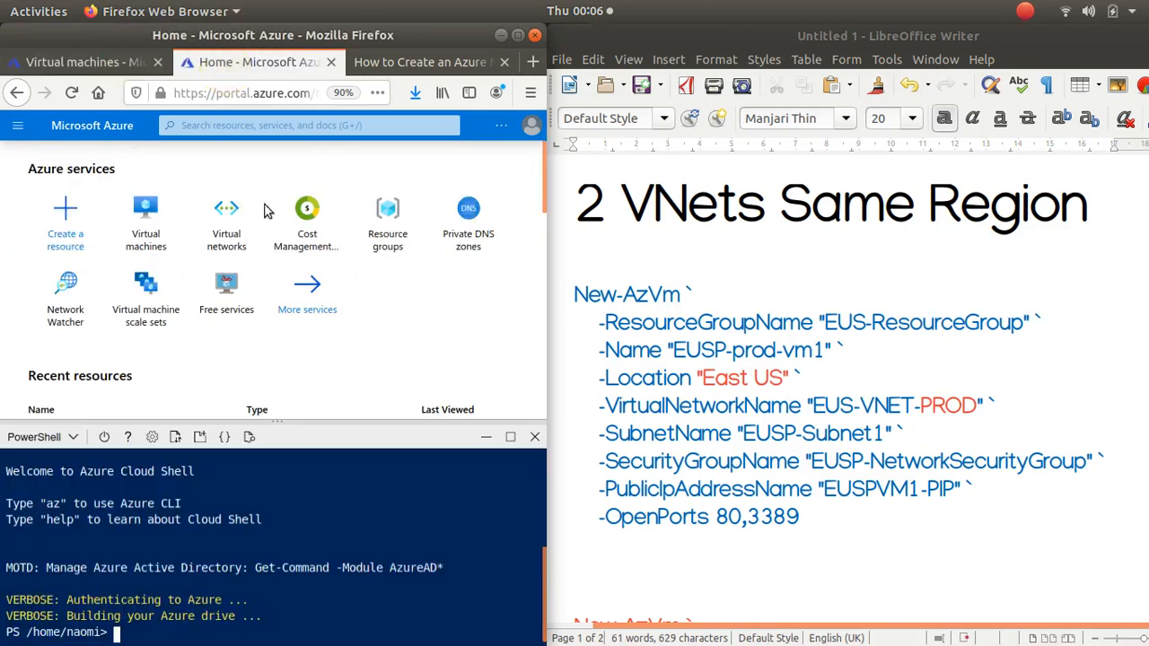
{"action": "left_click", "coordinate": [310, 607]}
{"action": "type", "text": "dir"}
{"action": "key", "text": "Return"}
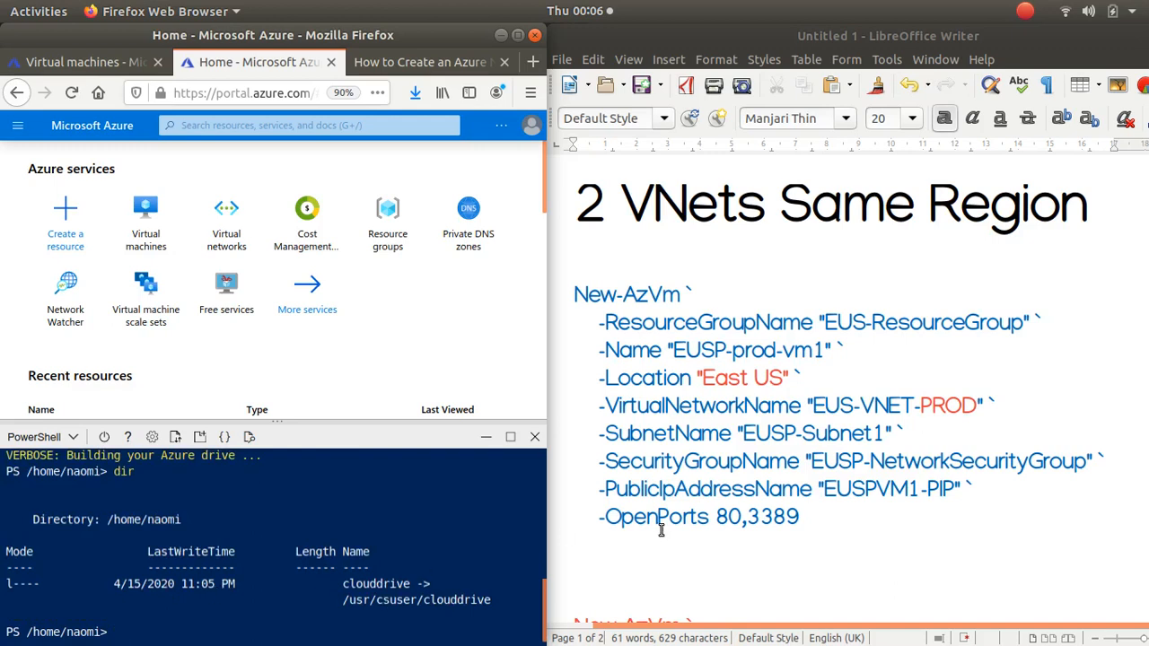
Review the resource group and machine name in the production New-AzVm command in the notes
{"action": "left_click", "coordinate": [660, 350]}
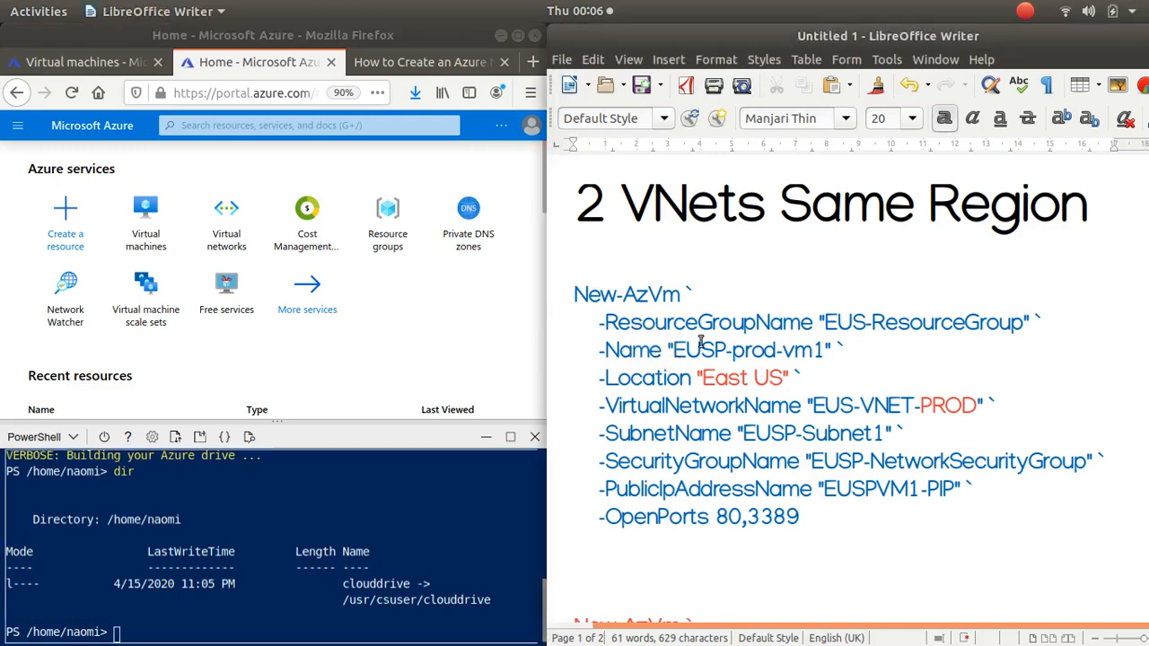
{"action": "left_click_drag", "start_coordinate": [851, 323], "coordinate": [1025, 347]}
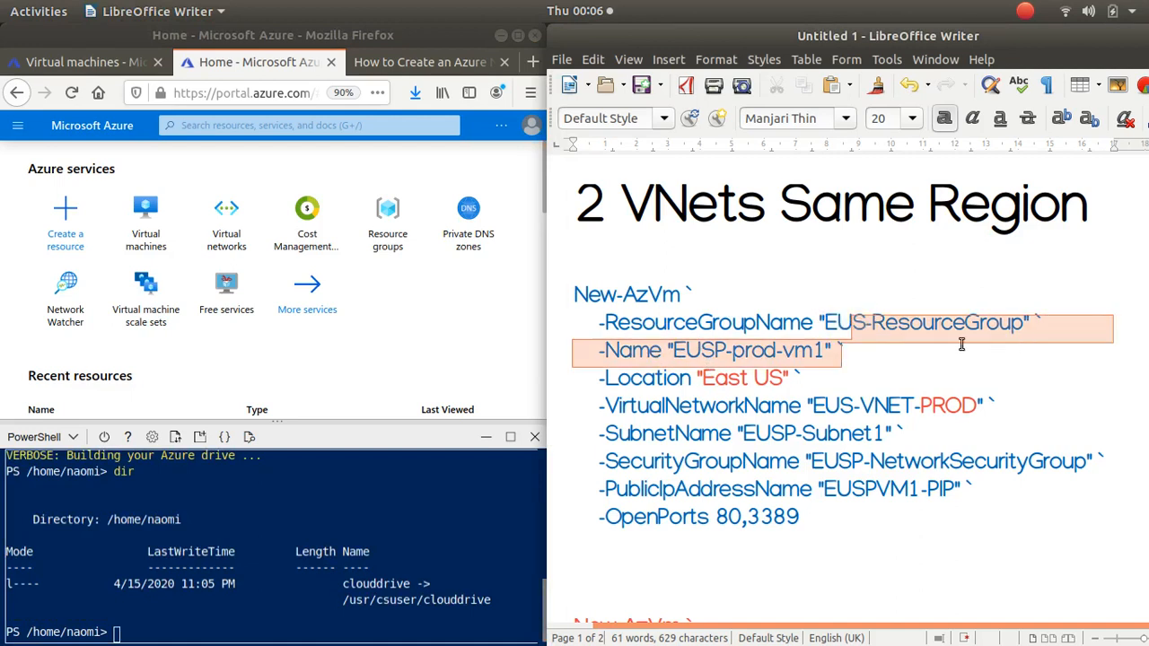
{"action": "left_click", "coordinate": [897, 334]}
{"action": "left_click_drag", "start_coordinate": [672, 350], "coordinate": [828, 351]}
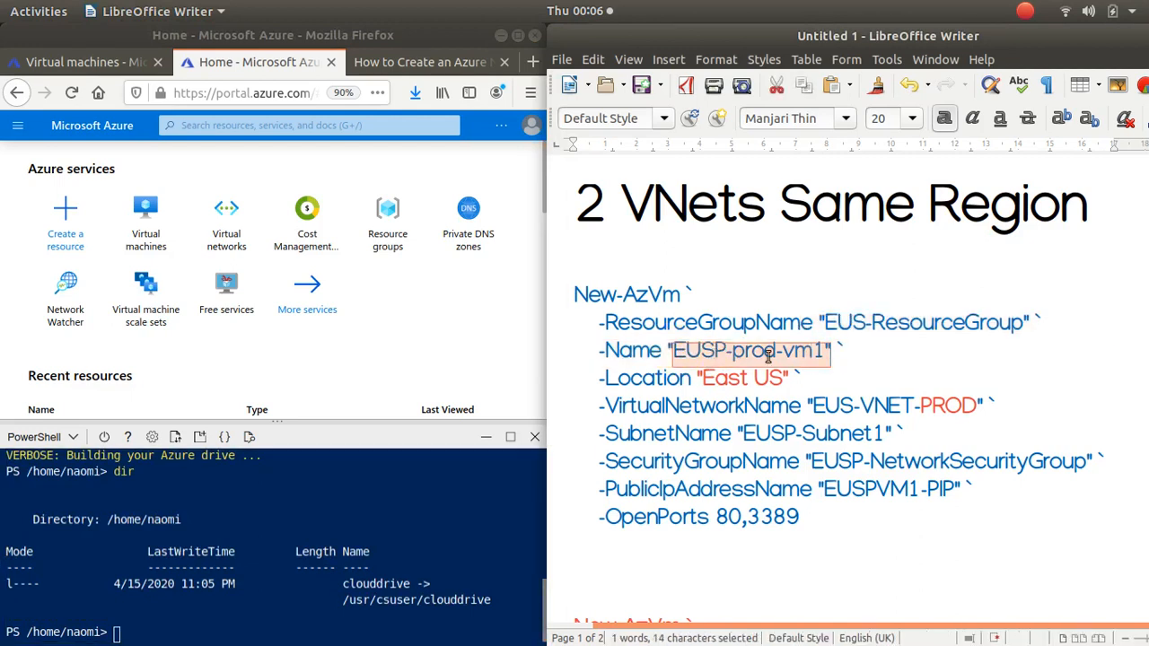
Examine the EUSD-dev-vm1 command's resource group, name, location, virtual network, security group and public IP parameters
{"action": "scroll", "coordinate": [804, 434], "scroll_direction": "down", "scroll_amount": 3}
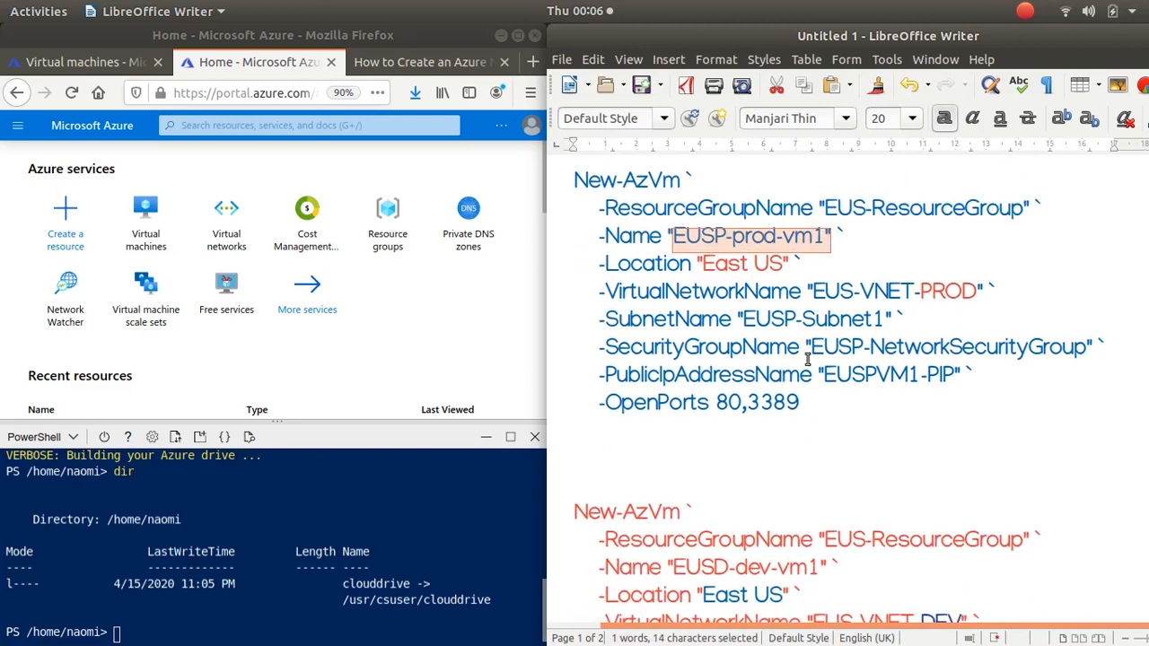
{"action": "scroll", "coordinate": [808, 359], "scroll_direction": "down", "scroll_amount": 6}
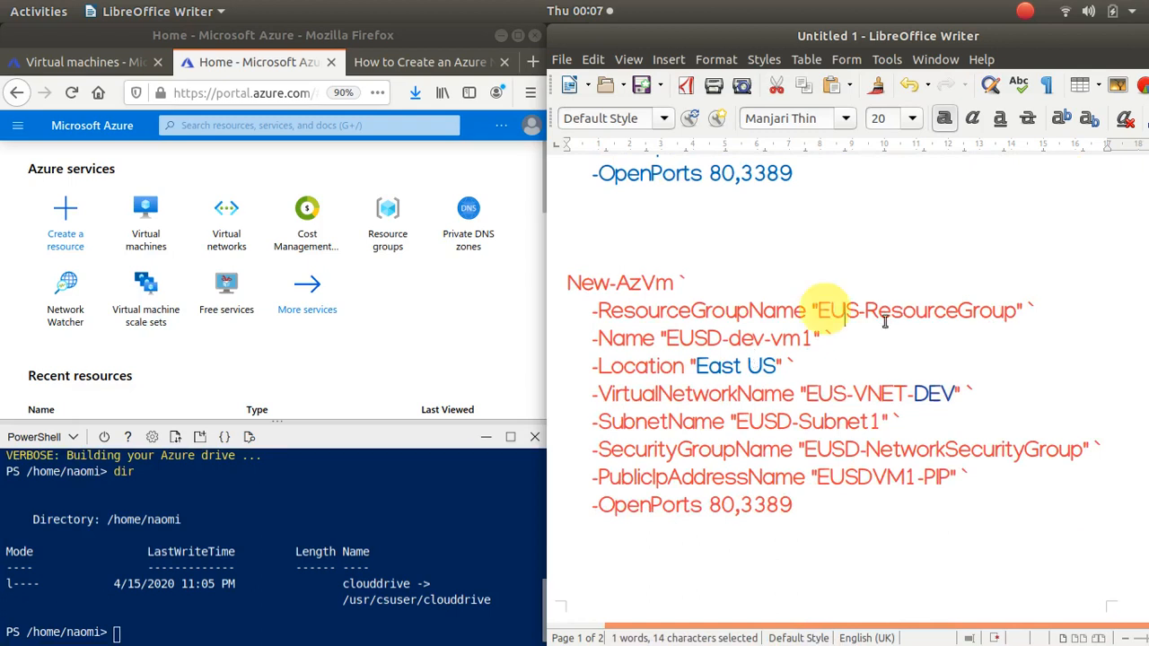
{"action": "left_click_drag", "start_coordinate": [824, 309], "coordinate": [982, 336]}
{"action": "left_click", "coordinate": [737, 318]}
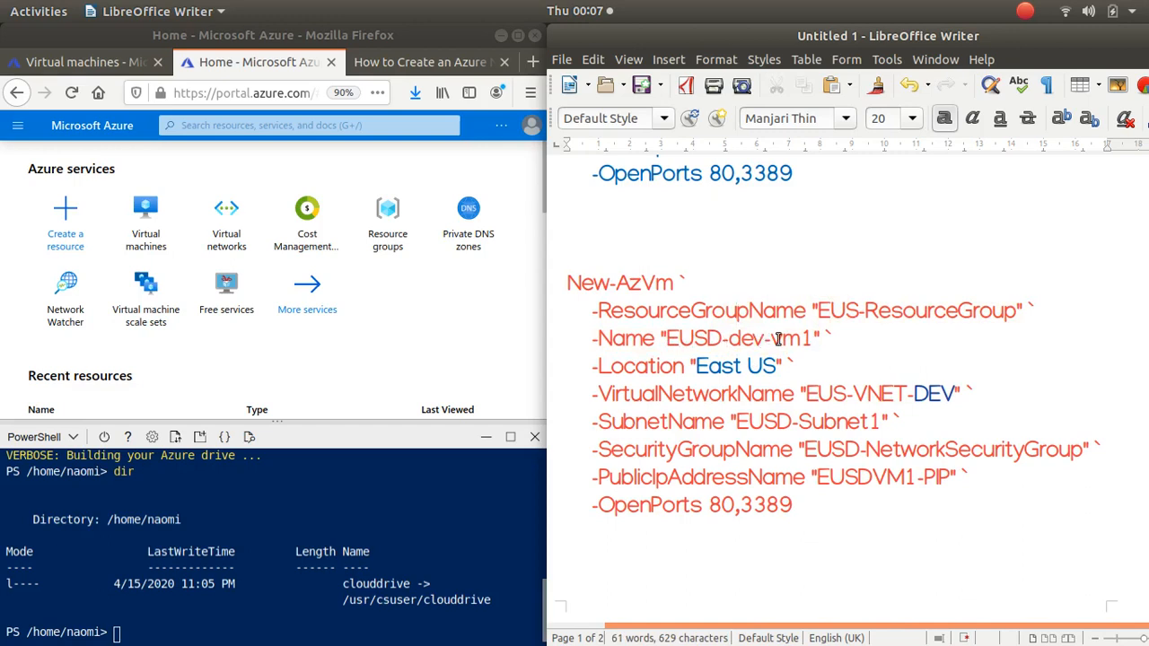
{"action": "left_click_drag", "start_coordinate": [801, 339], "coordinate": [894, 395]}
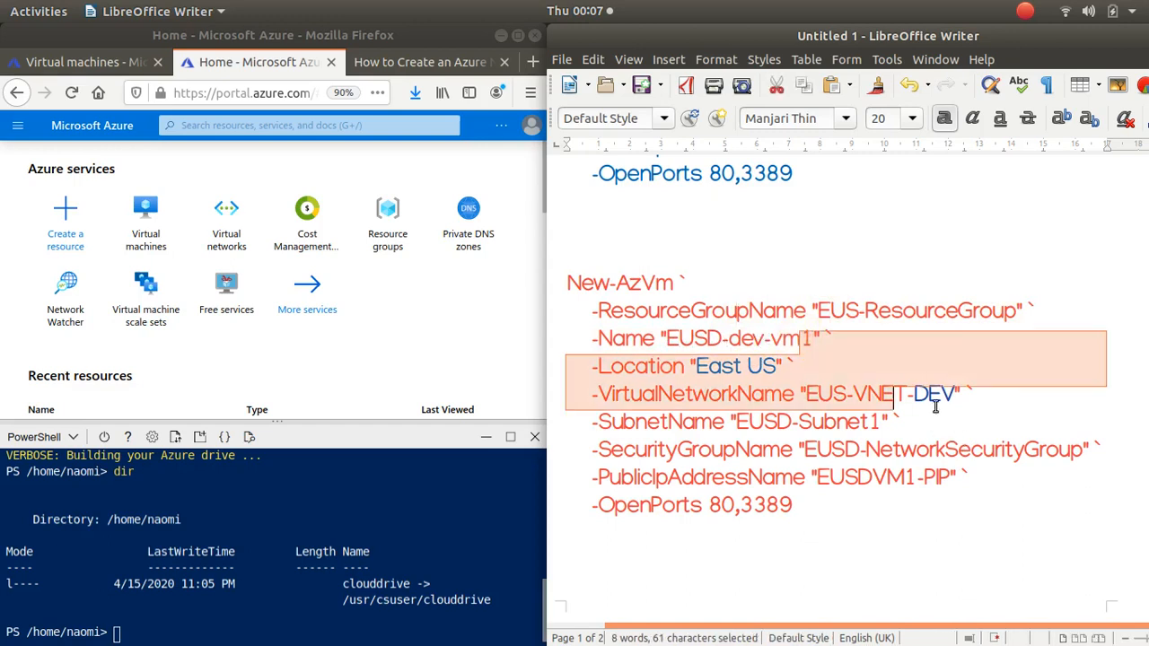
{"action": "left_click", "coordinate": [932, 399]}
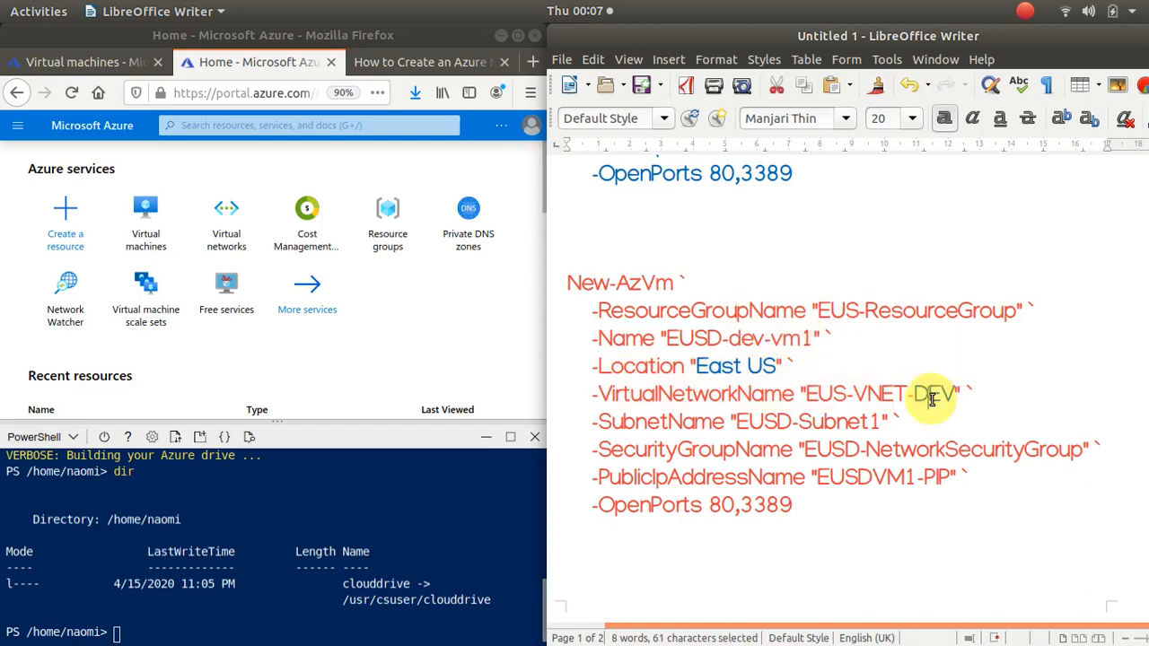
{"action": "left_click", "coordinate": [849, 455]}
{"action": "left_click", "coordinate": [886, 477]}
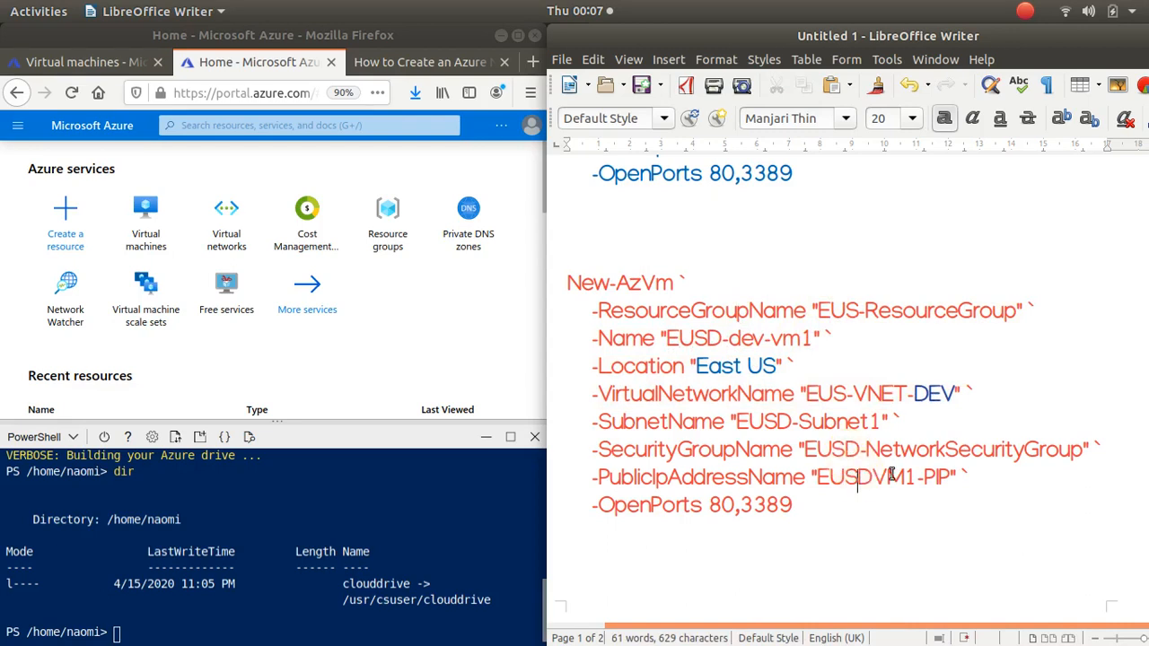
{"action": "left_click", "coordinate": [957, 479]}
Copy the EUSD-dev-vm1 New-AzVm command from the notes into the Cloud Shell session and run it
{"action": "left_click_drag", "start_coordinate": [567, 286], "coordinate": [801, 518]}
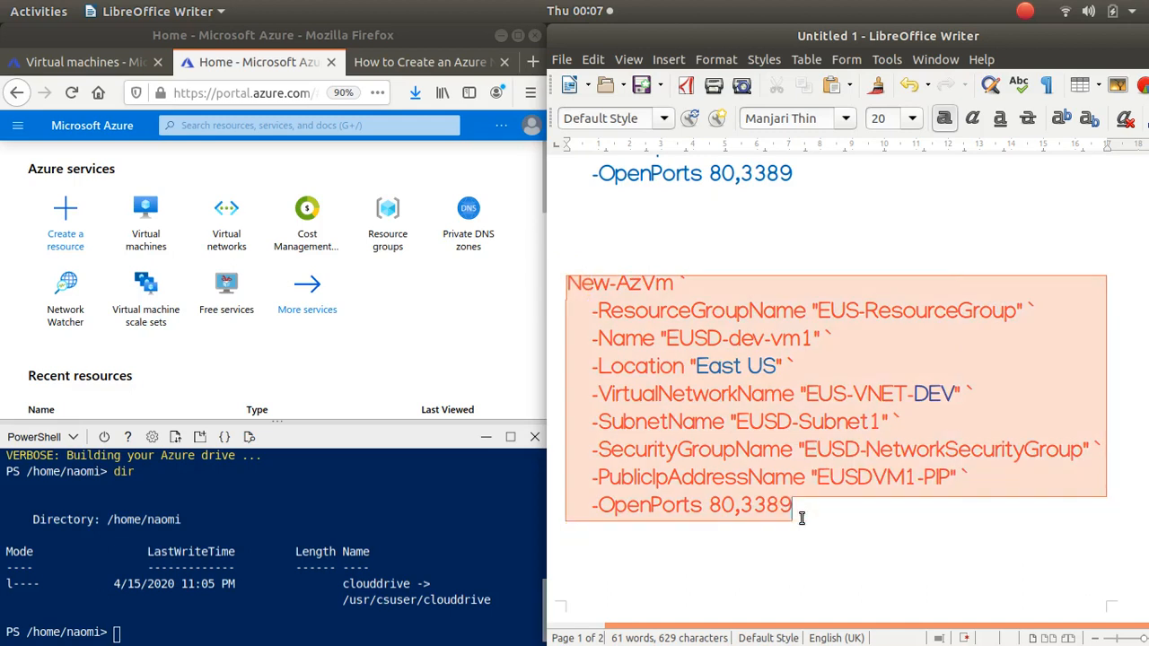
{"action": "right_click", "coordinate": [758, 415]}
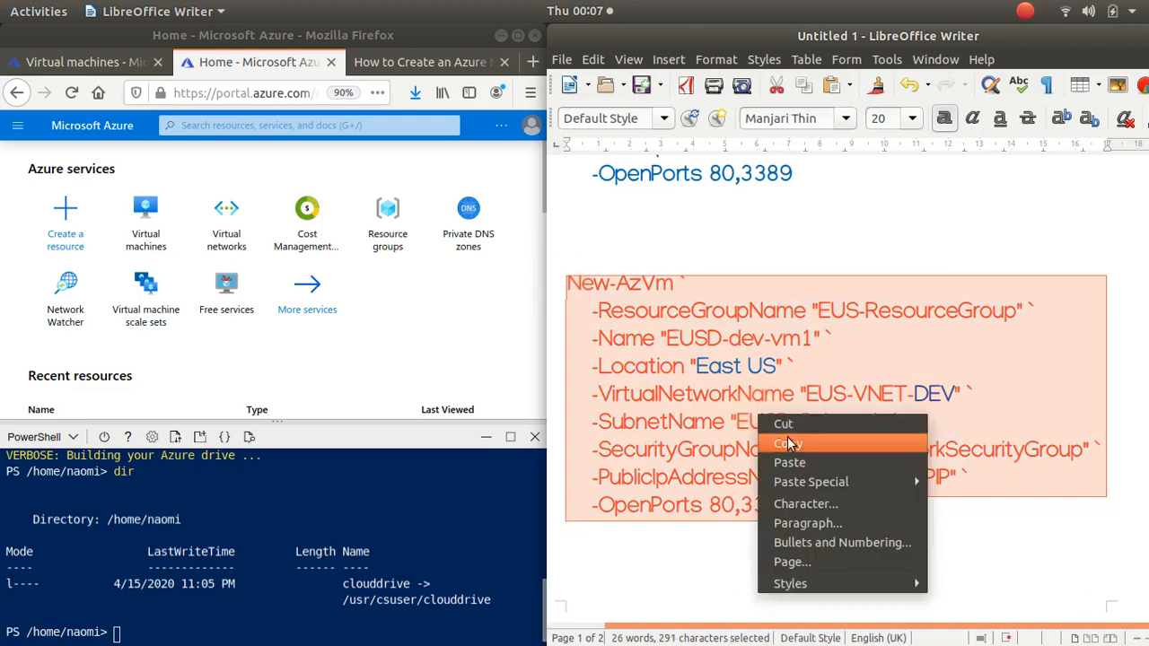
{"action": "left_click", "coordinate": [789, 439]}
{"action": "left_click", "coordinate": [254, 635]}
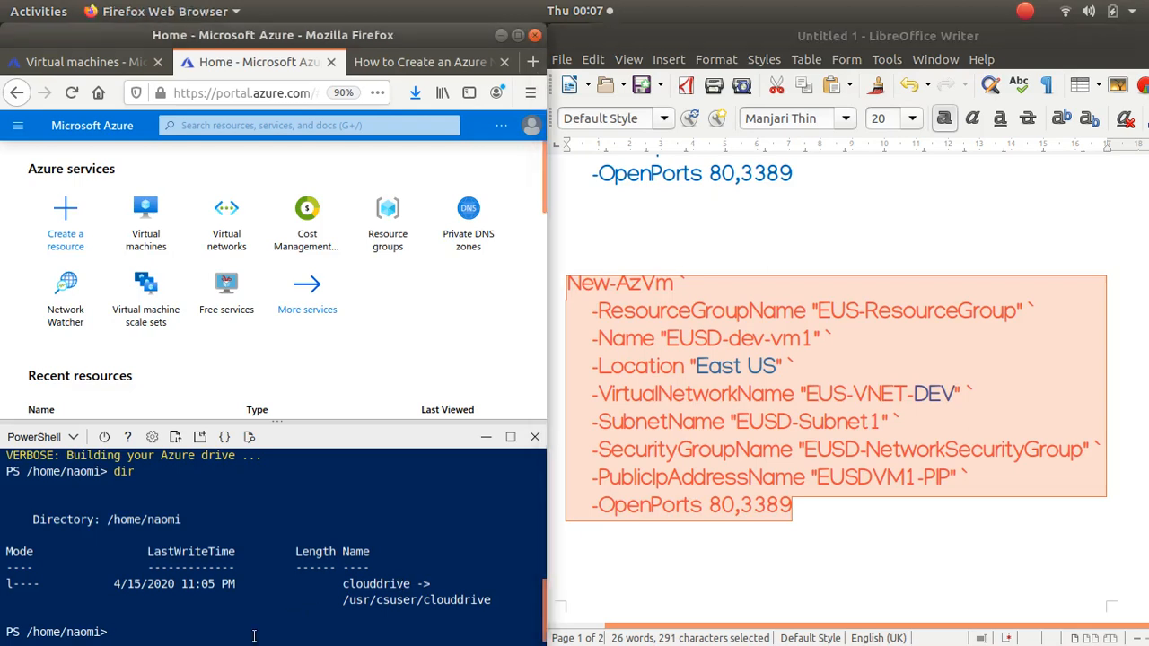
{"action": "right_click", "coordinate": [254, 635]}
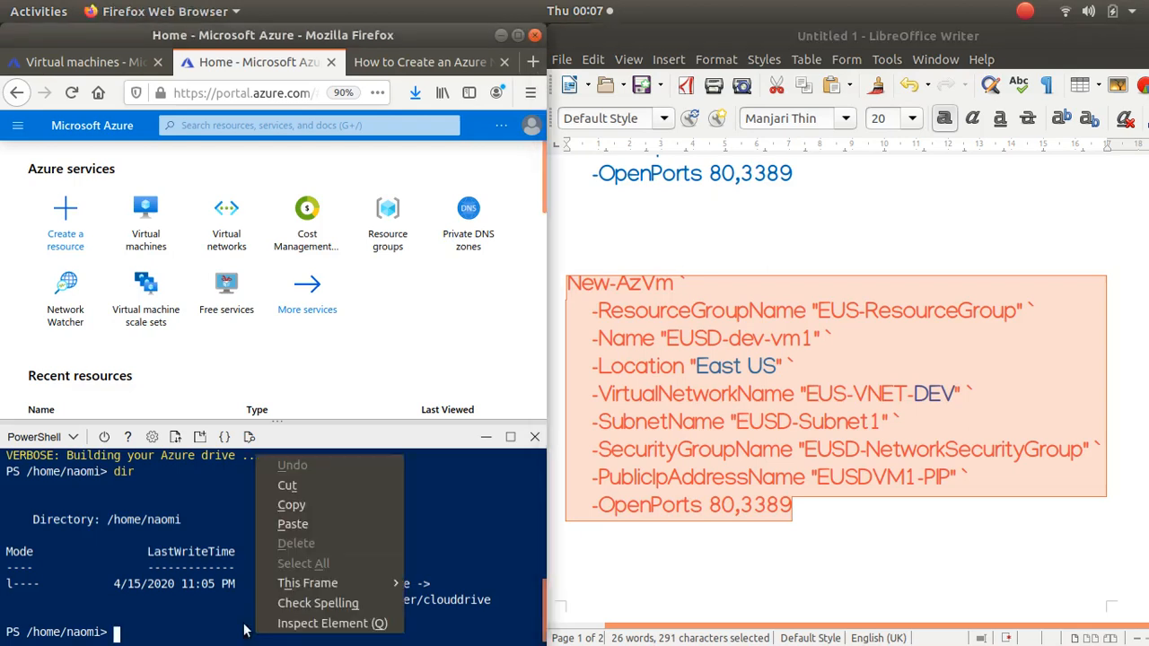
{"action": "left_click", "coordinate": [292, 524]}
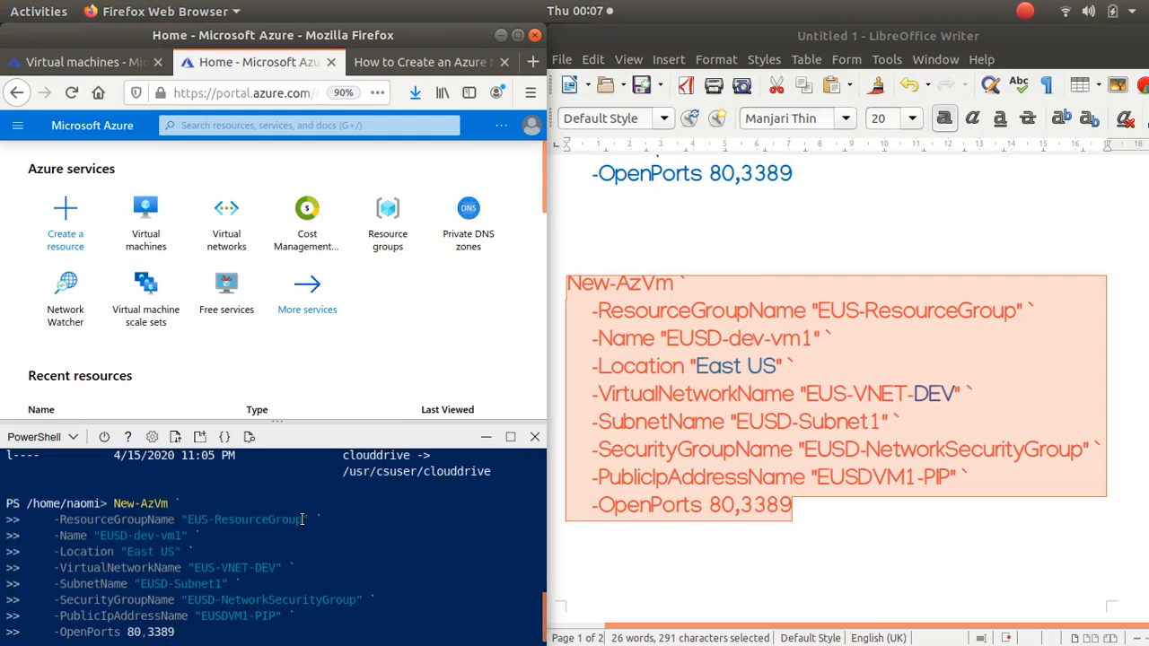
{"action": "key", "text": "Return"}
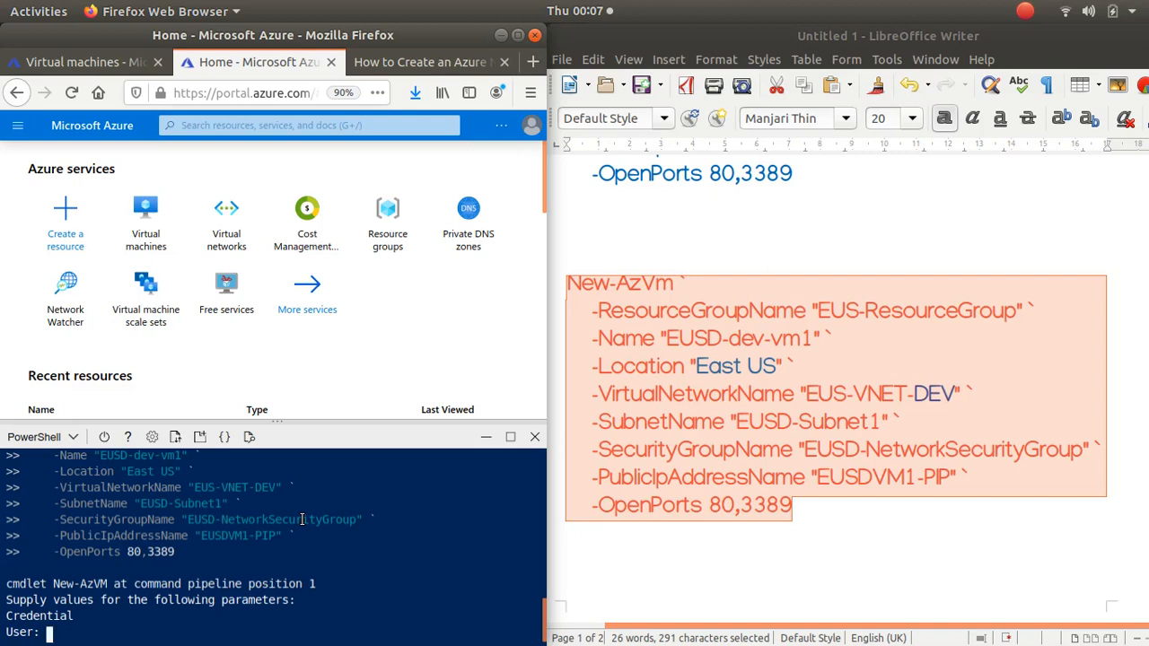
Supply the credential for the new machine with user eusadmin and the account password, starting the deployment
{"action": "type", "text": "eusadmin"}
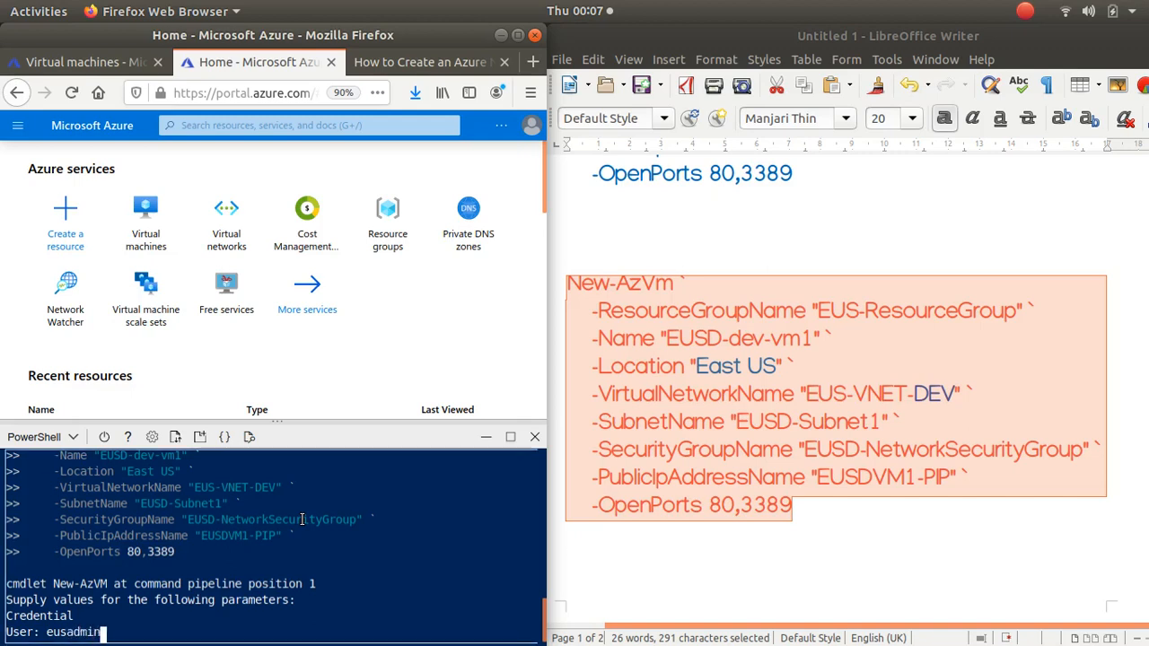
{"action": "key", "text": "Return"}
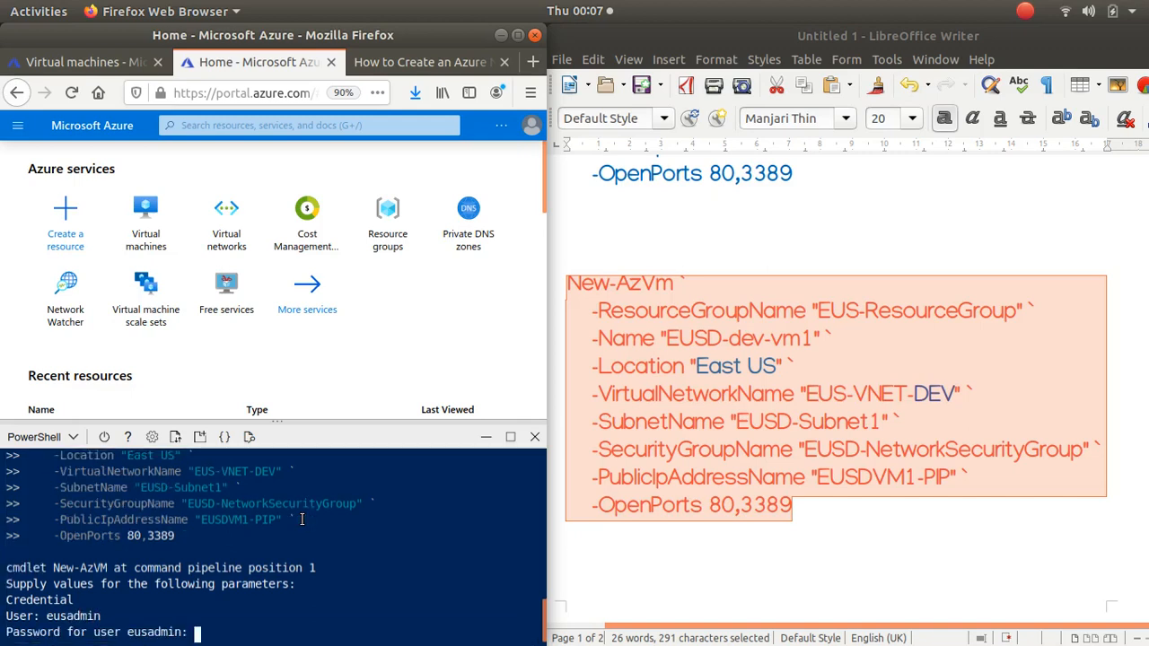
{"action": "type", "text": "********"}
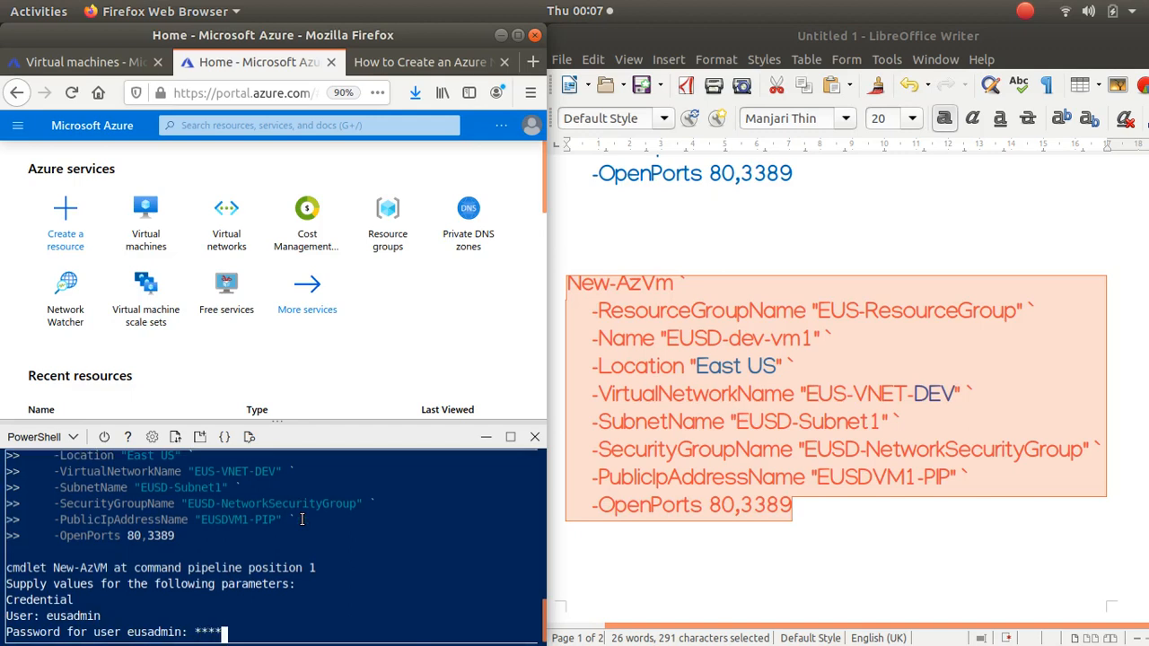
{"action": "type", "text": "**"}
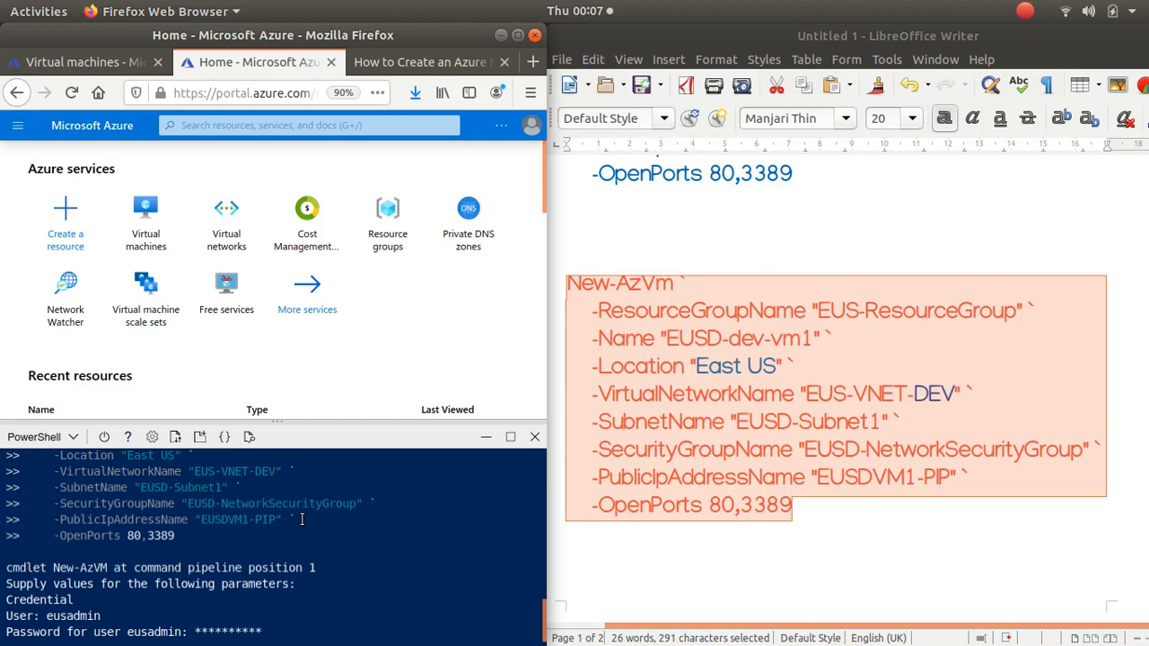
{"action": "type", "text": "*"}
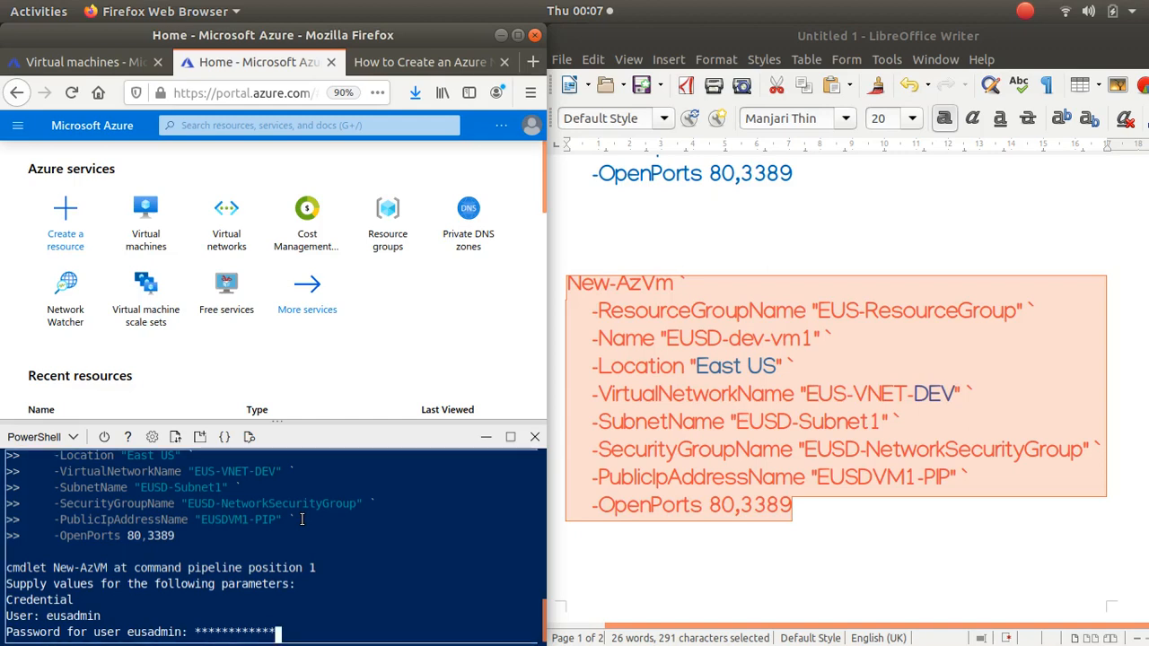
{"action": "type", "text": "*"}
{"action": "key", "text": "Return"}
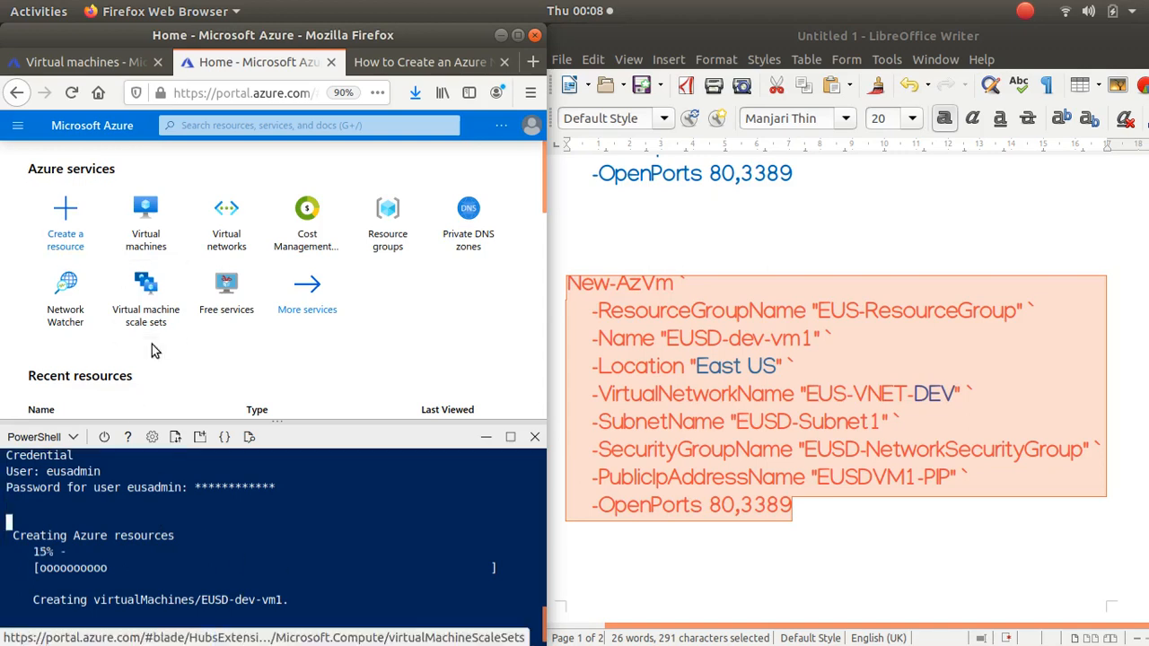
Refresh the Virtual machines list, open EUSP-prod-vm1 and stop it without reserving its public IP address
{"action": "left_click", "coordinate": [117, 62]}
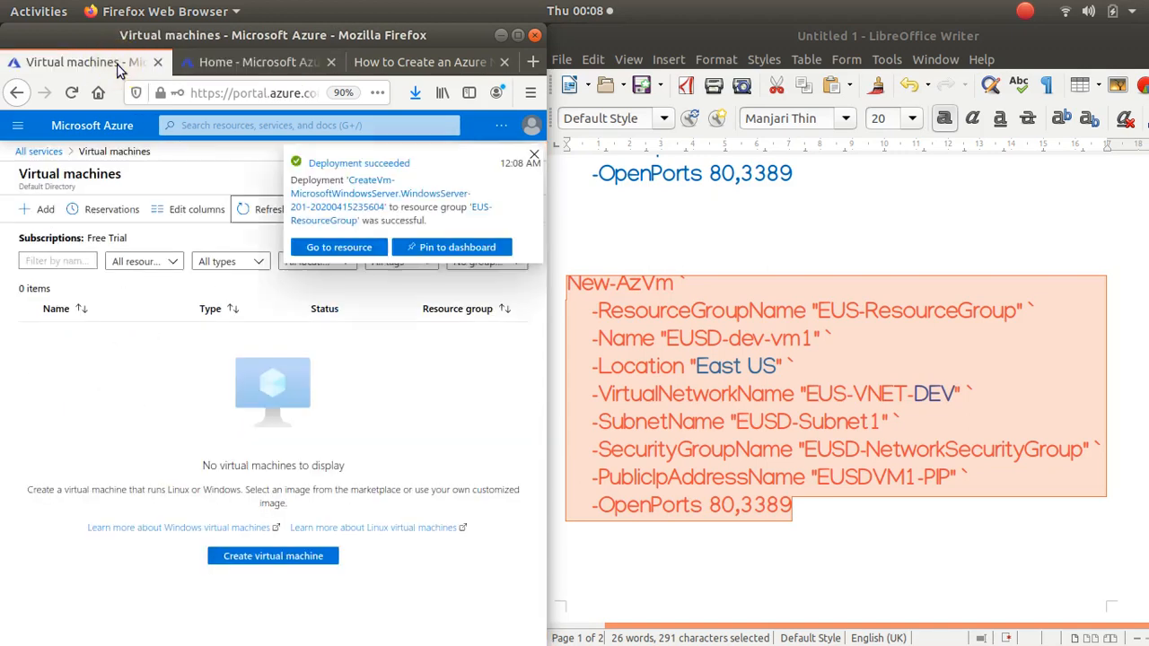
{"action": "left_click", "coordinate": [257, 209]}
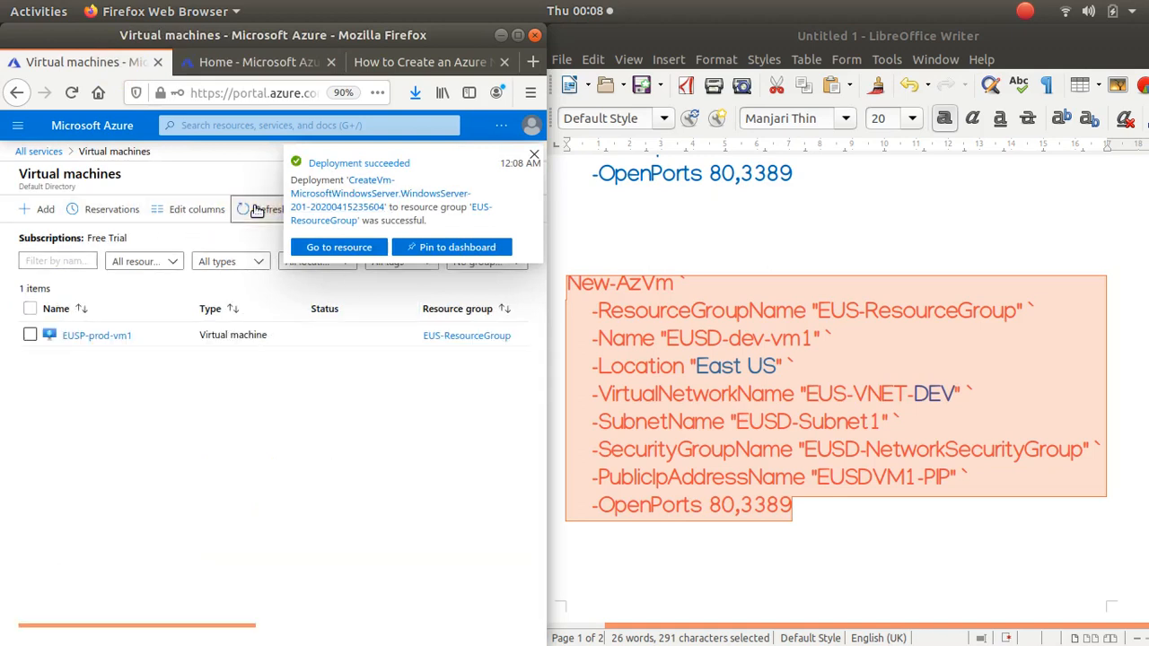
{"action": "left_click", "coordinate": [83, 335]}
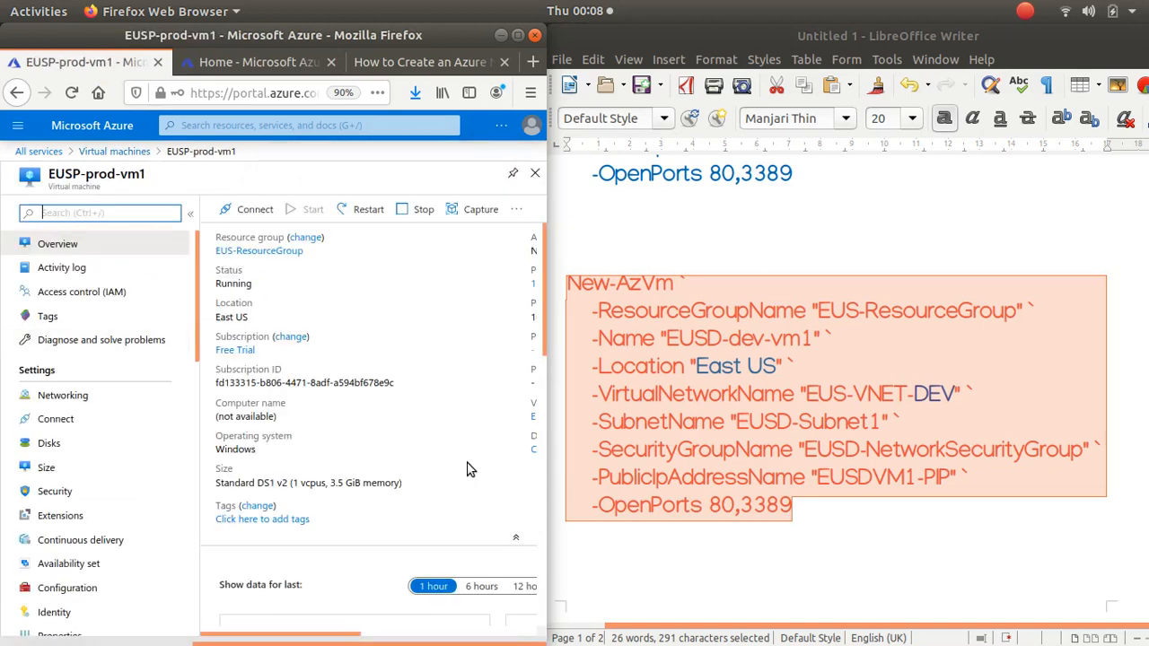
{"action": "left_click", "coordinate": [426, 212]}
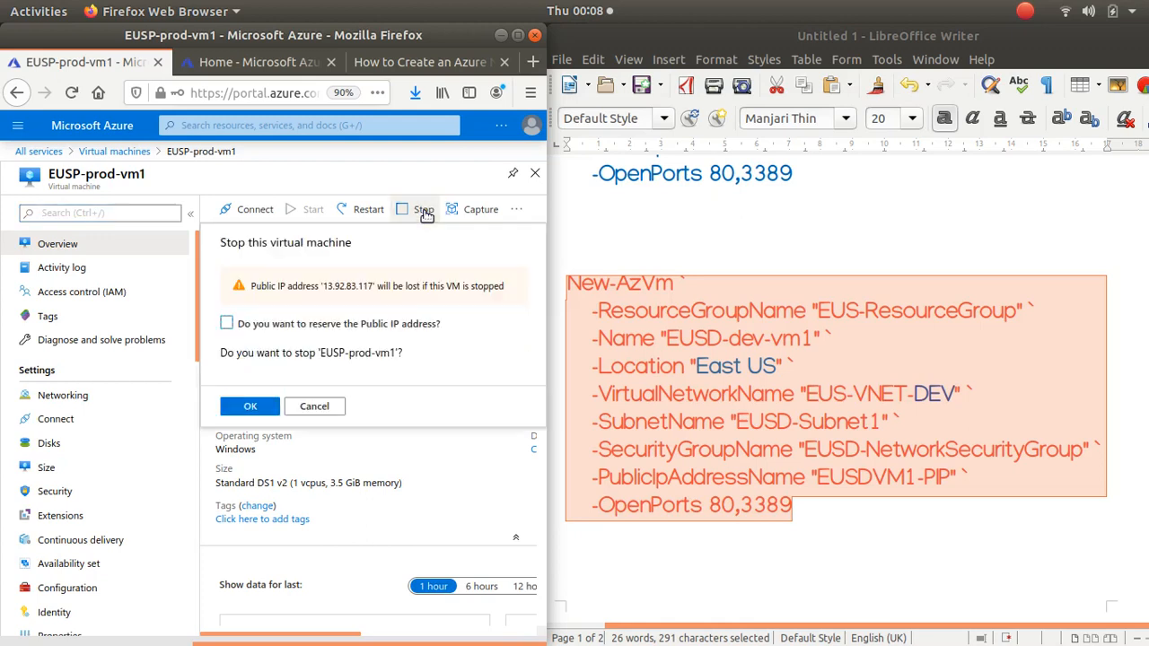
{"action": "left_click", "coordinate": [256, 406]}
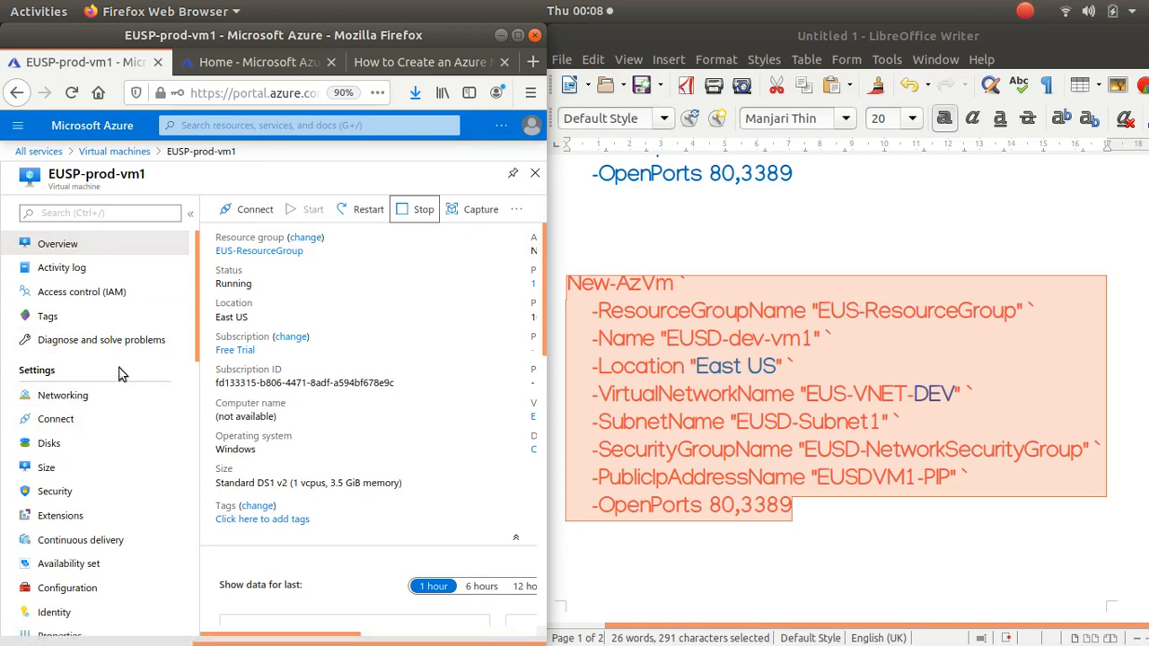
Open the Virtual networks list from the Networking category of All services
{"action": "left_click", "coordinate": [40, 151]}
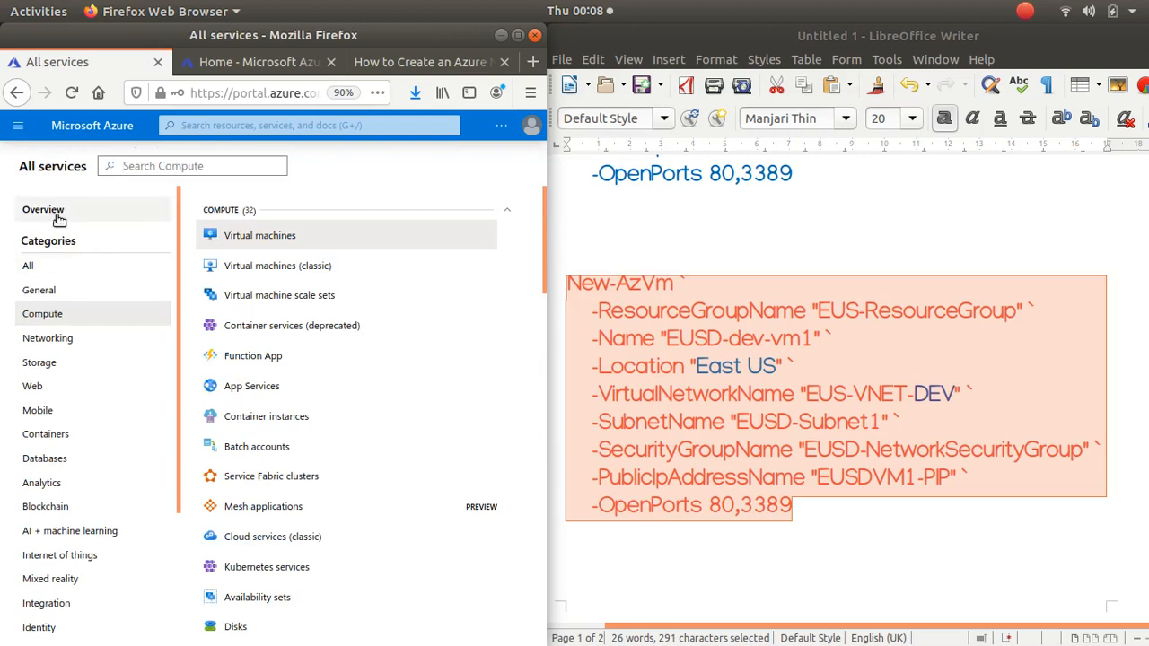
{"action": "left_click", "coordinate": [17, 125]}
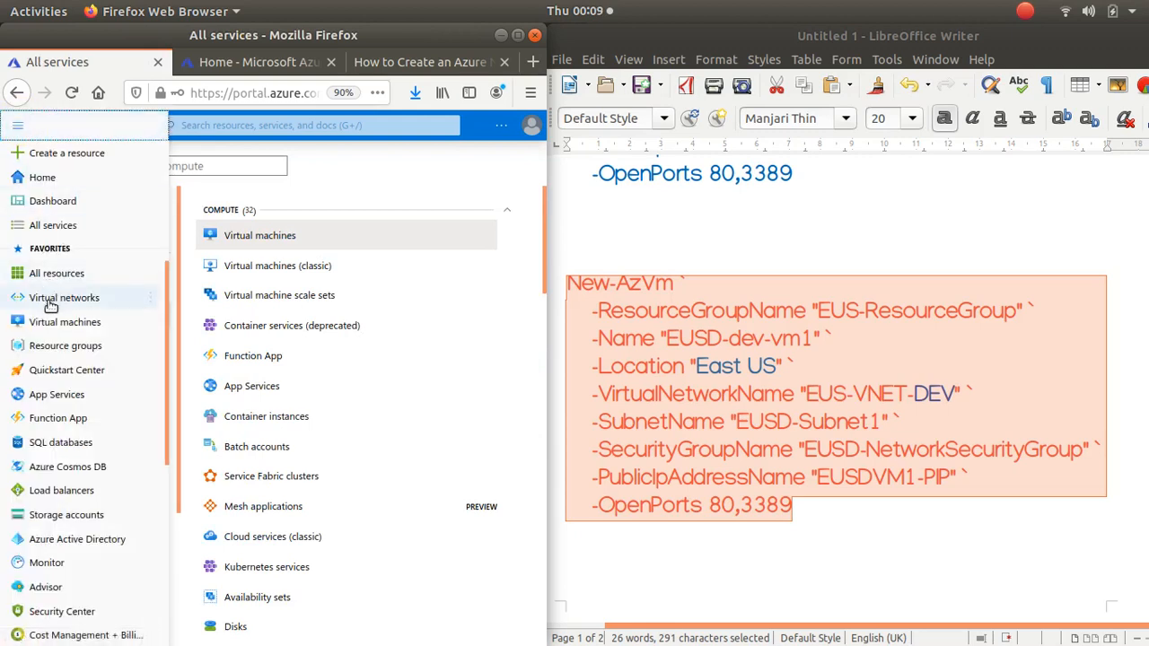
{"action": "left_click", "coordinate": [41, 227]}
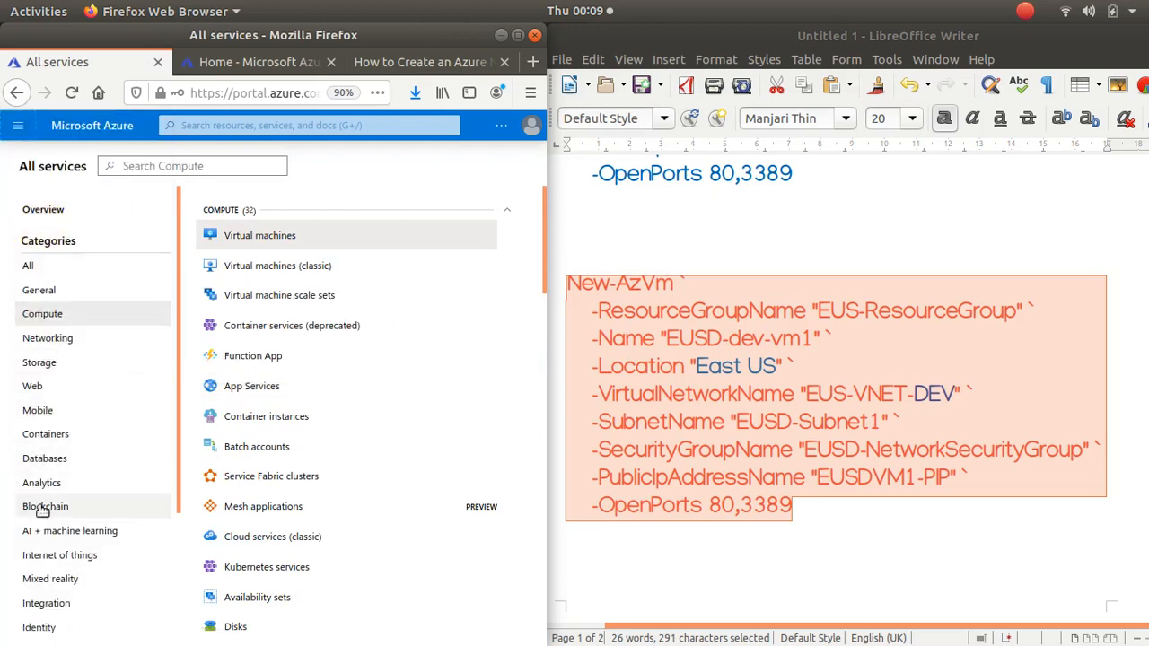
{"action": "left_click", "coordinate": [41, 338]}
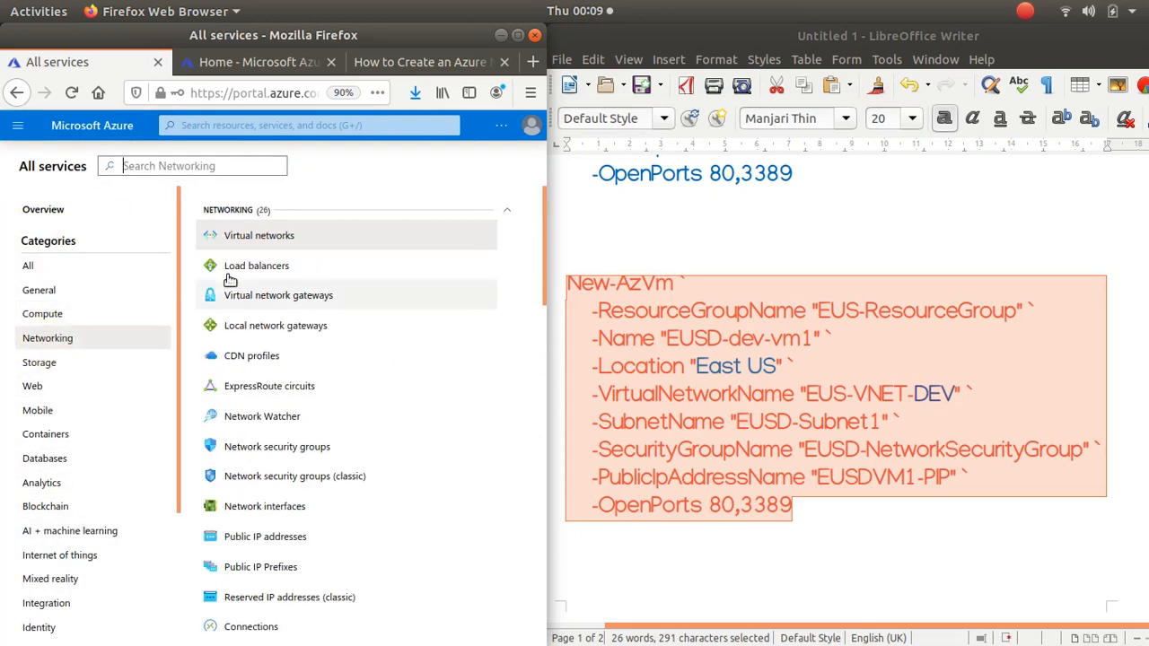
{"action": "left_click", "coordinate": [239, 235]}
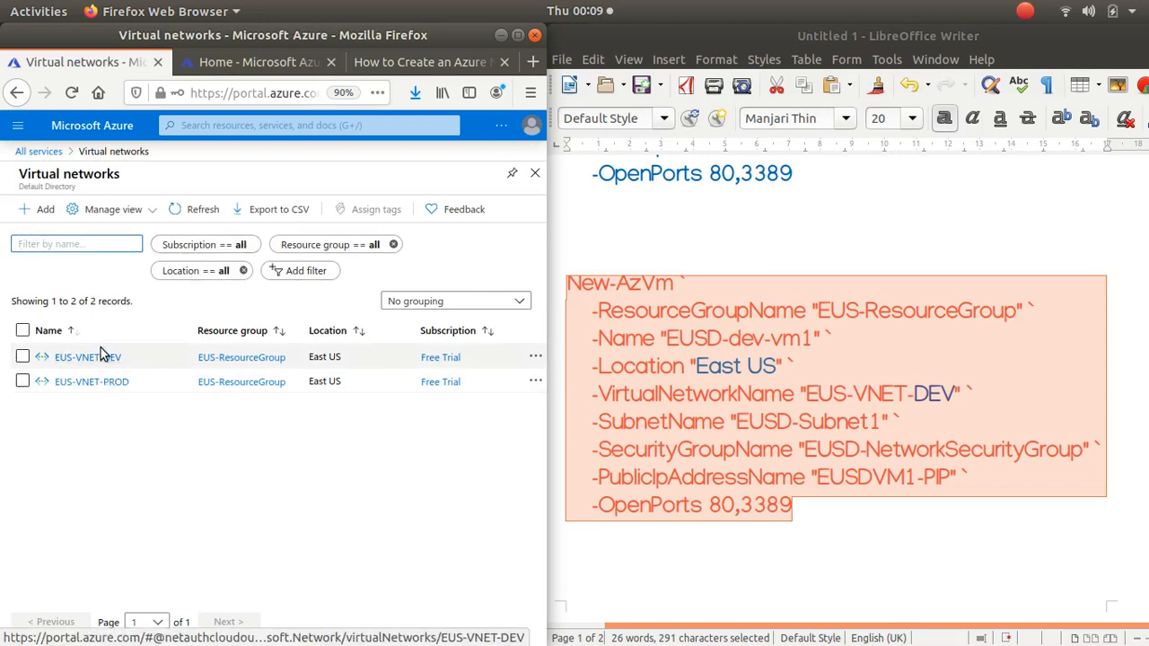
Open the topology diagram of EUS-VNET-PROD and widen the browser window to show it in full
{"action": "left_click", "coordinate": [101, 386]}
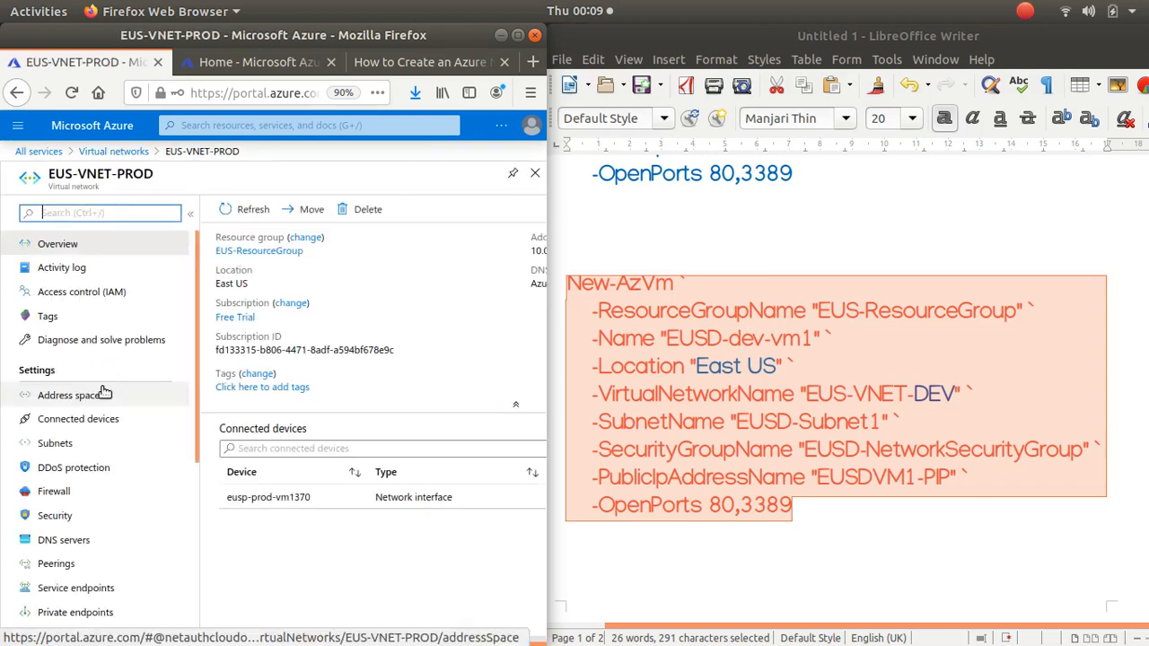
{"action": "scroll", "coordinate": [73, 485], "scroll_direction": "down", "scroll_amount": 3}
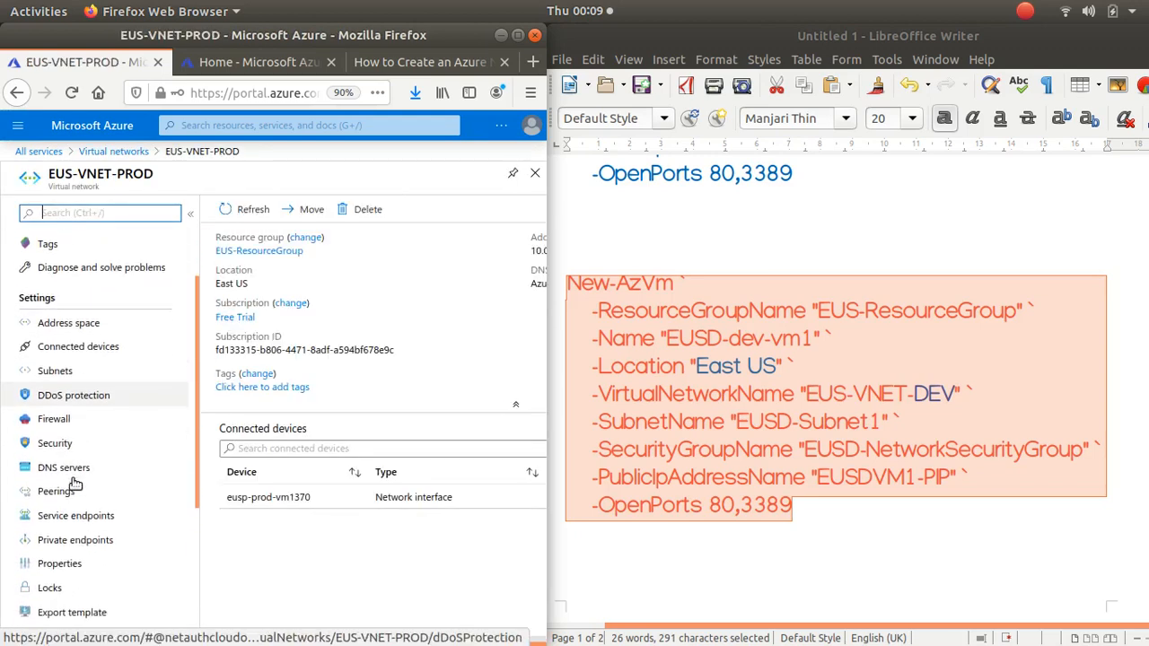
{"action": "scroll", "coordinate": [75, 484], "scroll_direction": "down", "scroll_amount": 3}
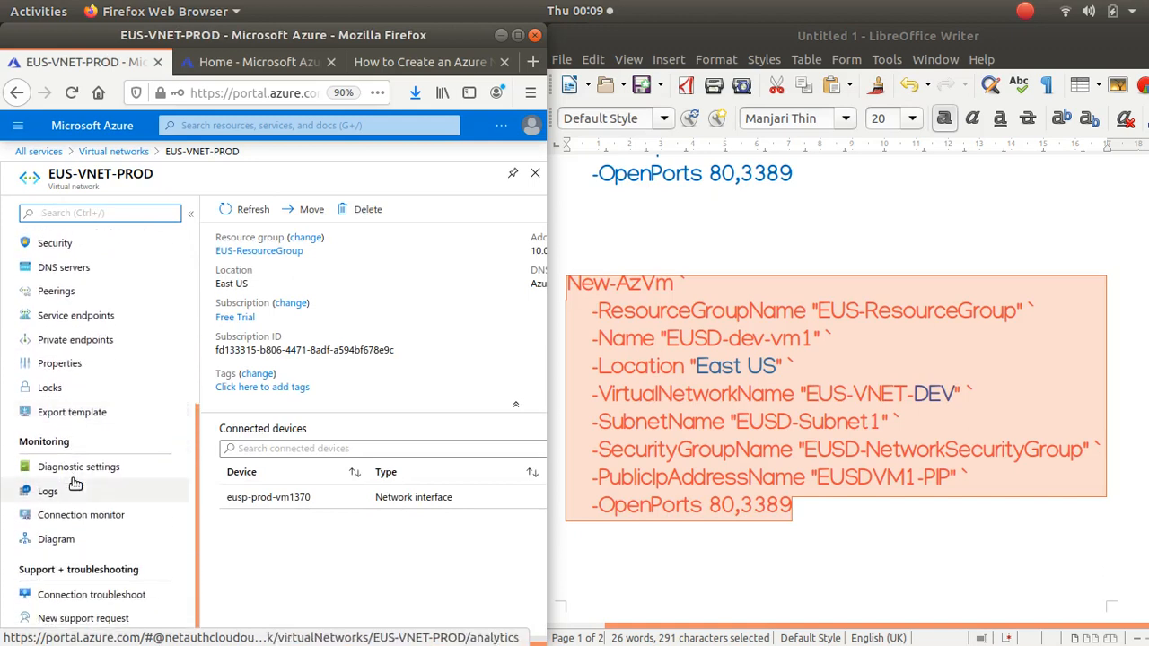
{"action": "left_click", "coordinate": [50, 540]}
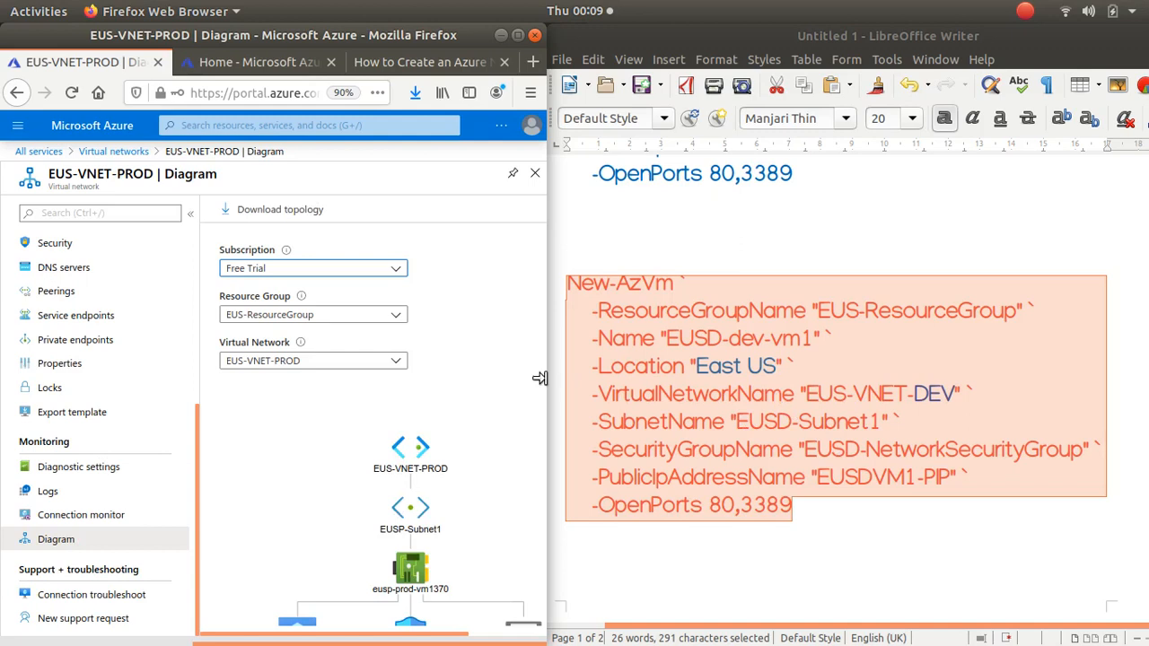
{"action": "left_click_drag", "start_coordinate": [544, 379], "coordinate": [985, 407]}
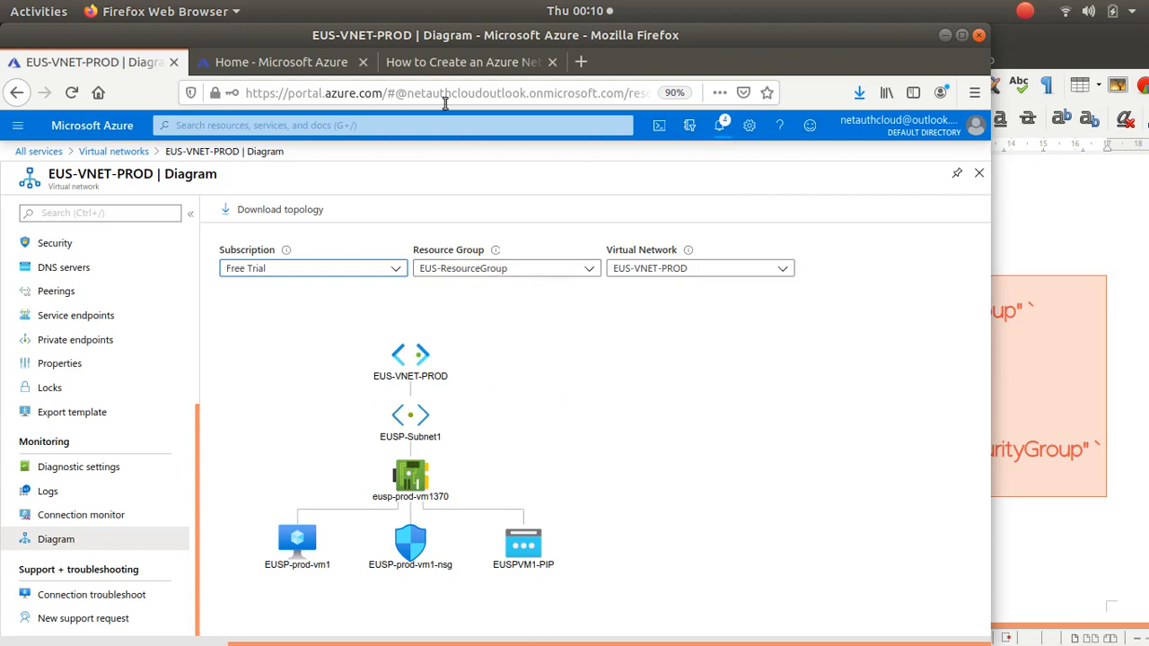
Check the portal notifications and the EUSD-dev-vm1 creation progress in Cloud Shell, returning to the EUS-VNET-PROD diagram
{"action": "left_click", "coordinate": [720, 127]}
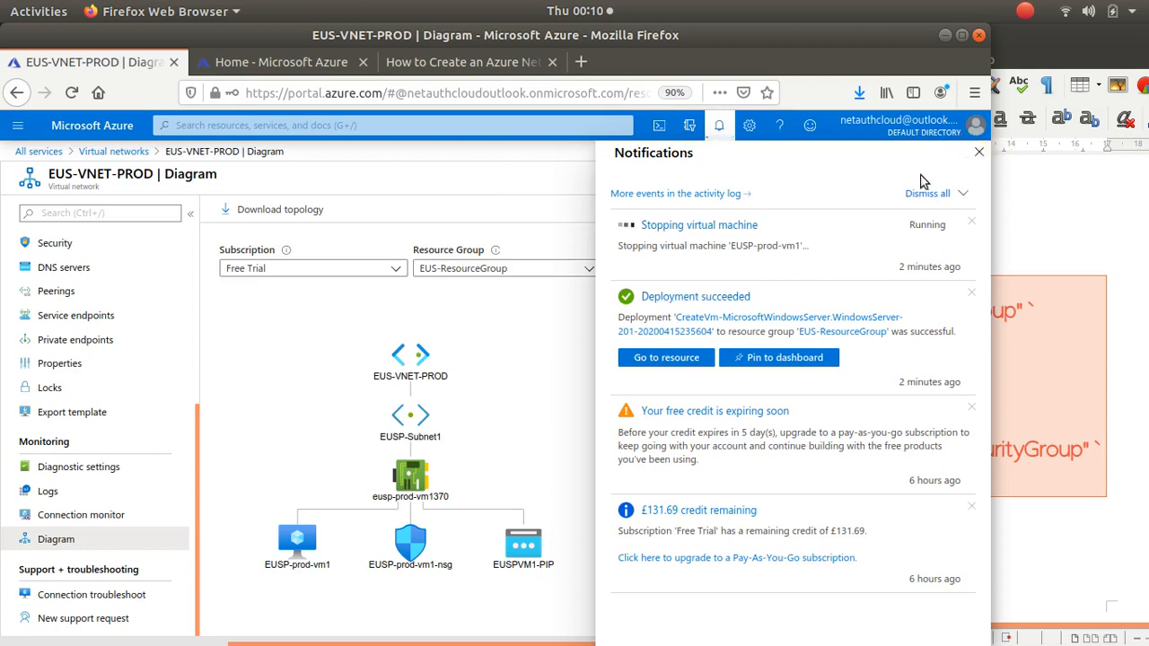
{"action": "left_click", "coordinate": [980, 154]}
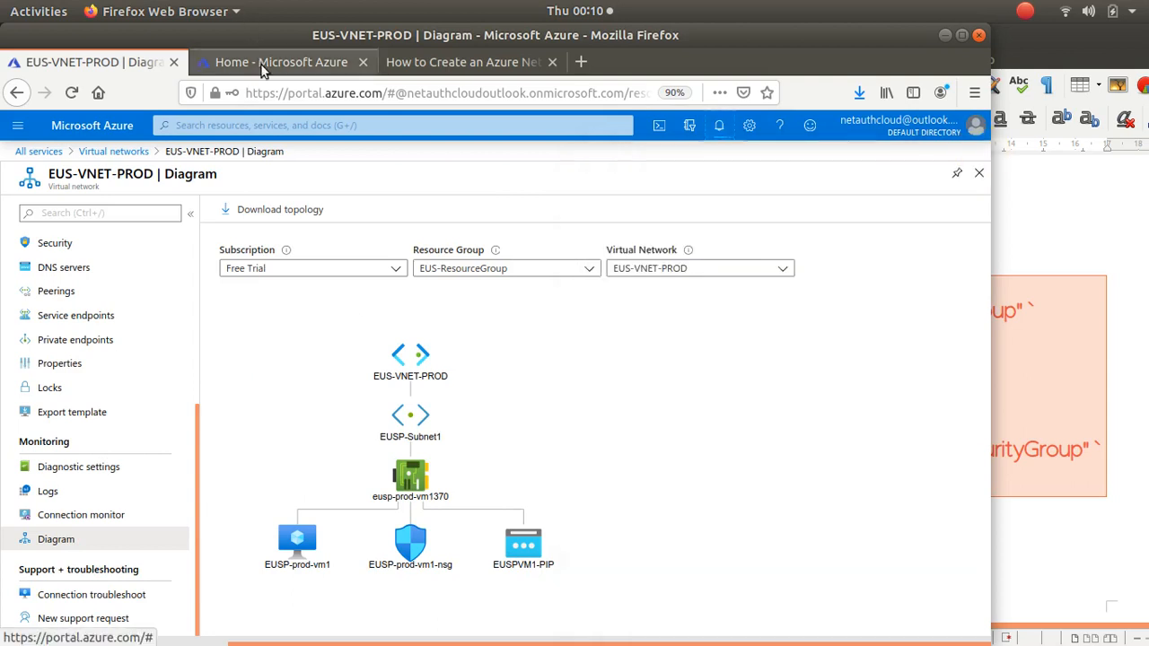
{"action": "left_click", "coordinate": [256, 62]}
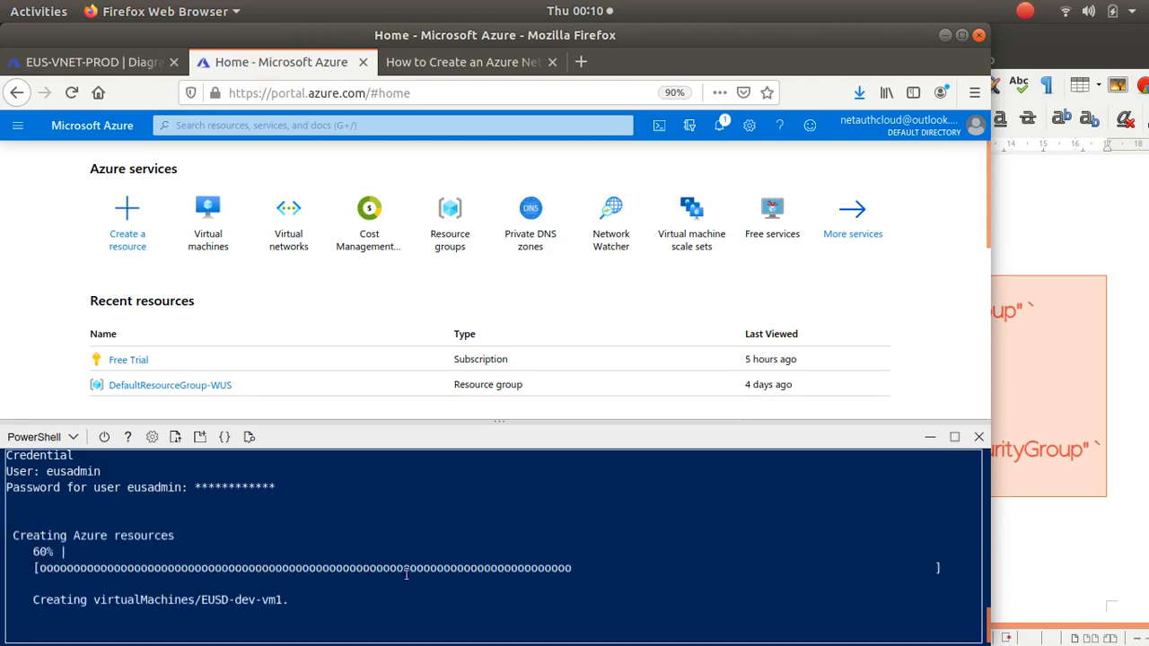
{"action": "left_click", "coordinate": [132, 64]}
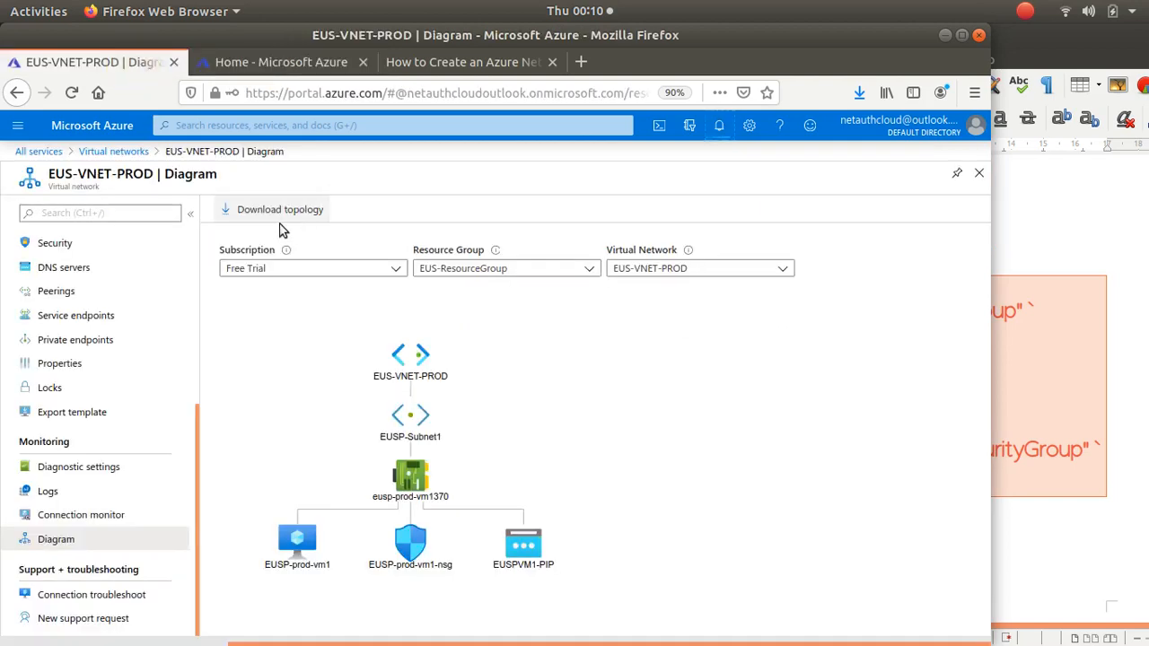
Request the topology download for EUS-VNET-PROD and reload its diagram page
{"action": "left_click", "coordinate": [308, 215]}
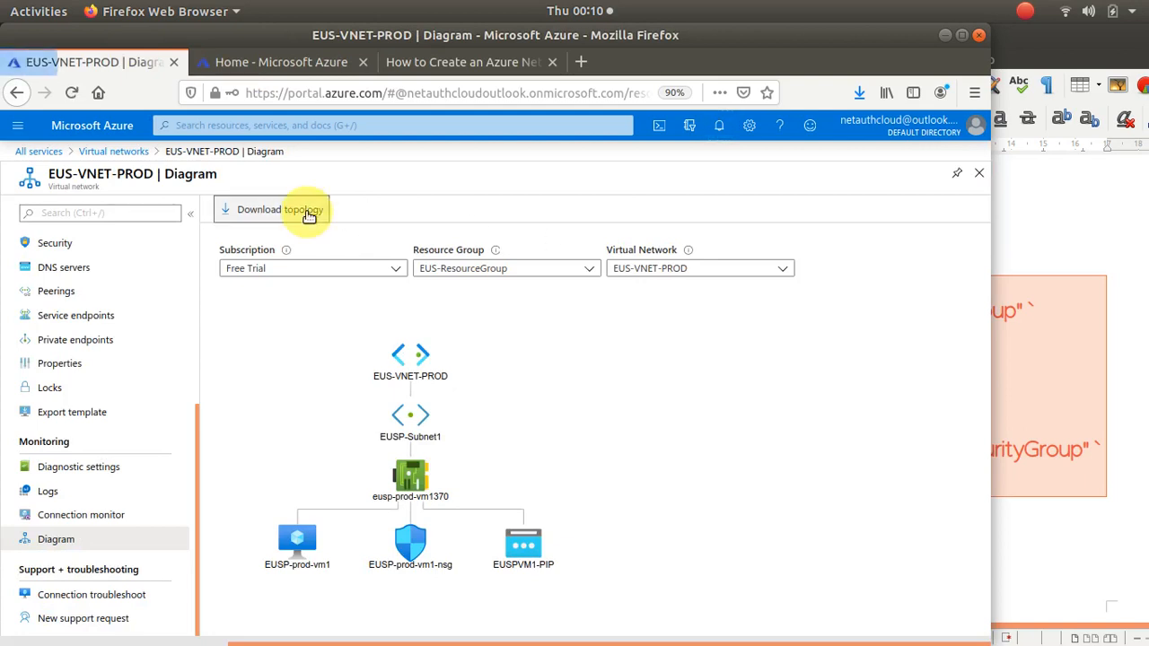
{"action": "left_click", "coordinate": [685, 448]}
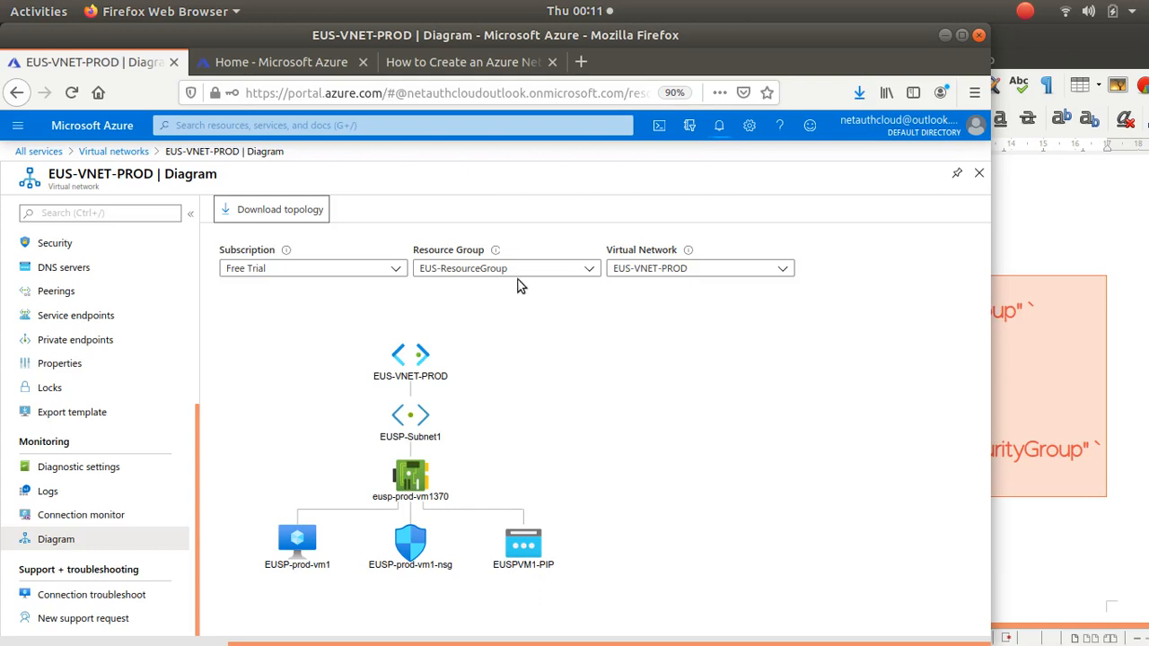
{"action": "left_click", "coordinate": [74, 95]}
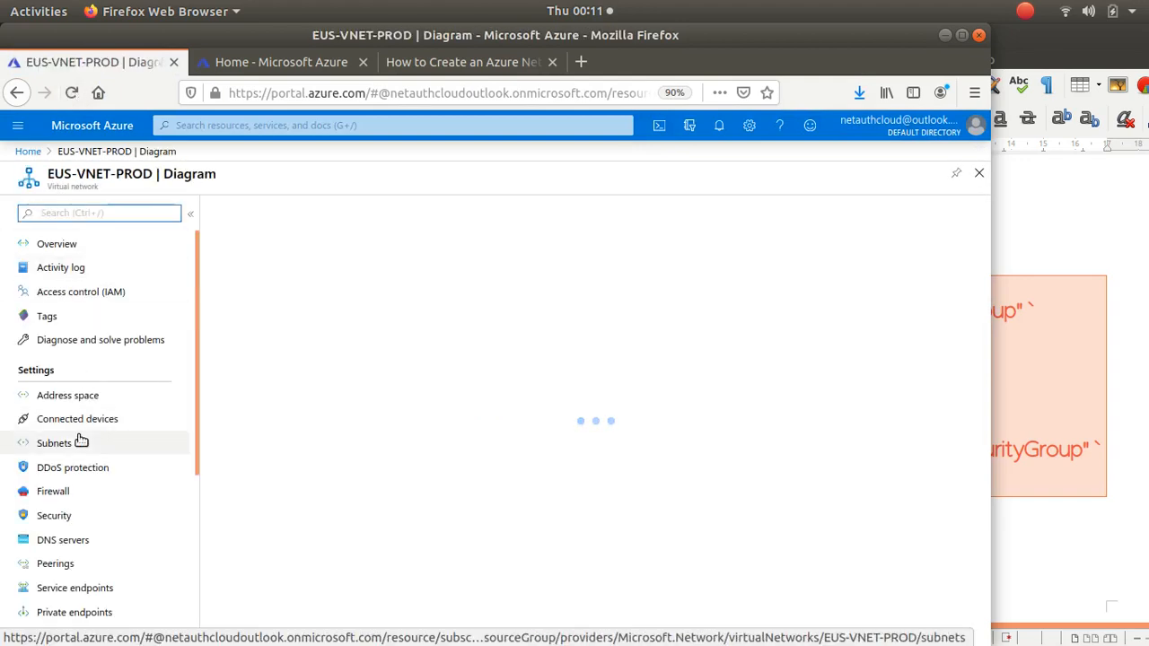
{"action": "scroll", "coordinate": [86, 524], "scroll_direction": "down", "scroll_amount": 5}
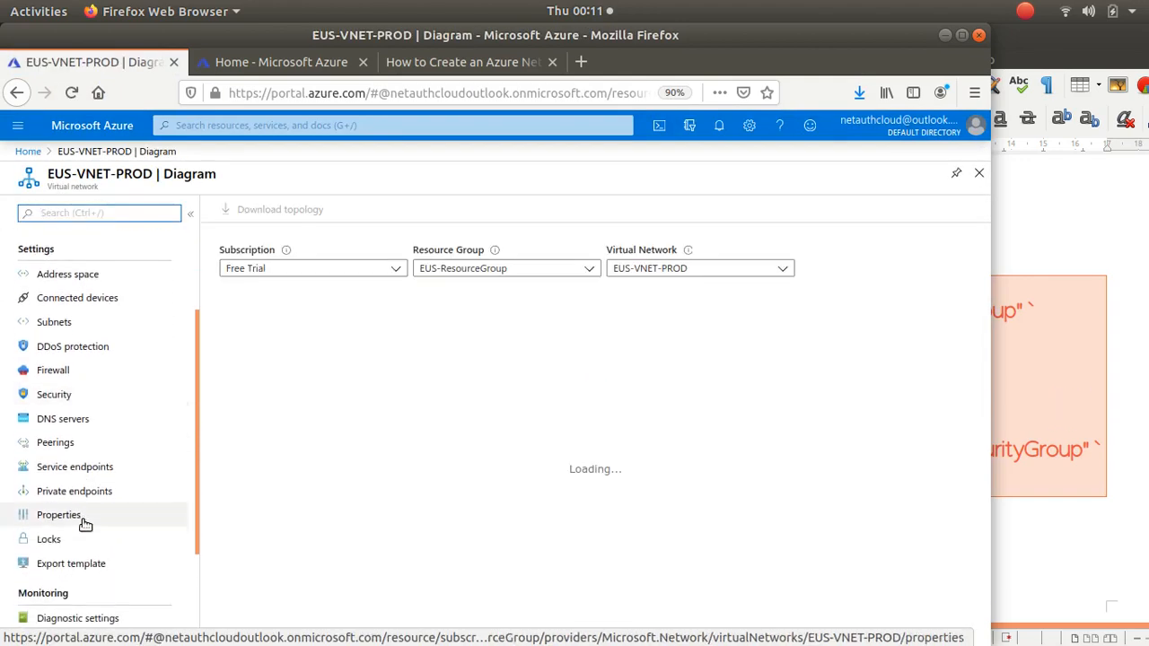
Dismiss the credit notification and enlarge and reposition the EUS-VNET-PROD topology diagram to examine its connected resources
{"action": "scroll", "coordinate": [82, 520], "scroll_direction": "up", "scroll_amount": 2}
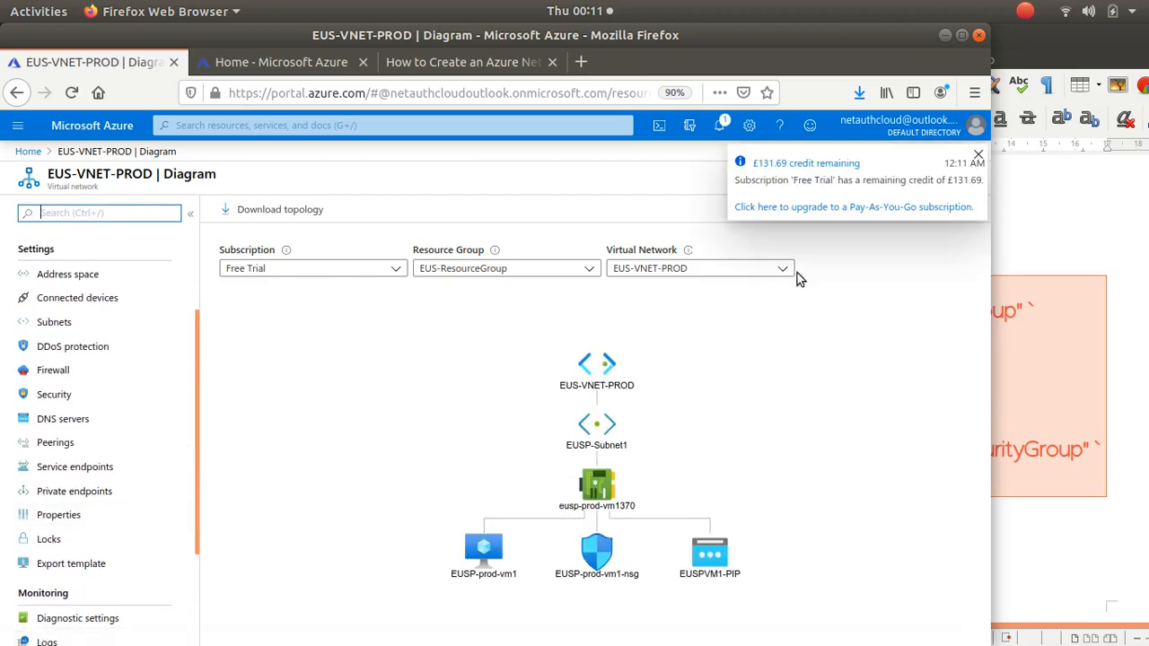
{"action": "left_click", "coordinate": [979, 156]}
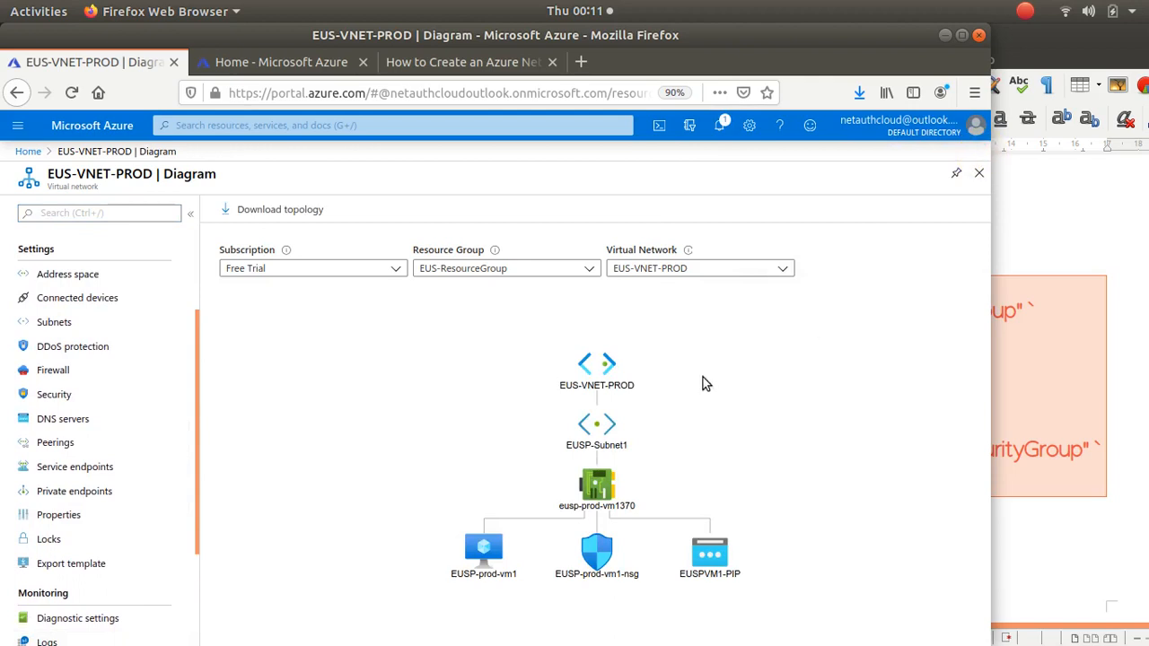
{"action": "scroll", "coordinate": [664, 402], "scroll_direction": "down", "scroll_amount": 3}
{"action": "scroll", "coordinate": [664, 402], "scroll_direction": "up", "scroll_amount": 5}
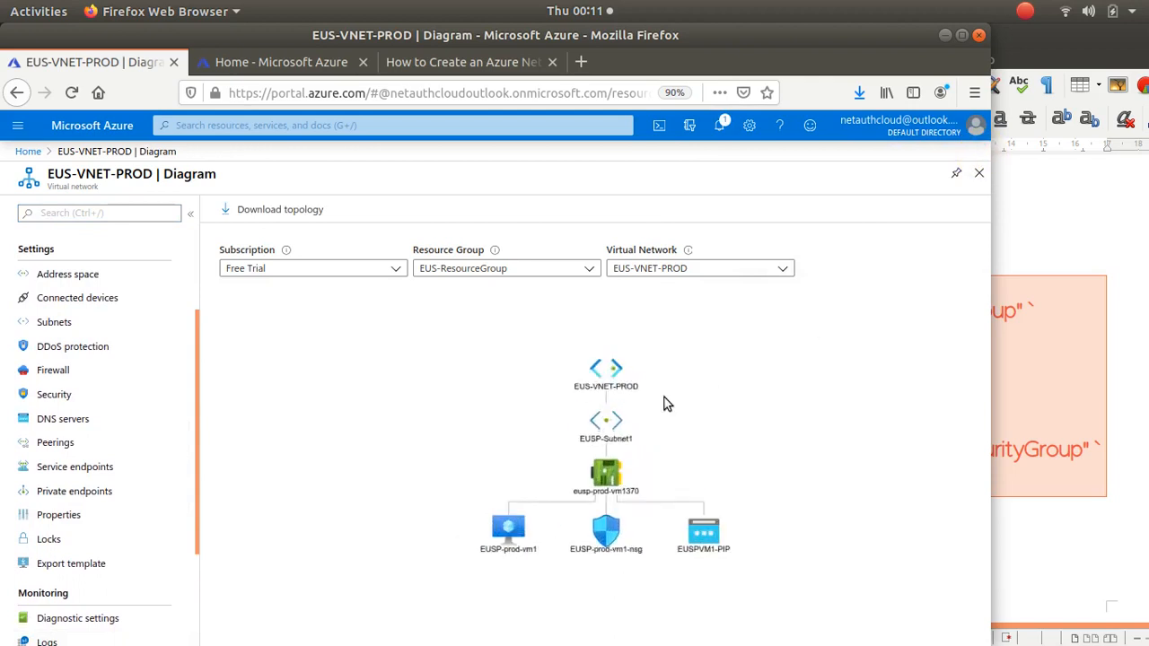
{"action": "left_click_drag", "start_coordinate": [555, 530], "coordinate": [435, 505]}
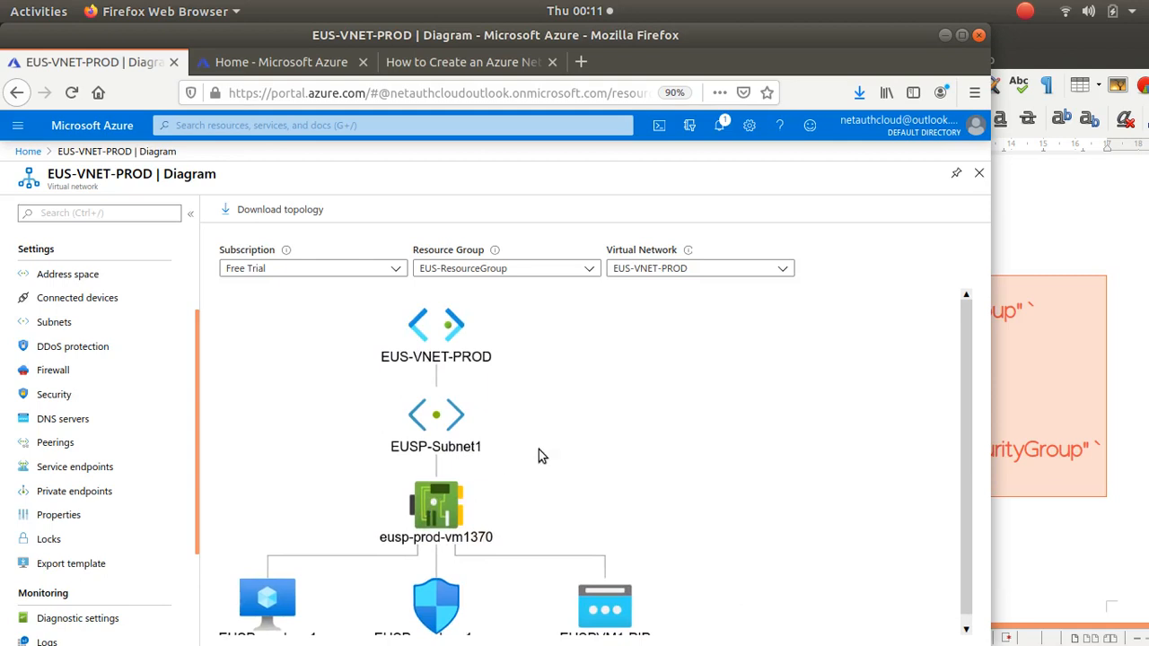
{"action": "scroll", "coordinate": [539, 451], "scroll_direction": "up", "scroll_amount": 1}
{"action": "scroll", "coordinate": [538, 451], "scroll_direction": "down", "scroll_amount": 2}
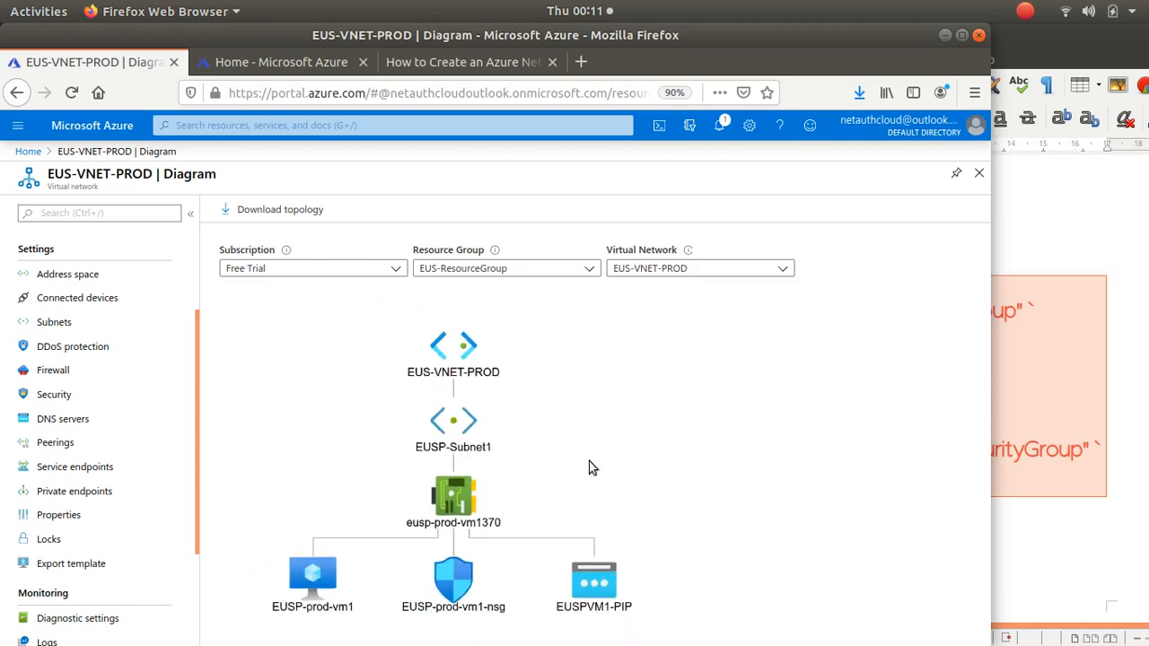
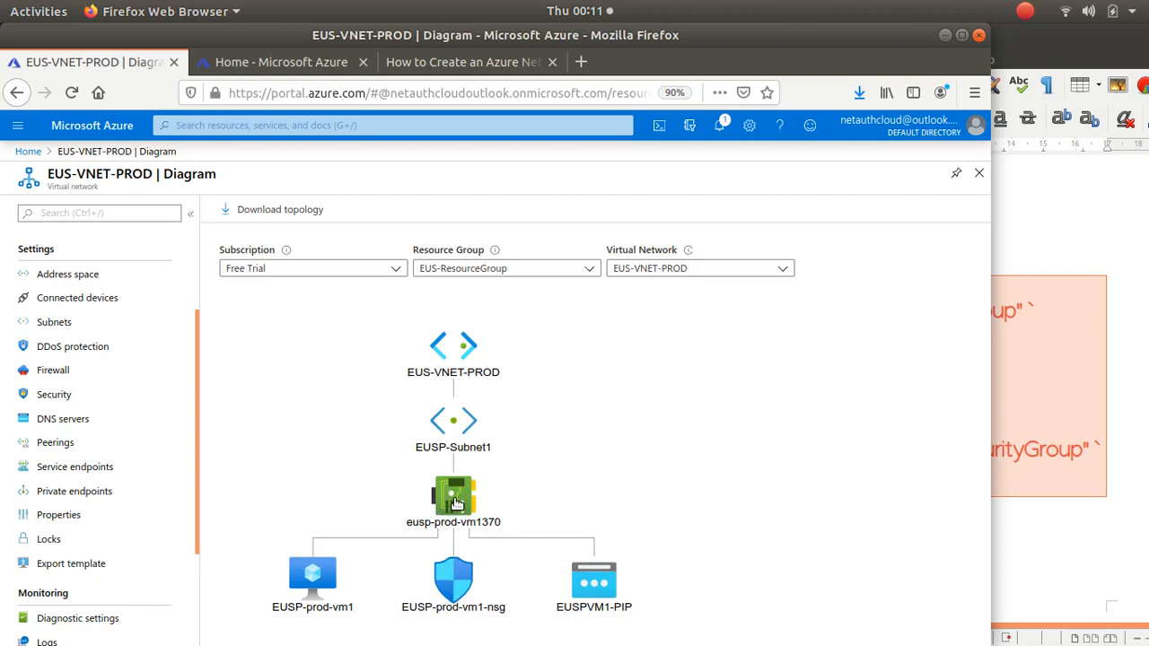
Dissociate the network interface eusp-prod-vm1370 from EUSP-prod-vm1-nsg, and reload the EUS-VNET-PROD diagram
{"action": "left_click", "coordinate": [451, 585]}
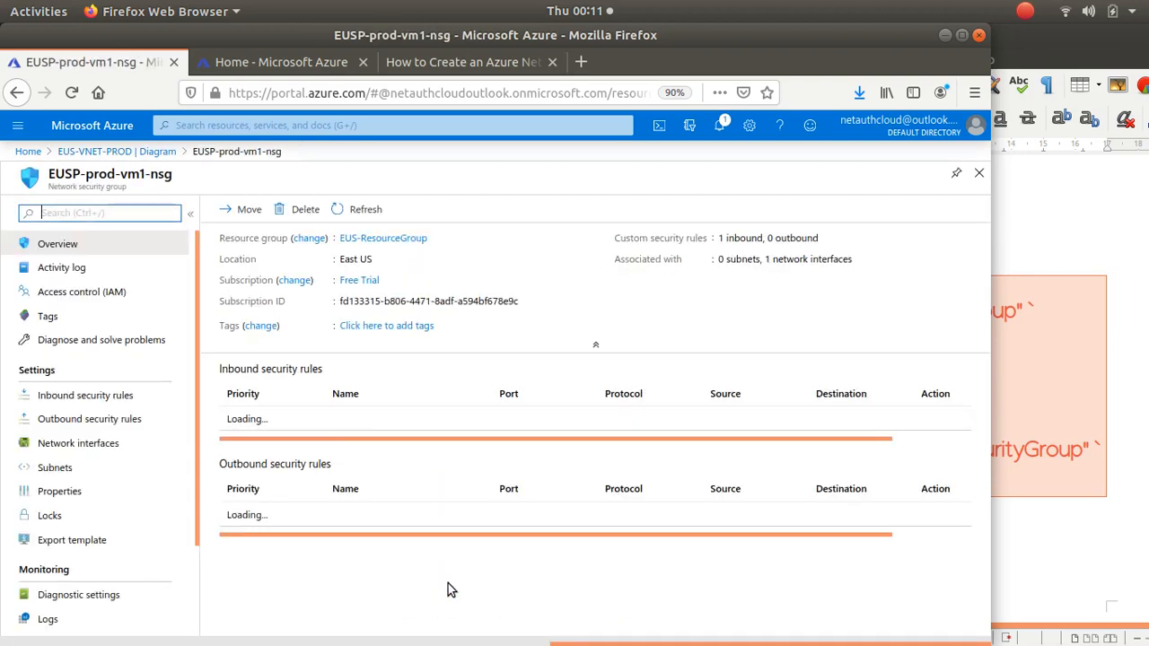
{"action": "left_click", "coordinate": [68, 440]}
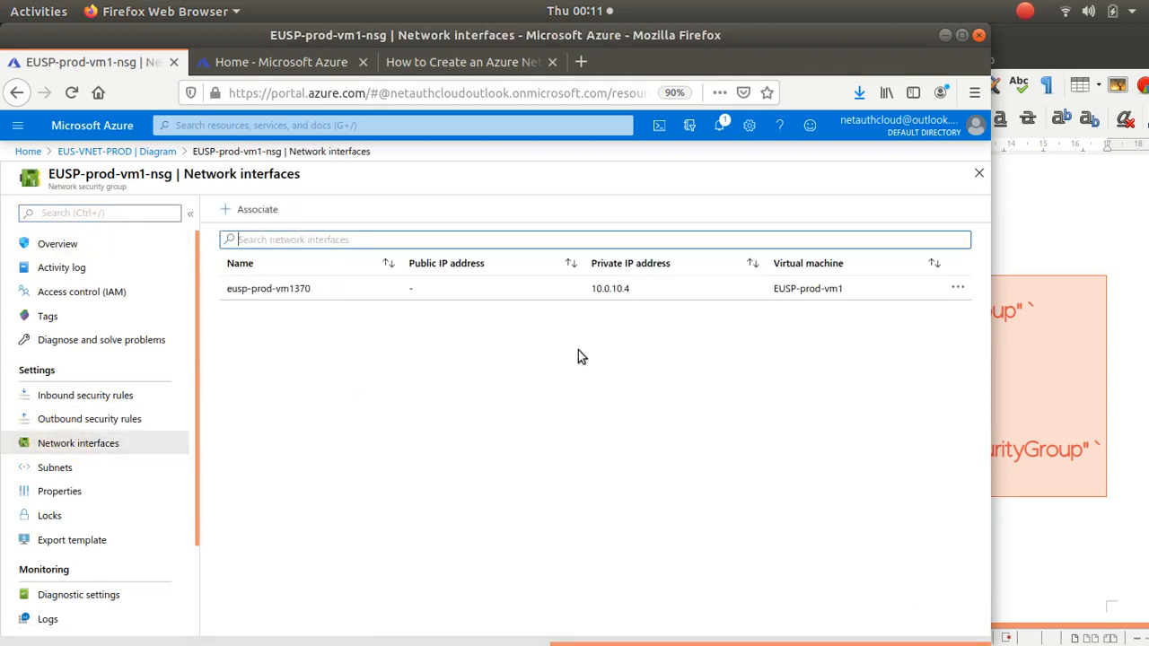
{"action": "left_click", "coordinate": [963, 297]}
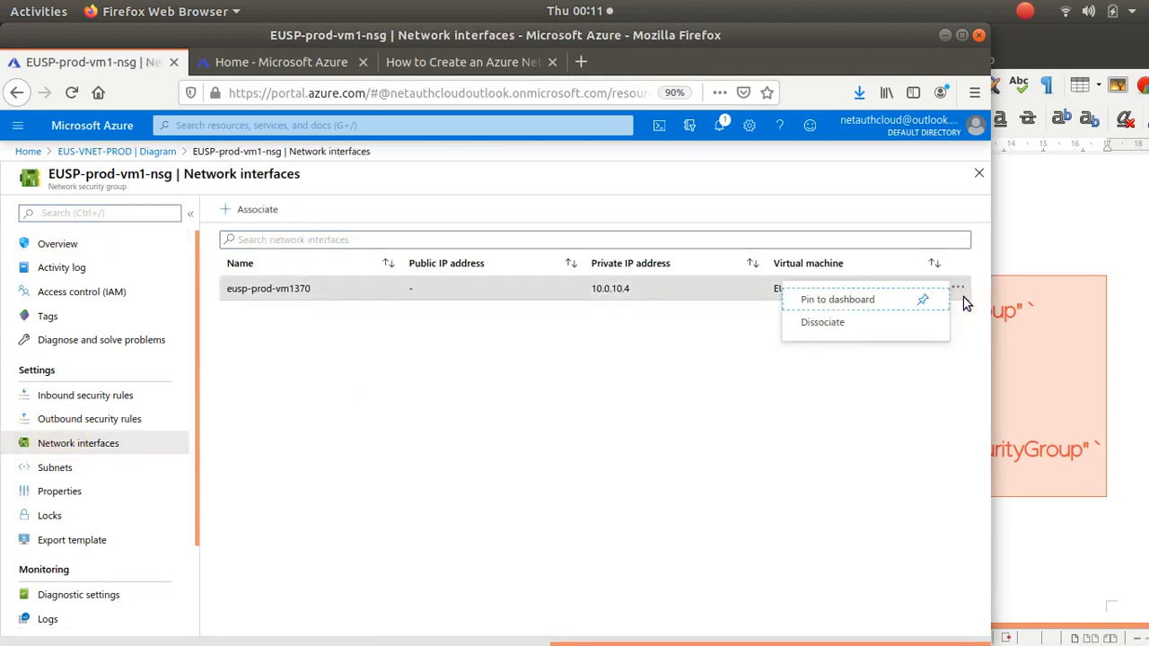
{"action": "left_click", "coordinate": [822, 331]}
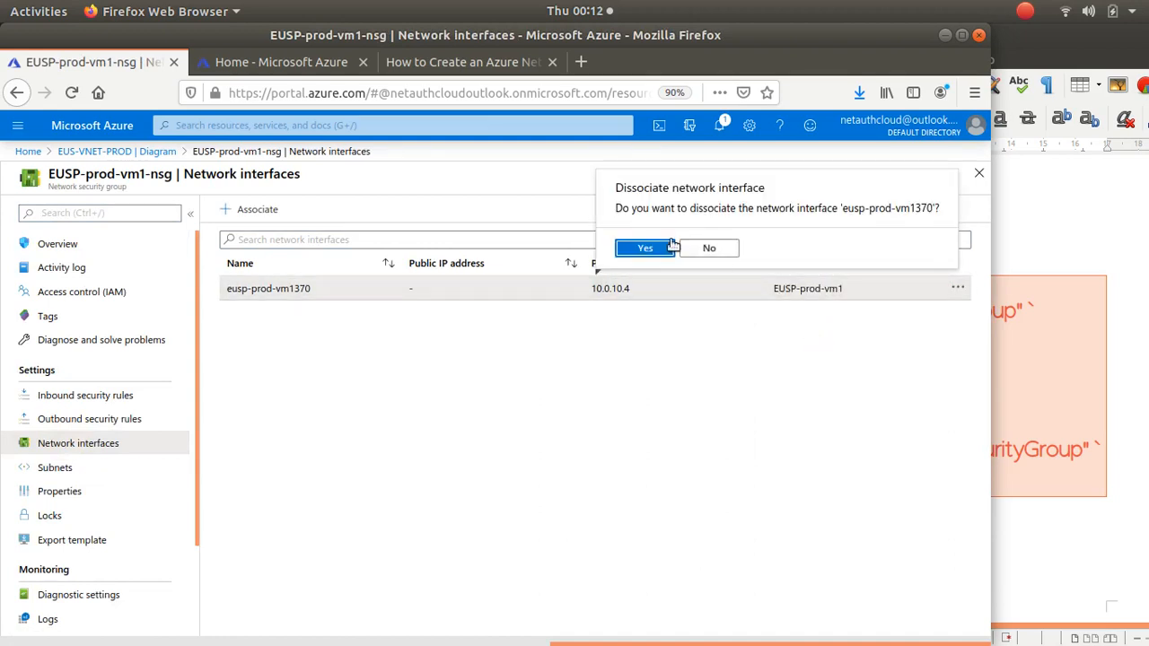
{"action": "left_click", "coordinate": [672, 245]}
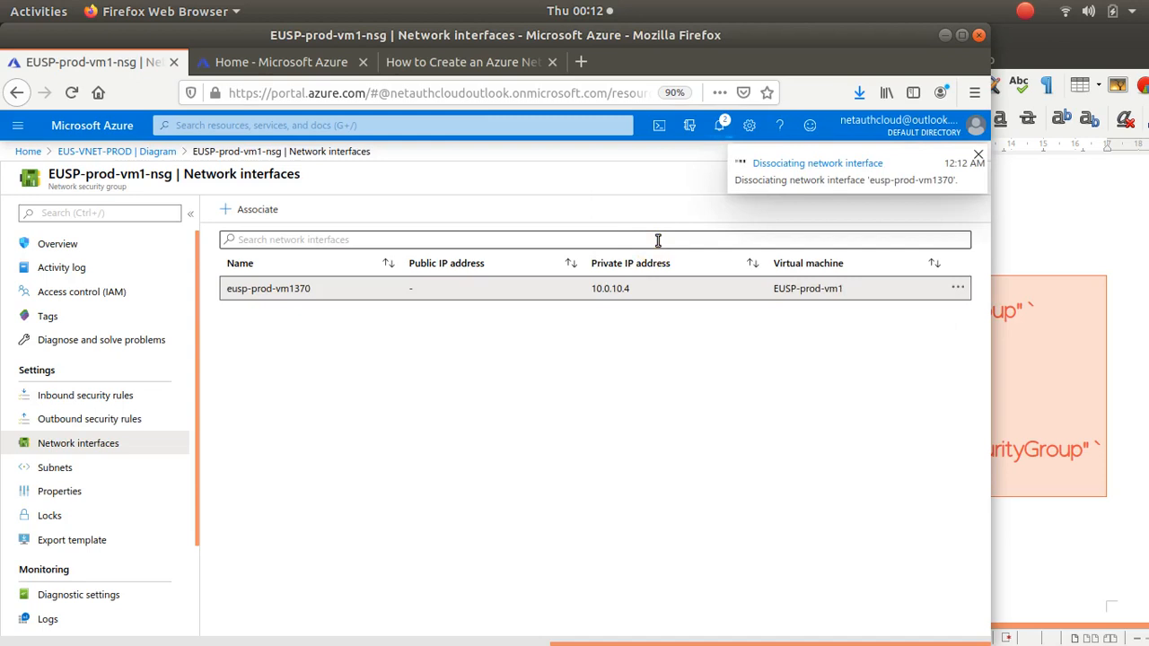
{"action": "left_click", "coordinate": [126, 150]}
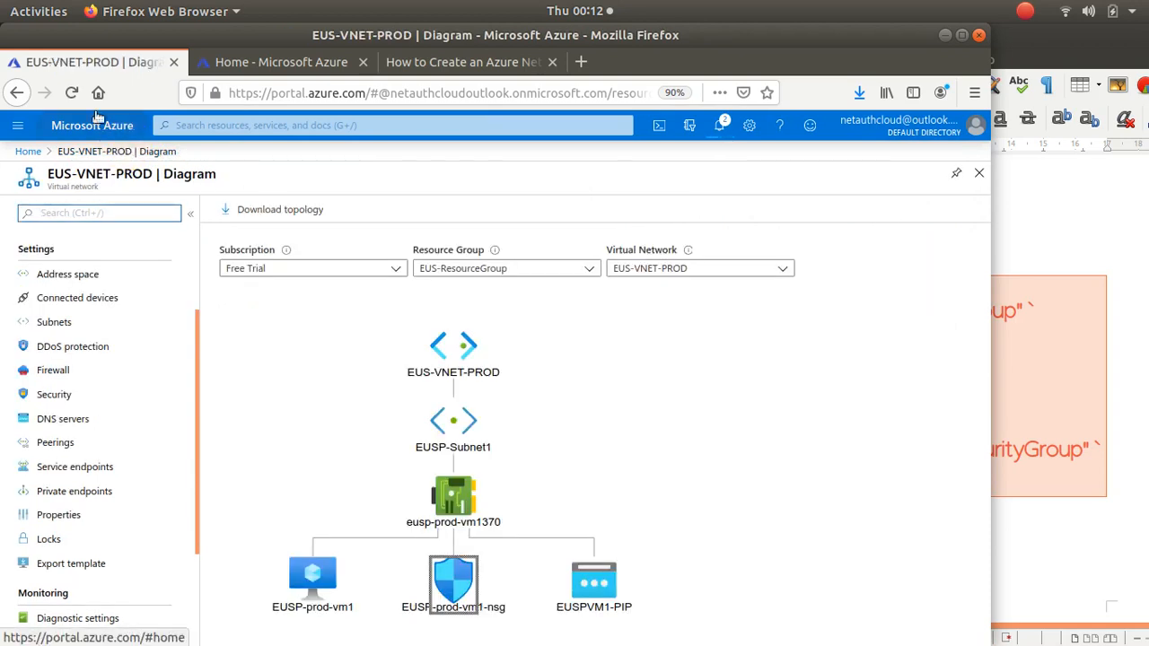
{"action": "left_click", "coordinate": [71, 93]}
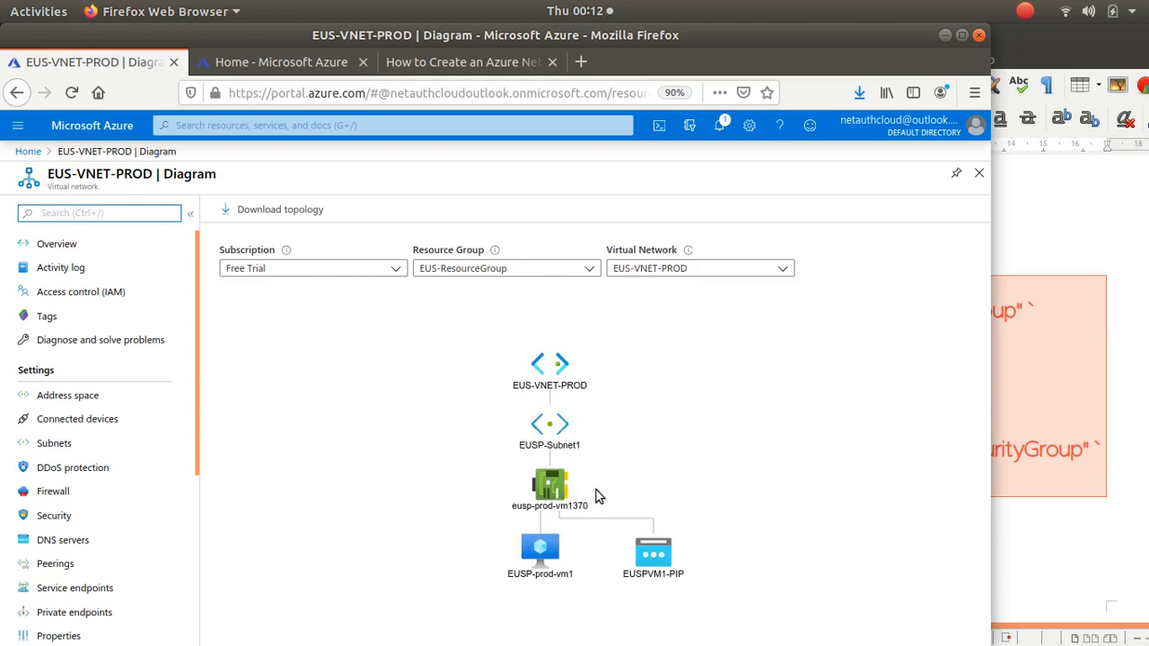
Open the network security group EUSP-prod-vm1-nsg from the resources of EUS-ResourceGroup
{"action": "left_click", "coordinate": [17, 127]}
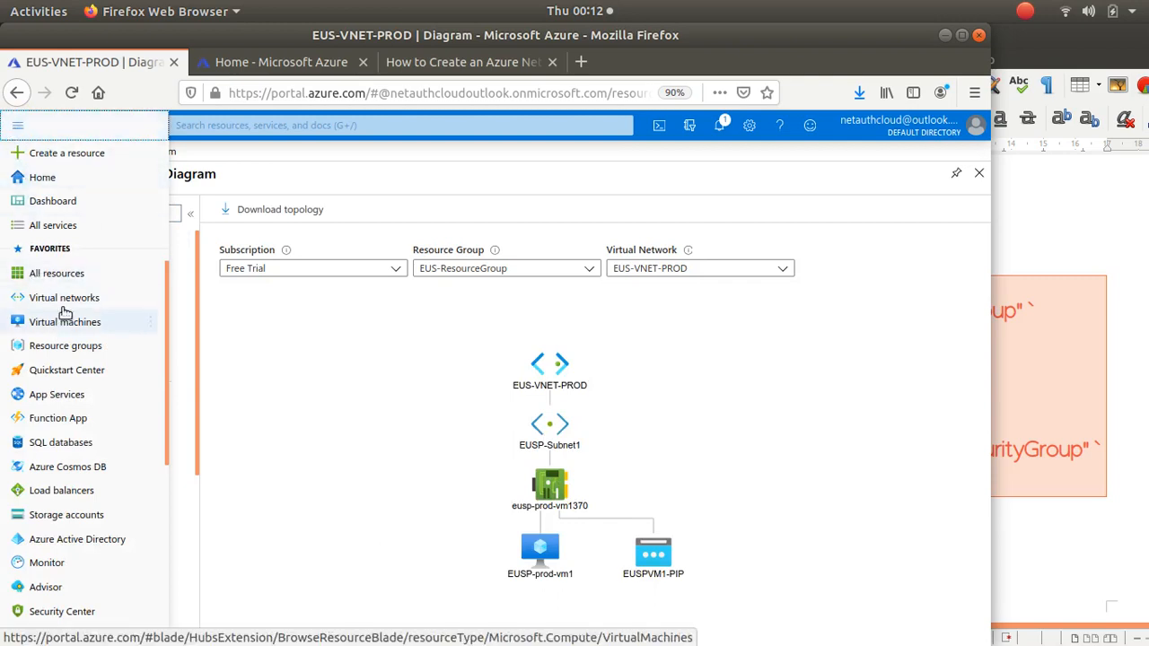
{"action": "left_click", "coordinate": [79, 346]}
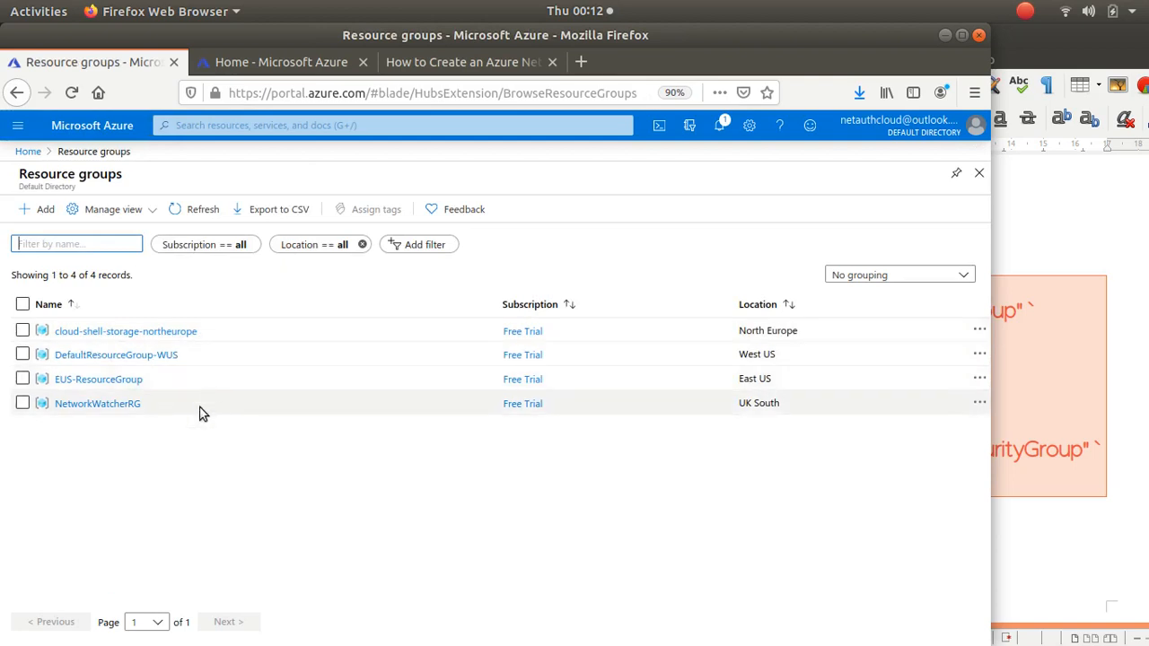
{"action": "left_click", "coordinate": [99, 380]}
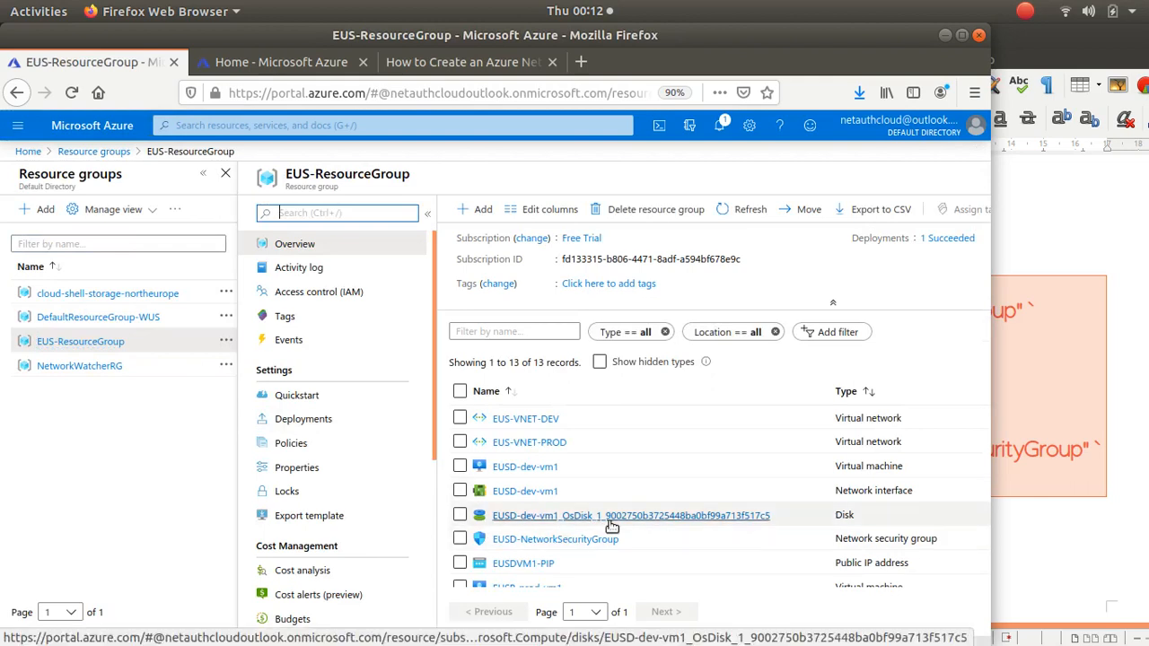
{"action": "scroll", "coordinate": [611, 526], "scroll_direction": "down", "scroll_amount": 1}
{"action": "scroll", "coordinate": [611, 526], "scroll_direction": "down", "scroll_amount": 1}
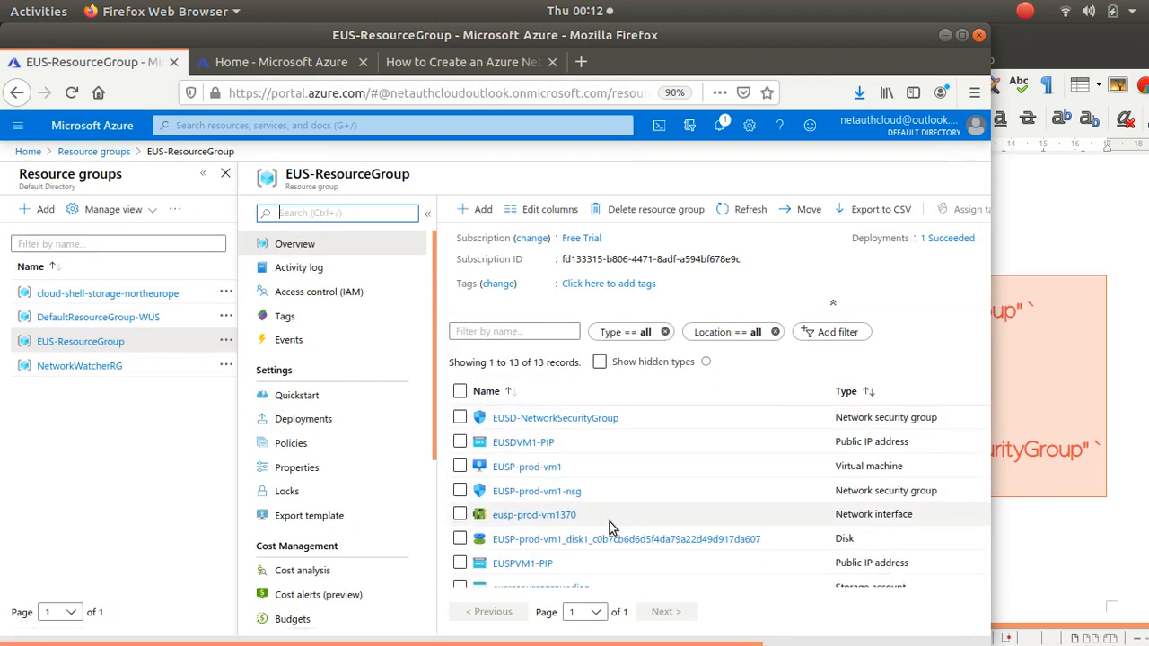
{"action": "left_click", "coordinate": [550, 494]}
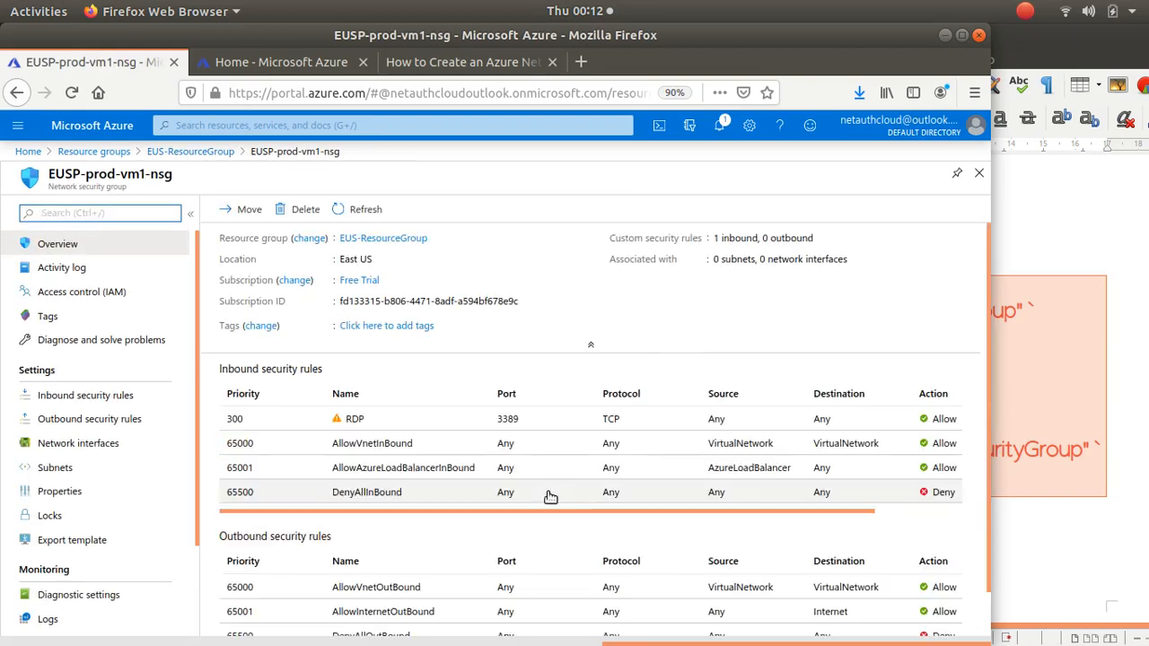
{"action": "left_click", "coordinate": [79, 444]}
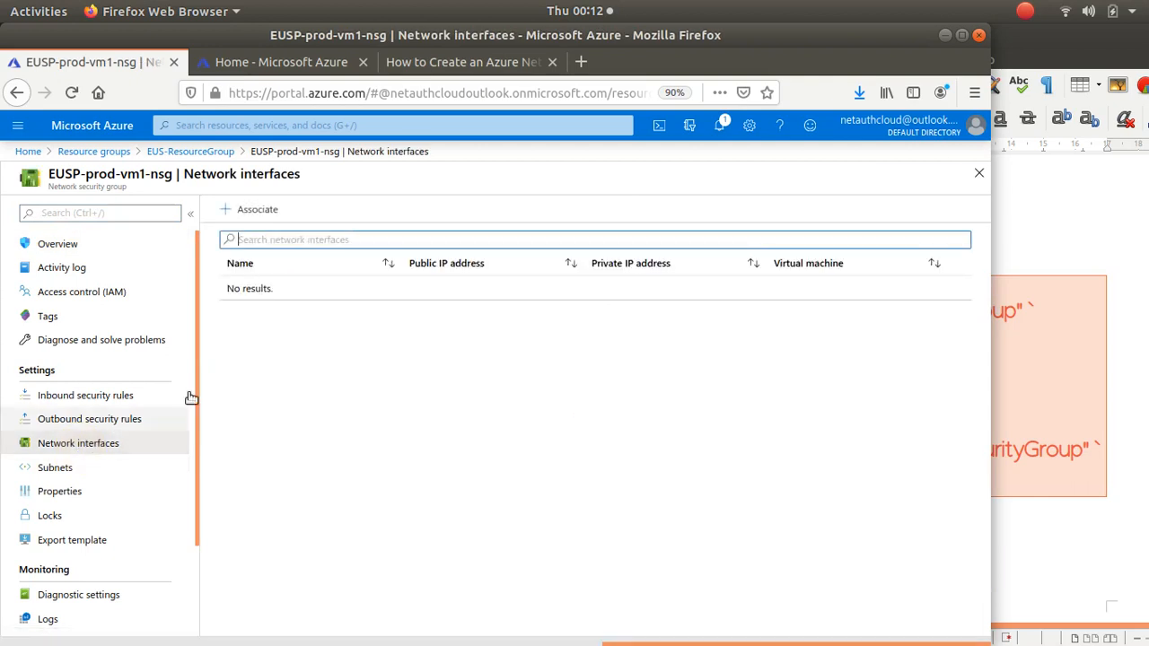
{"action": "left_click", "coordinate": [256, 215]}
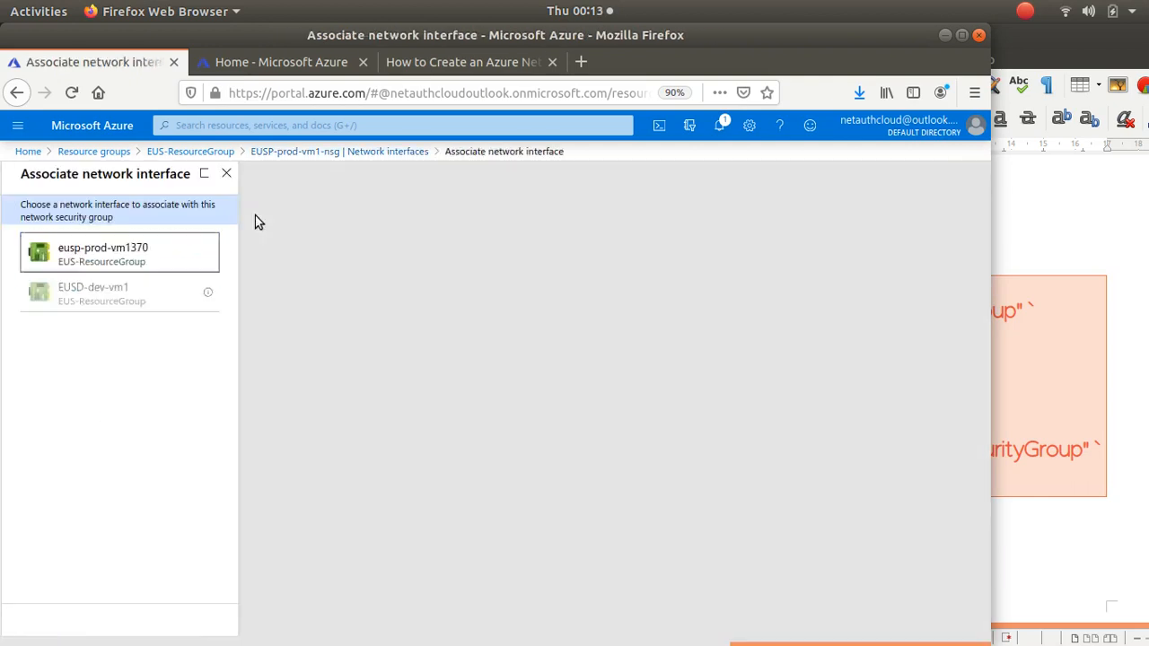
{"action": "left_click", "coordinate": [227, 175]}
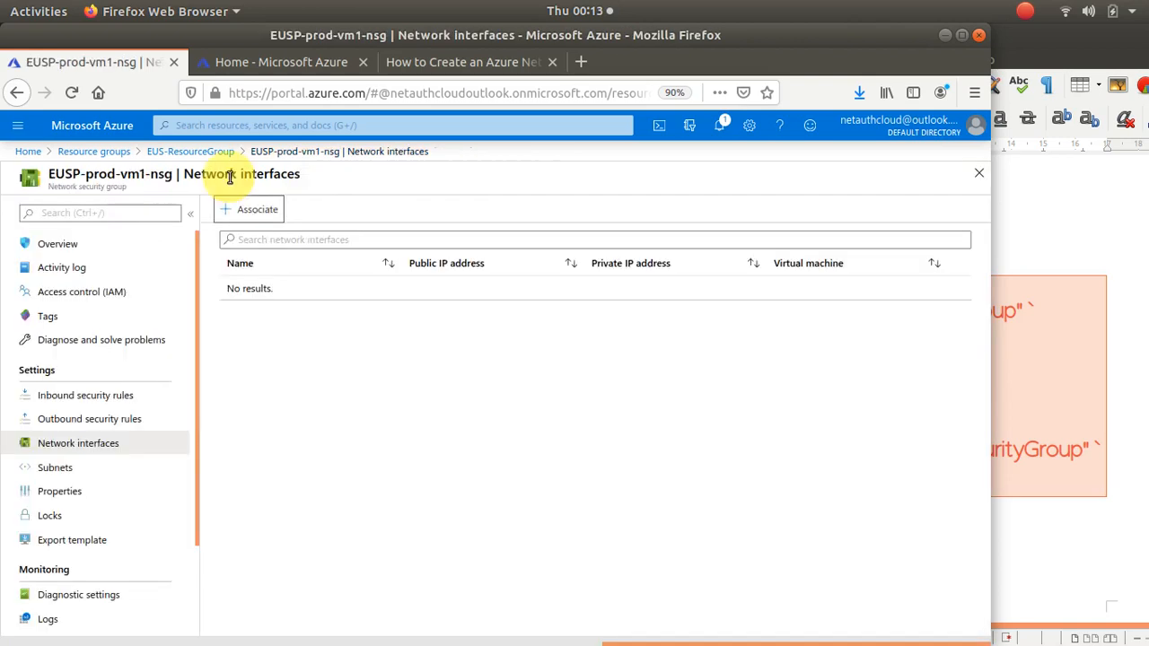
Associate EUSP-prod-vm1-nsg with the subnet EUSP-Subnet1 of the virtual network EUS-VNET-PROD
{"action": "left_click", "coordinate": [36, 473]}
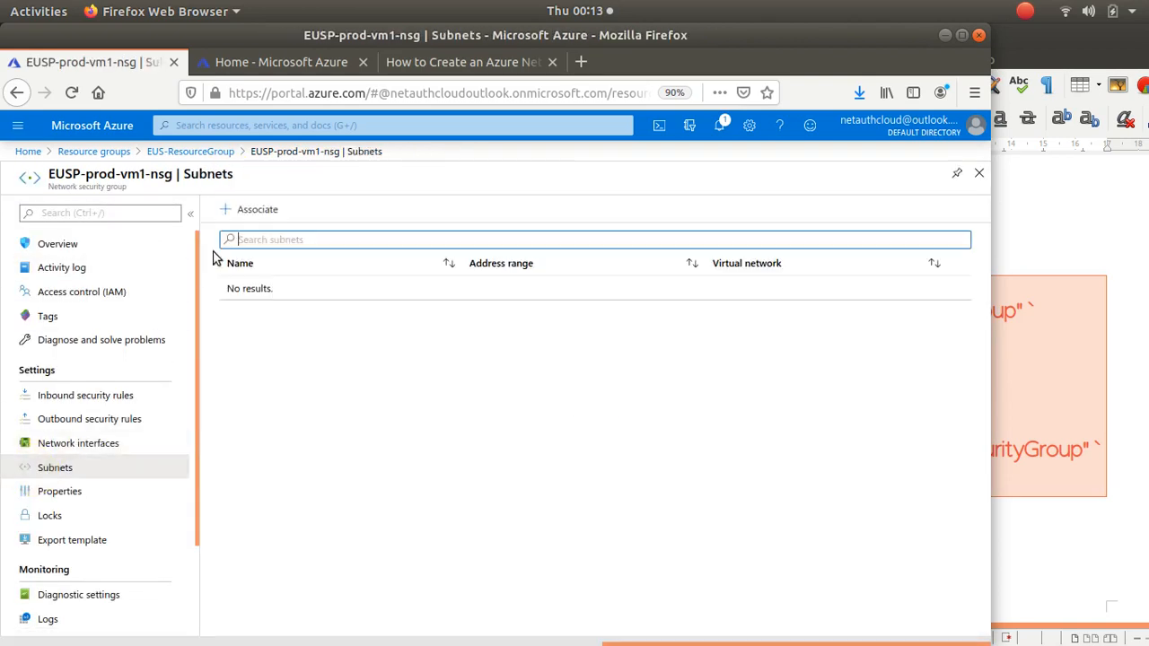
{"action": "left_click", "coordinate": [228, 209]}
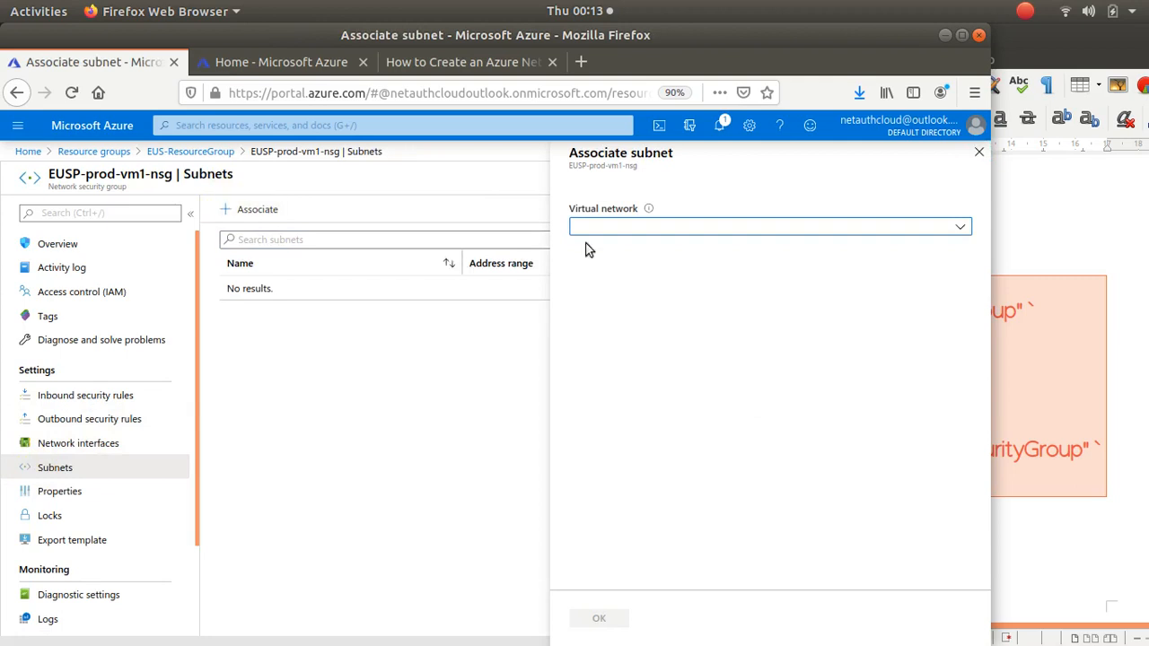
{"action": "left_click", "coordinate": [960, 229]}
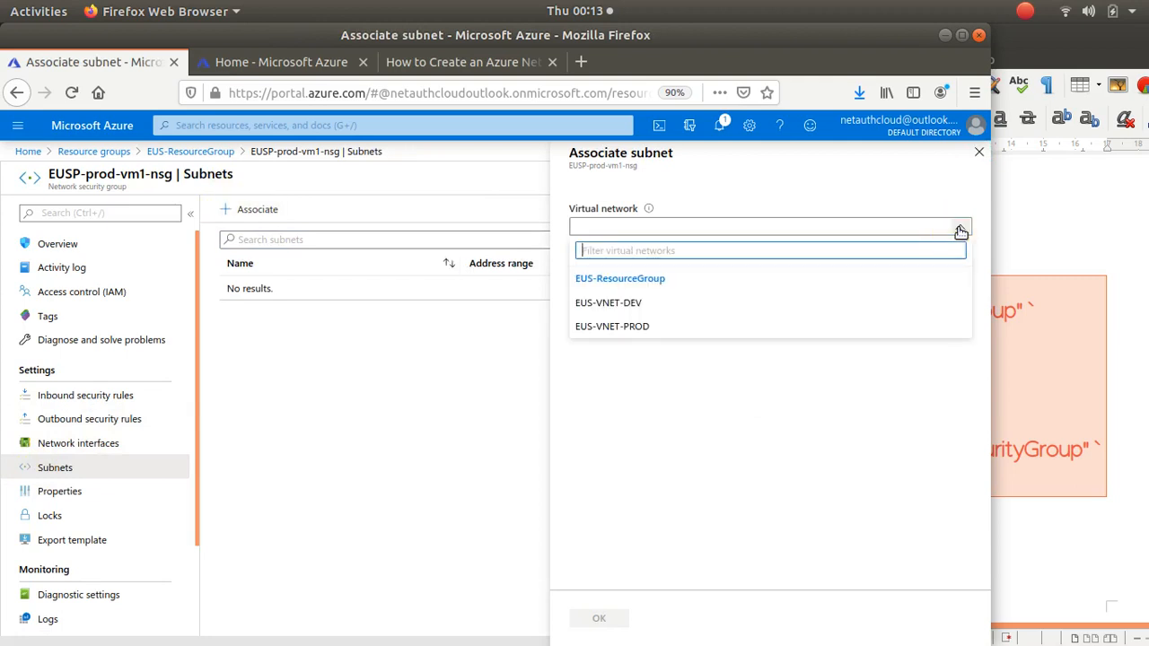
{"action": "left_click", "coordinate": [612, 326]}
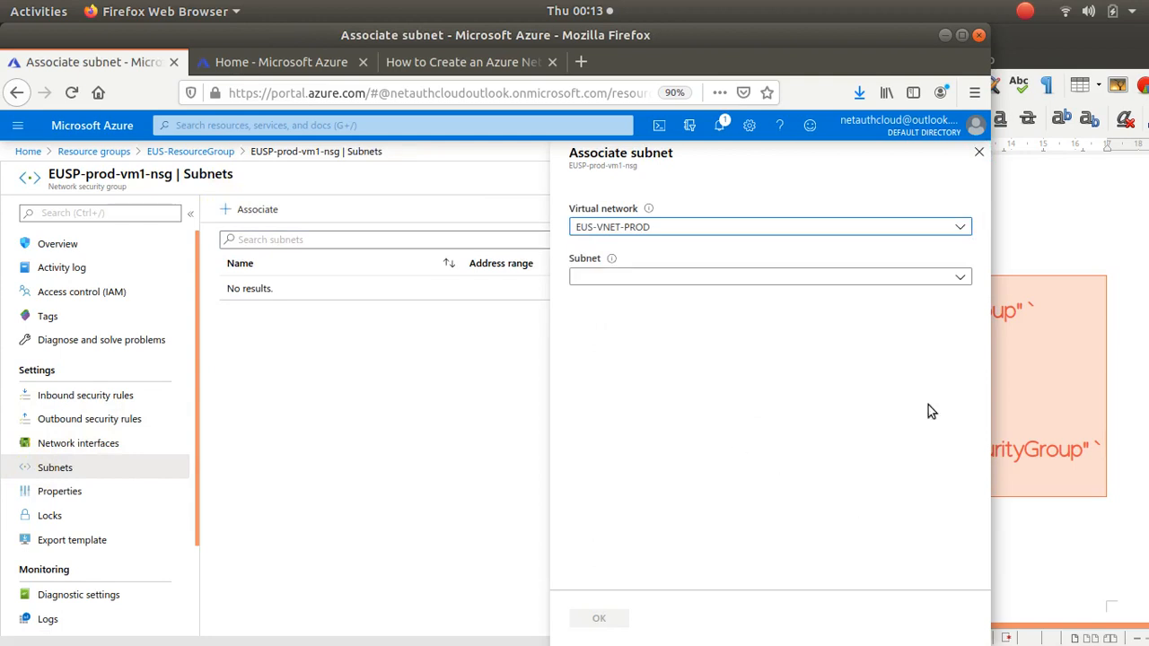
{"action": "left_click", "coordinate": [960, 277]}
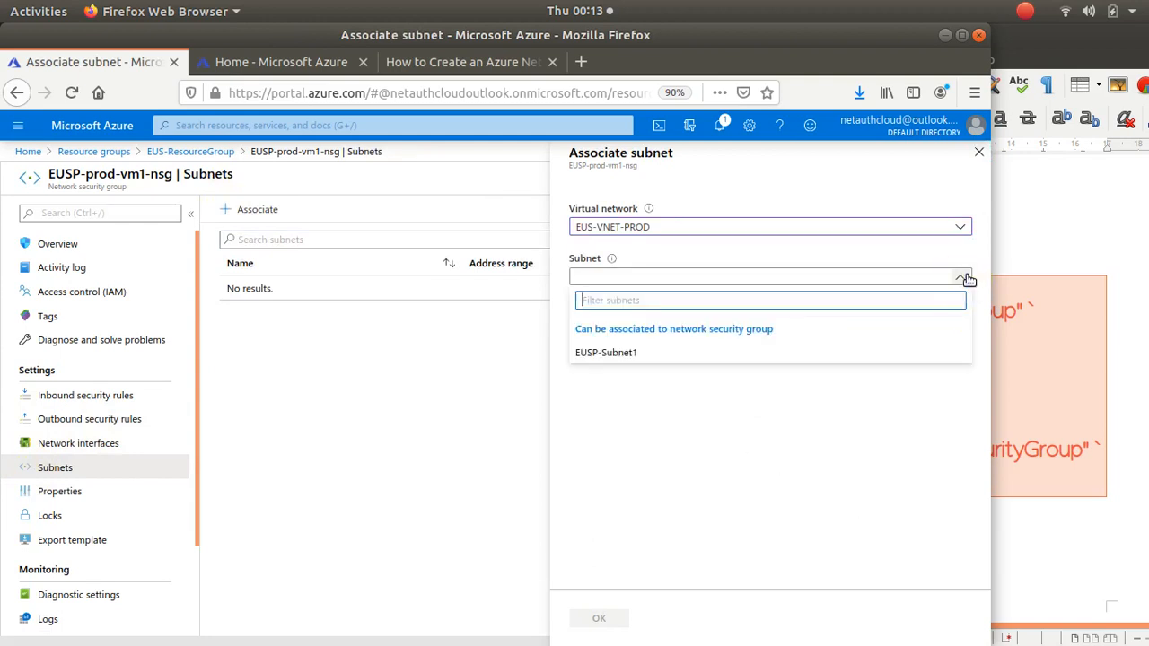
{"action": "left_click", "coordinate": [637, 353]}
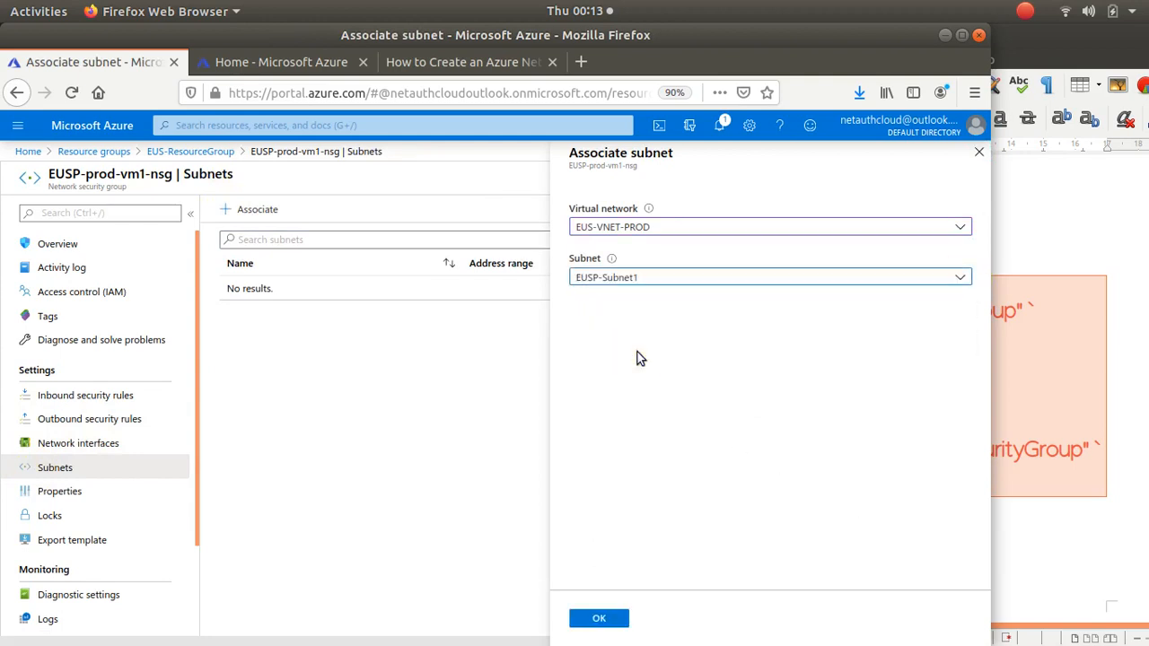
{"action": "left_click", "coordinate": [596, 621]}
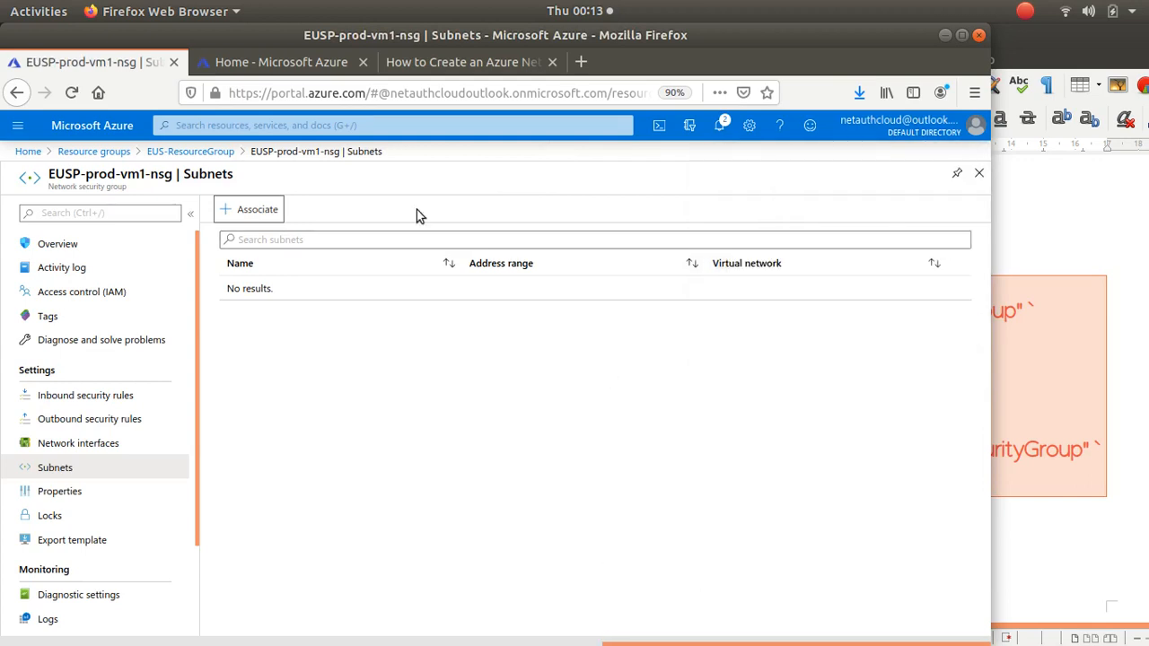
Check the EUSD-dev-vm1 creation progress in Cloud Shell and return to the Subnets page of EUSP-prod-vm1-nsg
{"action": "left_click", "coordinate": [257, 64]}
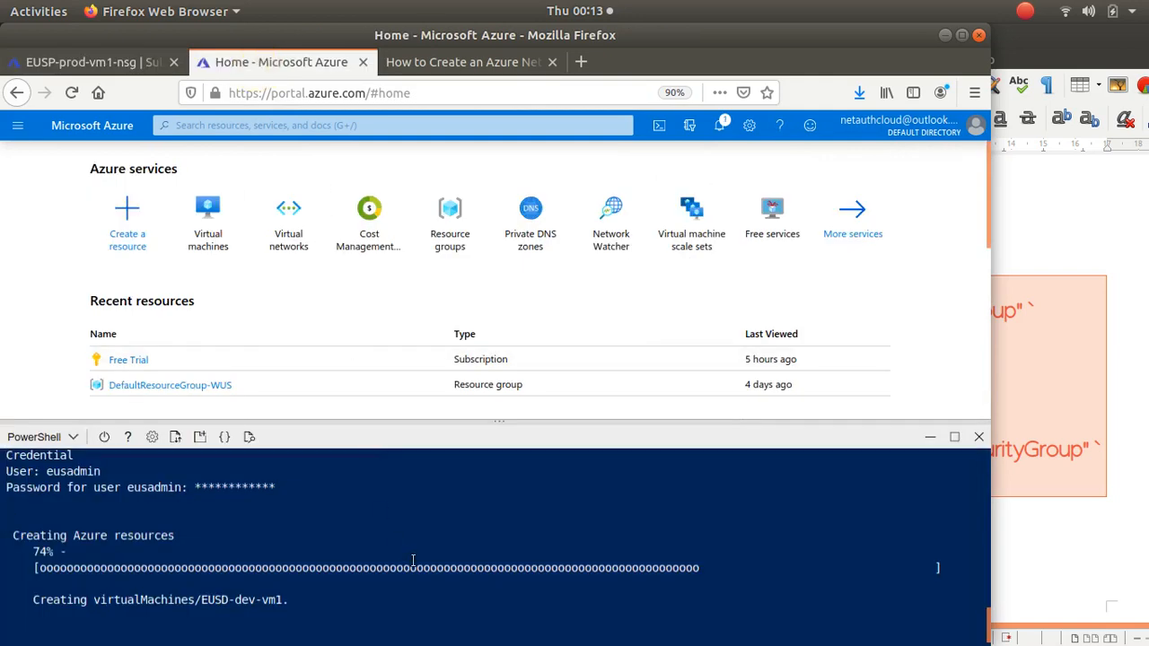
{"action": "left_click", "coordinate": [139, 63]}
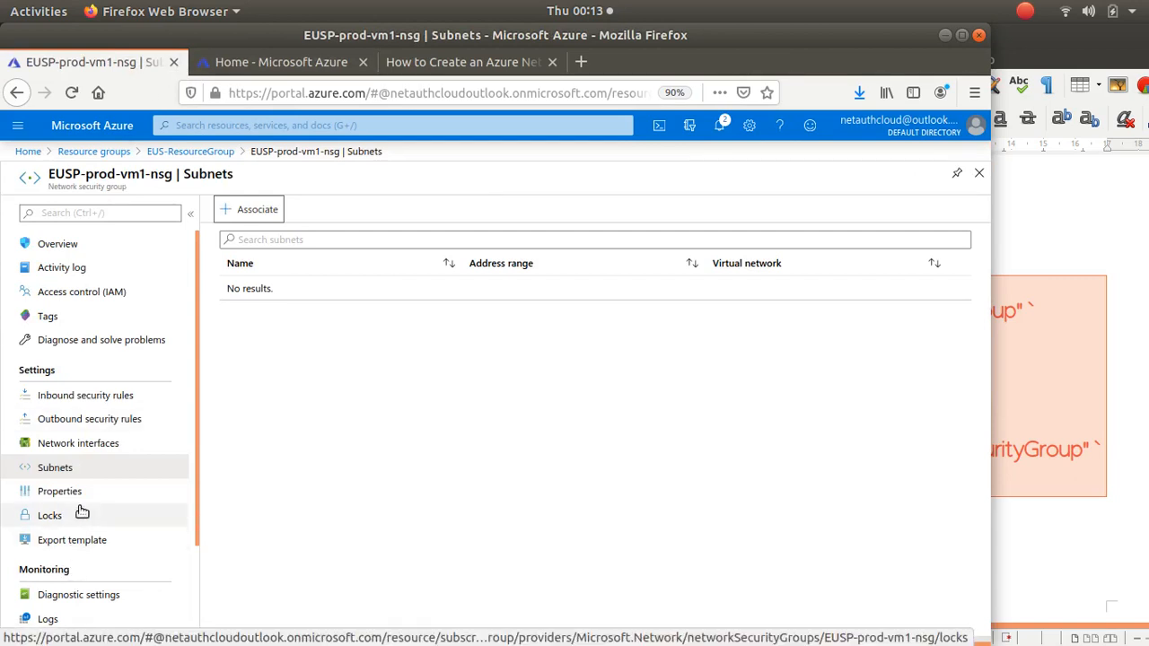
{"action": "scroll", "coordinate": [81, 511], "scroll_direction": "down", "scroll_amount": 2}
{"action": "scroll", "coordinate": [80, 512], "scroll_direction": "up", "scroll_amount": 2}
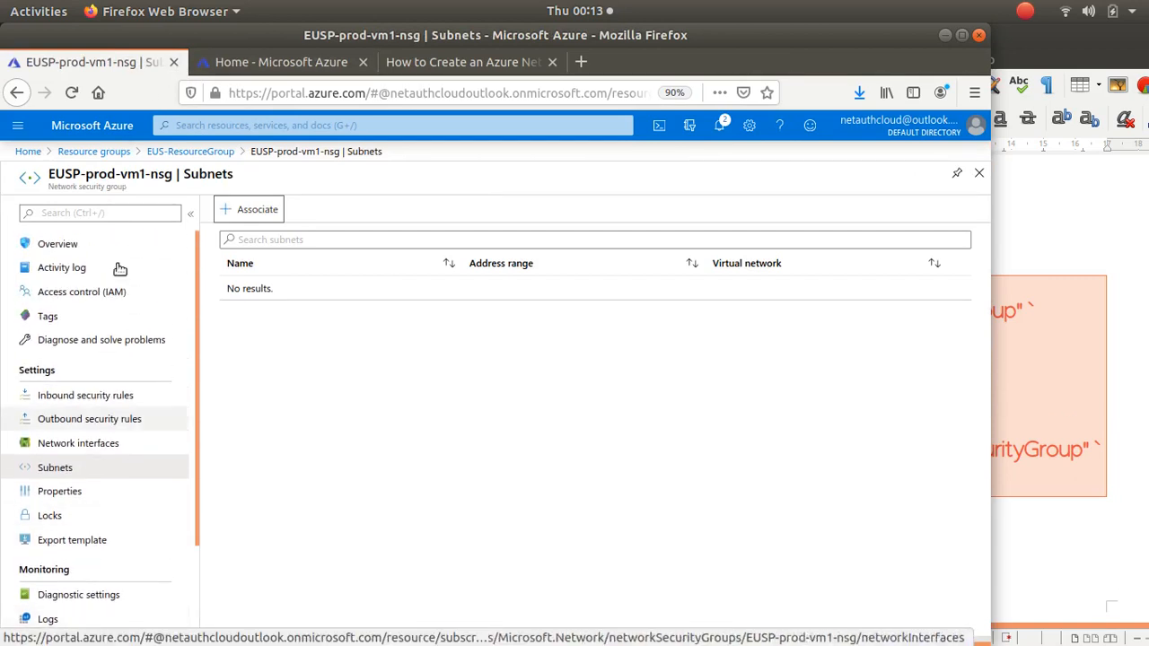
Reopen EUS-ResourceGroup from the resource groups list and look through its resources
{"action": "left_click", "coordinate": [158, 150]}
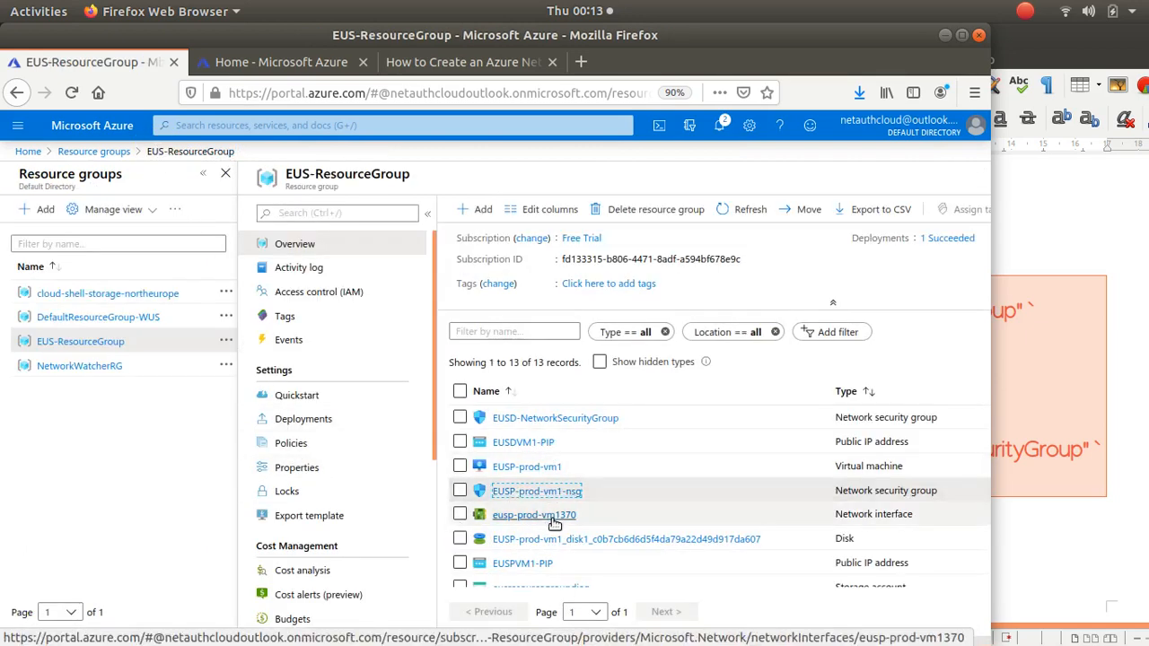
{"action": "scroll", "coordinate": [555, 523], "scroll_direction": "up", "scroll_amount": 2}
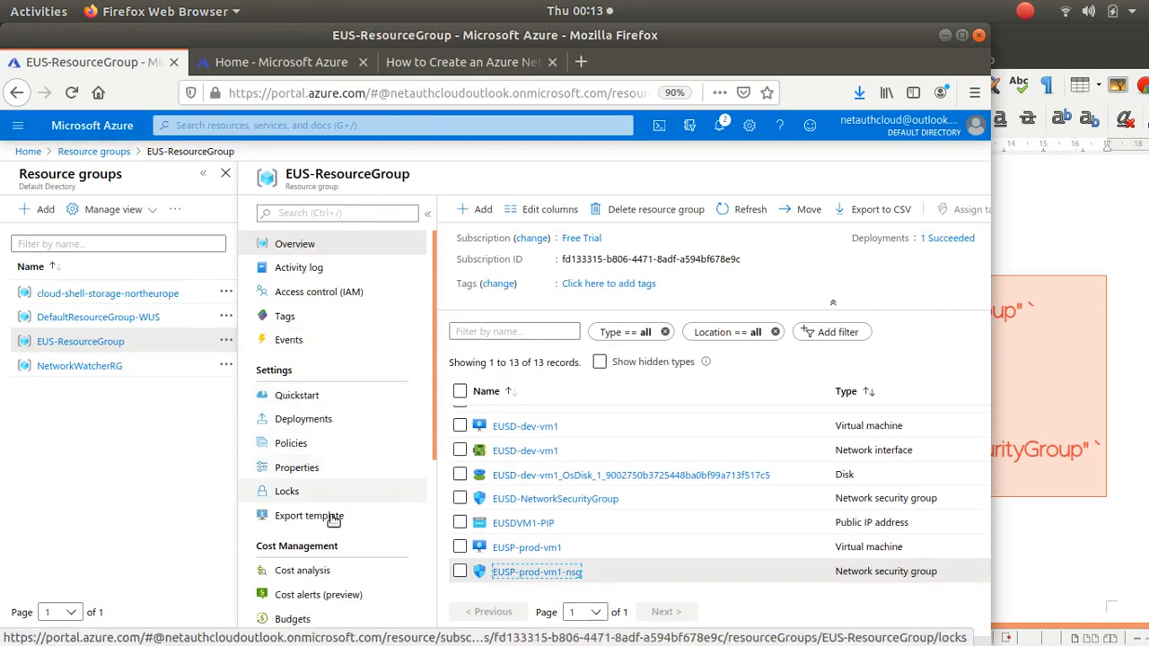
{"action": "left_click", "coordinate": [20, 129]}
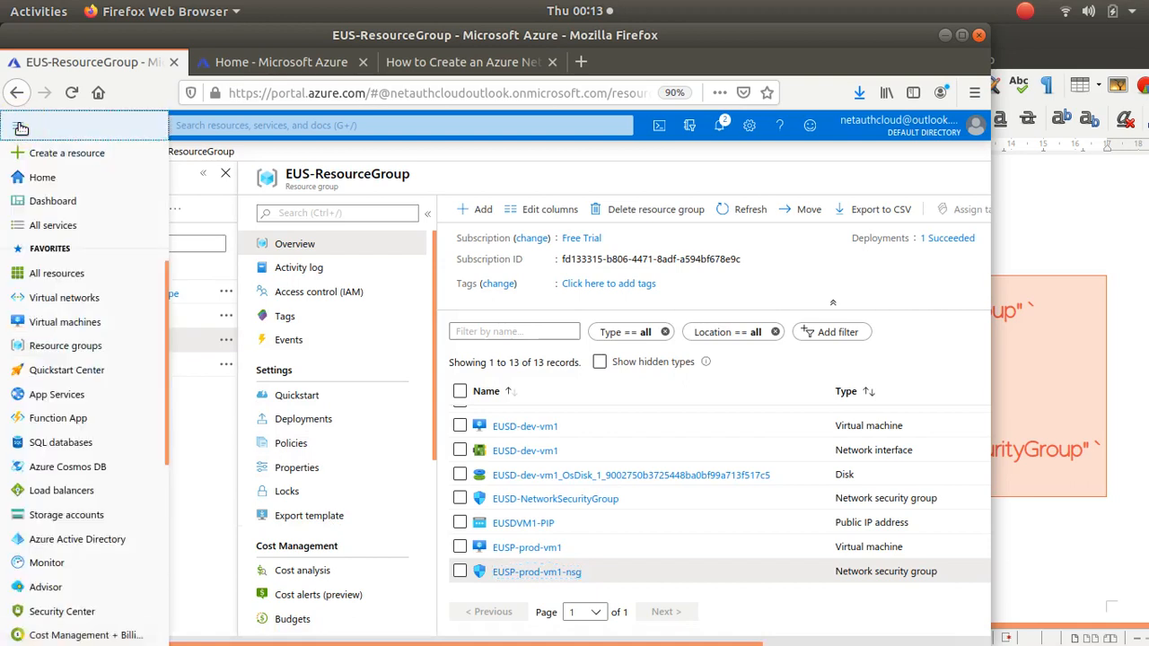
{"action": "mouse_move", "coordinate": [41, 484]}
{"action": "scroll", "coordinate": [40, 484], "scroll_direction": "down", "scroll_amount": 1}
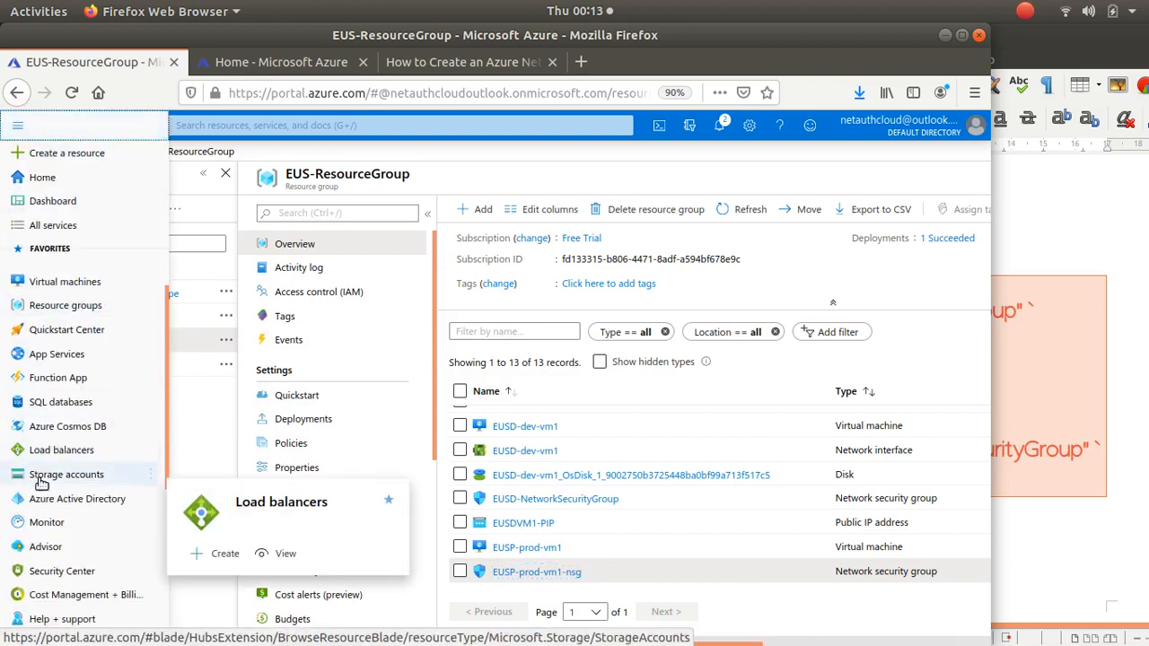
{"action": "scroll", "coordinate": [40, 484], "scroll_direction": "up", "scroll_amount": 1}
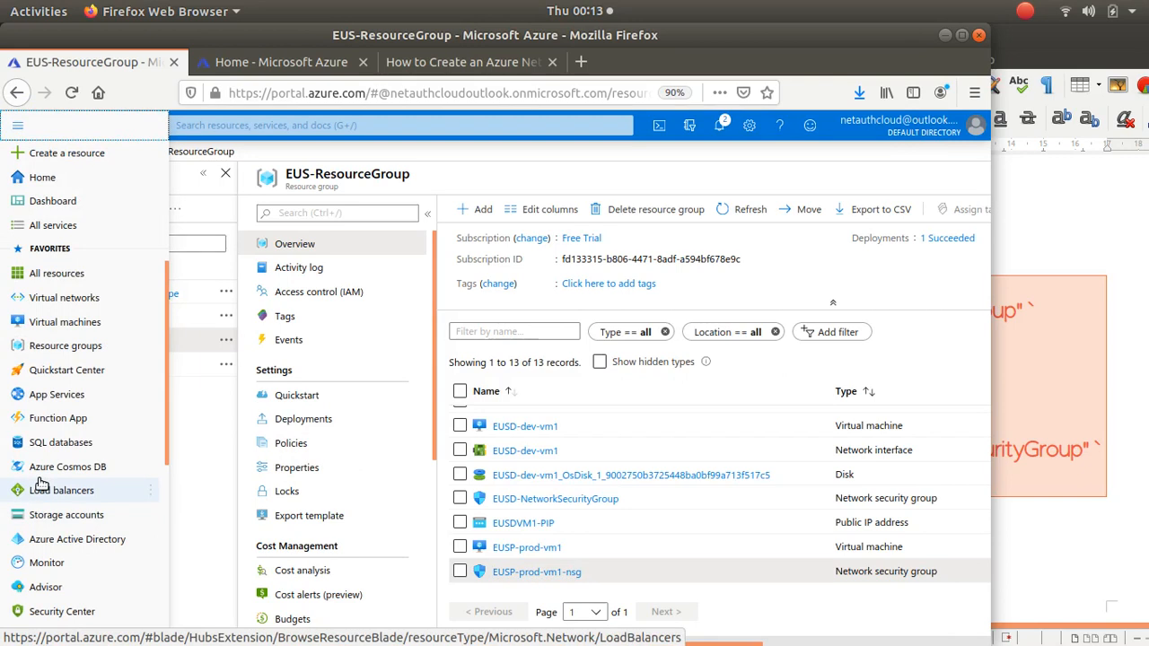
{"action": "left_click", "coordinate": [56, 345]}
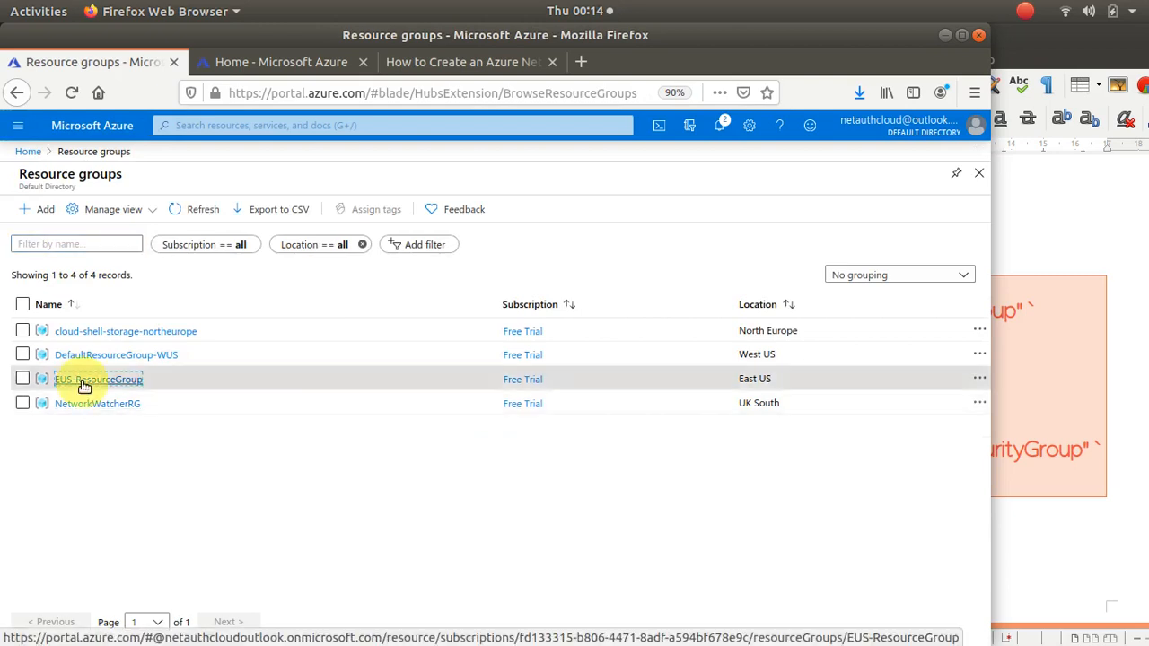
{"action": "left_click", "coordinate": [80, 381]}
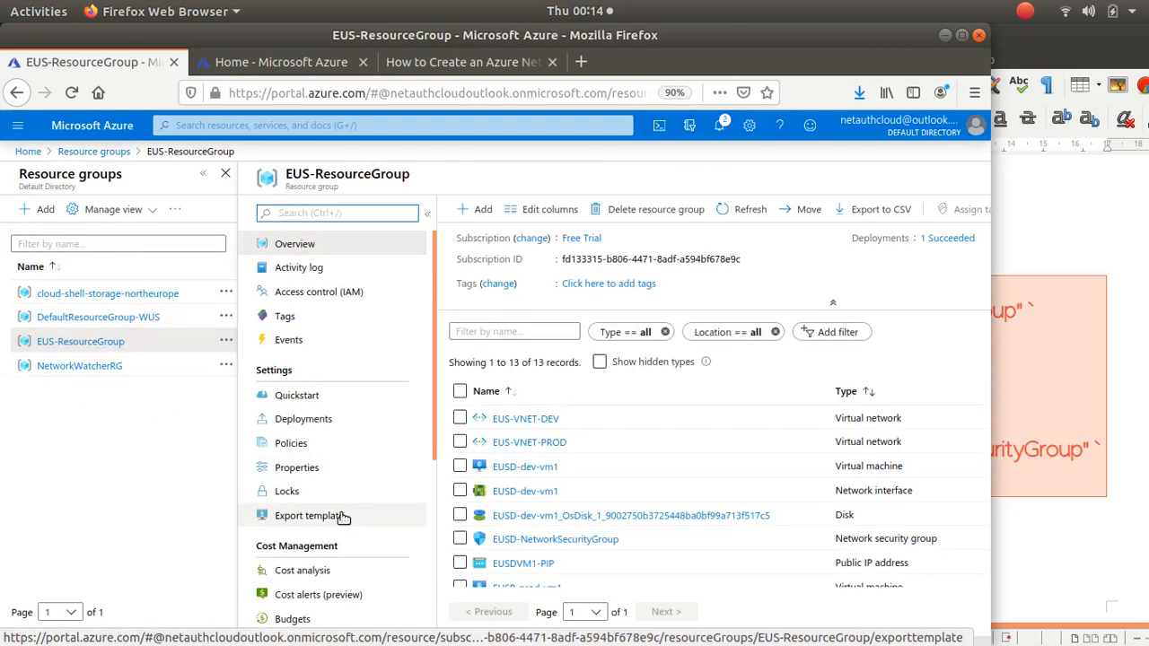
{"action": "scroll", "coordinate": [342, 515], "scroll_direction": "down", "scroll_amount": 4}
{"action": "scroll", "coordinate": [343, 518], "scroll_direction": "down", "scroll_amount": 2}
{"action": "scroll", "coordinate": [342, 516], "scroll_direction": "up", "scroll_amount": 7}
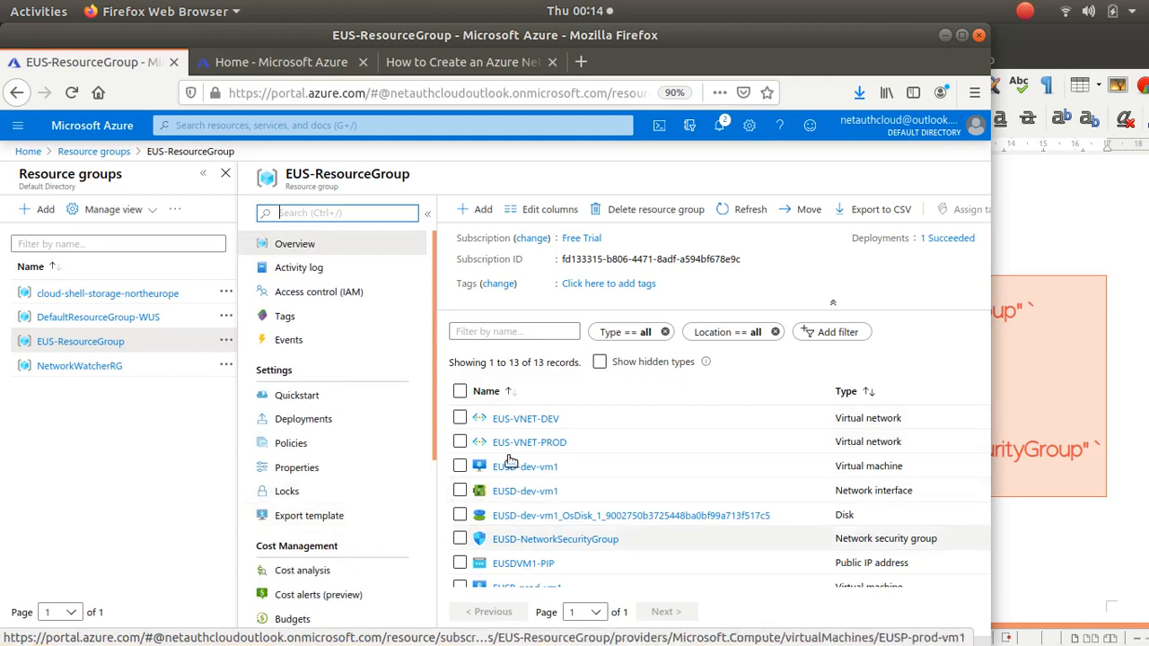
Open the template of the CreateVm-MicrosoftWindowsServer deployment of EUS-ResourceGroup and inspect its resource definitions in a widened resource list
{"action": "left_click", "coordinate": [305, 420]}
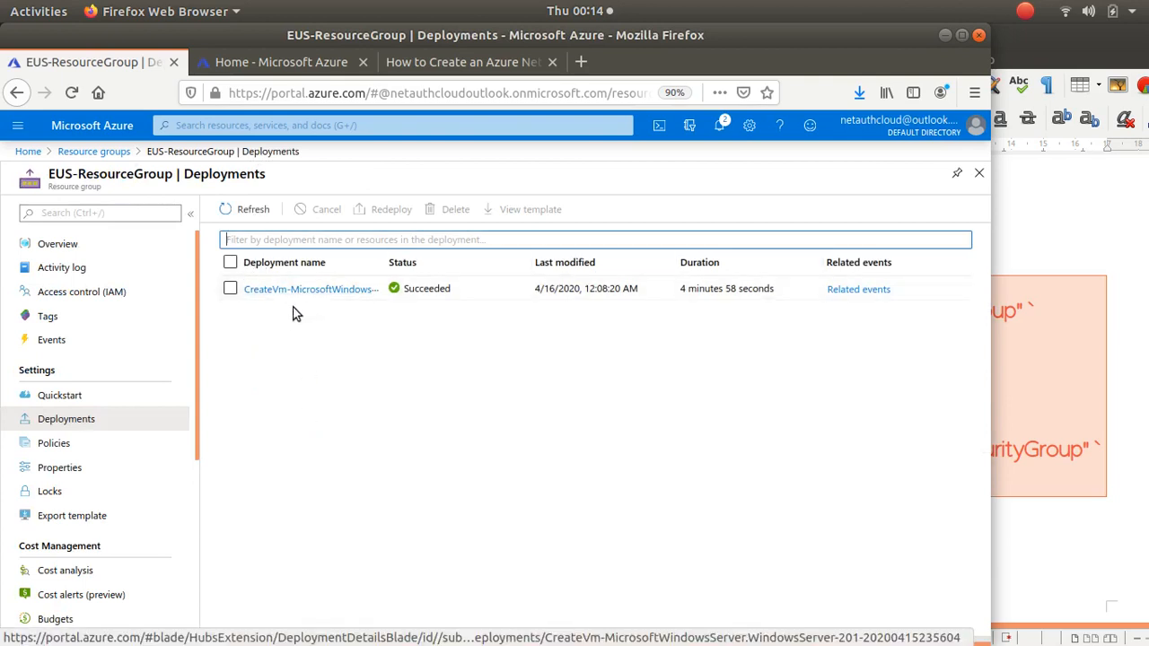
{"action": "left_click", "coordinate": [344, 290]}
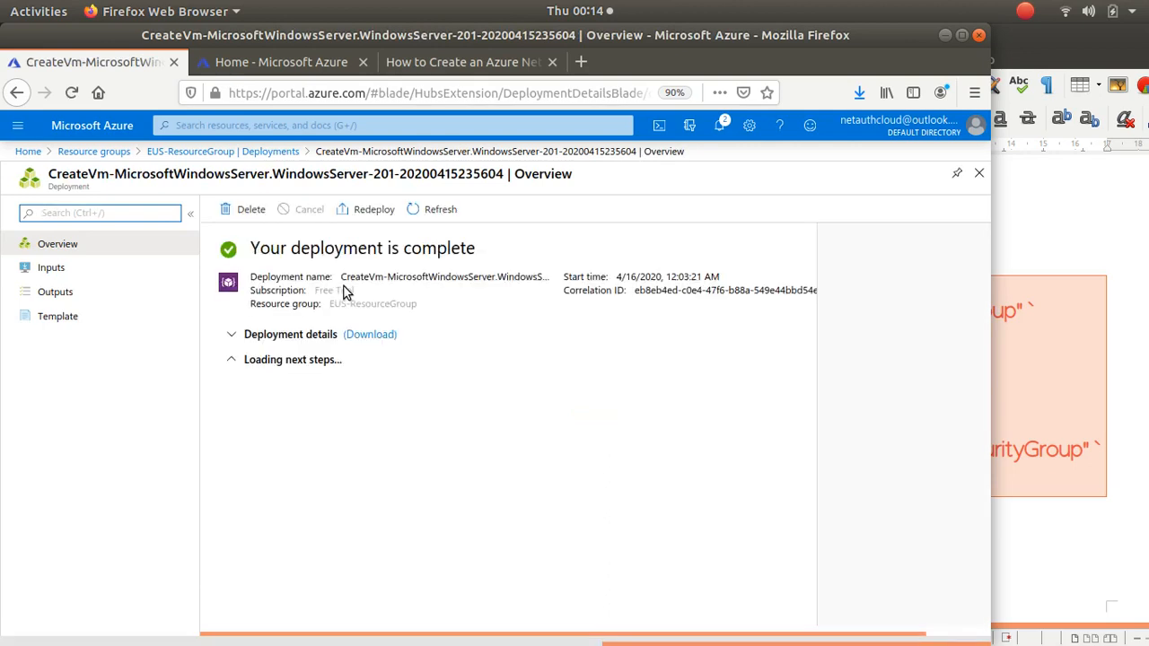
{"action": "left_click", "coordinate": [50, 320]}
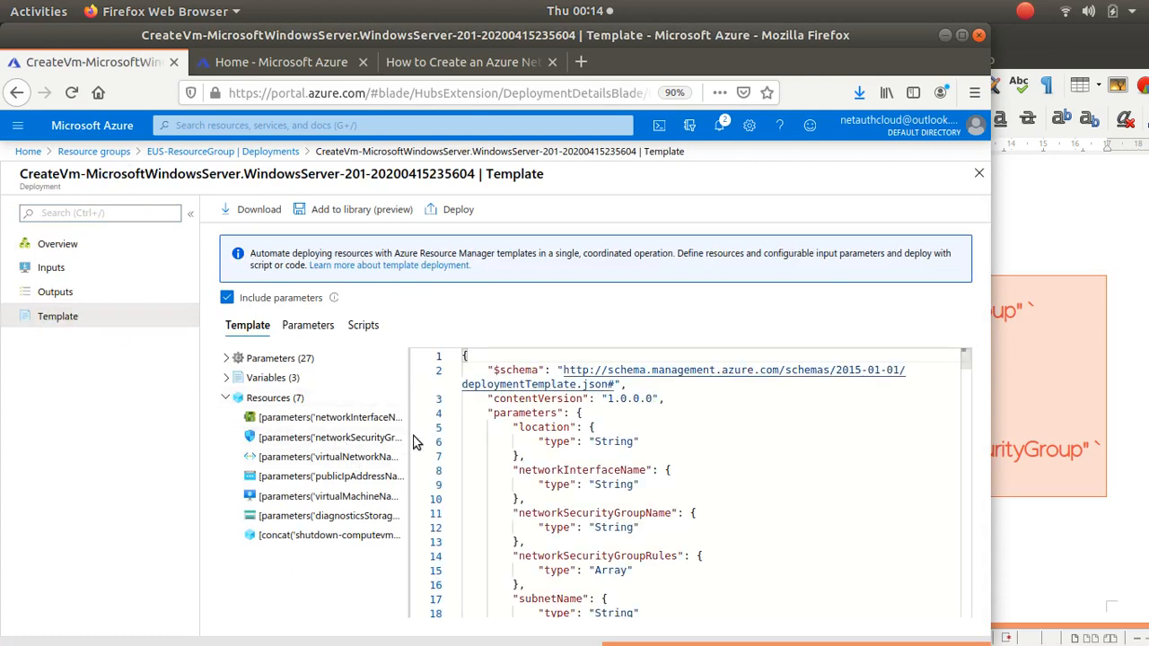
{"action": "left_click_drag", "start_coordinate": [409, 436], "coordinate": [669, 476]}
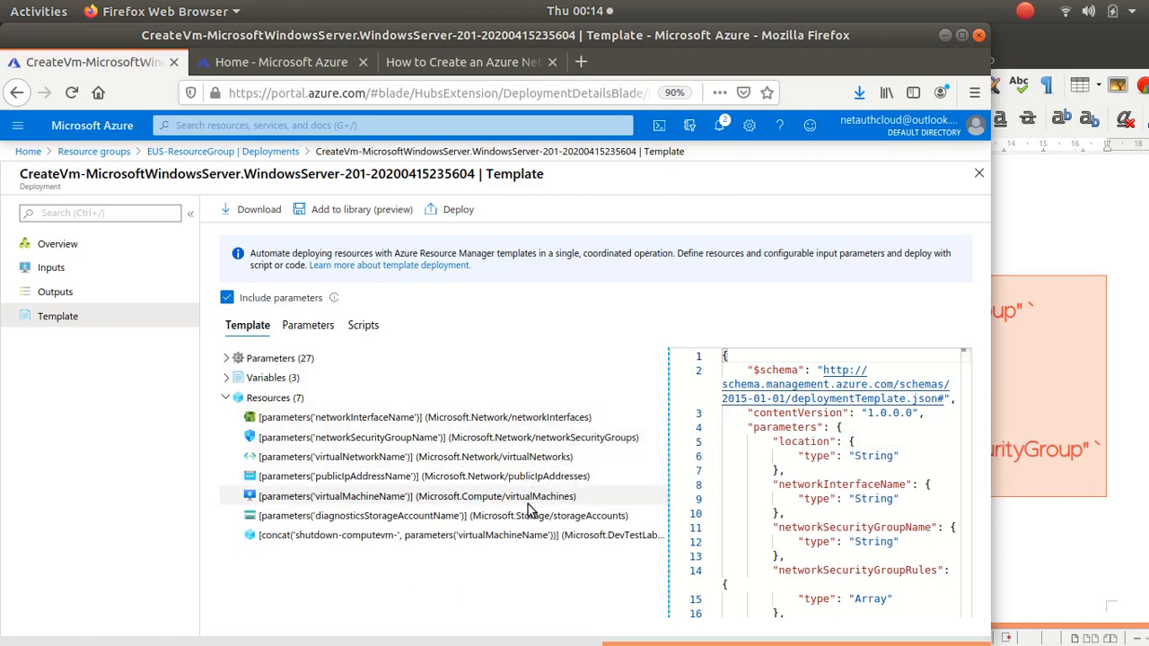
{"action": "left_click", "coordinate": [566, 537]}
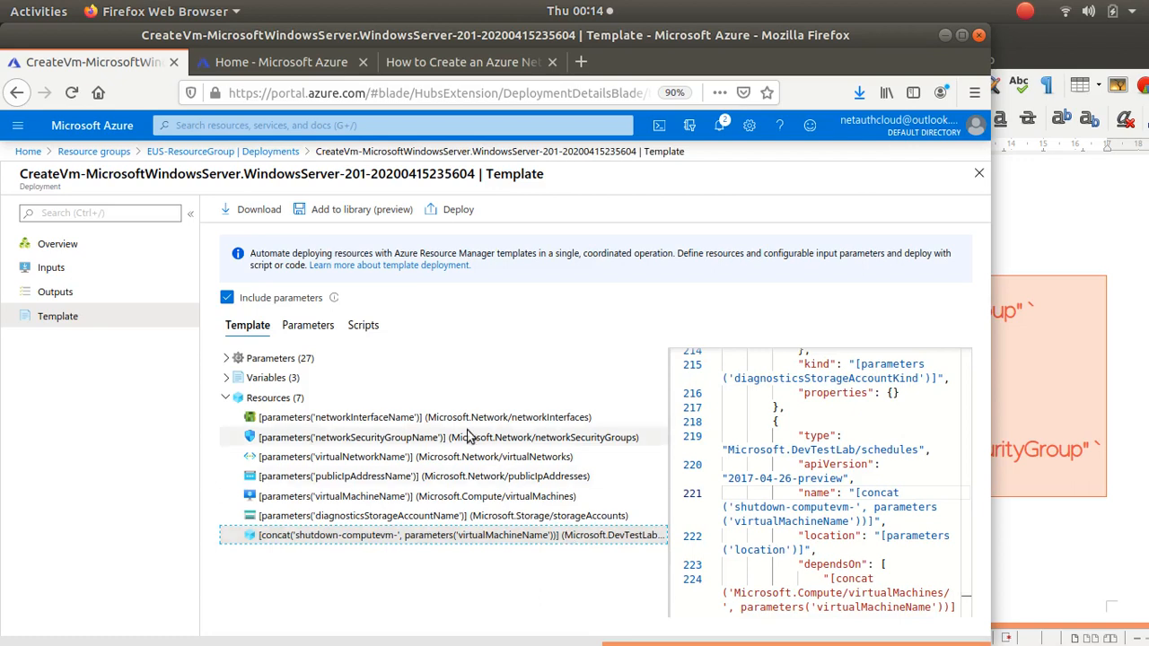
{"action": "left_click", "coordinate": [289, 398]}
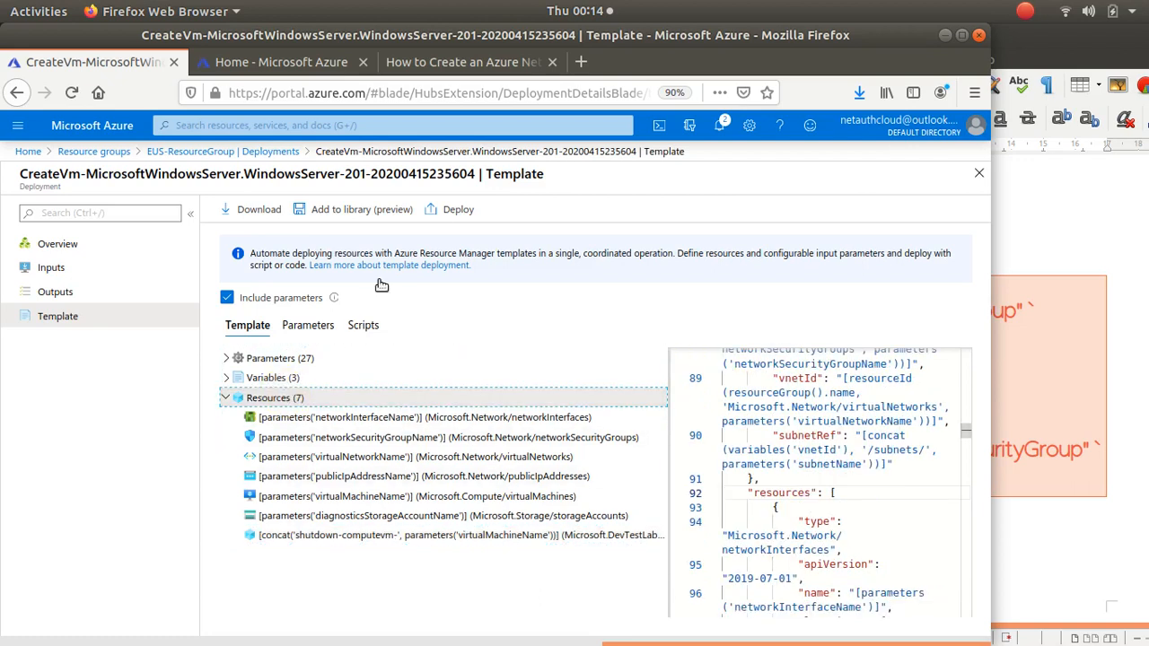
Download the deployment template as a saved zip file and return to the portal home page
{"action": "left_click", "coordinate": [247, 210]}
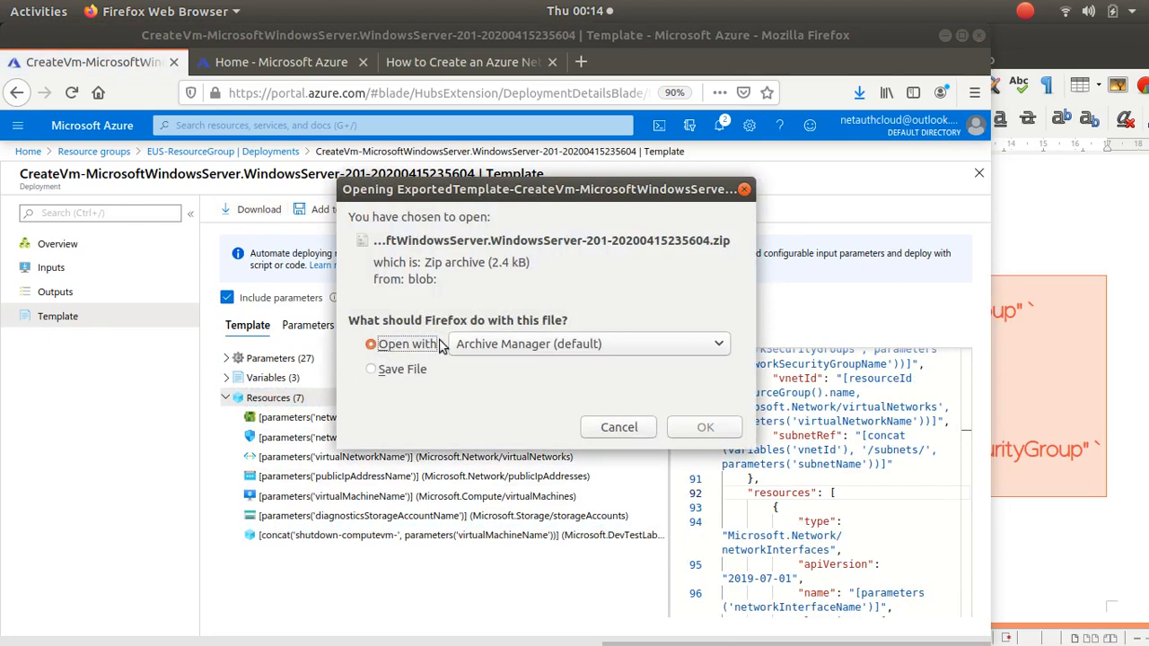
{"action": "left_click", "coordinate": [420, 370]}
{"action": "left_click", "coordinate": [684, 429]}
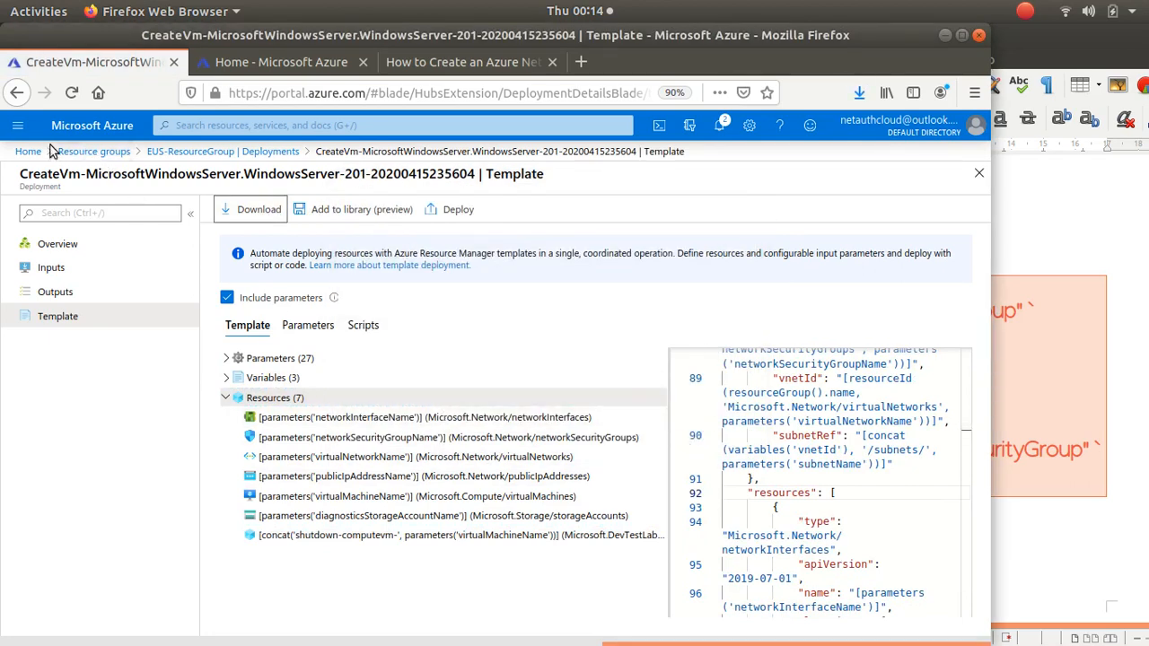
{"action": "left_click", "coordinate": [977, 174]}
{"action": "left_click", "coordinate": [977, 175]}
{"action": "left_click", "coordinate": [976, 177]}
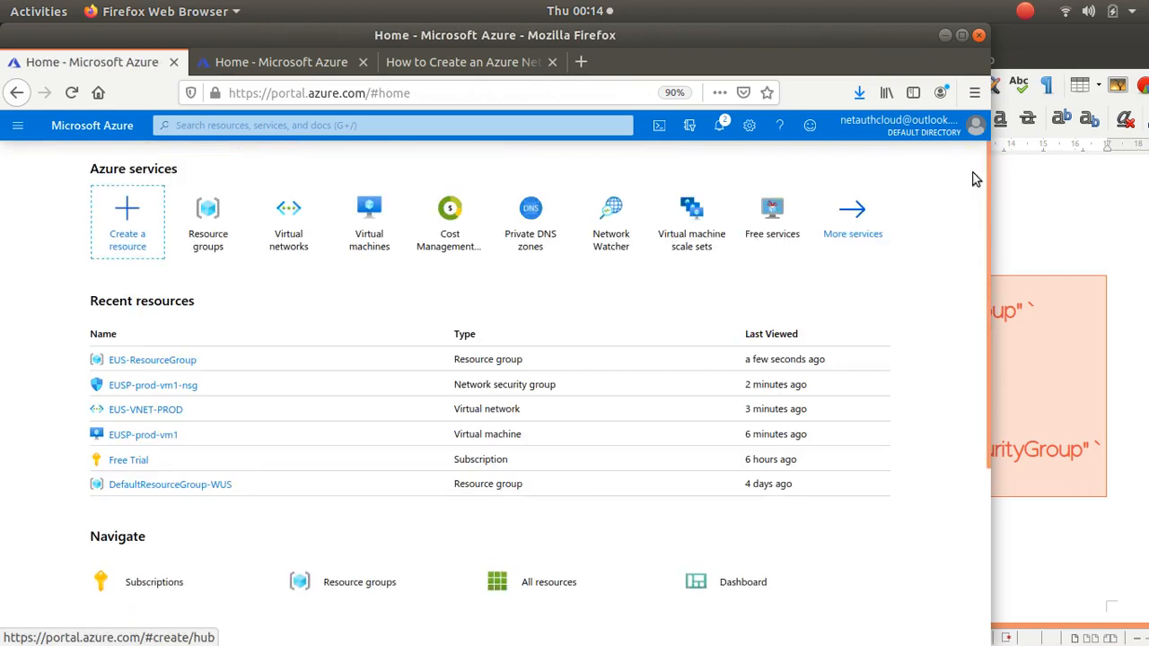
Display the Network Watcher topology for the whole of EUS-ResourceGroup
{"action": "left_click", "coordinate": [614, 226]}
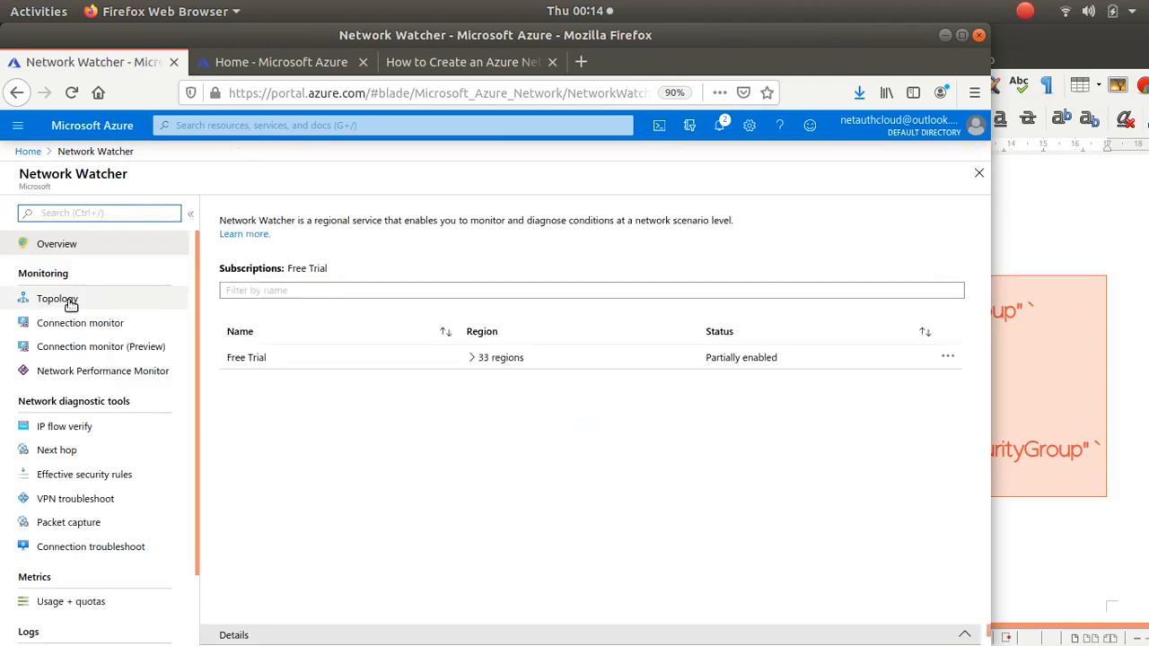
{"action": "left_click", "coordinate": [69, 302]}
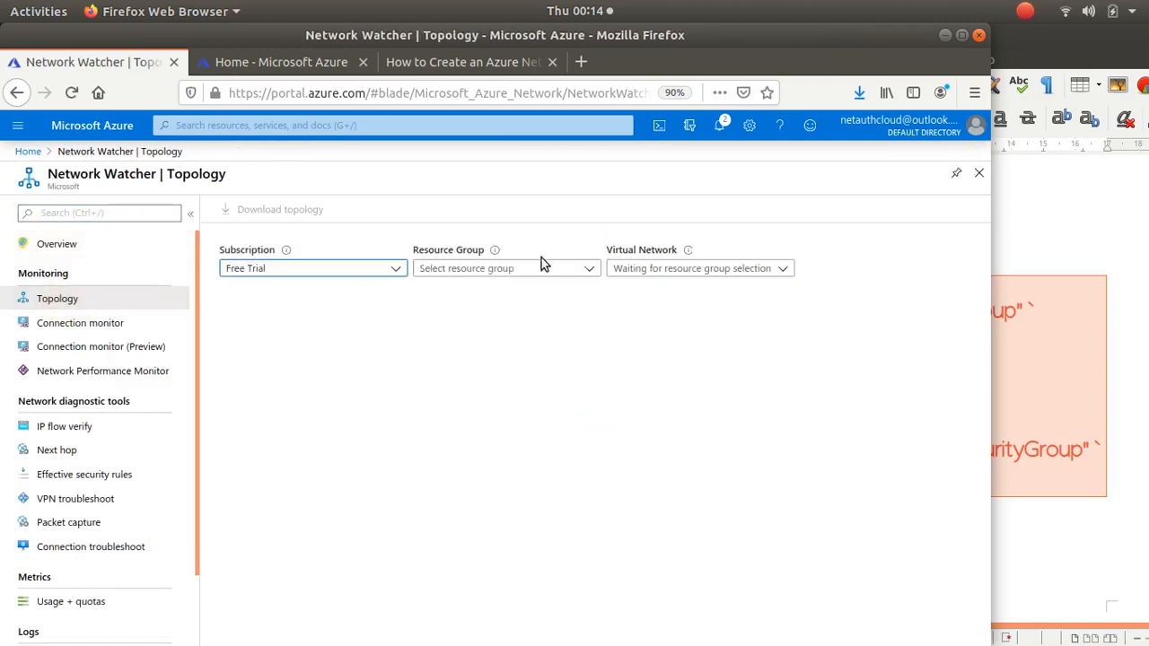
{"action": "left_click", "coordinate": [589, 274]}
{"action": "left_click", "coordinate": [527, 319]}
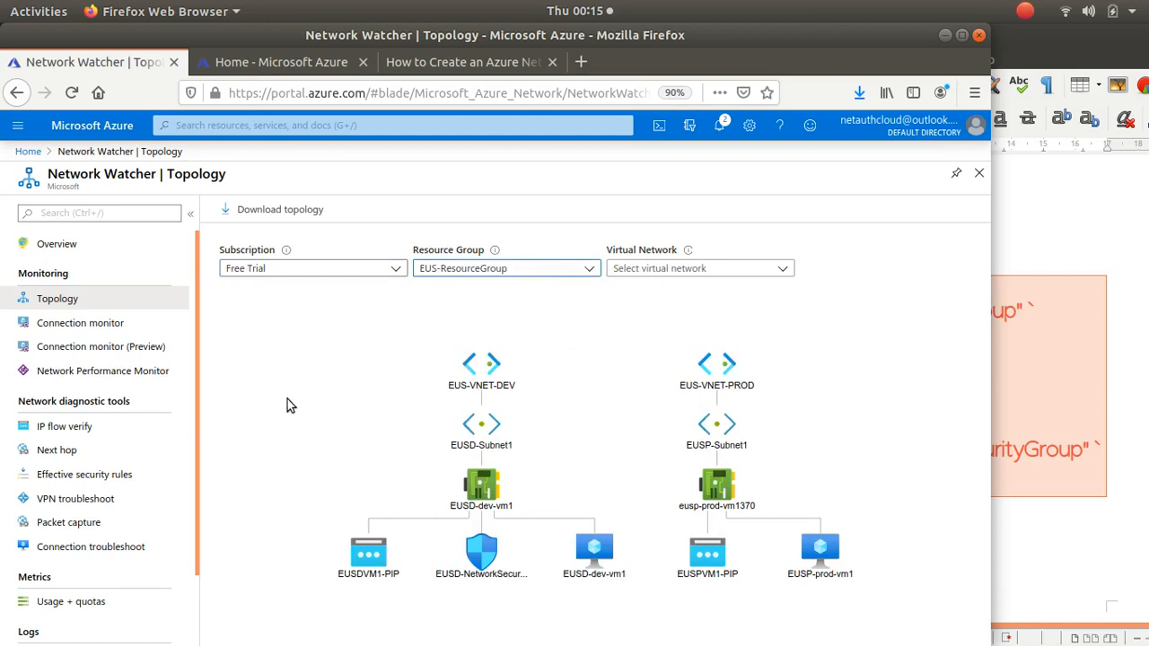
Check the EUSD-dev-vm1 creation output in Cloud Shell and return to the resource group's topology
{"action": "left_click", "coordinate": [305, 63]}
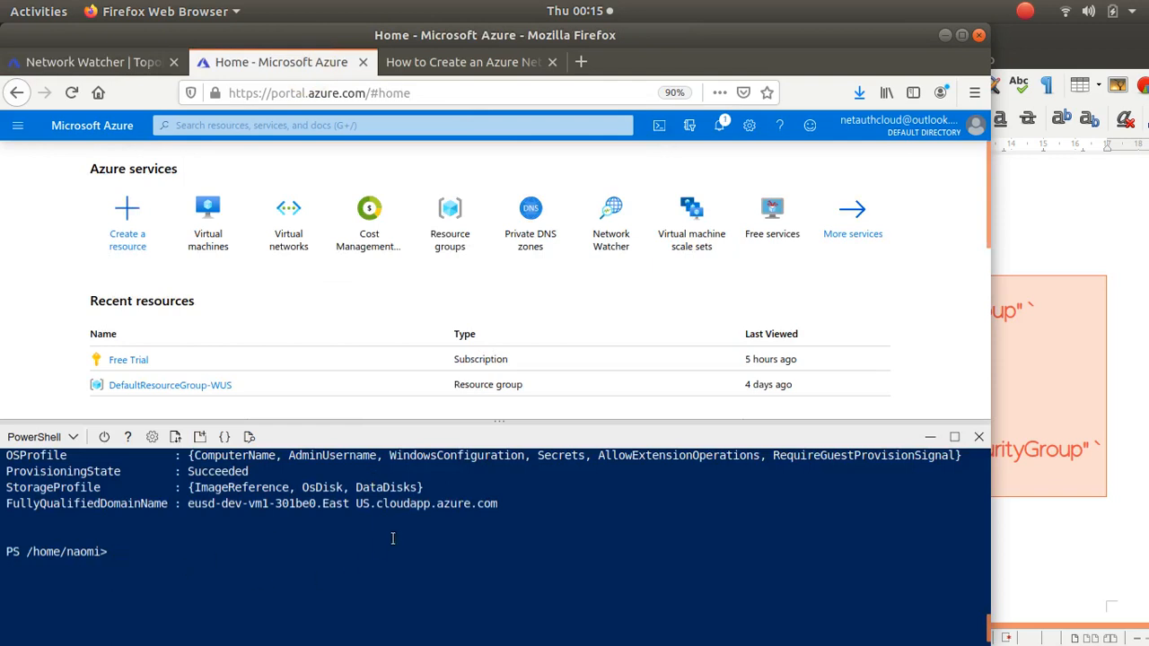
{"action": "scroll", "coordinate": [392, 539], "scroll_direction": "up", "scroll_amount": 5}
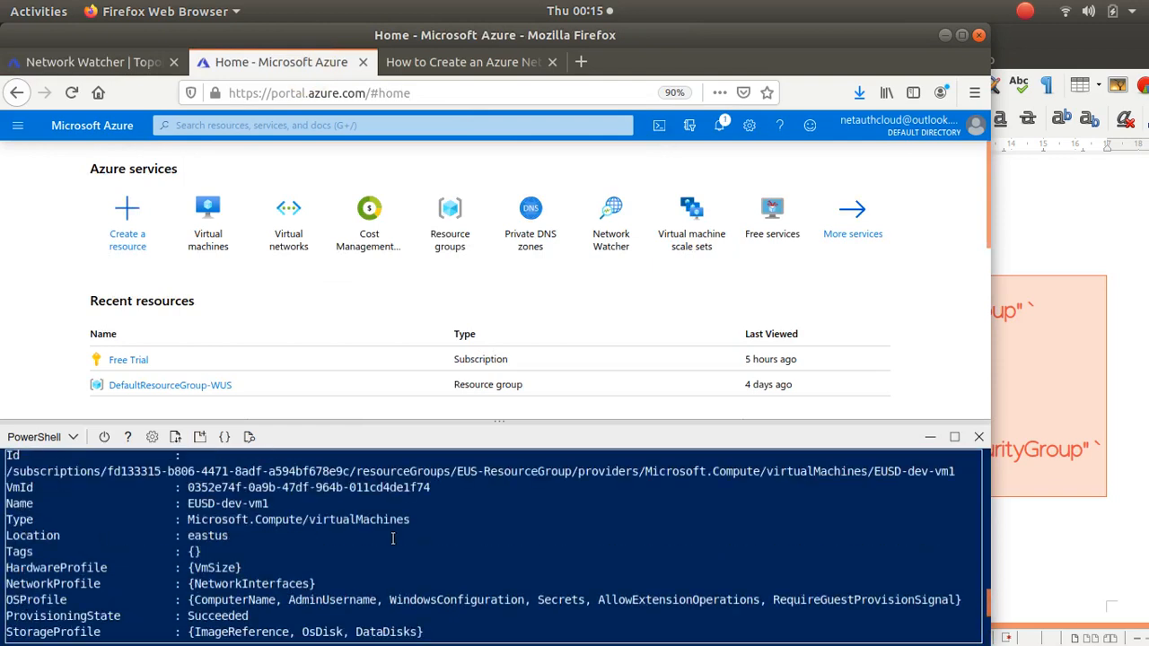
{"action": "left_click", "coordinate": [135, 63]}
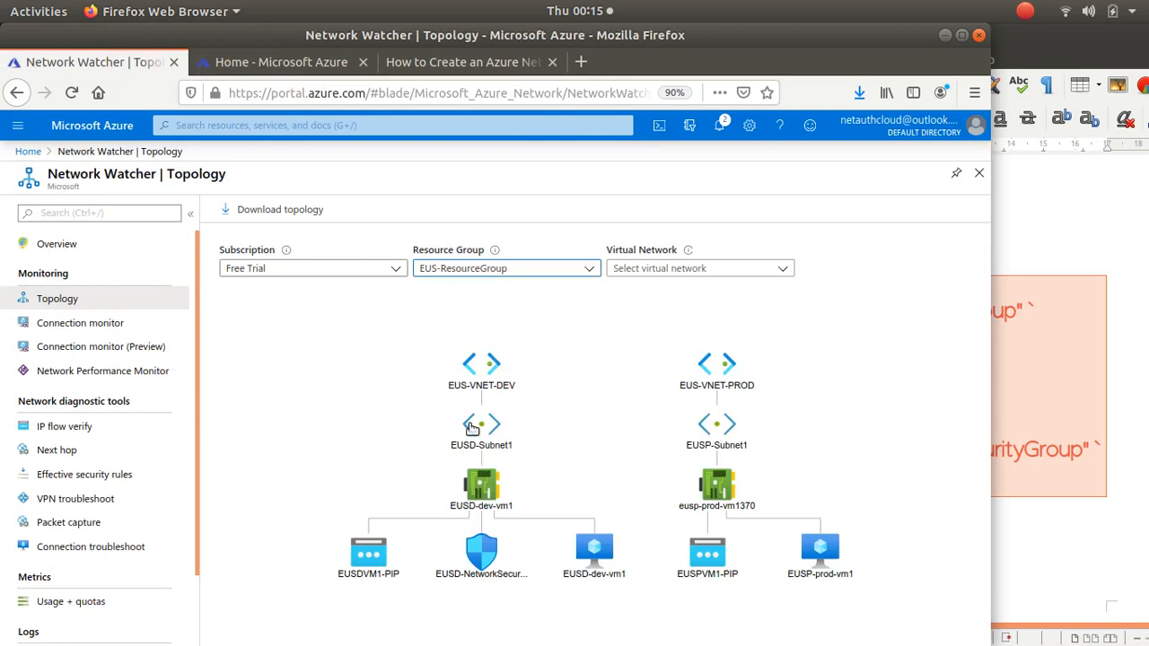
Try to associate EUSP-prod-vm1-nsg with the subnet EUSP-Subnet1 of EUS-VNET-PROD again
{"action": "left_click", "coordinate": [28, 153]}
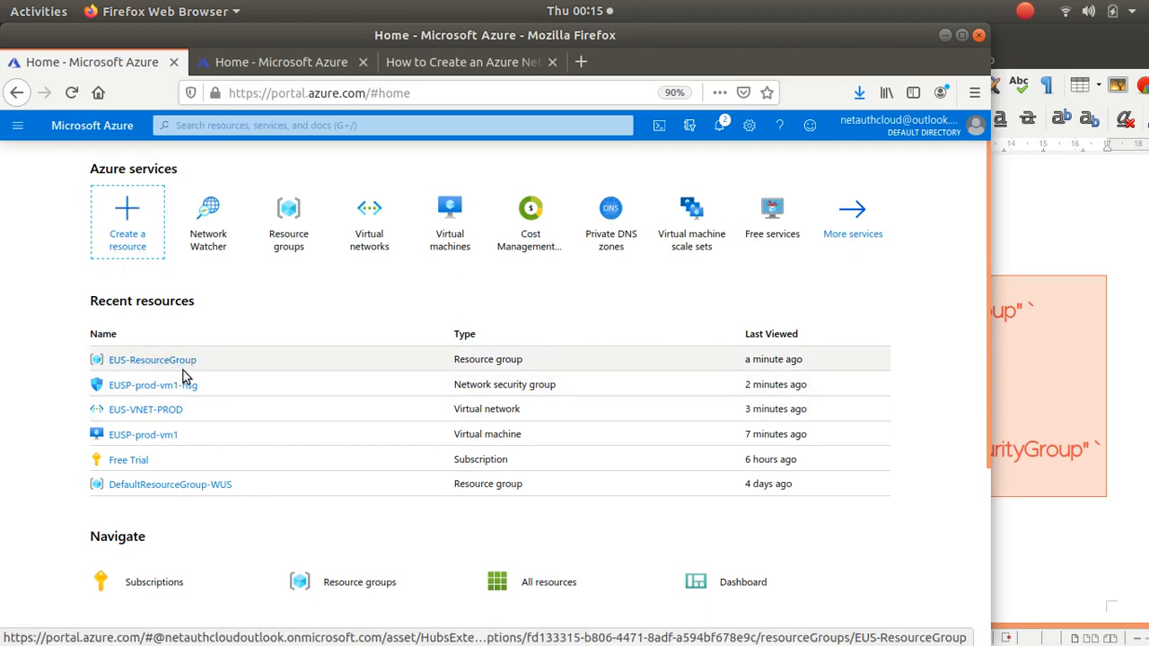
{"action": "left_click", "coordinate": [153, 385]}
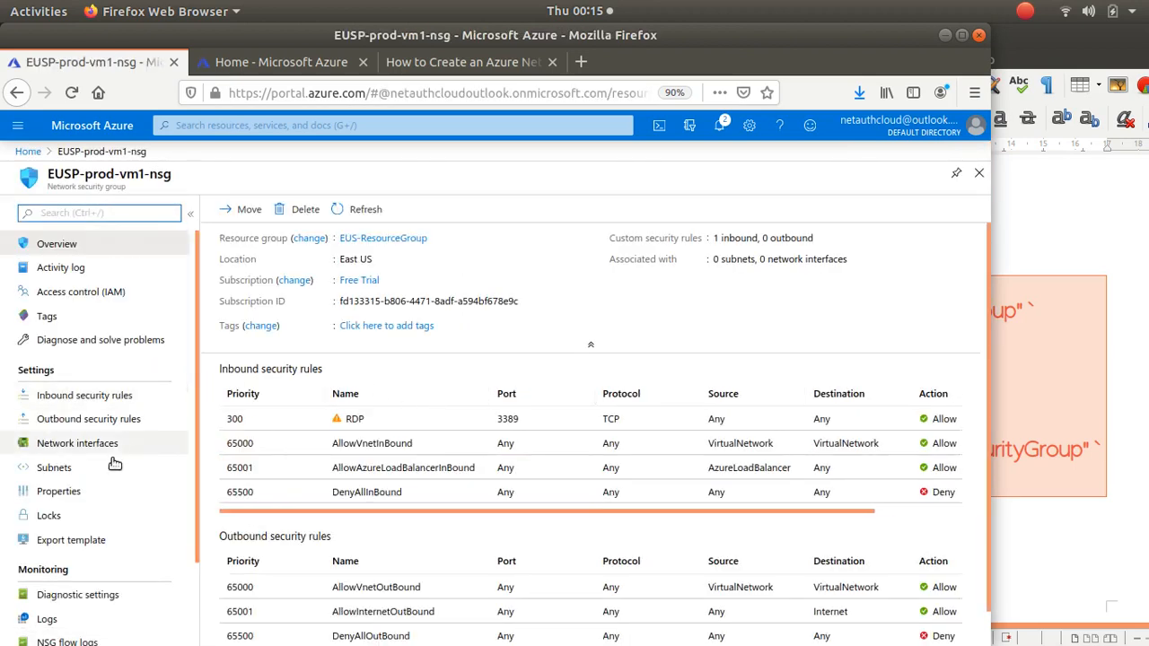
{"action": "left_click", "coordinate": [63, 474]}
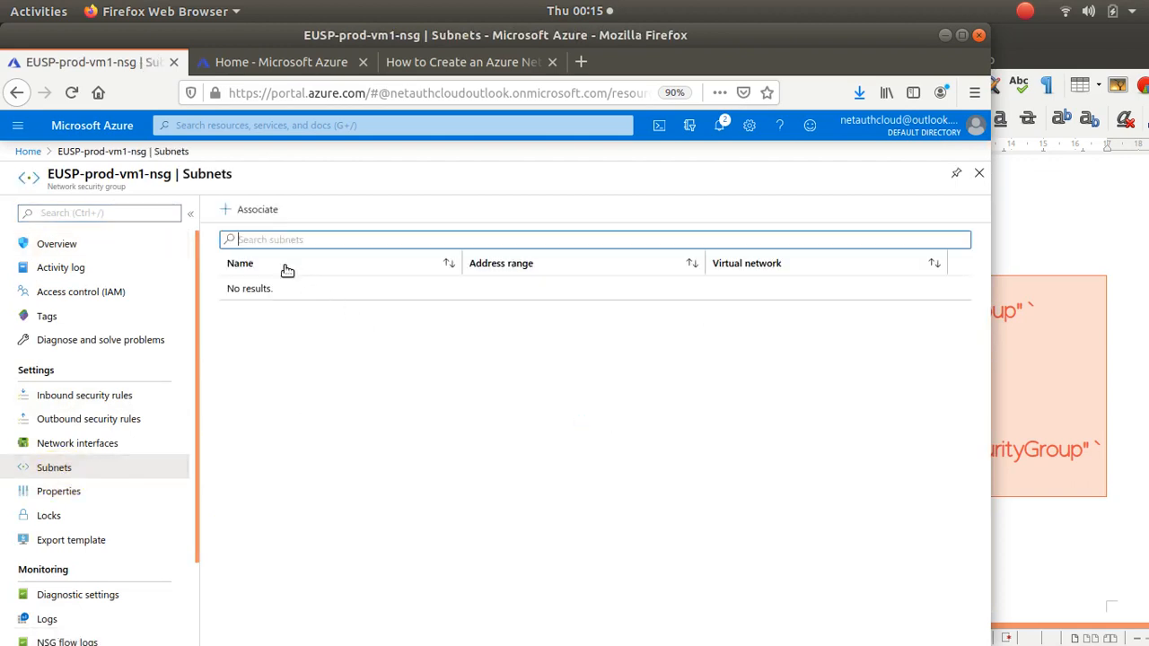
{"action": "left_click", "coordinate": [231, 211]}
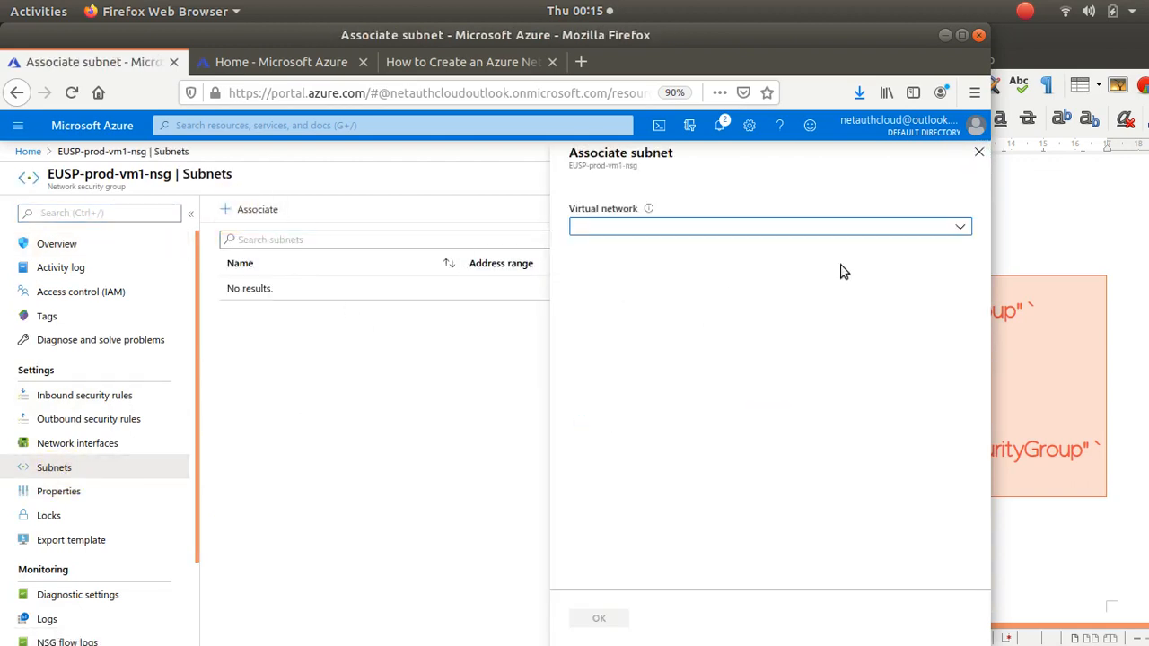
{"action": "left_click", "coordinate": [962, 226]}
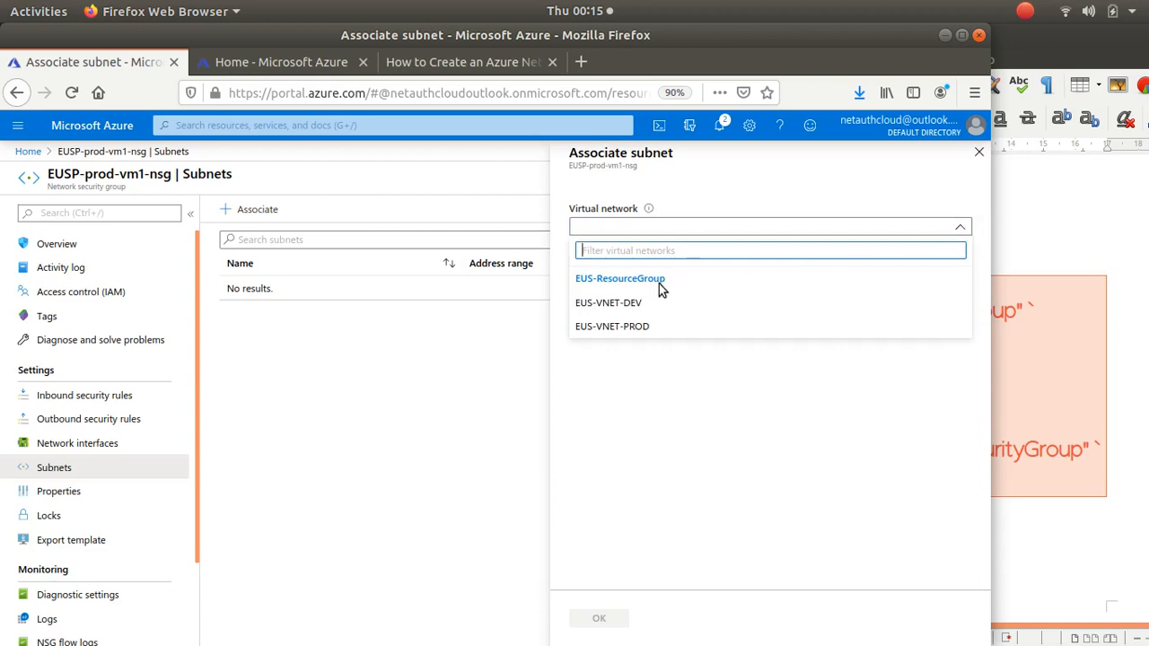
{"action": "left_click", "coordinate": [628, 327]}
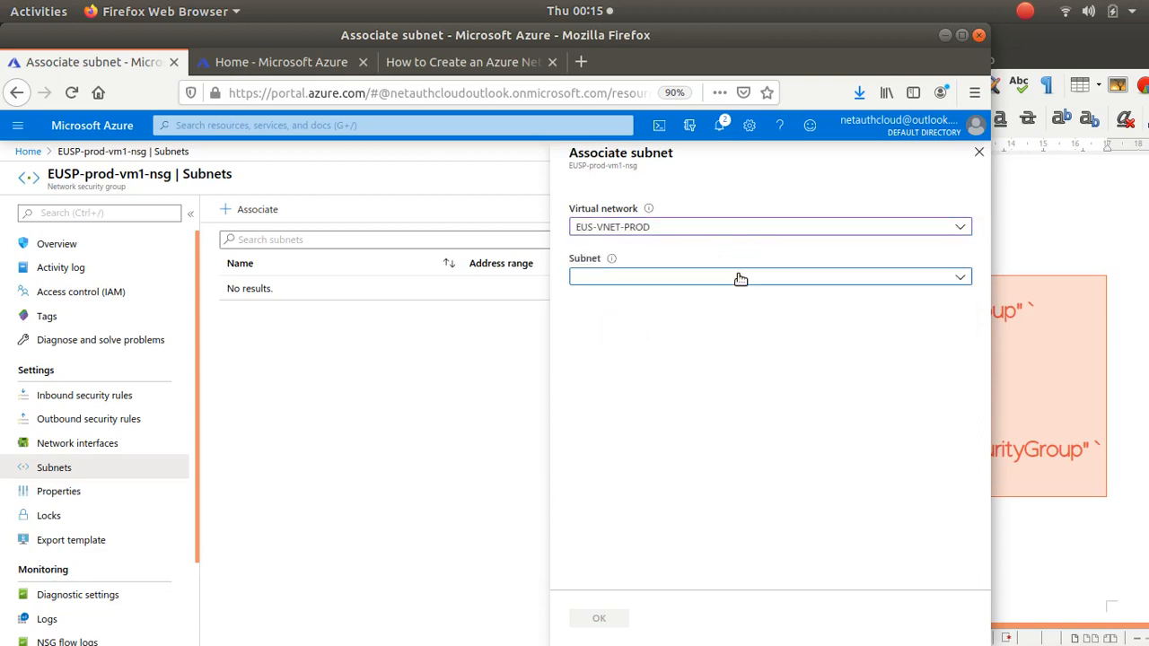
{"action": "left_click", "coordinate": [738, 279]}
{"action": "left_click", "coordinate": [631, 353]}
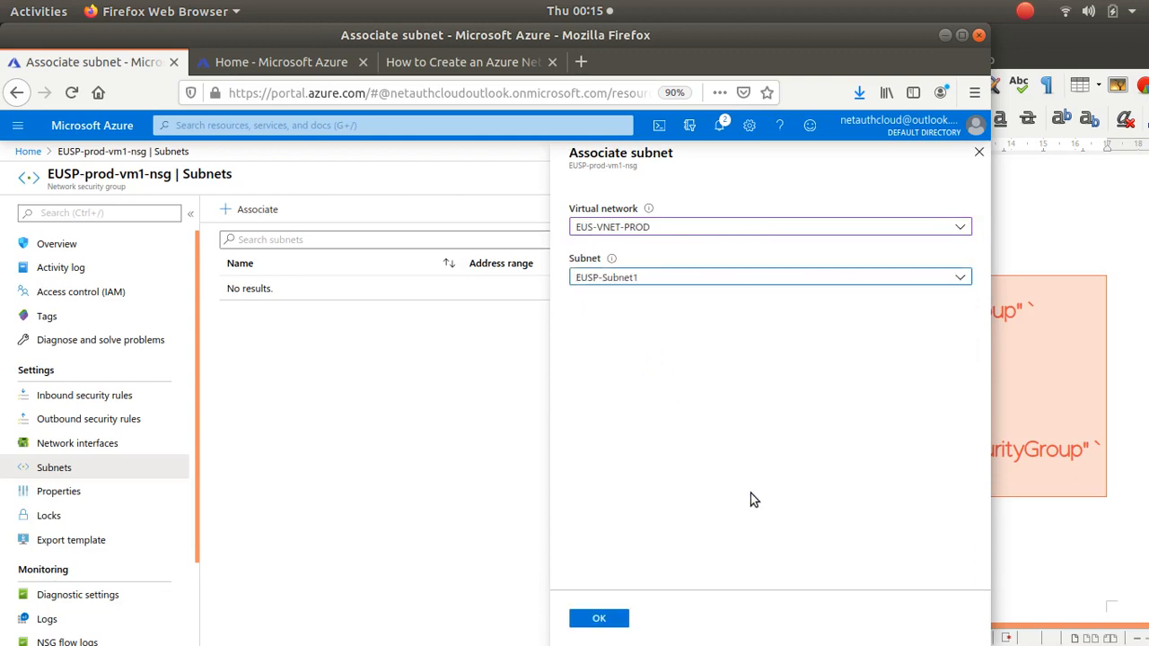
{"action": "left_click", "coordinate": [603, 619]}
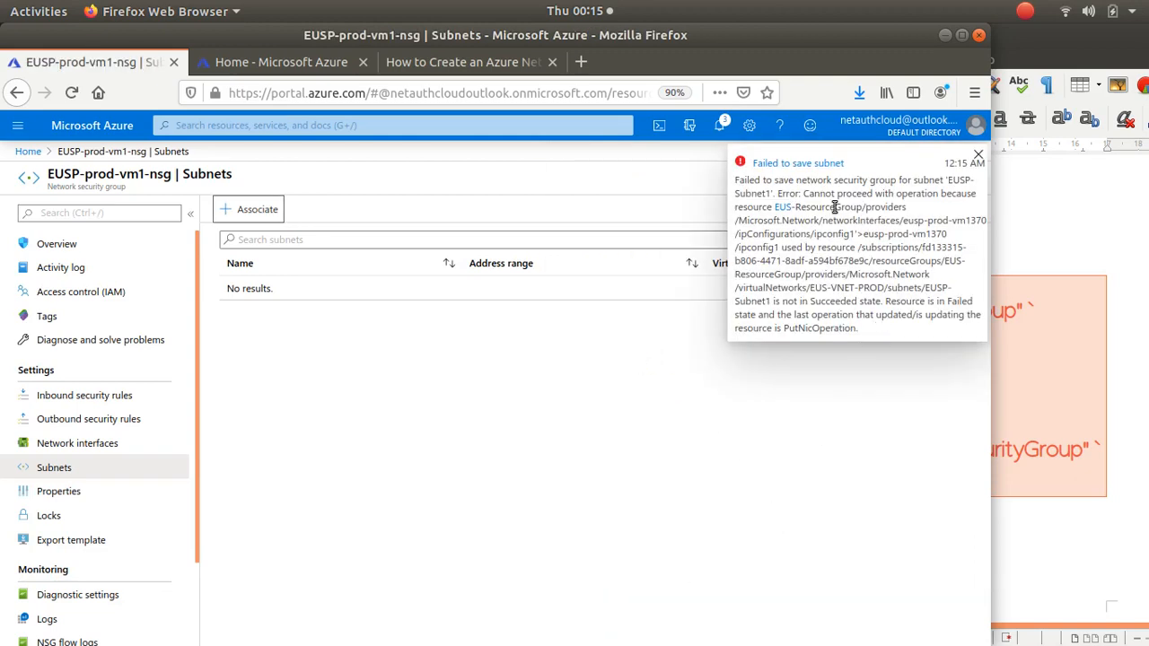
Read through the notification about saving the network security group for EUSP-Subnet1
{"action": "left_click_drag", "start_coordinate": [835, 206], "coordinate": [875, 242]}
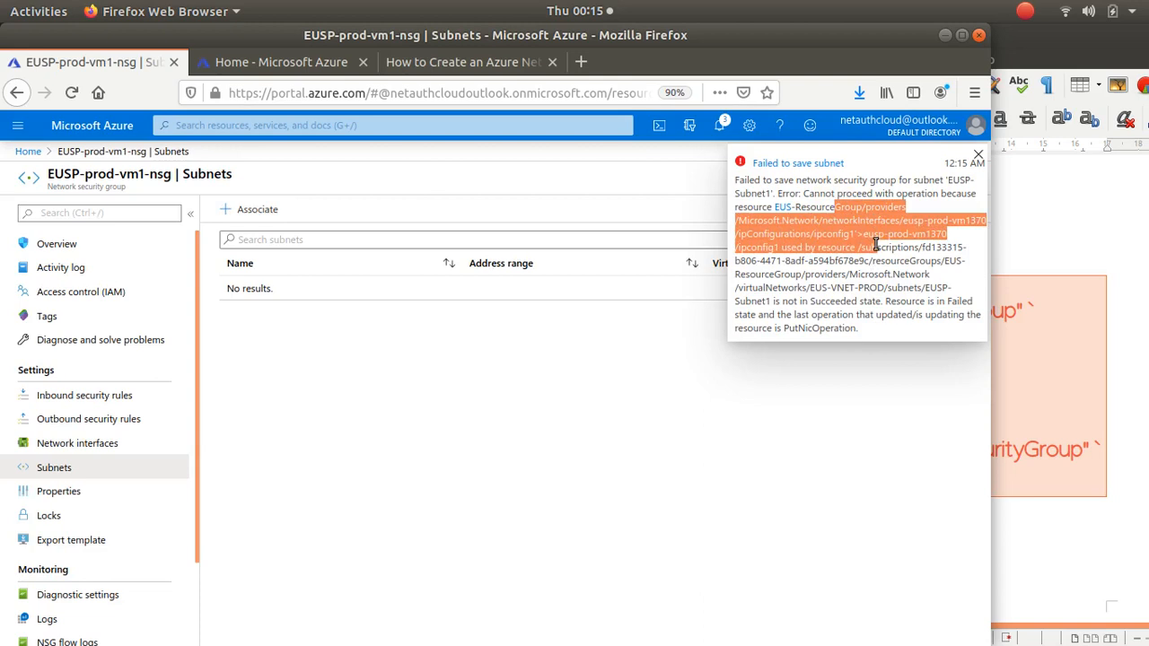
{"action": "left_click_drag", "start_coordinate": [875, 242], "coordinate": [877, 332]}
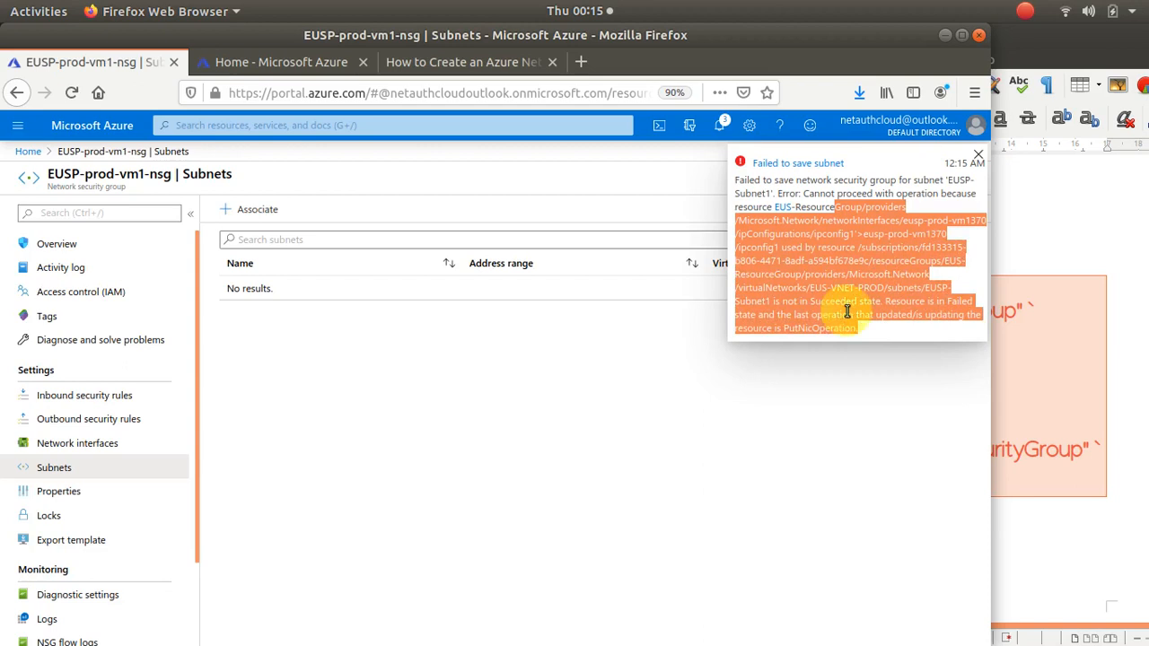
{"action": "left_click", "coordinate": [851, 325]}
{"action": "left_click_drag", "start_coordinate": [862, 333], "coordinate": [821, 199]}
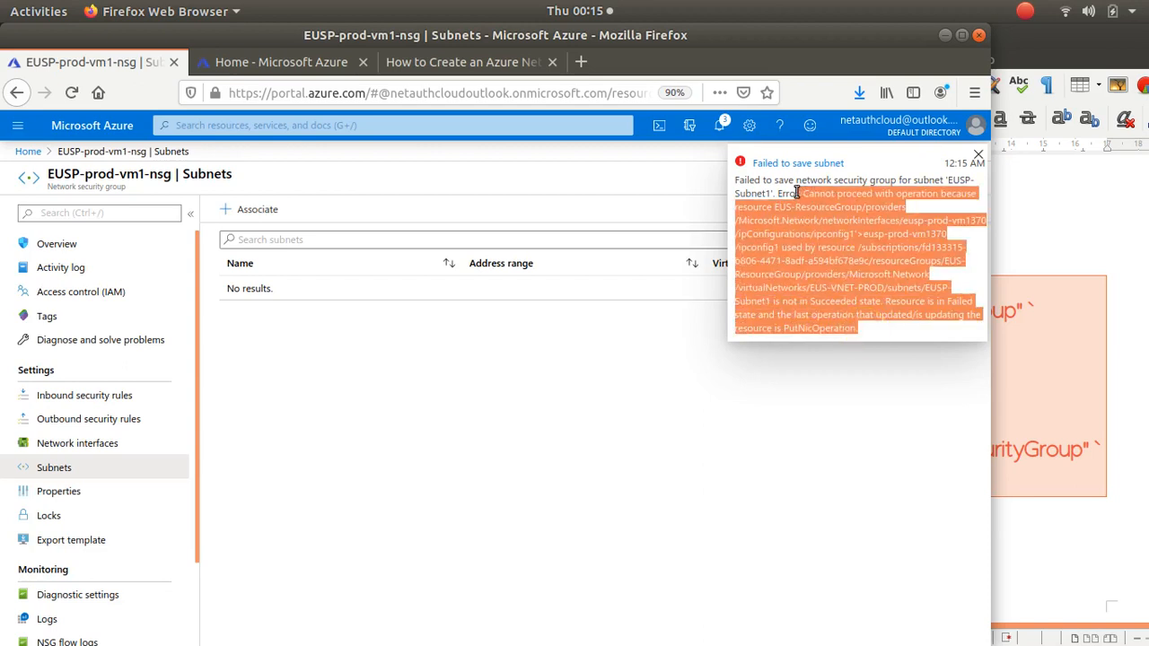
{"action": "left_click", "coordinate": [605, 356]}
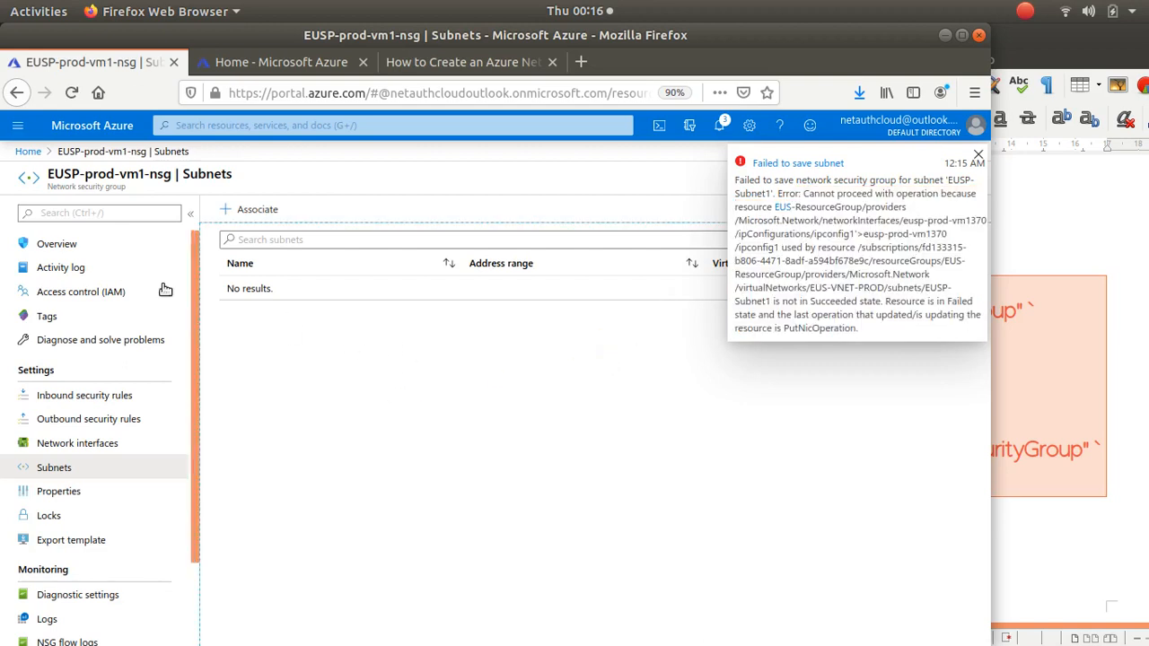
Display the network diagram of the virtual network EUS-VNET-PROD
{"action": "scroll", "coordinate": [90, 512], "scroll_direction": "down", "scroll_amount": 1}
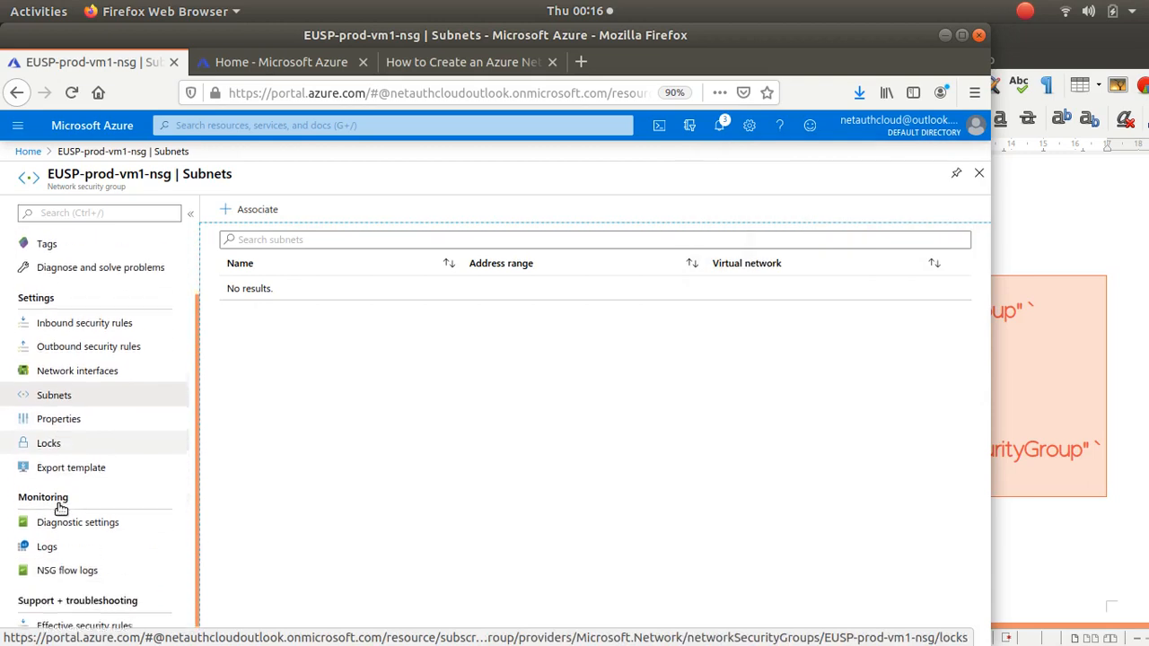
{"action": "scroll", "coordinate": [60, 509], "scroll_direction": "up", "scroll_amount": 1}
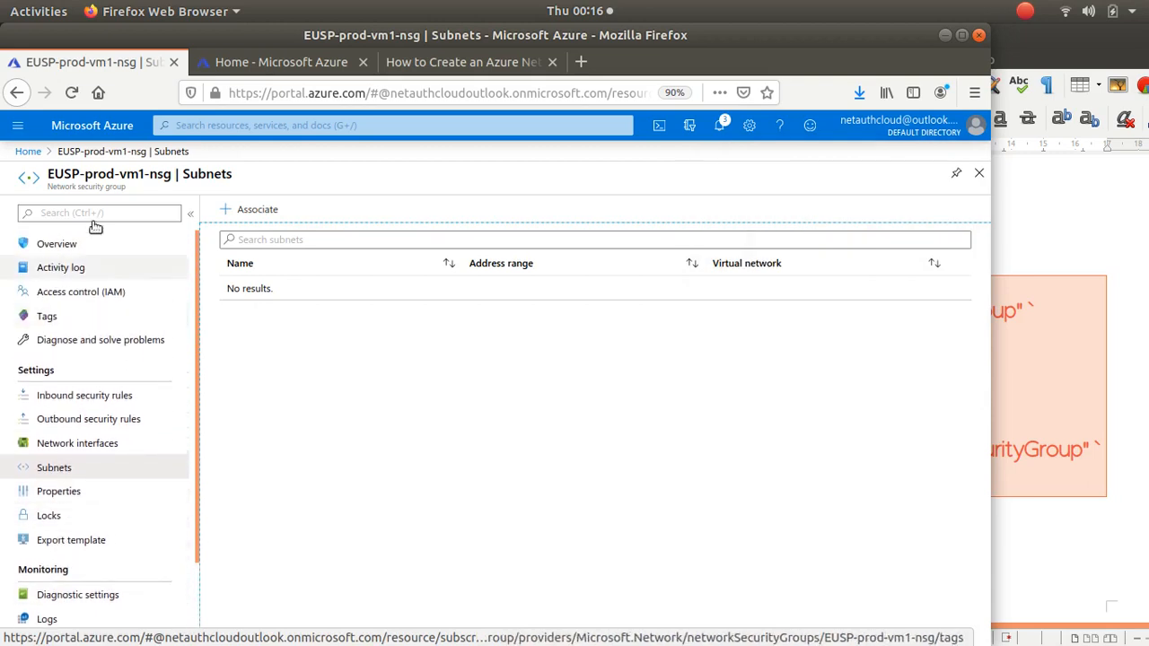
{"action": "left_click", "coordinate": [28, 151]}
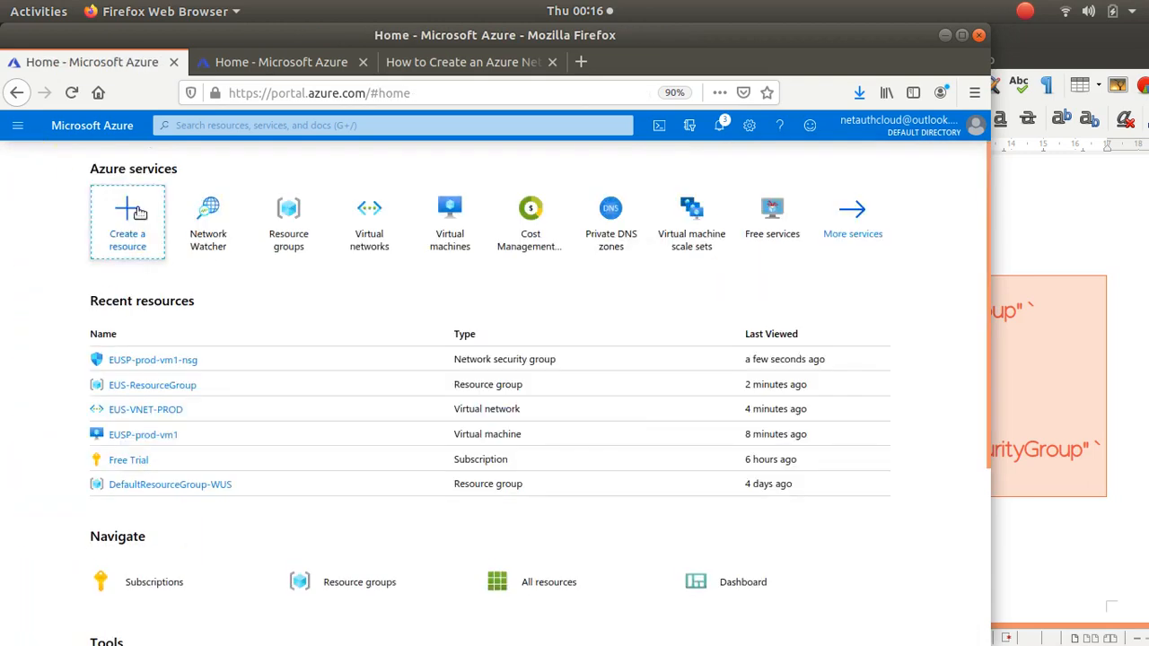
{"action": "left_click", "coordinate": [365, 221]}
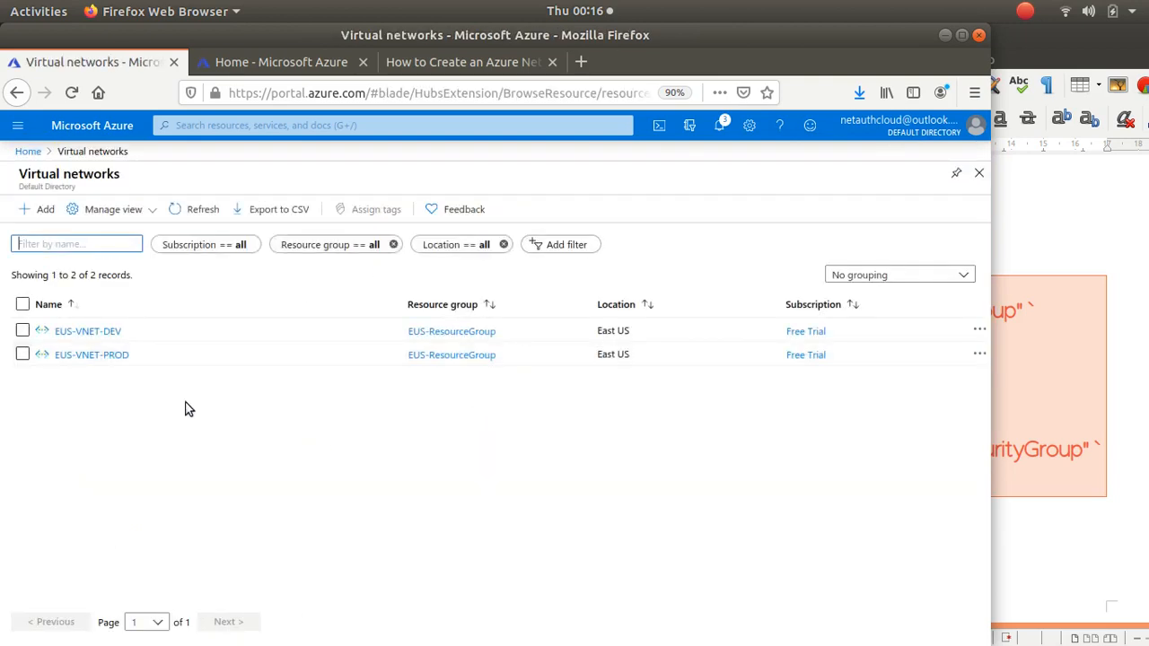
{"action": "left_click", "coordinate": [87, 351]}
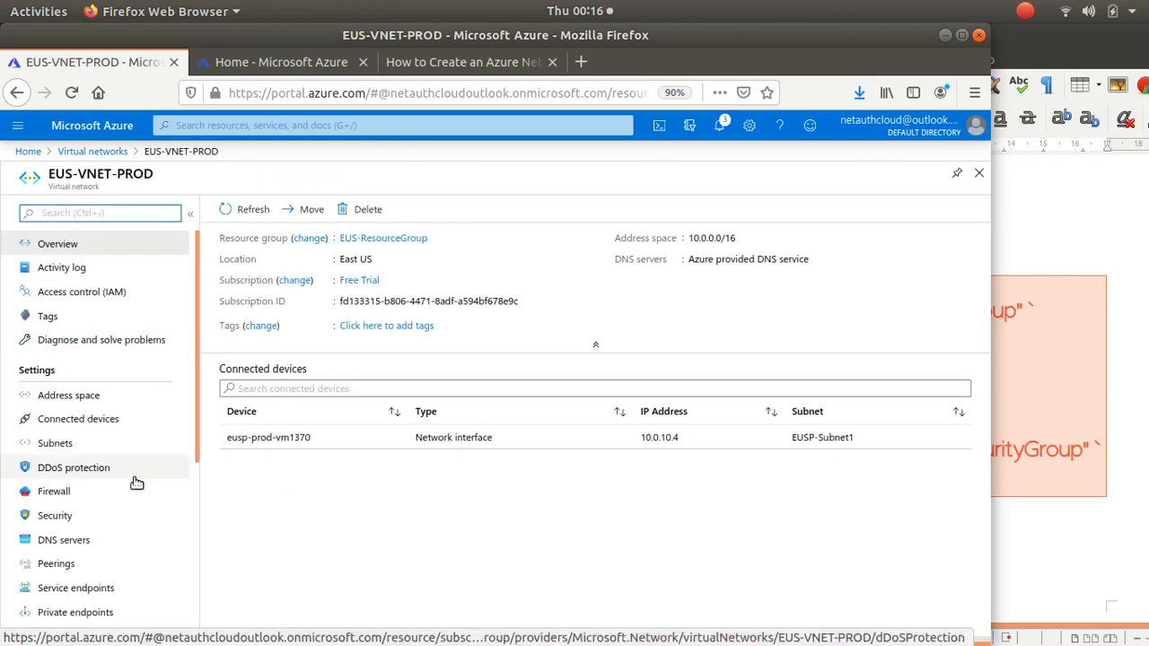
{"action": "scroll", "coordinate": [113, 502], "scroll_direction": "down", "scroll_amount": 5}
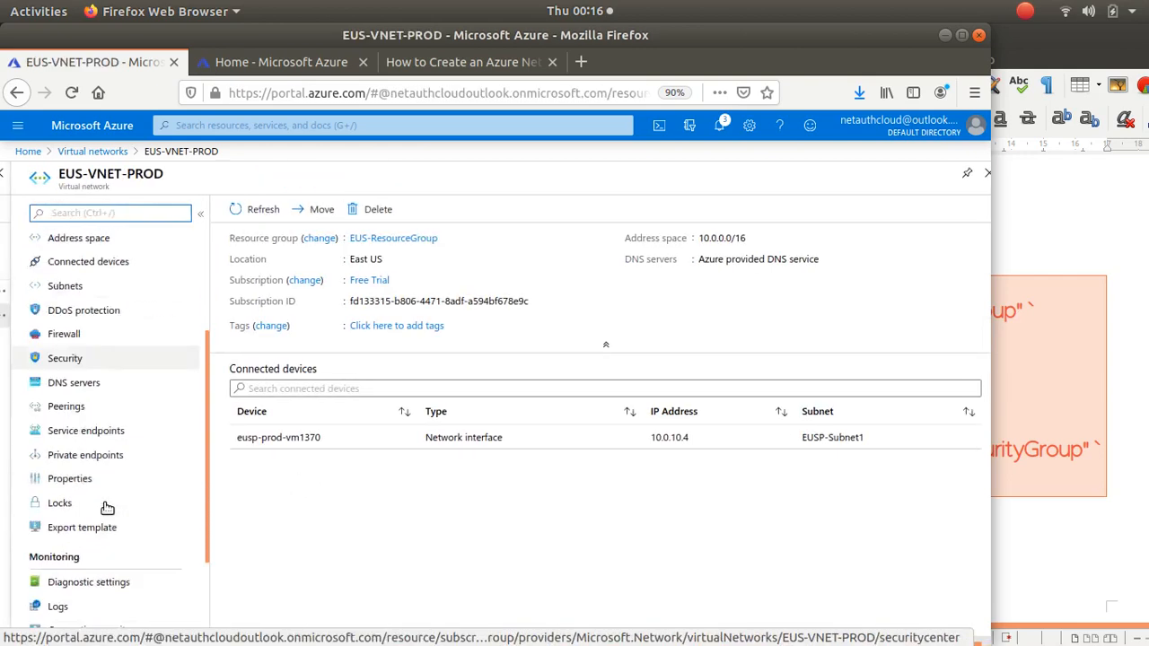
{"action": "left_click", "coordinate": [72, 541]}
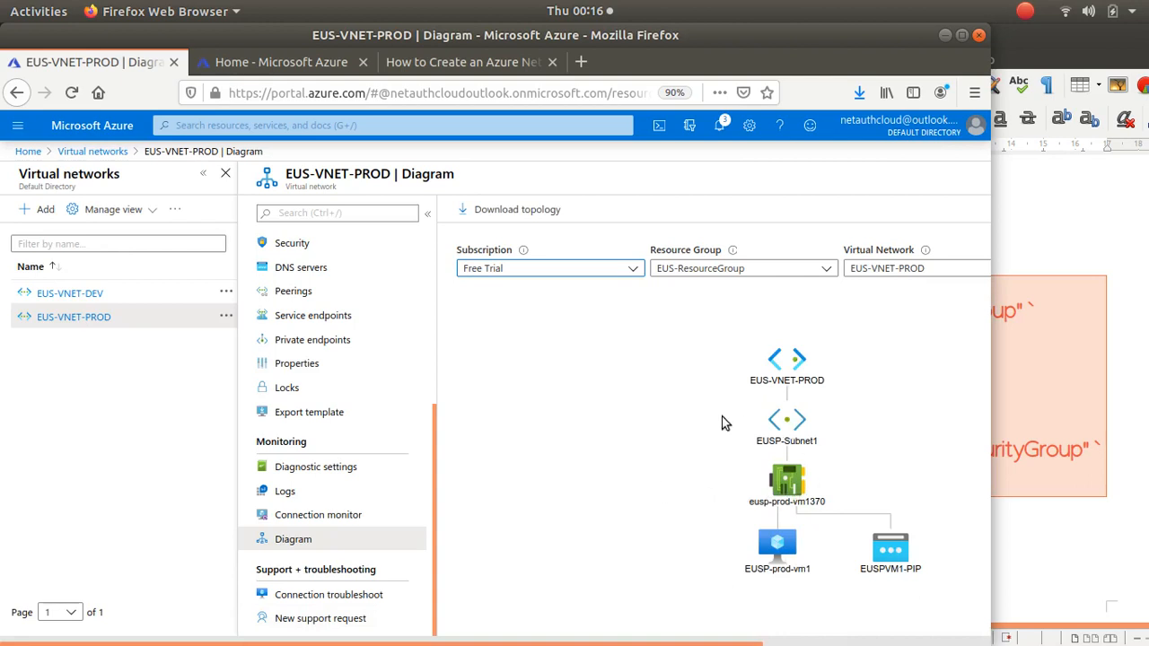
Open EUSP-prod-vm1 from the diagram, look through its overview and available settings, and return to the EUS-VNET-PROD diagram
{"action": "left_click", "coordinate": [770, 541]}
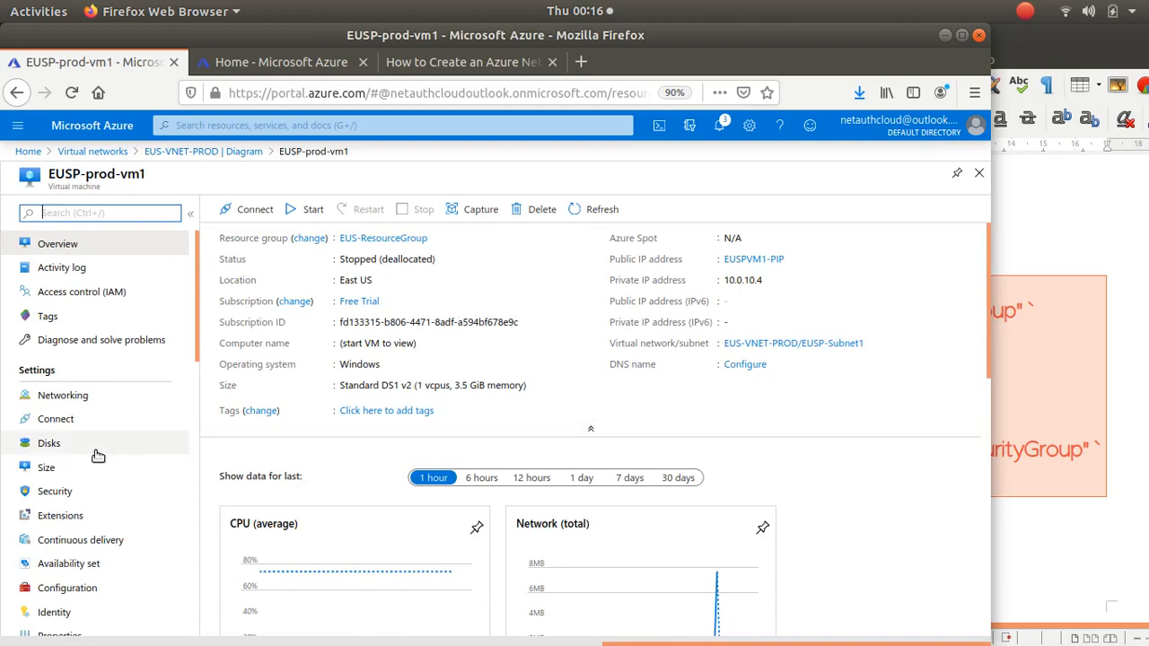
{"action": "scroll", "coordinate": [65, 576], "scroll_direction": "down", "scroll_amount": 5}
{"action": "scroll", "coordinate": [65, 575], "scroll_direction": "down", "scroll_amount": 3}
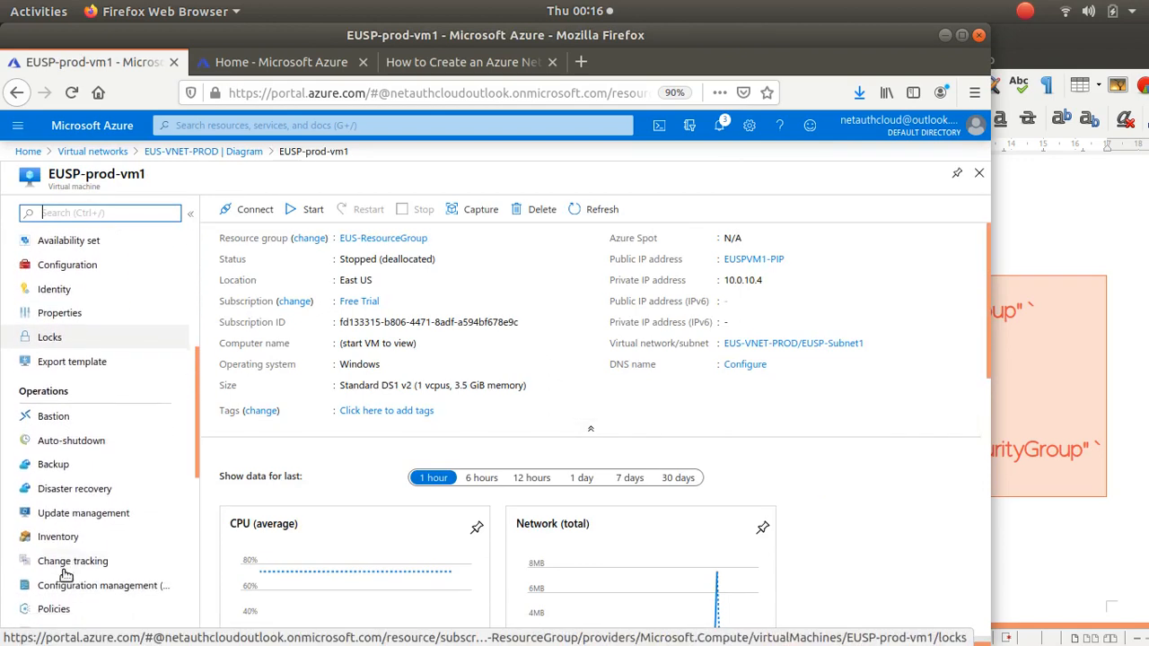
{"action": "scroll", "coordinate": [48, 574], "scroll_direction": "up", "scroll_amount": 8}
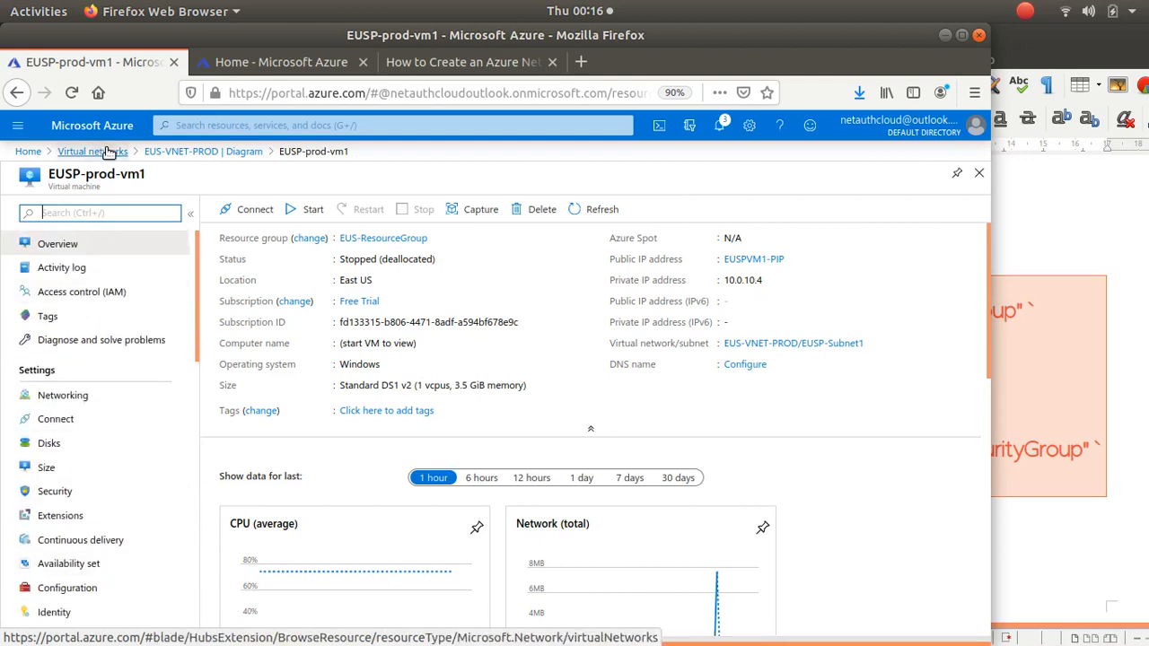
{"action": "left_click", "coordinate": [148, 151]}
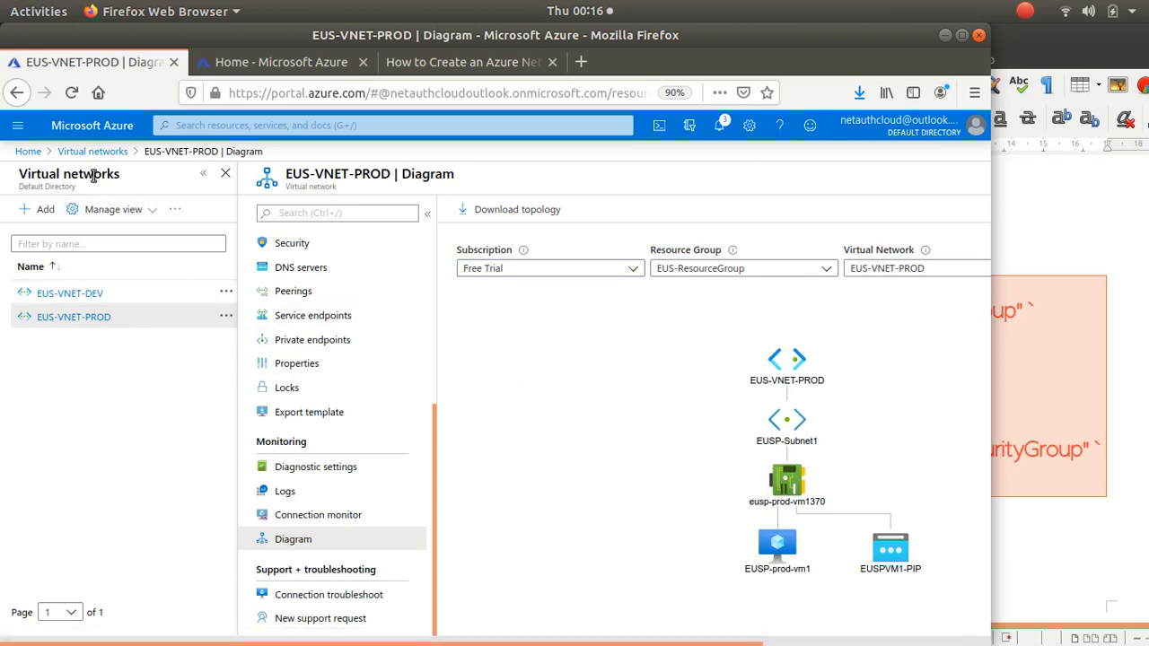
Find the Network Watcher service among the portal's favorite services and open it
{"action": "left_click", "coordinate": [15, 131]}
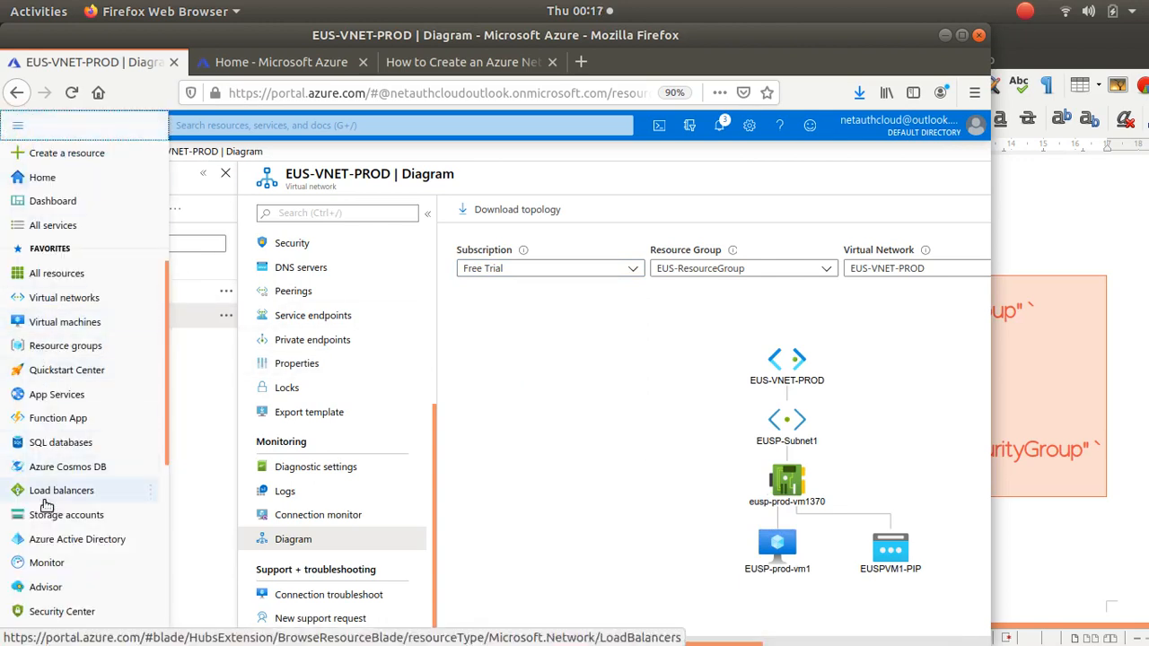
{"action": "scroll", "coordinate": [41, 536], "scroll_direction": "down", "scroll_amount": 3}
{"action": "scroll", "coordinate": [36, 529], "scroll_direction": "down", "scroll_amount": 2}
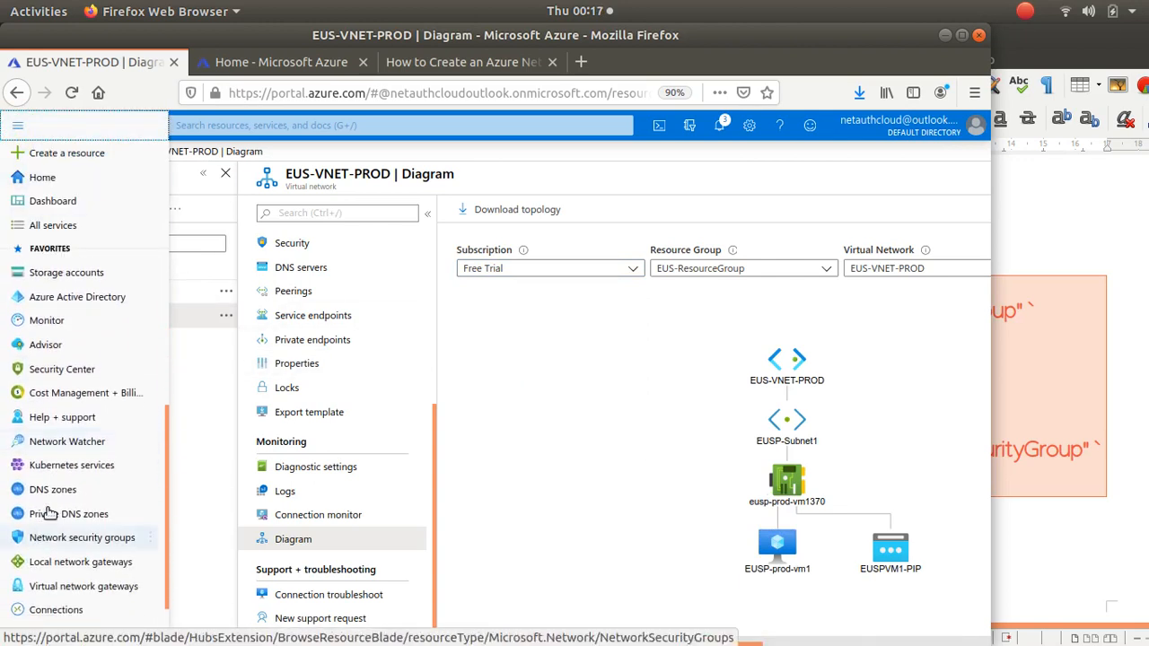
{"action": "scroll", "coordinate": [51, 513], "scroll_direction": "down", "scroll_amount": 1}
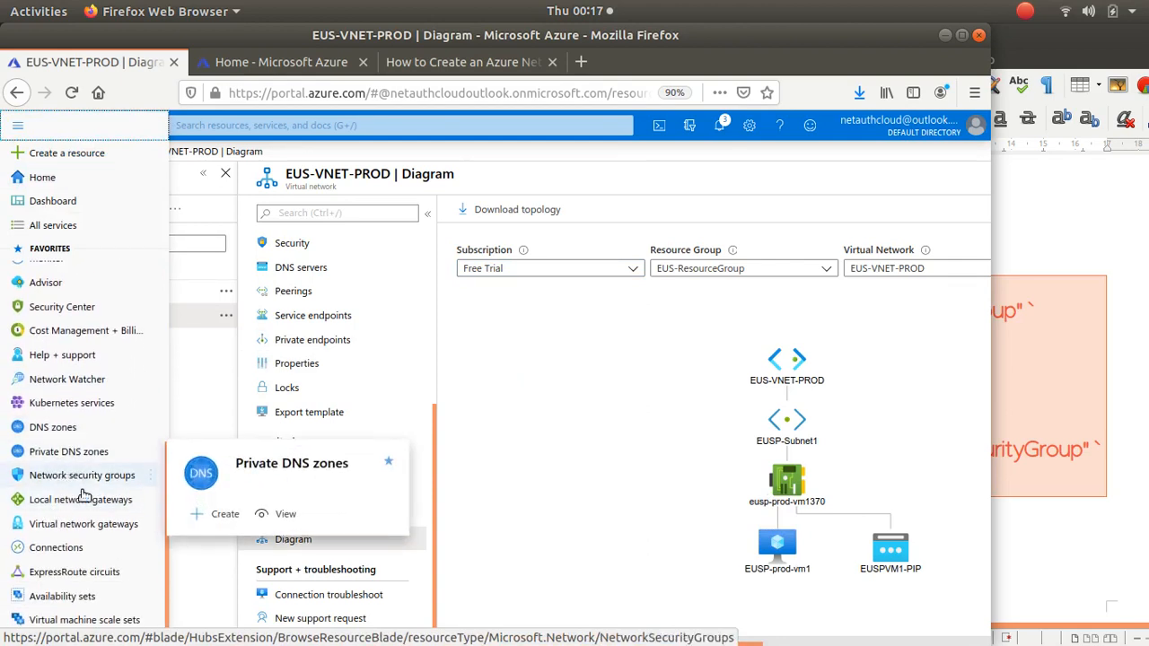
{"action": "scroll", "coordinate": [65, 486], "scroll_direction": "up", "scroll_amount": 2}
{"action": "scroll", "coordinate": [66, 485], "scroll_direction": "up", "scroll_amount": 4}
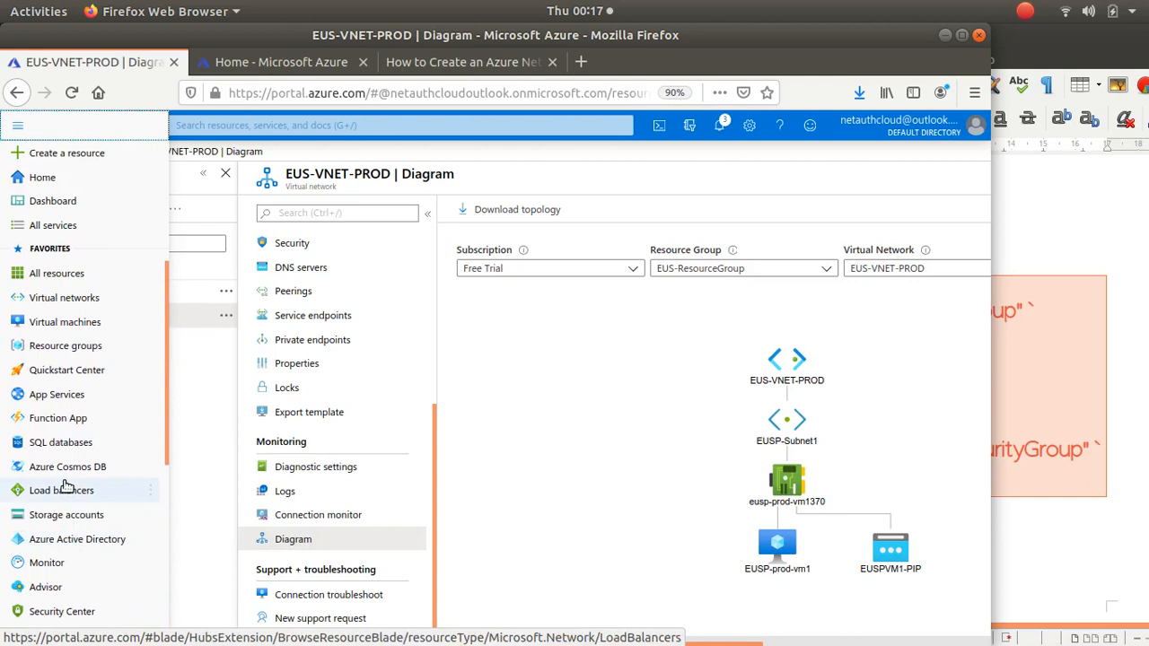
{"action": "scroll", "coordinate": [66, 486], "scroll_direction": "down", "scroll_amount": 4}
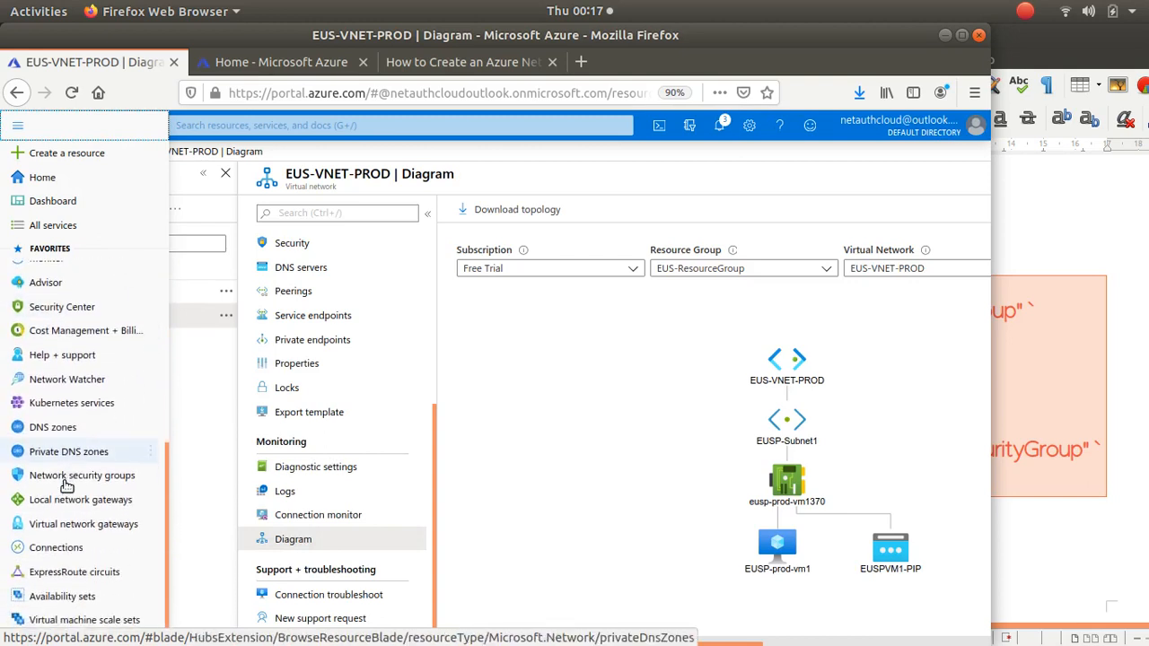
{"action": "scroll", "coordinate": [65, 486], "scroll_direction": "up", "scroll_amount": 4}
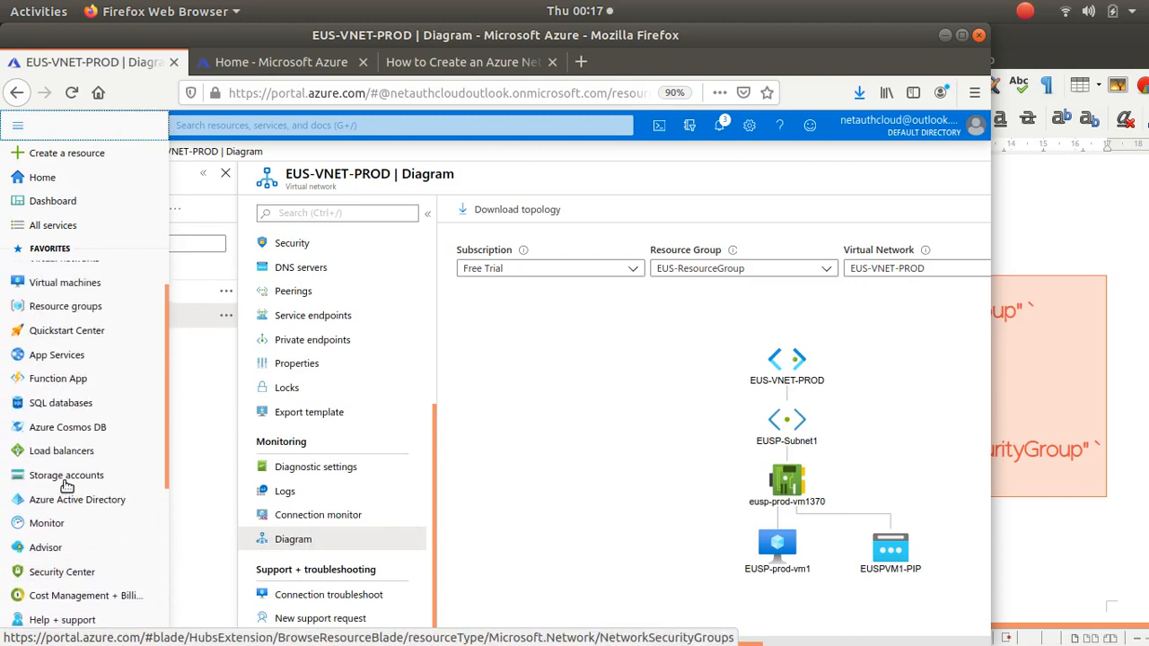
{"action": "scroll", "coordinate": [65, 485], "scroll_direction": "up", "scroll_amount": 1}
{"action": "scroll", "coordinate": [65, 485], "scroll_direction": "down", "scroll_amount": 5}
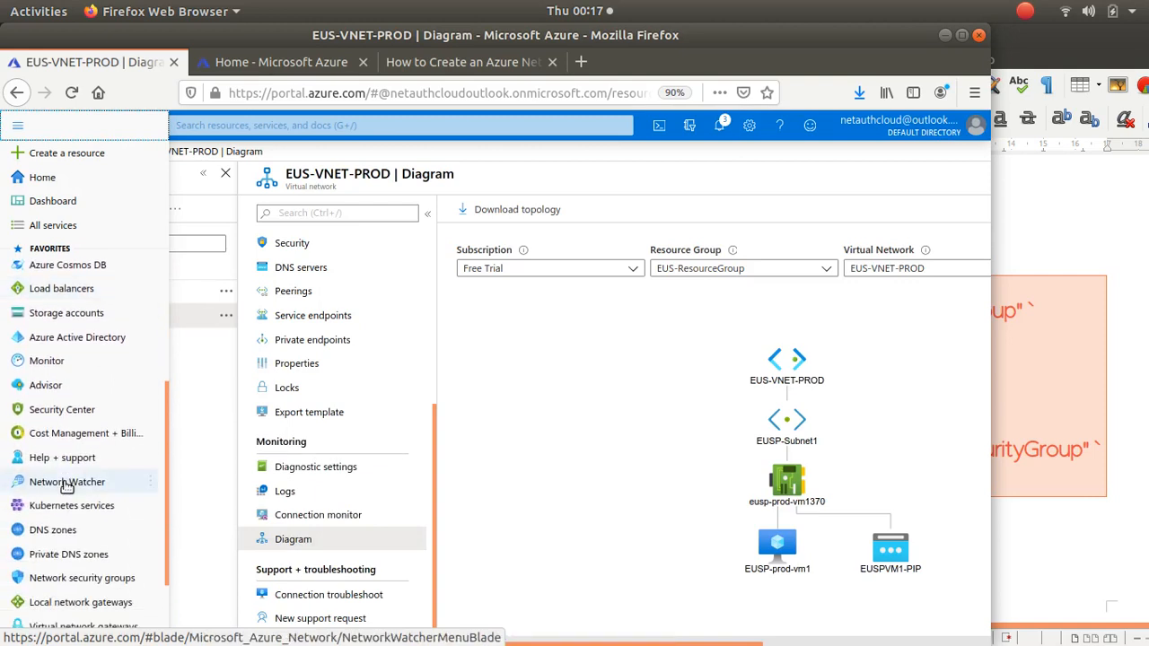
{"action": "left_click", "coordinate": [66, 485]}
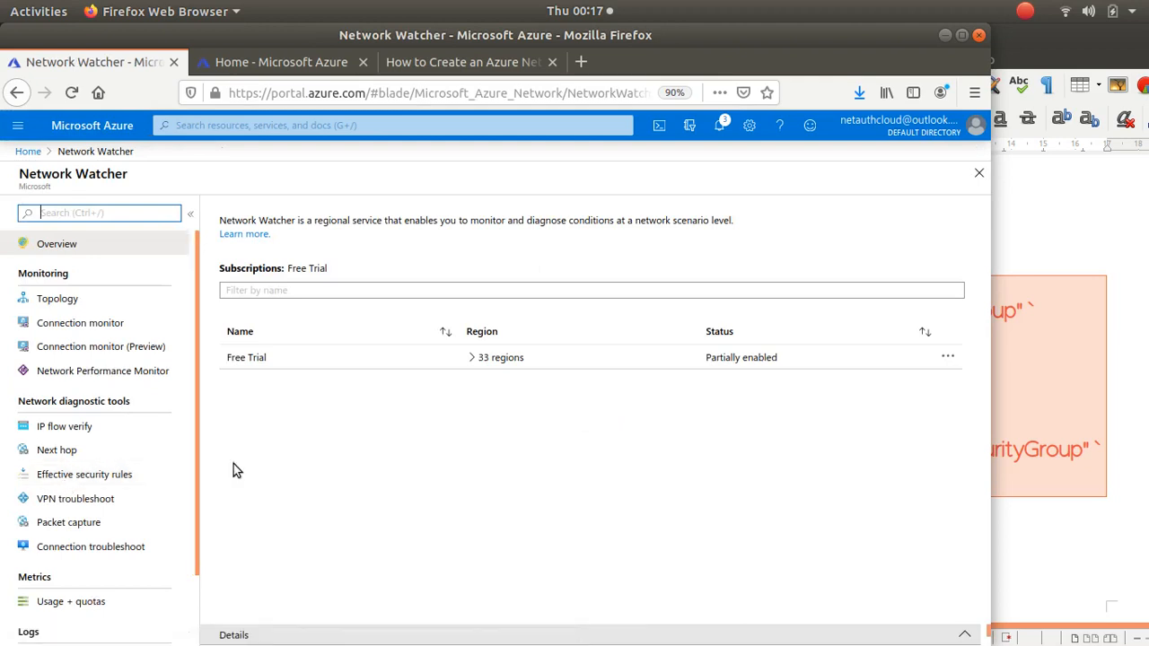
Display the Network Watcher topology for EUS-ResourceGroup and enlarge it so both virtual networks can be inspected
{"action": "left_click", "coordinate": [77, 301]}
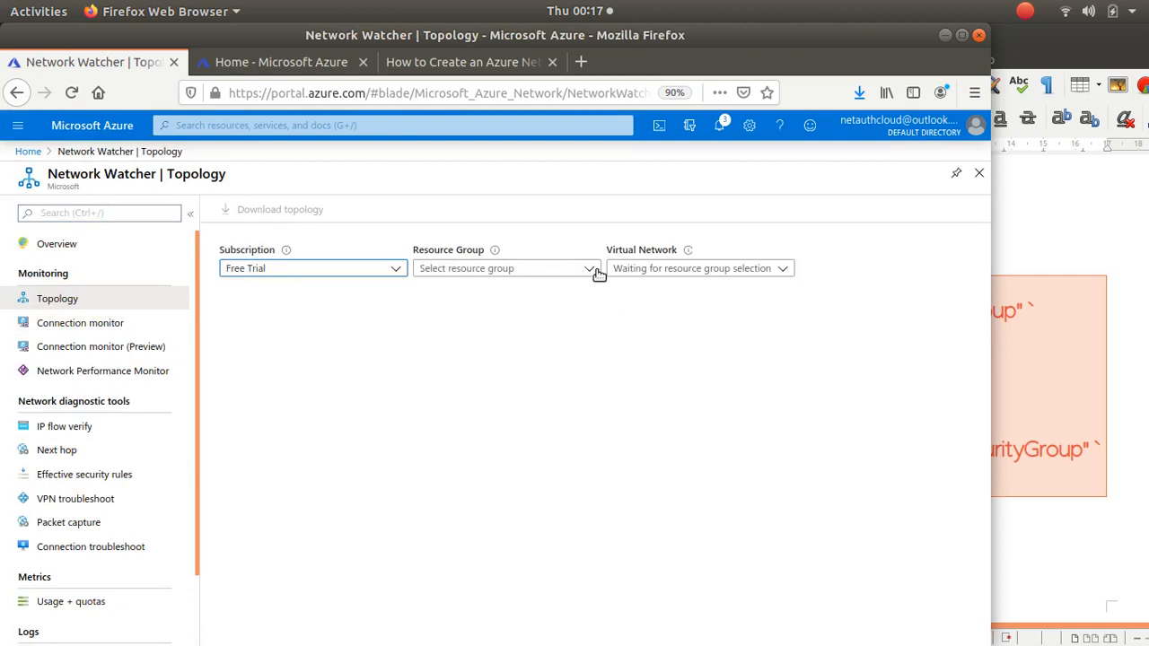
{"action": "left_click", "coordinate": [596, 269]}
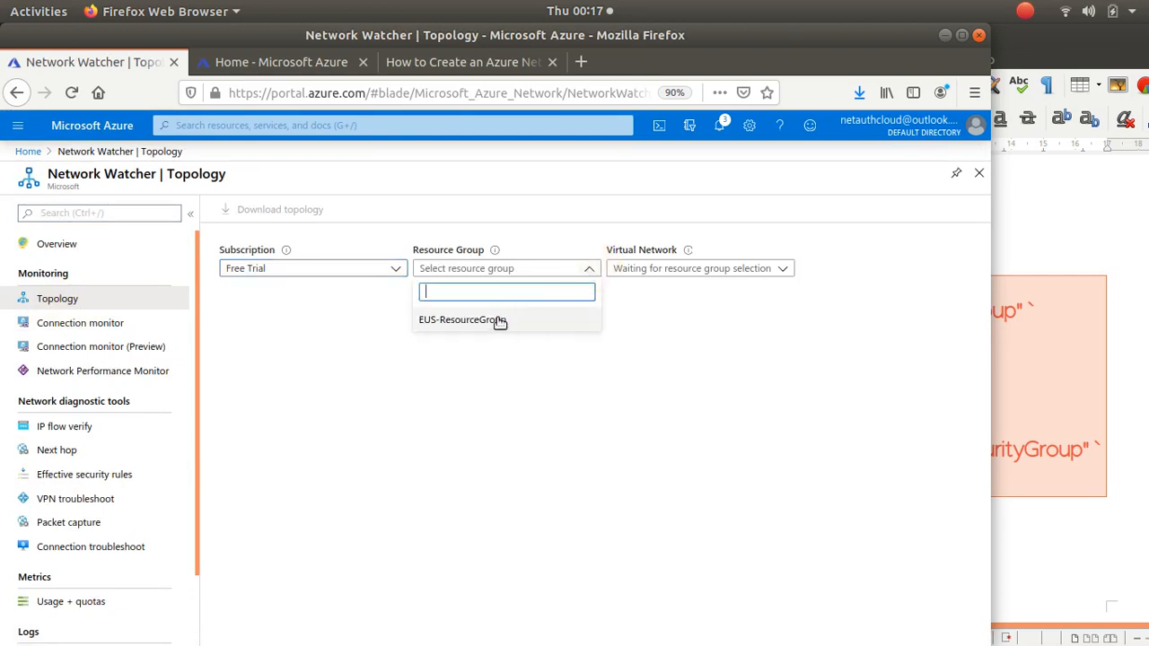
{"action": "left_click", "coordinate": [498, 323]}
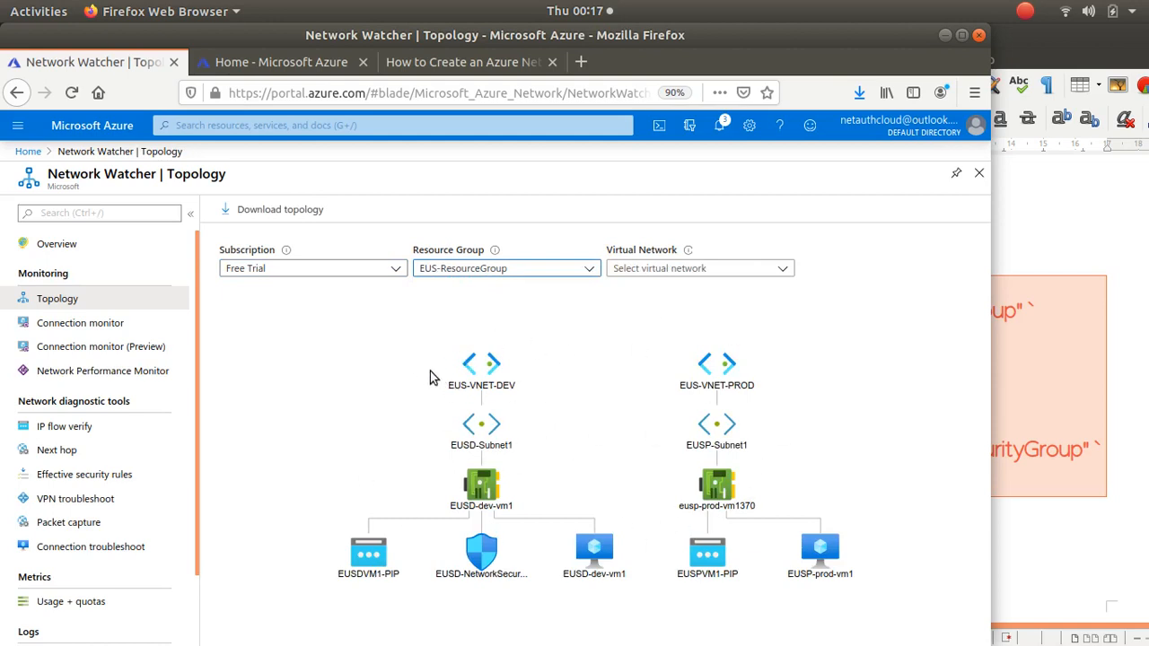
{"action": "left_click_drag", "start_coordinate": [407, 332], "coordinate": [392, 314]}
{"action": "scroll", "coordinate": [392, 315], "scroll_direction": "up", "scroll_amount": 5}
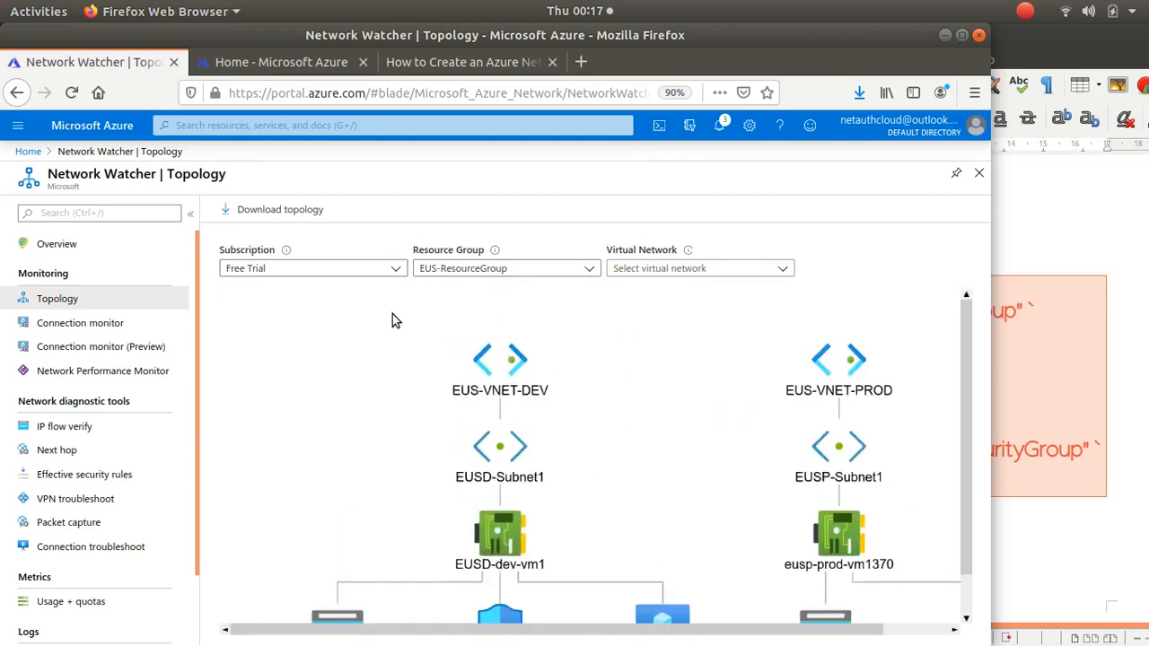
{"action": "left_click_drag", "start_coordinate": [501, 361], "coordinate": [440, 316]}
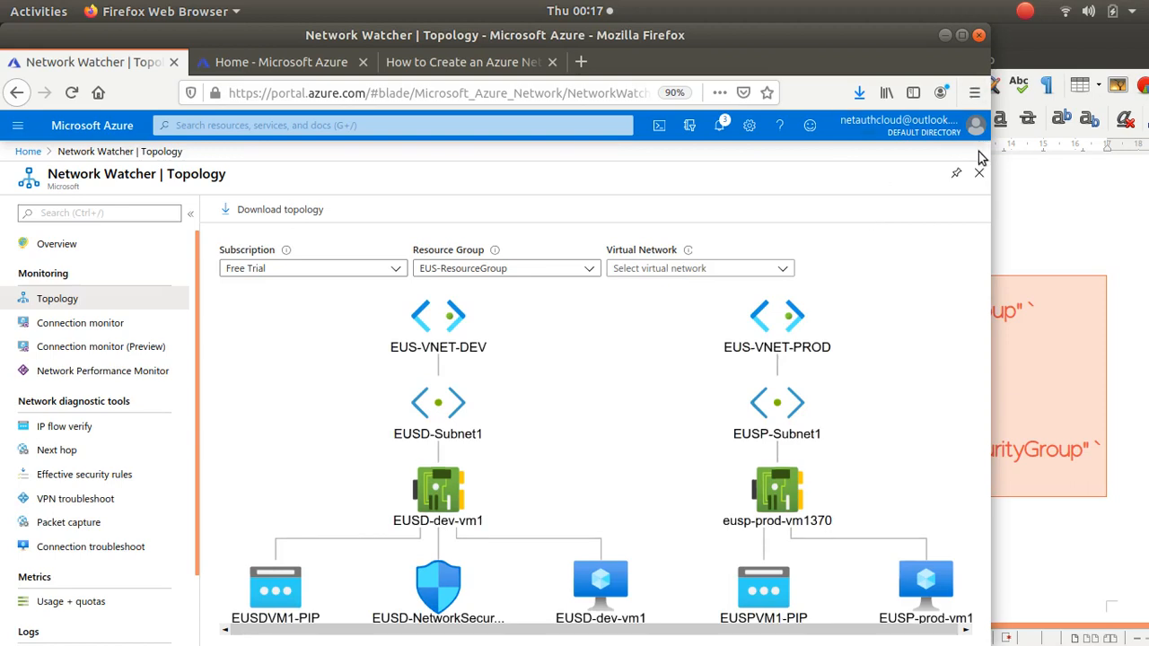
Widen the browser window slightly and download the resource group's topology, saving it as topology.svg
{"action": "left_click_drag", "start_coordinate": [985, 152], "coordinate": [1021, 151]}
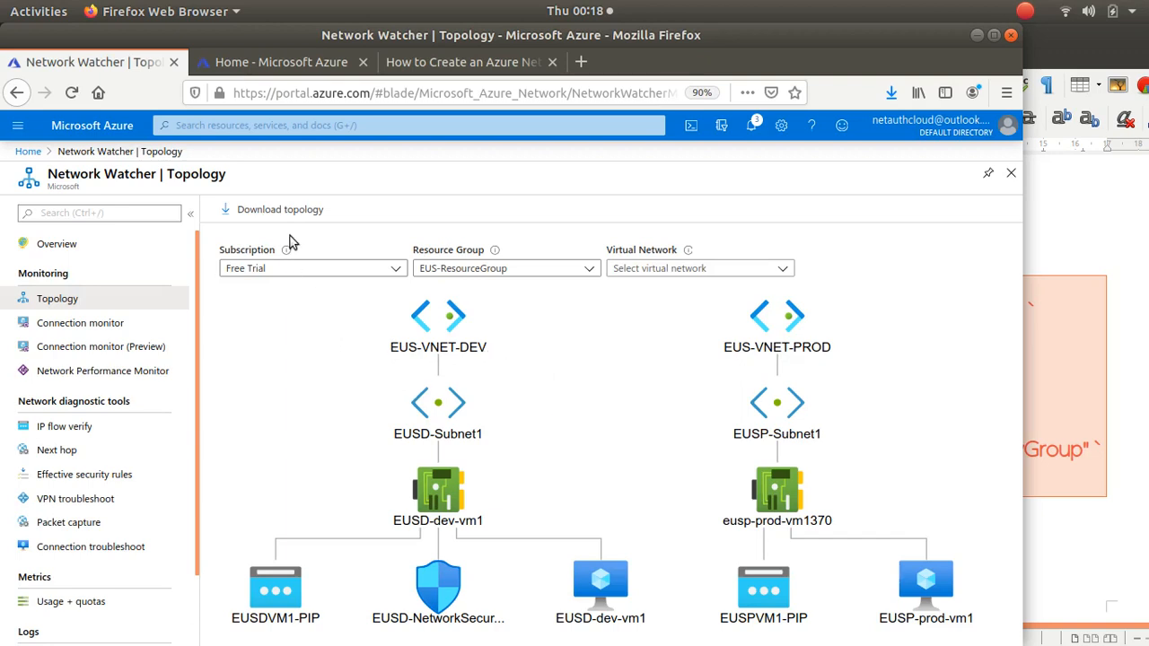
{"action": "left_click", "coordinate": [258, 209]}
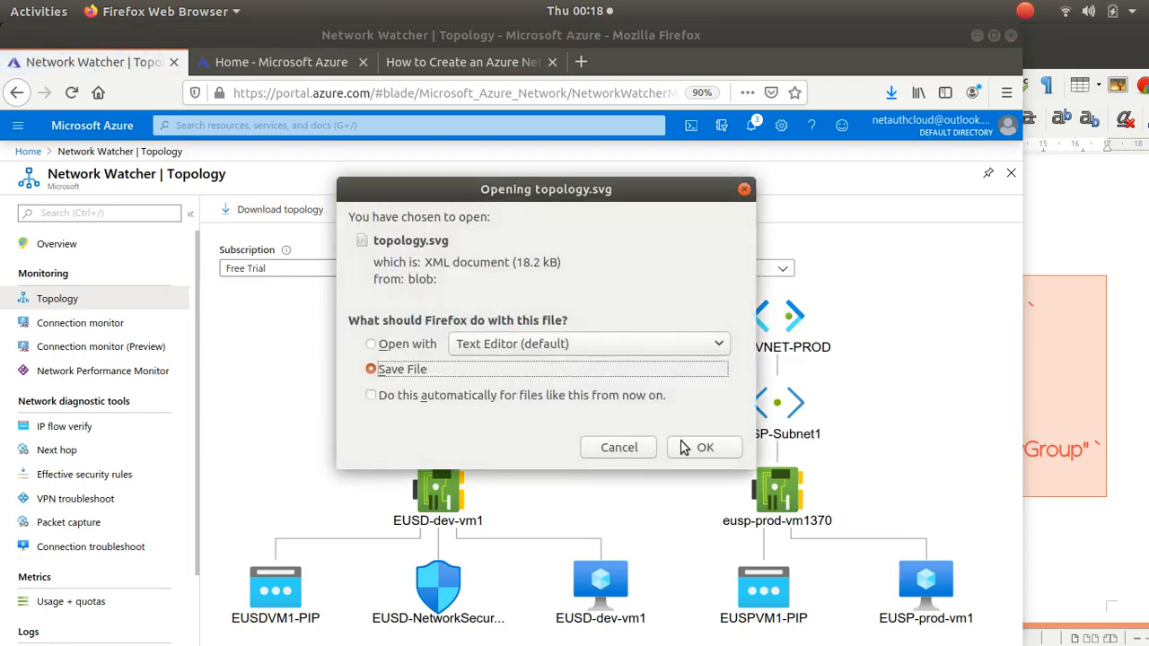
{"action": "left_click", "coordinate": [685, 447]}
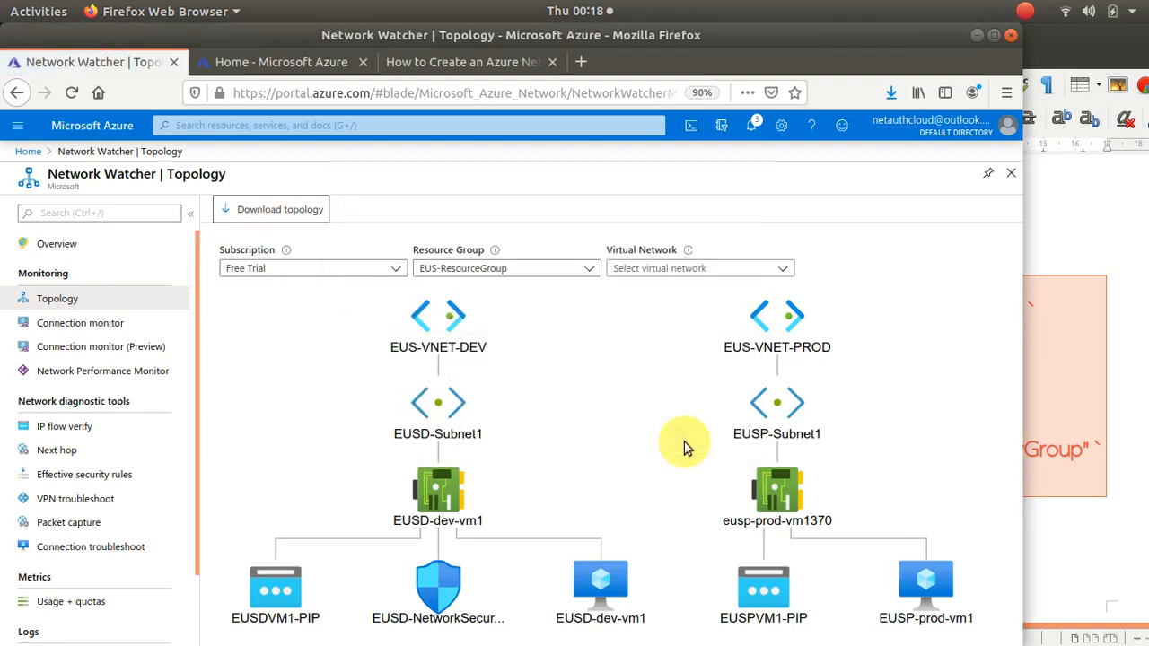
{"action": "left_click", "coordinate": [1025, 11]}
{"action": "left_click", "coordinate": [1026, 11]}
{"action": "left_click", "coordinate": [1026, 11]}
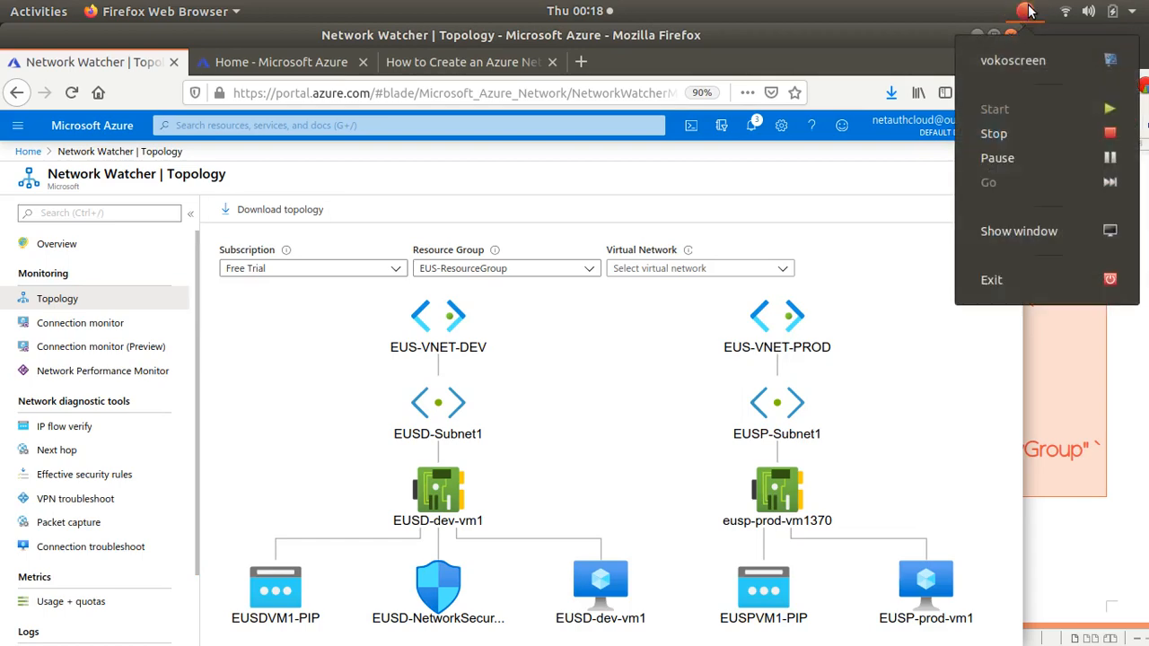